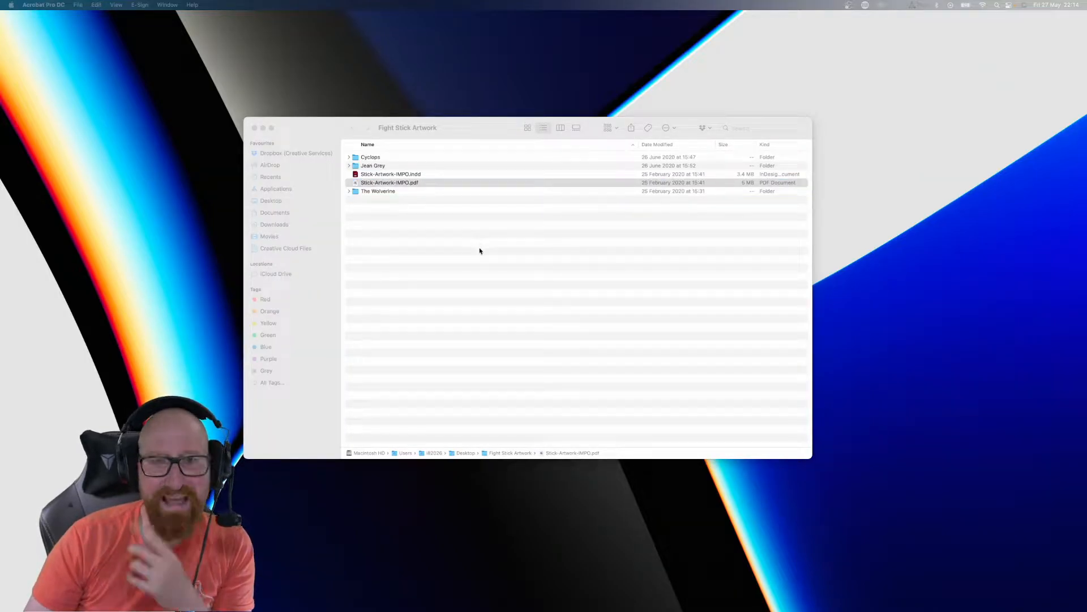
Step: Enlarge the Stick-Artwork-IMPO.pdf window and examine the three fight stick artworks on the page from first to last
drag(0, 77, 315, 24)
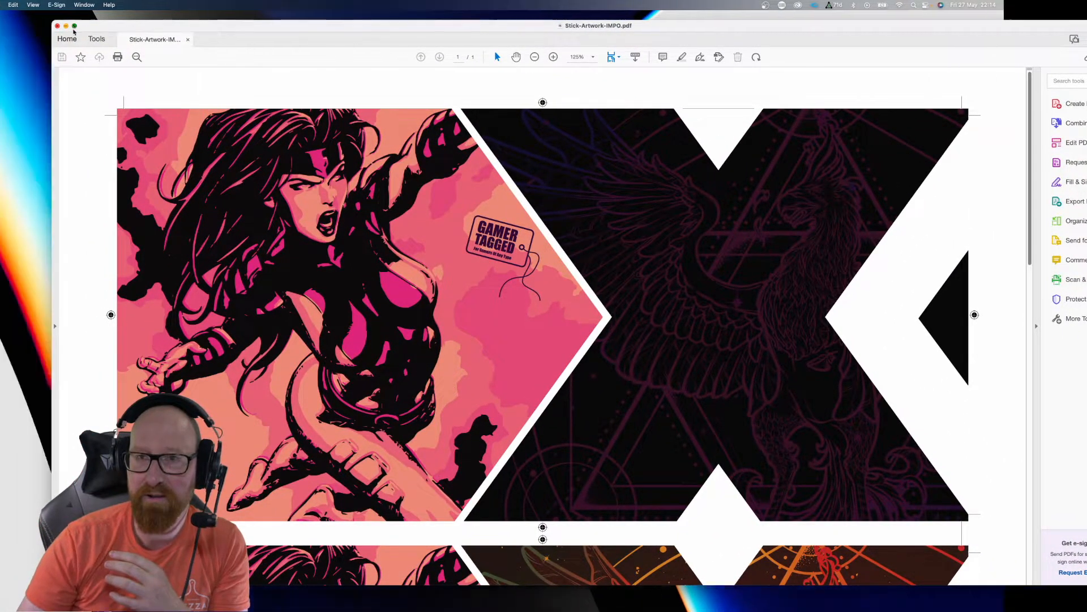
click(74, 27)
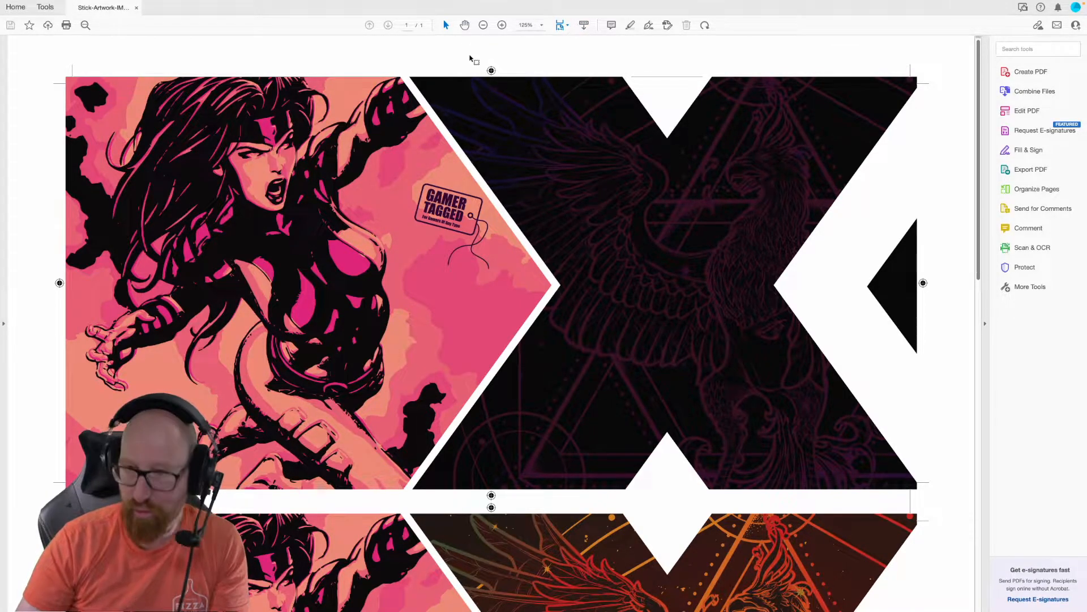
key(super+0)
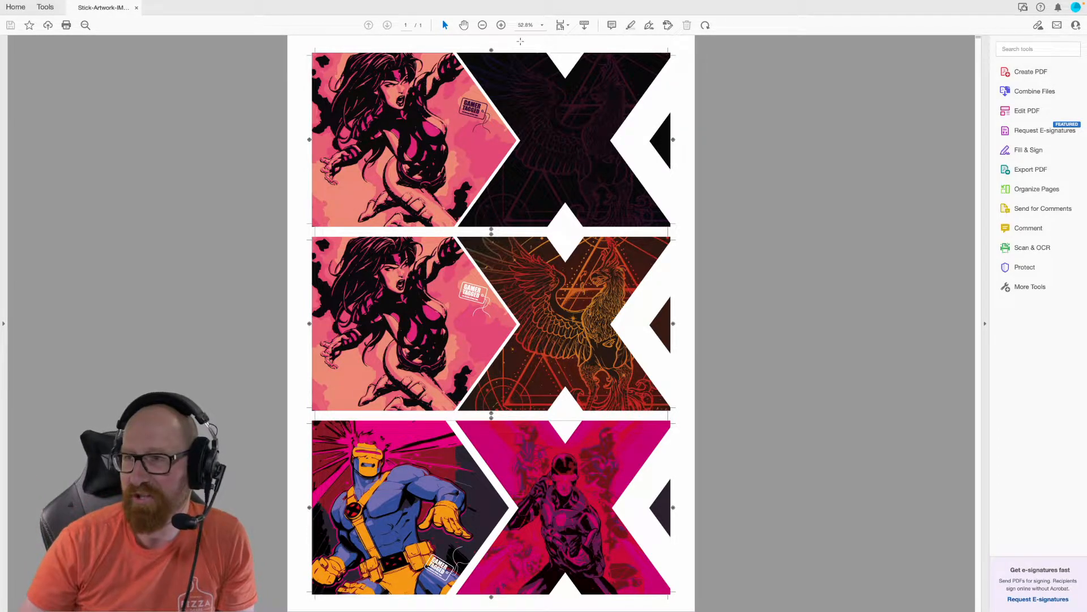
click(500, 25)
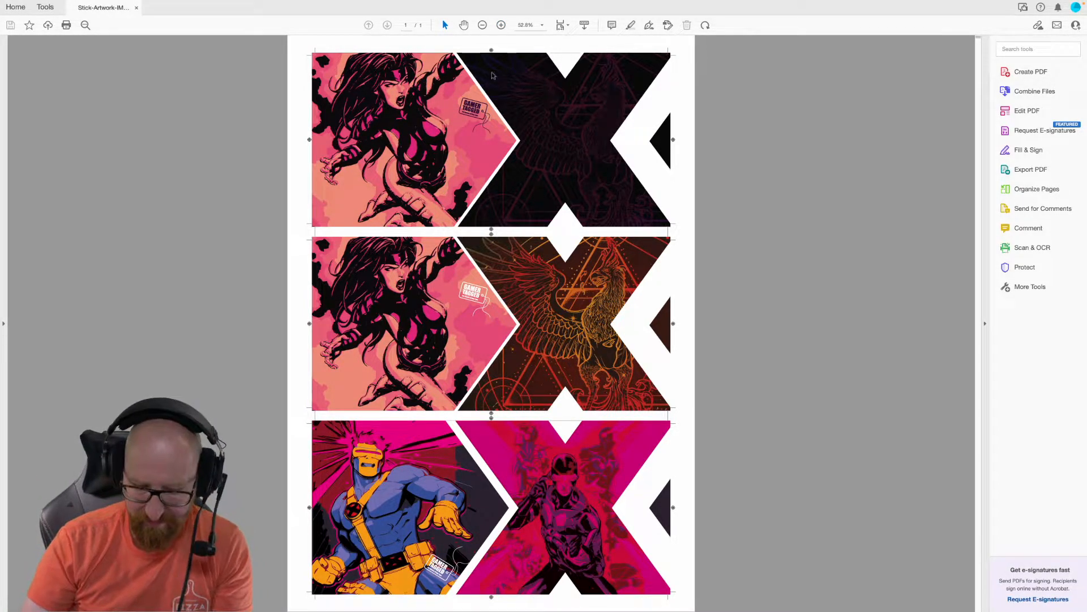
key(super+equal)
key(super+equal)
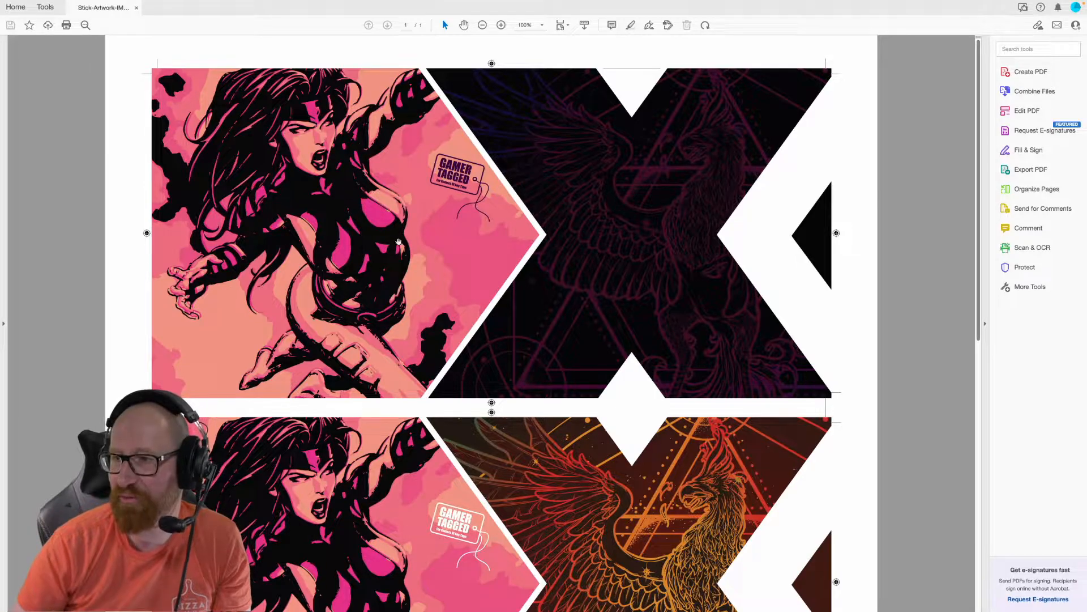
scroll(492, 356, down, 4)
scroll(492, 355, down, 2)
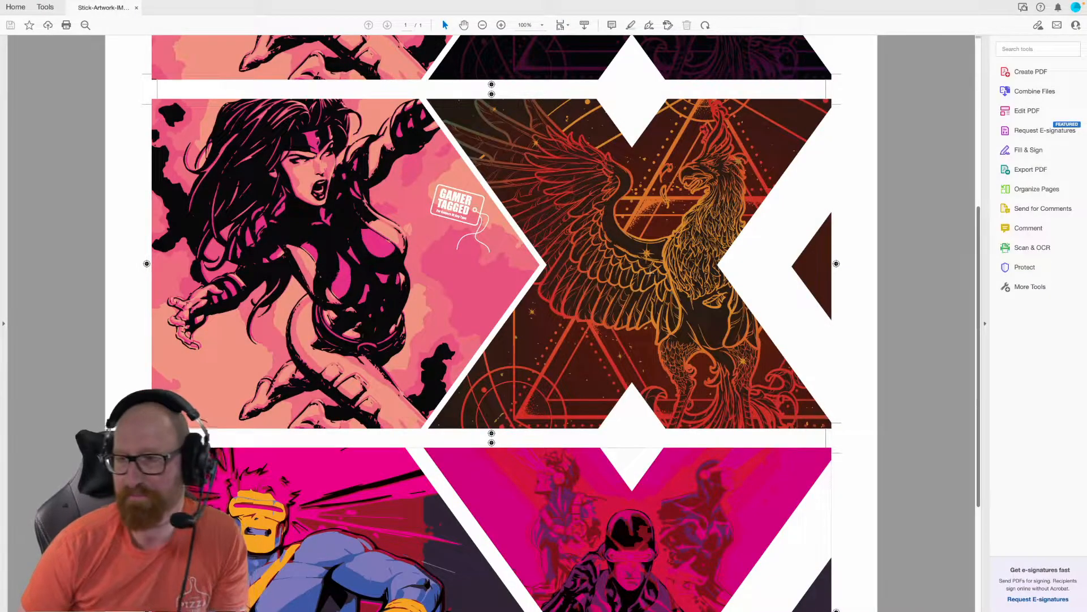
scroll(517, 292, down, 3)
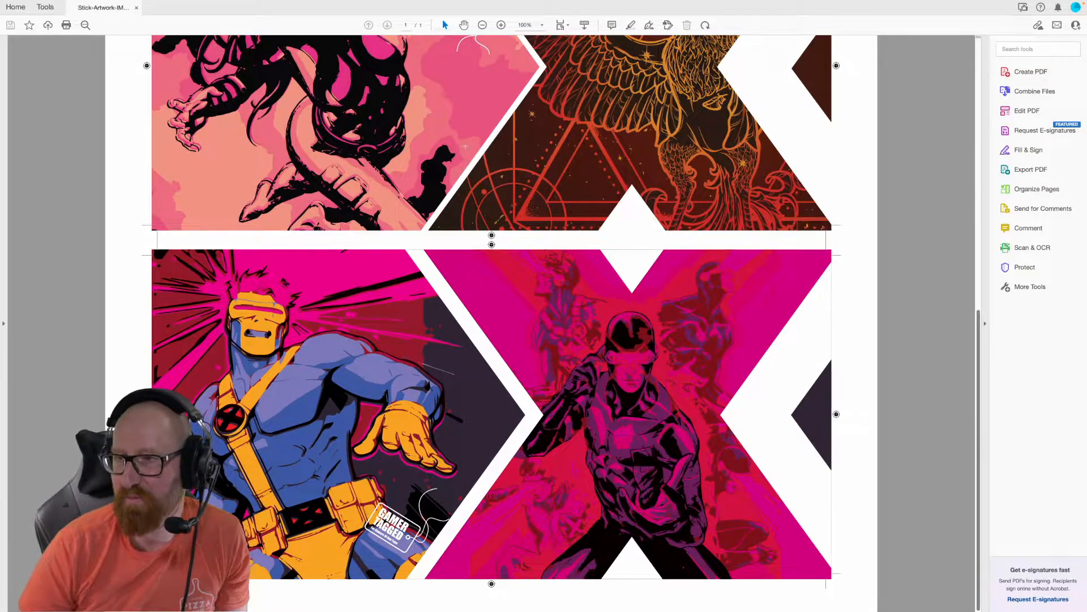
scroll(468, 169, up, 5)
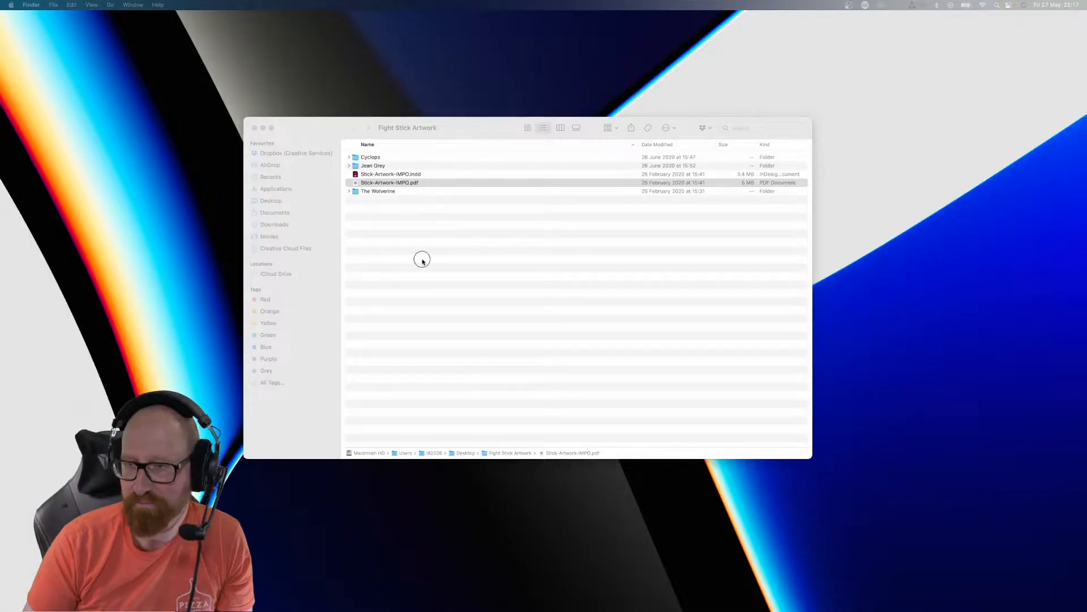
Step: Expand The Wolverine folder in Finder and open Nacon-Daija-Artwork.indd in InDesign, dismissing the missing-links warning
click(420, 257)
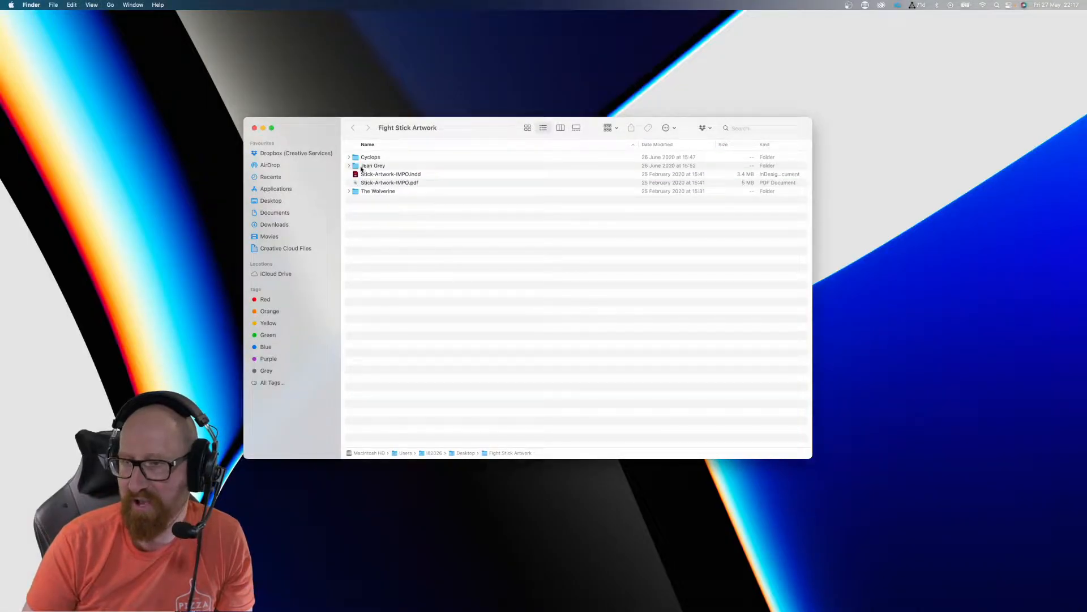
click(367, 157)
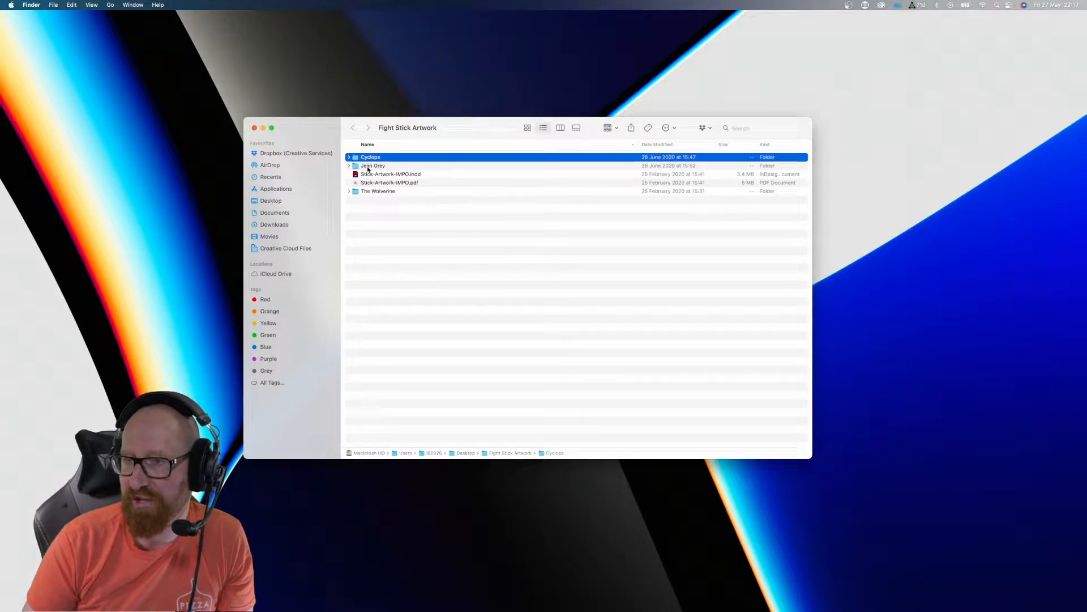
click(368, 167)
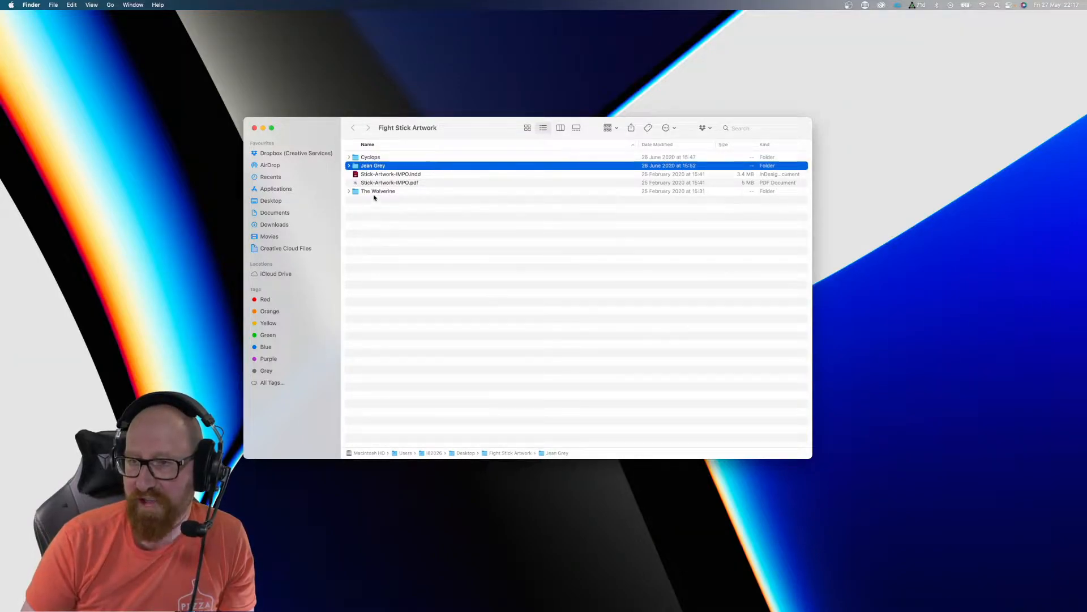
click(374, 192)
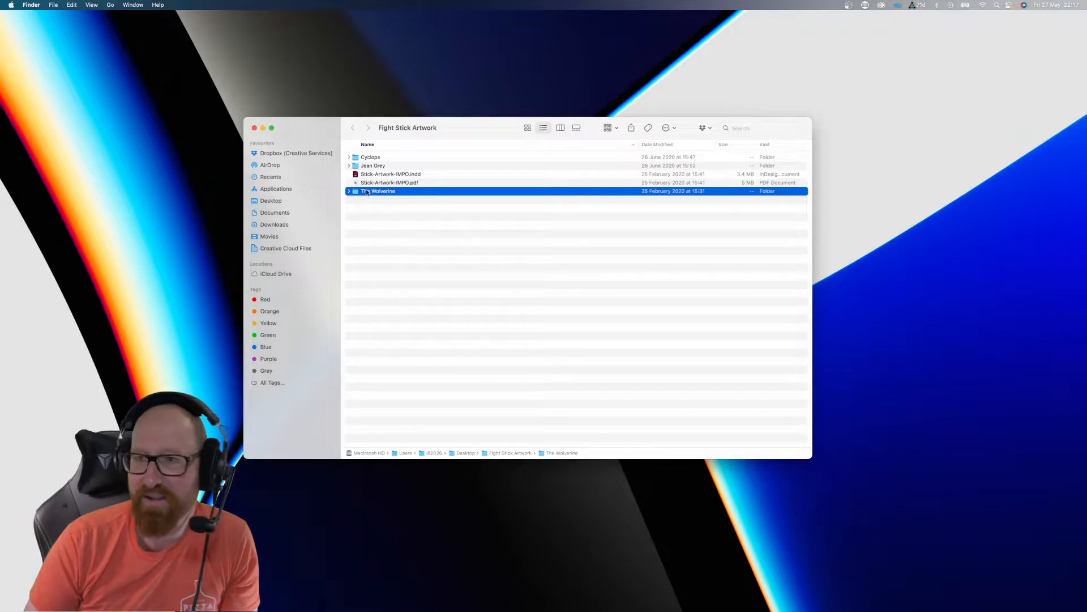
click(349, 191)
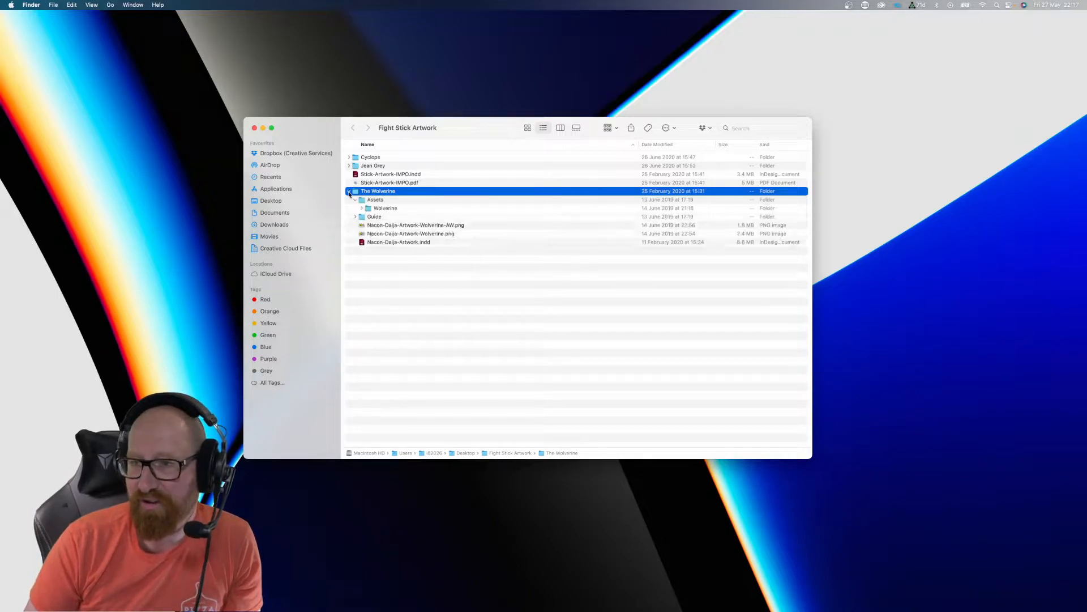
double_click(414, 243)
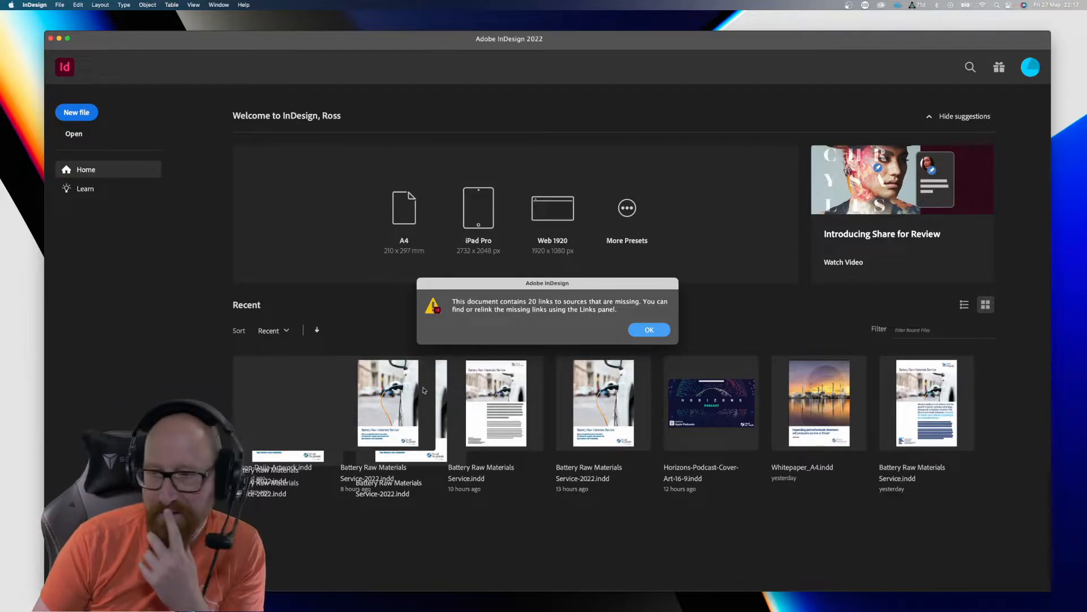
click(650, 330)
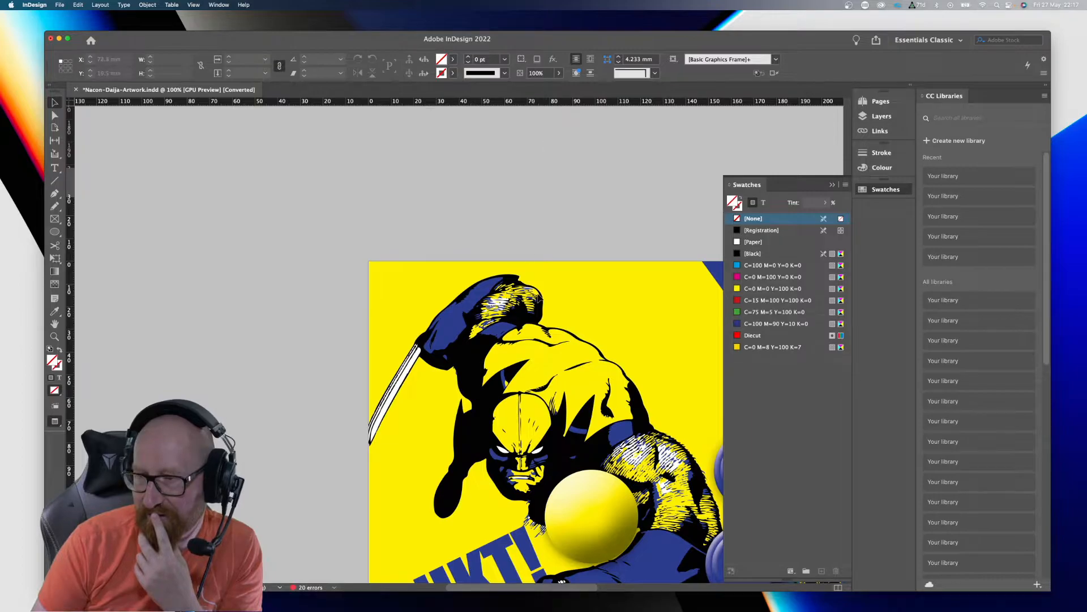
Step: View the entire Wolverine artwork on page 7 with the interface panels hidden
key(super+alt+0)
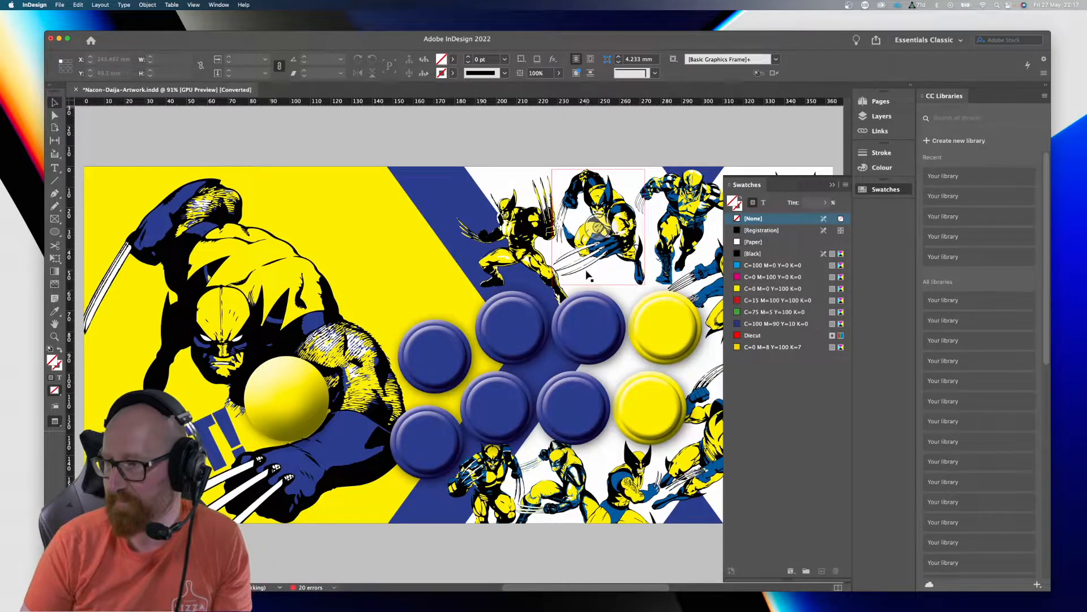
key(Tab)
key(super+alt+0)
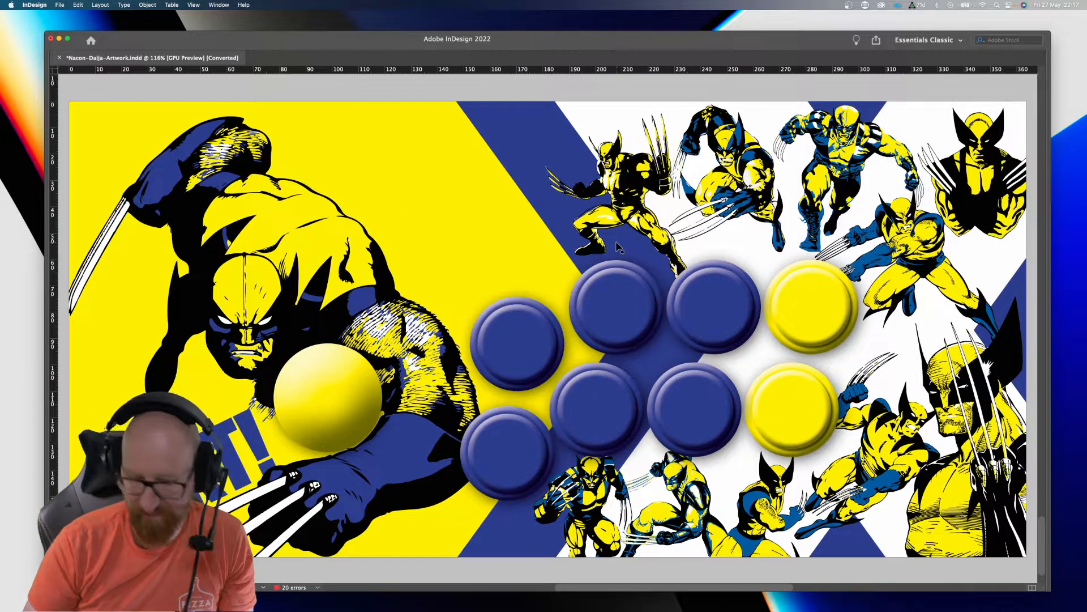
key(super+1)
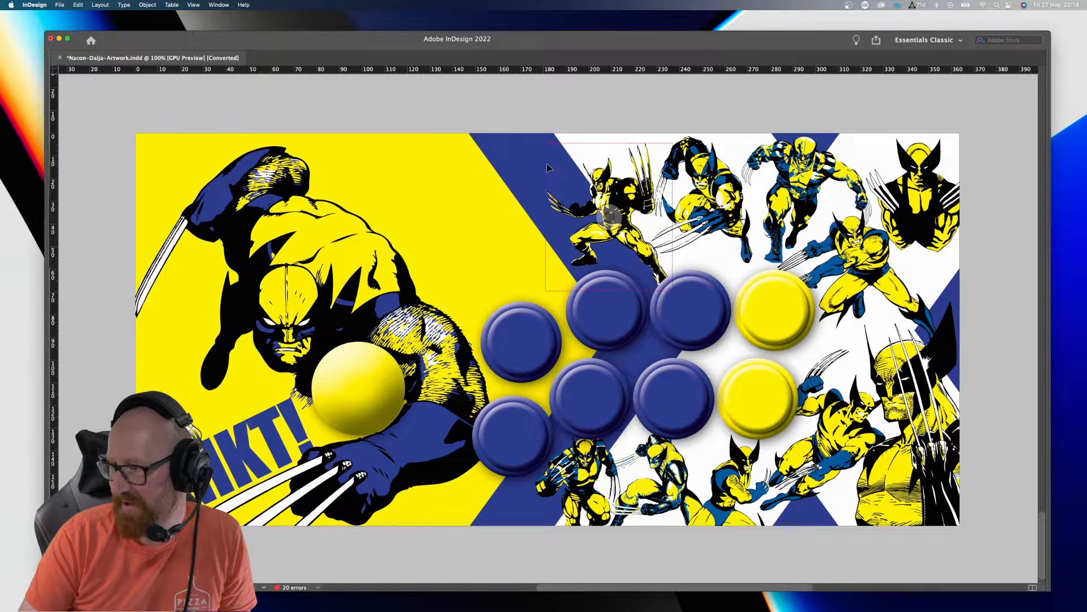
Step: Bring back the panels and go to page 1 of the artwork document
key(Tab)
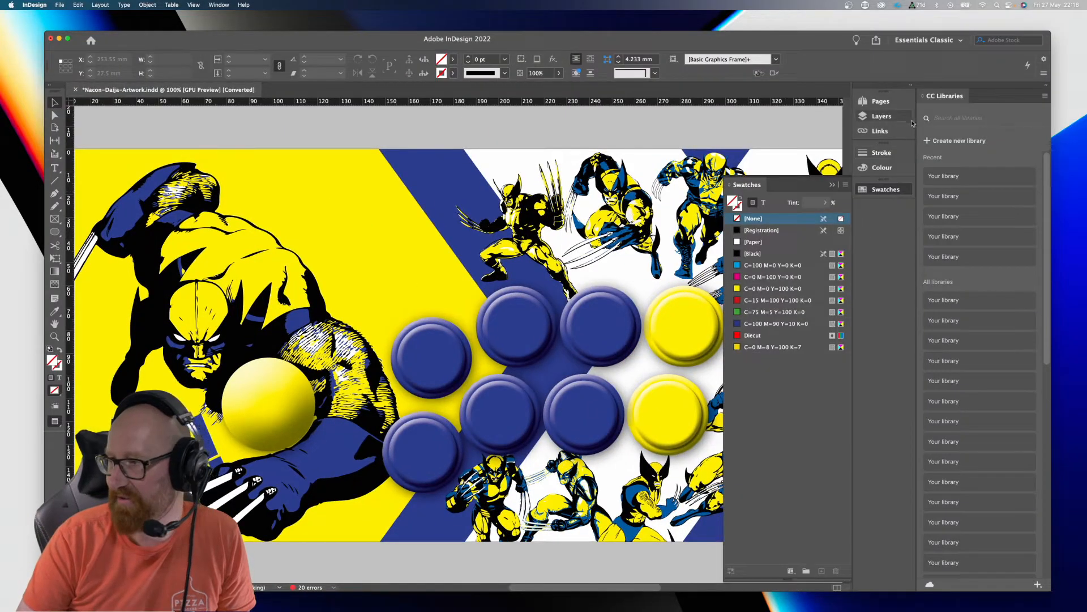
click(880, 102)
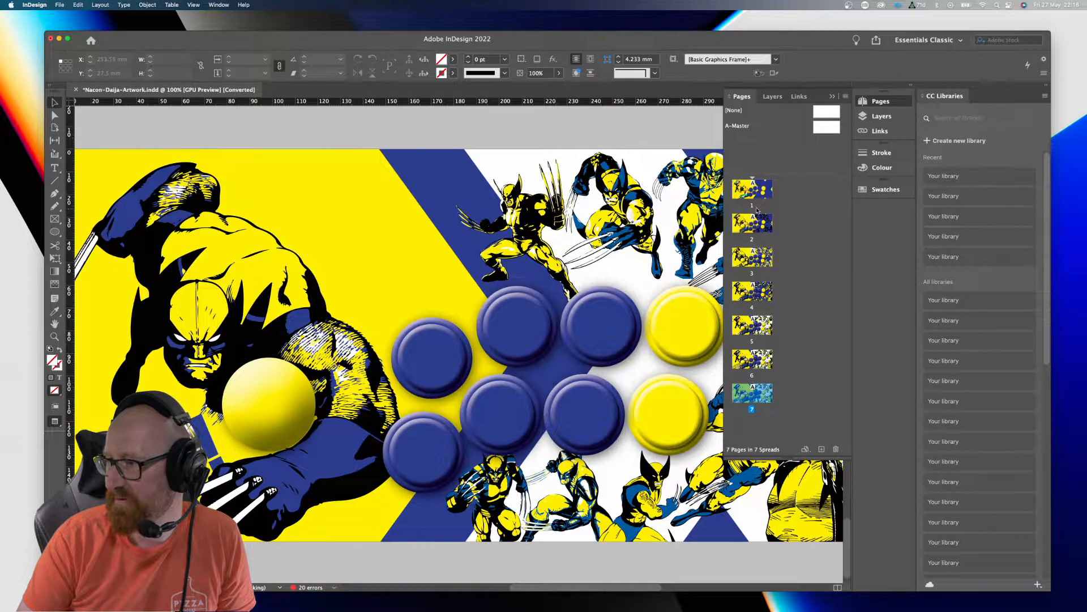
double_click(753, 190)
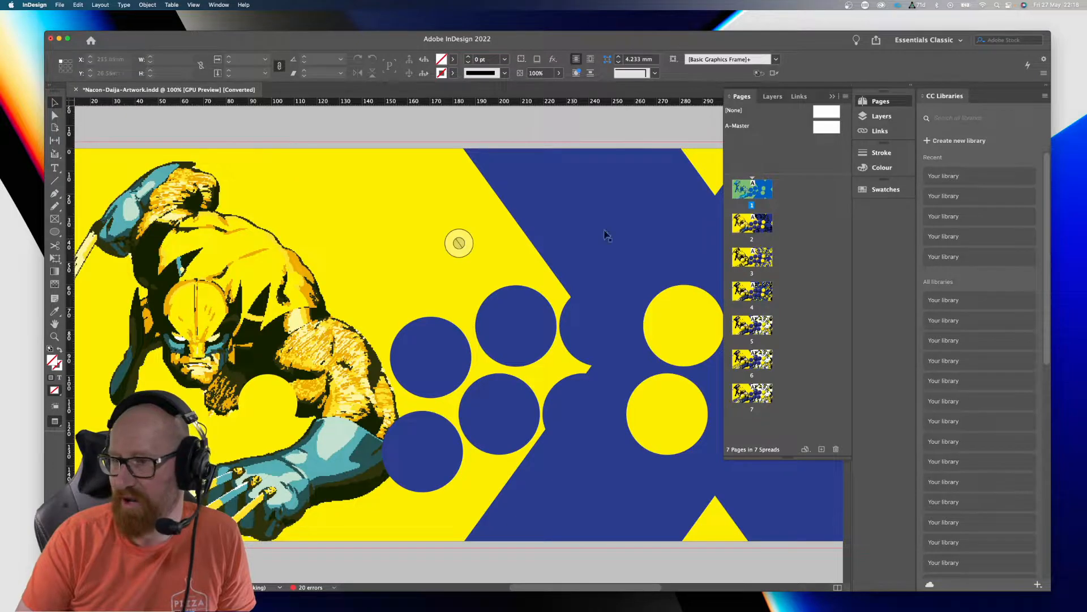
click(833, 98)
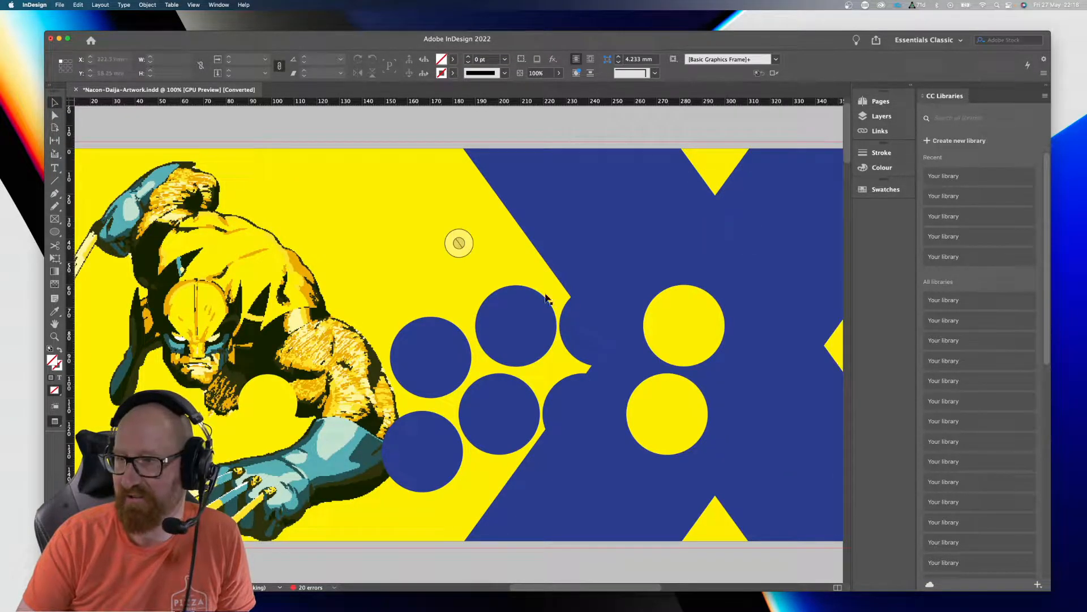
Step: Hide the panels and set the display performance to High Quality Display
key(Tab)
click(193, 5)
mouse_move(226, 164)
click(339, 181)
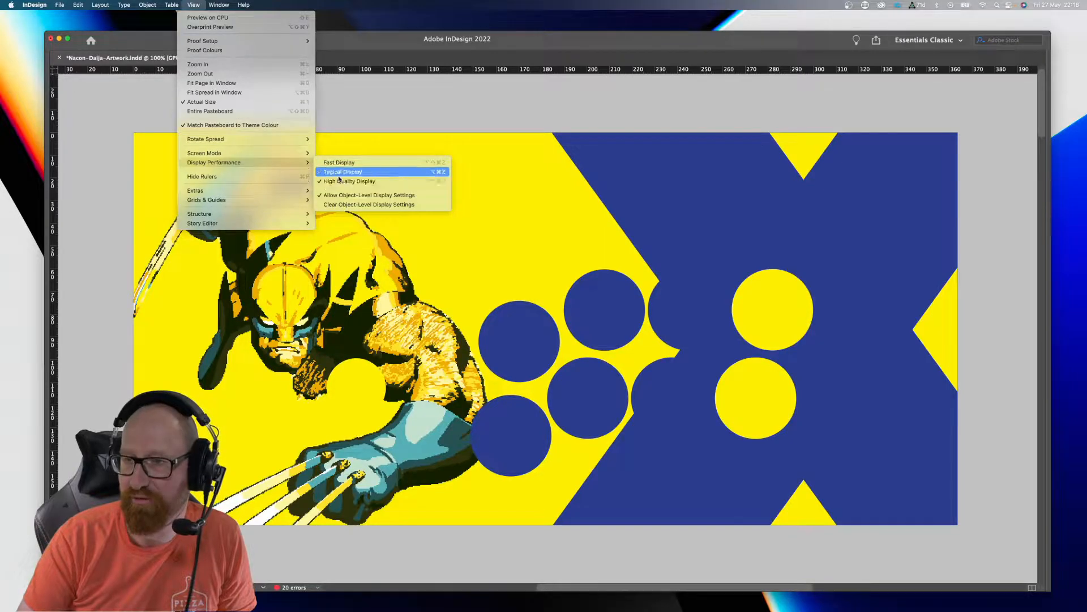
click(193, 5)
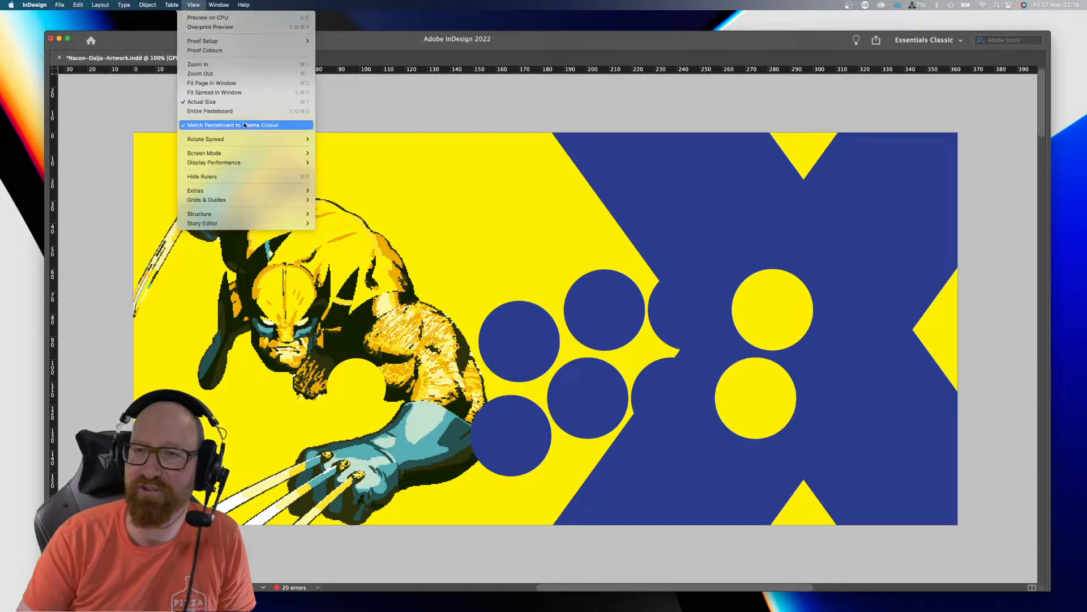
mouse_move(235, 164)
click(348, 181)
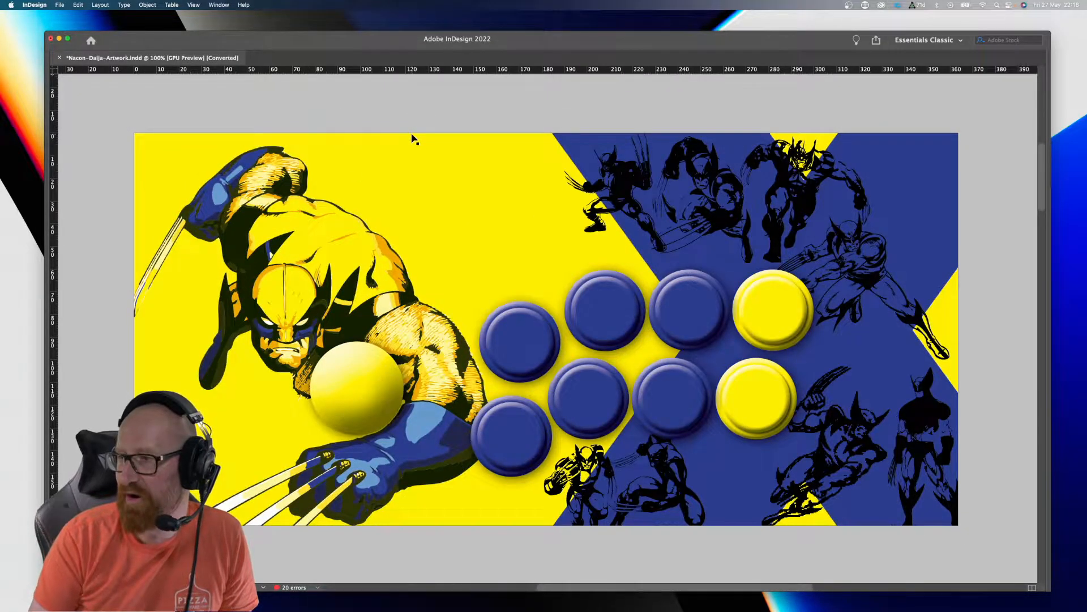
Step: Compare the artwork on pages 1 and 2, and toggle the preview screen mode on page 2
key(Page_Up)
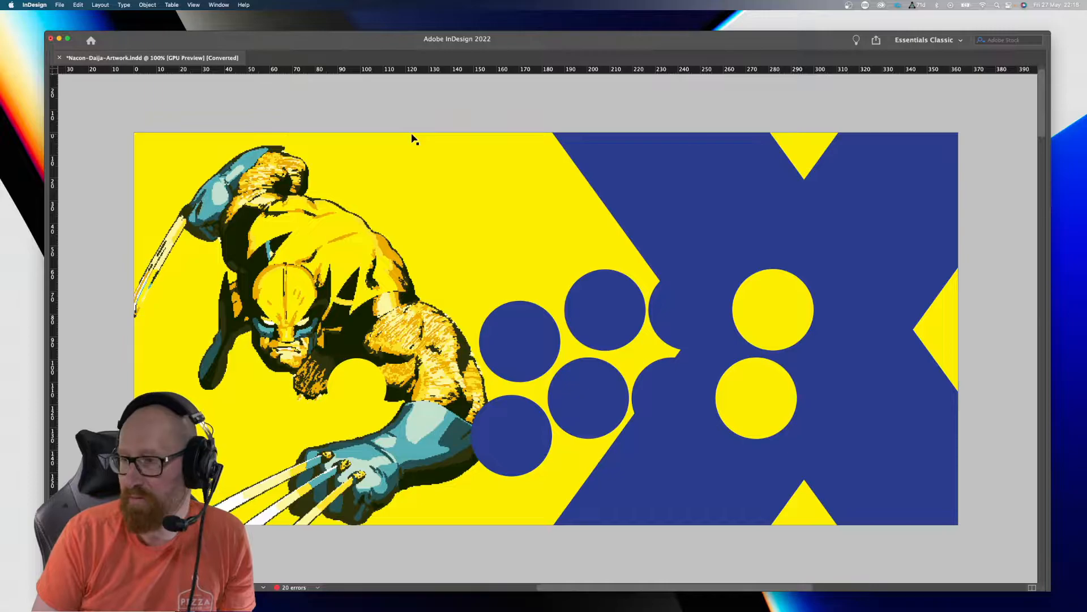
key(shift+Page_Down)
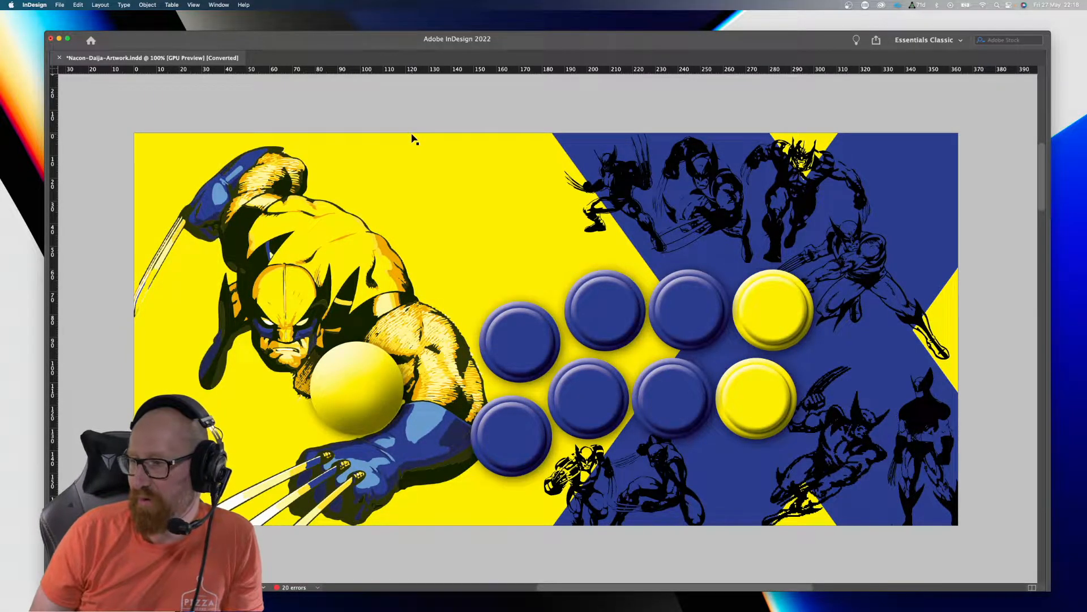
key(w)
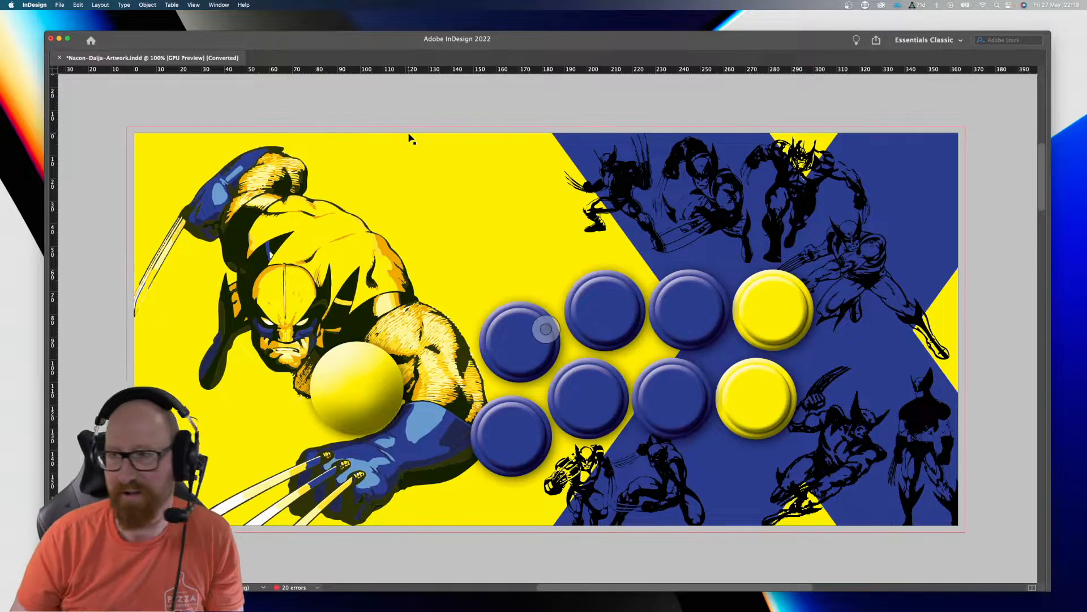
Step: Try moving two small black Wolverine figures onto the yellow background, undoing each move
drag(636, 170, 526, 198)
key(super+z)
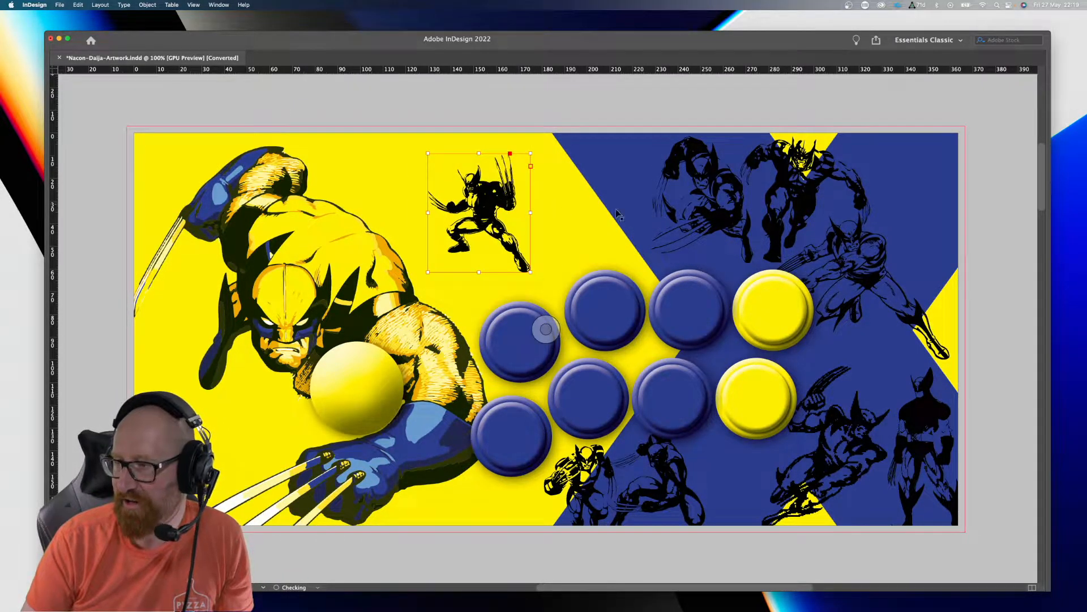
key(super+z)
drag(886, 294, 463, 229)
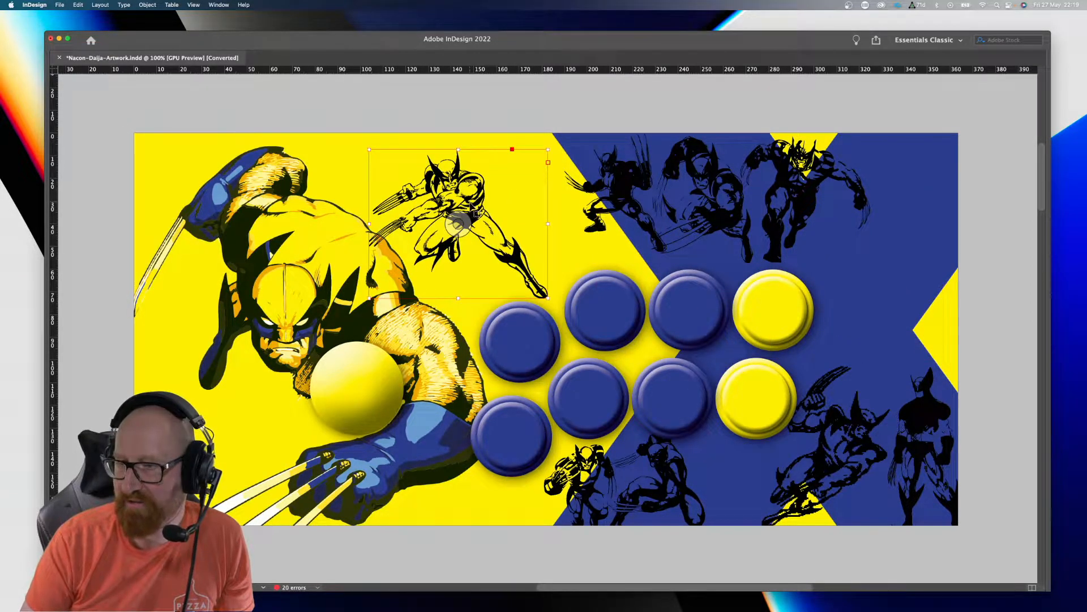
key(super+z)
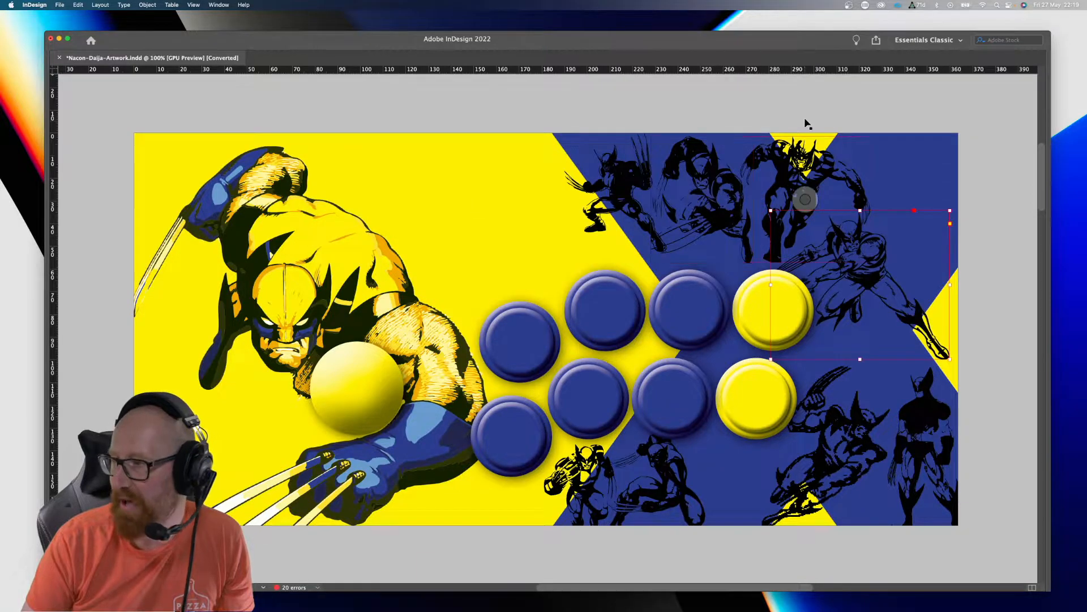
right_click(882, 277)
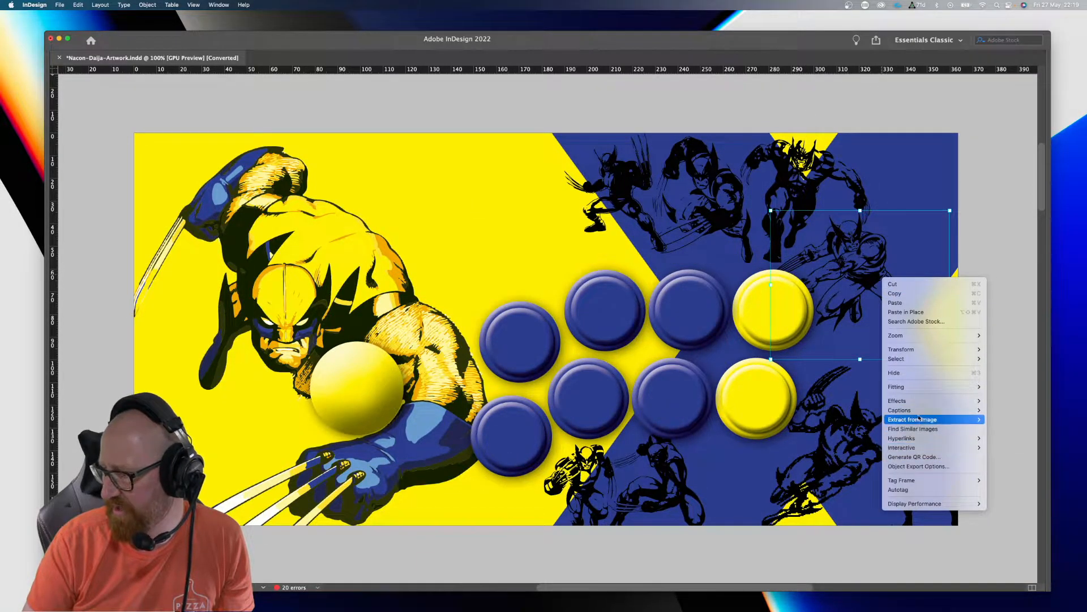
click(1004, 211)
click(835, 113)
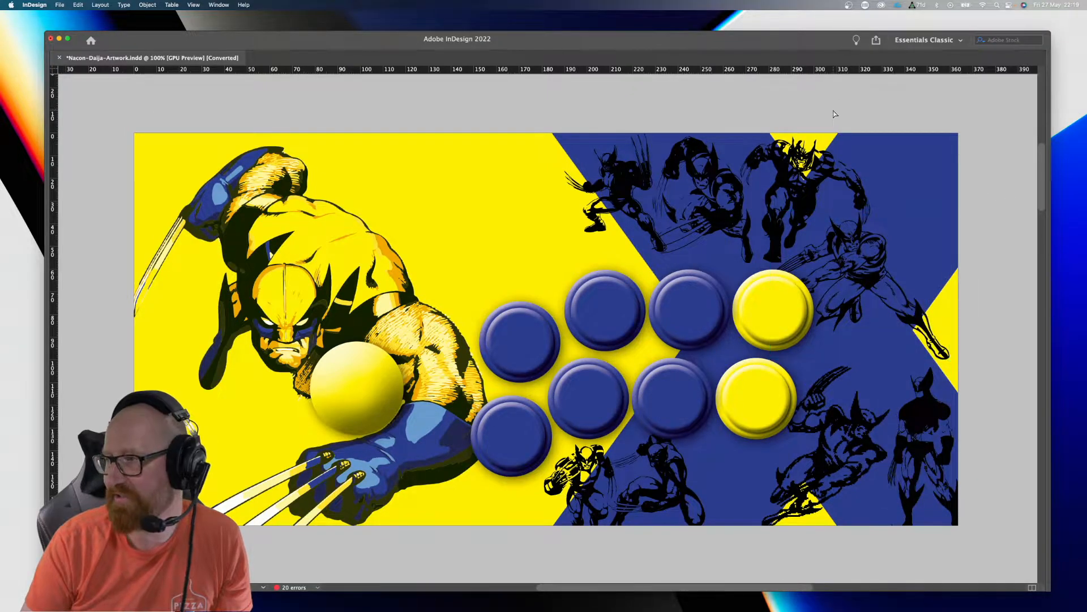
Step: Bring back the panels and show the link information for the third small Wolverine figure in page 2's upper row
key(Tab)
click(881, 116)
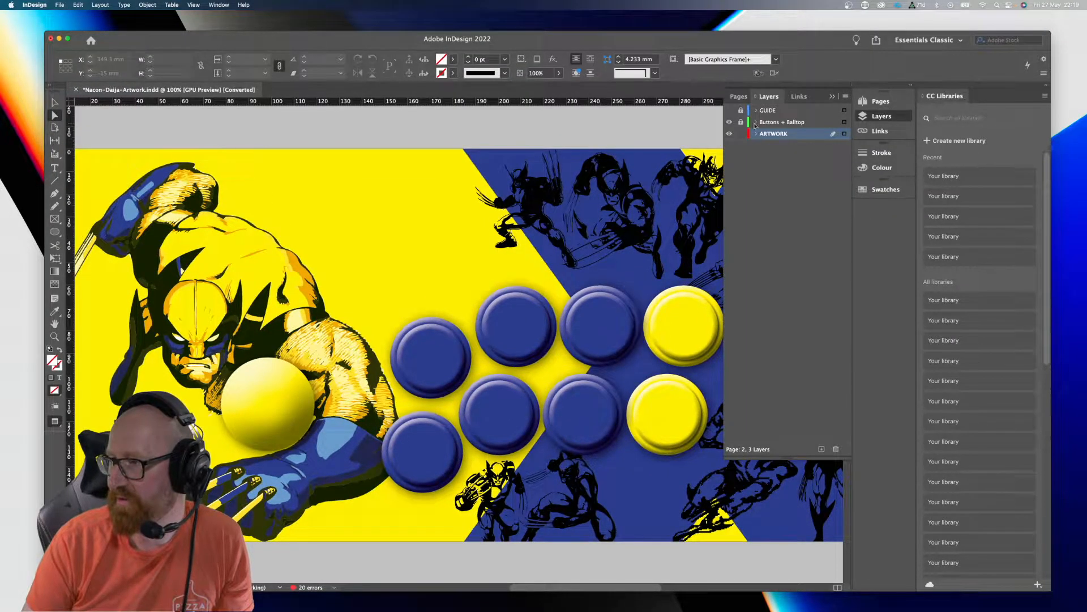
click(880, 131)
click(691, 213)
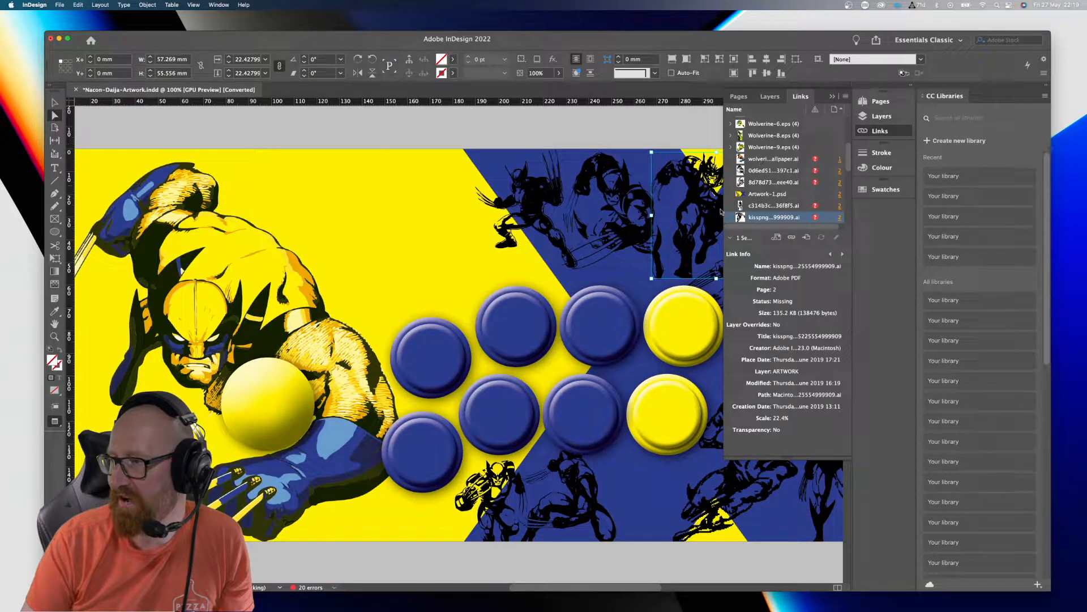
Step: Close the link information, deselect the third small Wolverine figure and hide the panels
click(832, 96)
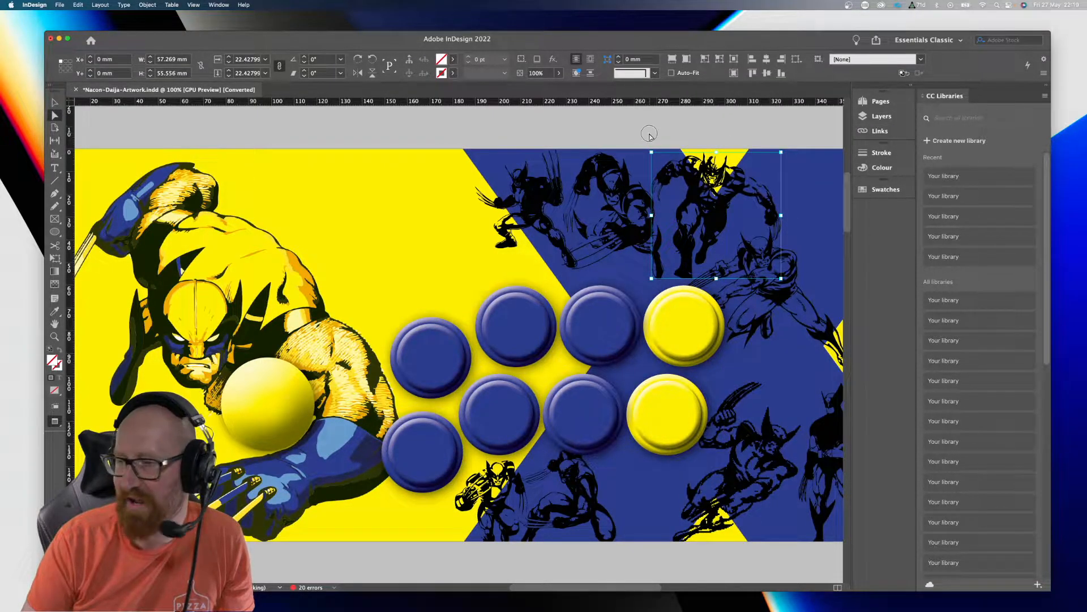
click(651, 137)
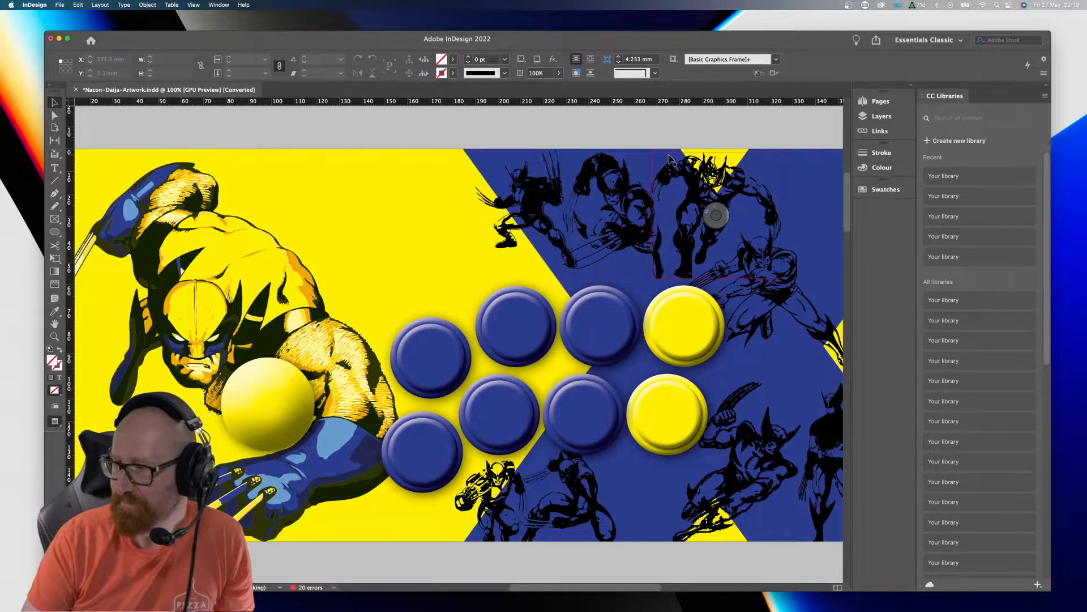
key(Tab)
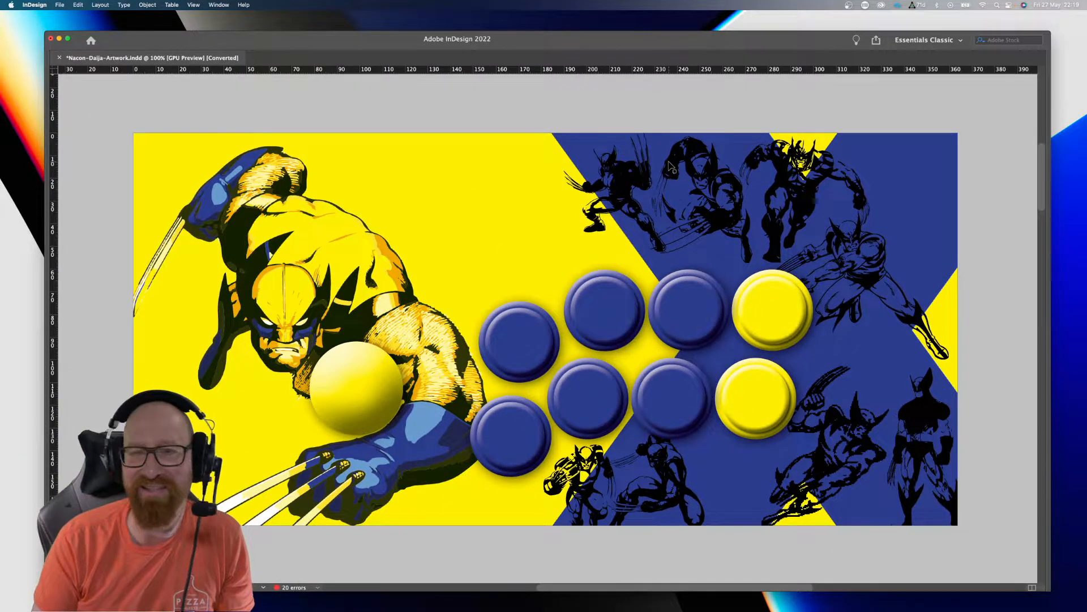
Step: Compare the artwork on page 2 with the yellow-figure version on page 3
key(shift+Page_Down)
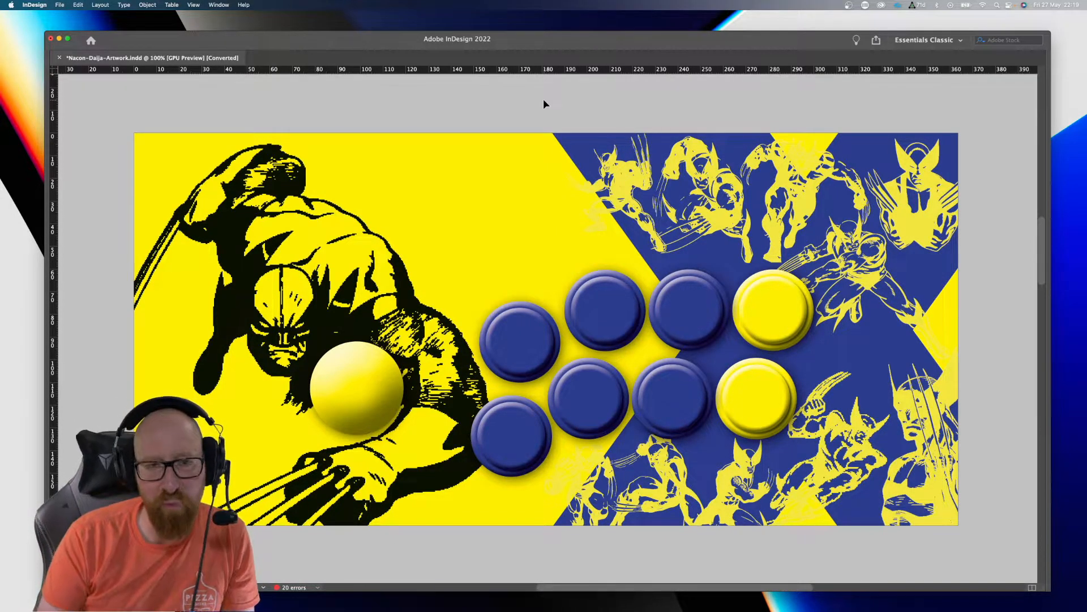
key(alt+Page_Up)
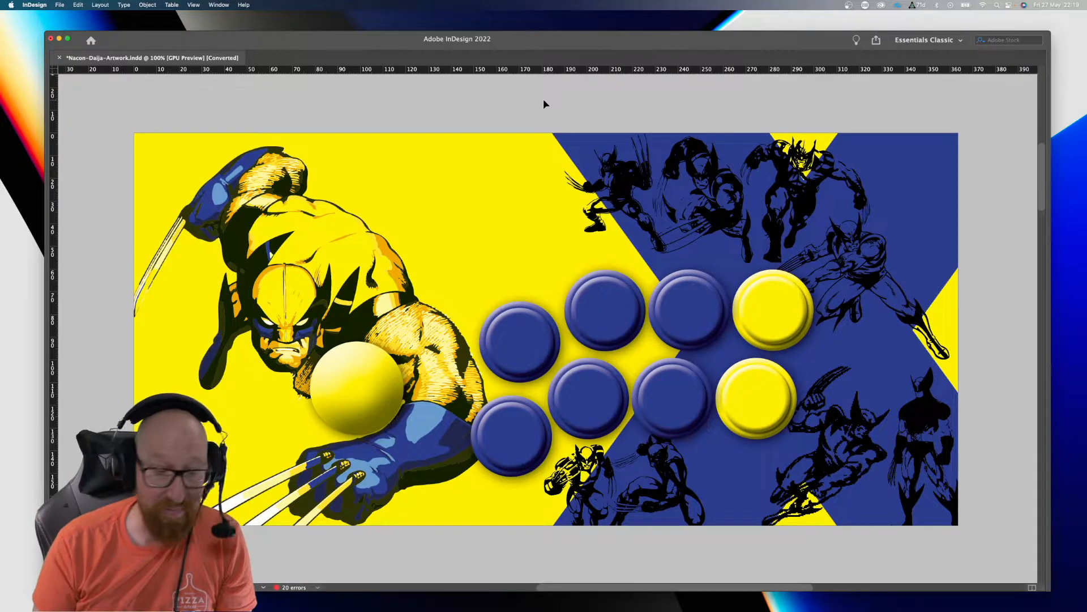
key(shift+Page_Down)
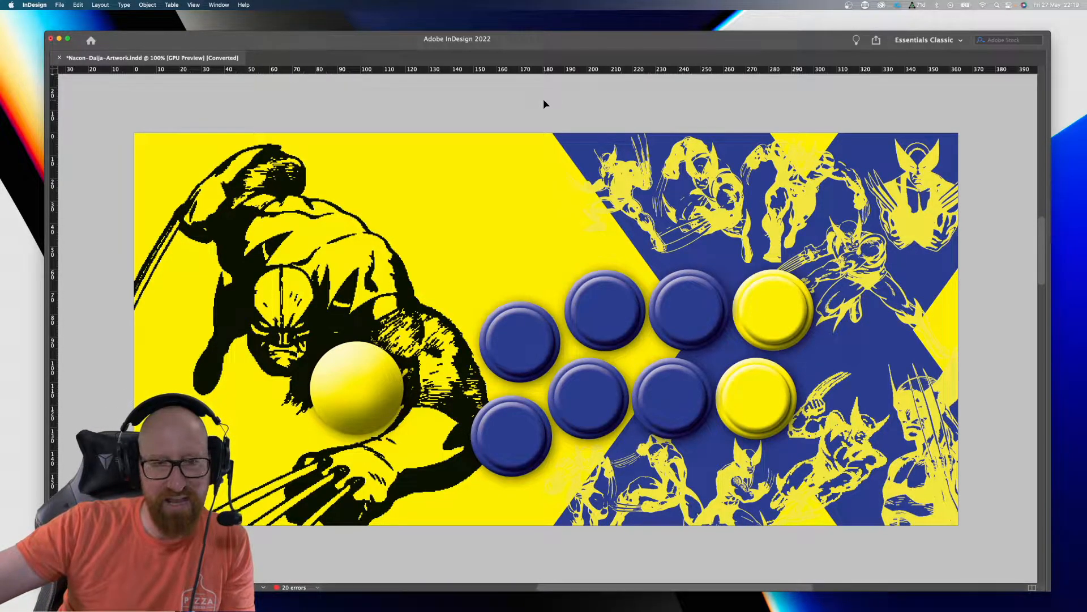
Step: Examine the first small yellow Wolverine figure on page 3 close up, then return to actual size
click(653, 276)
key(z)
drag(527, 164, 575, 272)
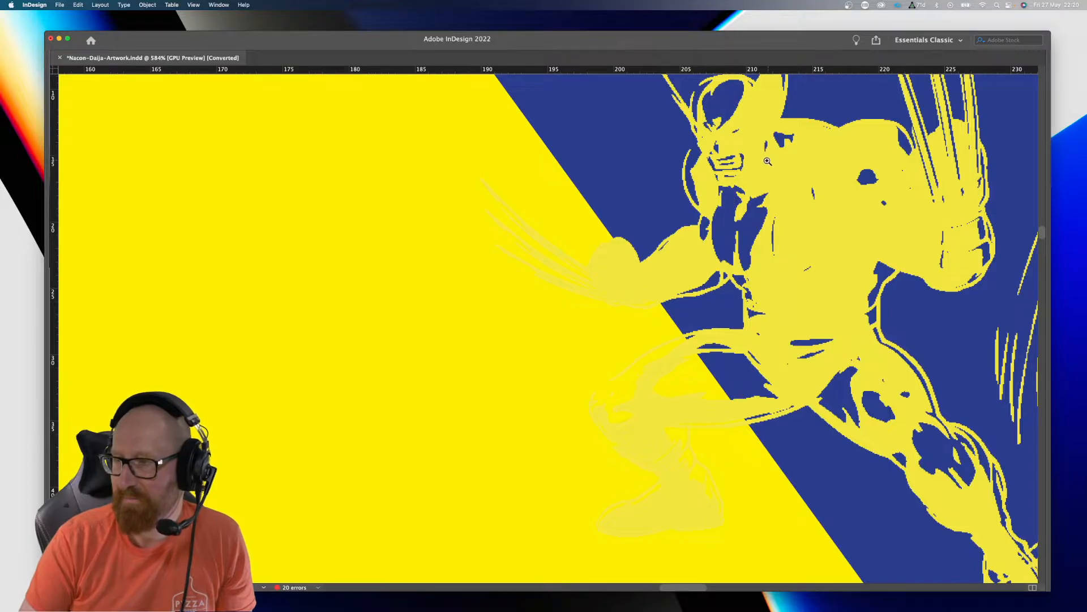
key(v)
click(758, 328)
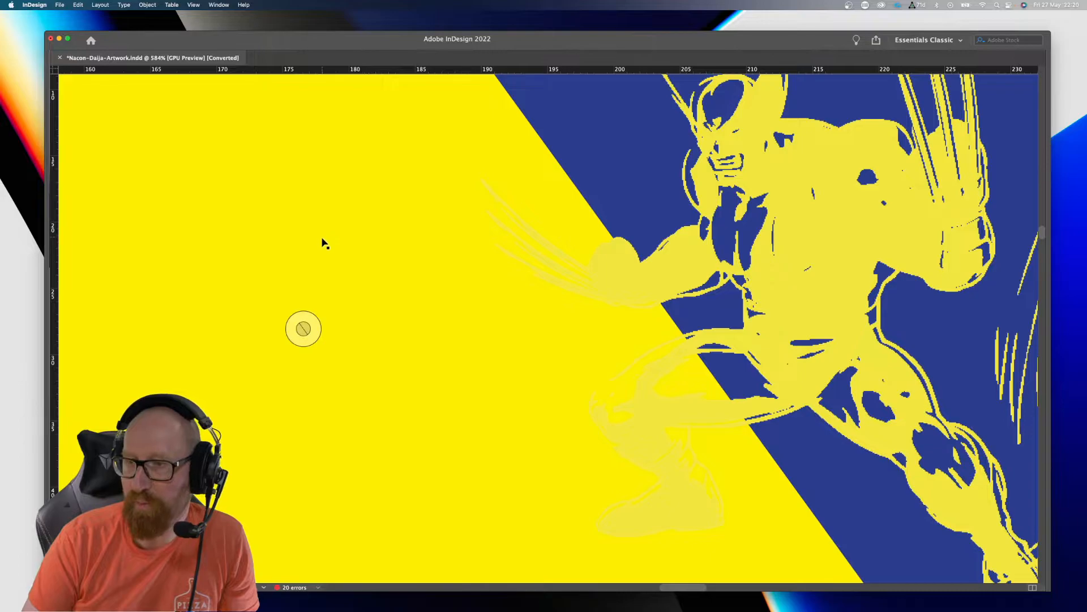
key(super+0)
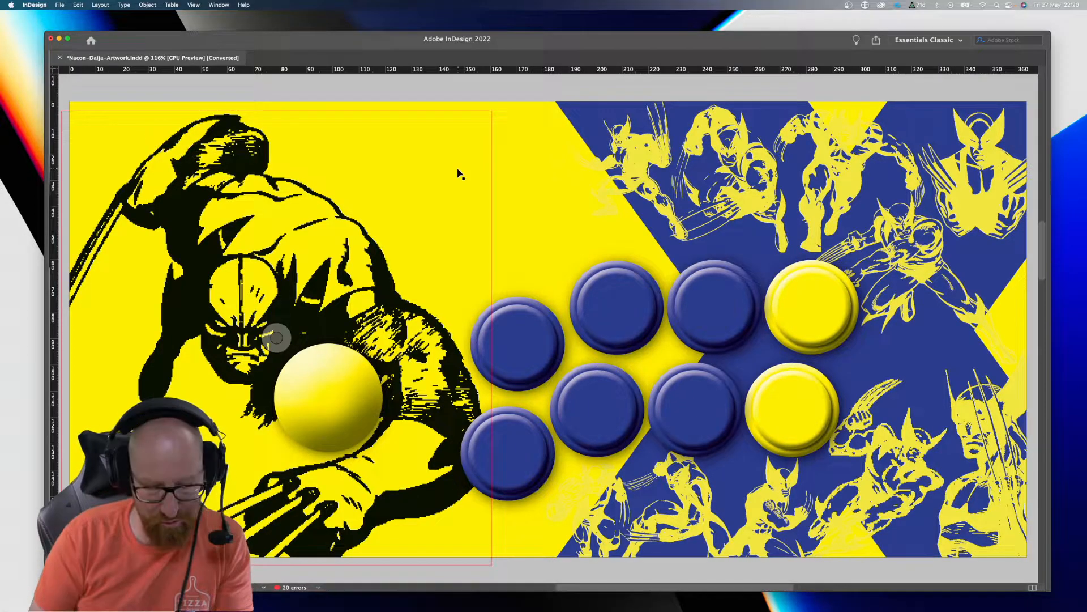
key(super+1)
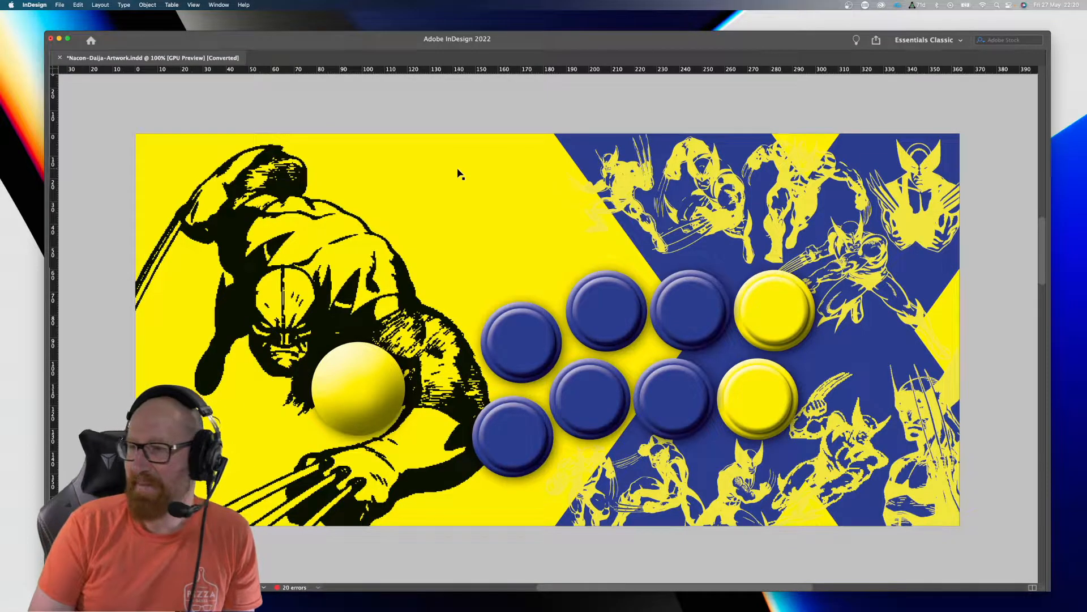
Step: Compare the page 3 artwork with pages 2 and 4, finishing on page 4
key(shift+Page_Up)
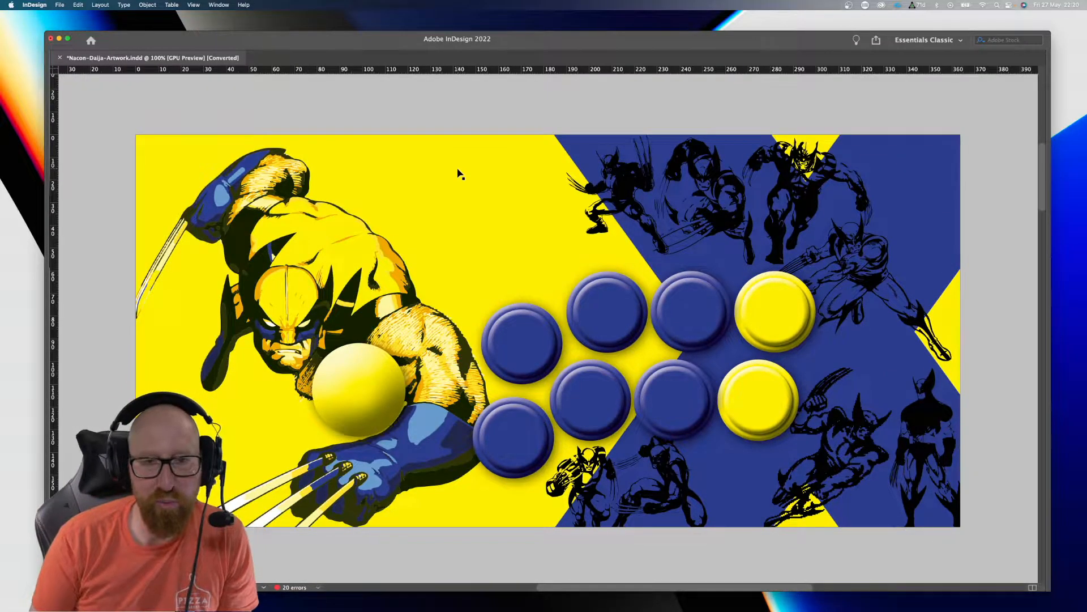
key(shift+Page_Down)
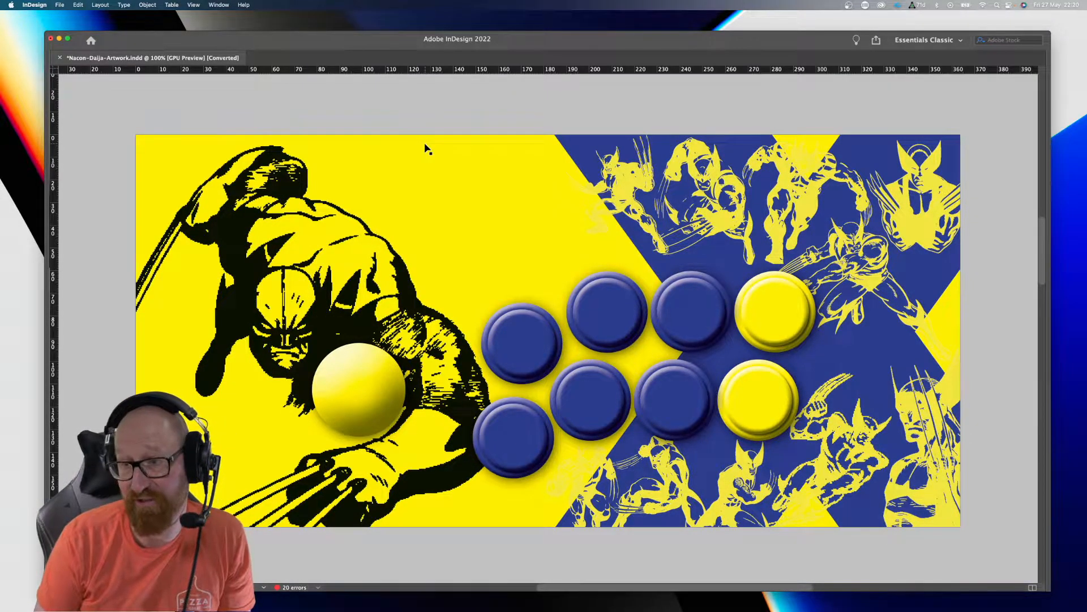
key(shift+Page_Down)
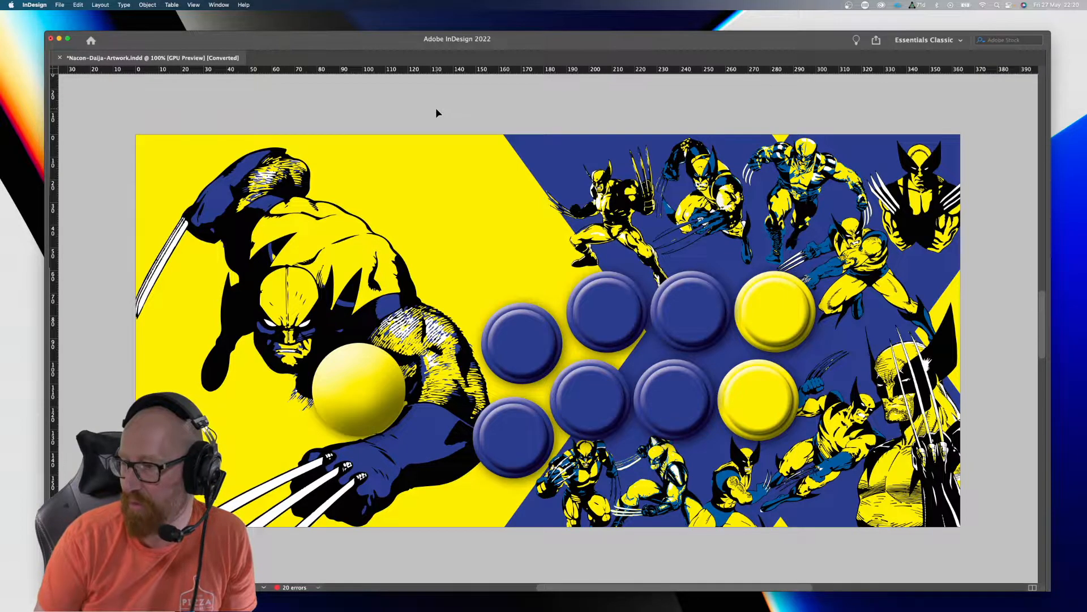
key(shift+Page_Up)
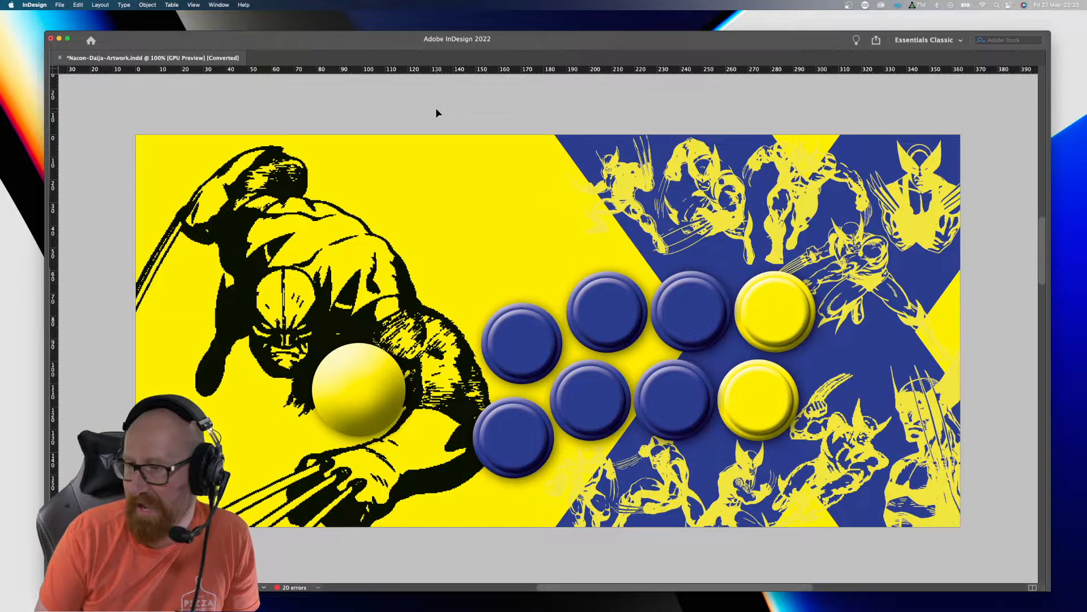
key(shift+Page_Down)
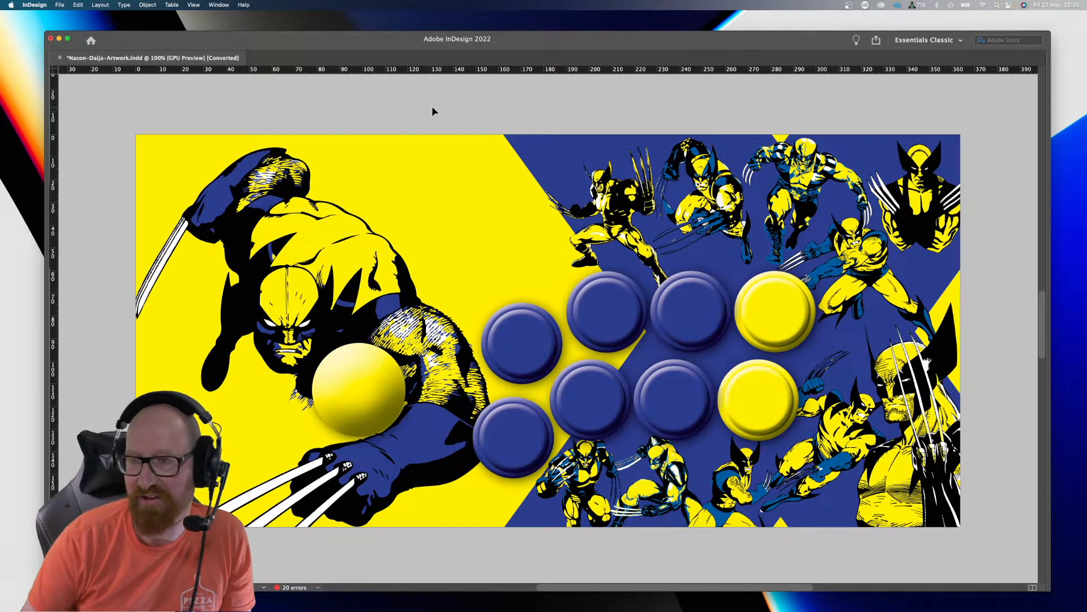
Step: Bring back the panels and show the link information for the large Wolverine figure on page 4
click(358, 296)
key(Tab)
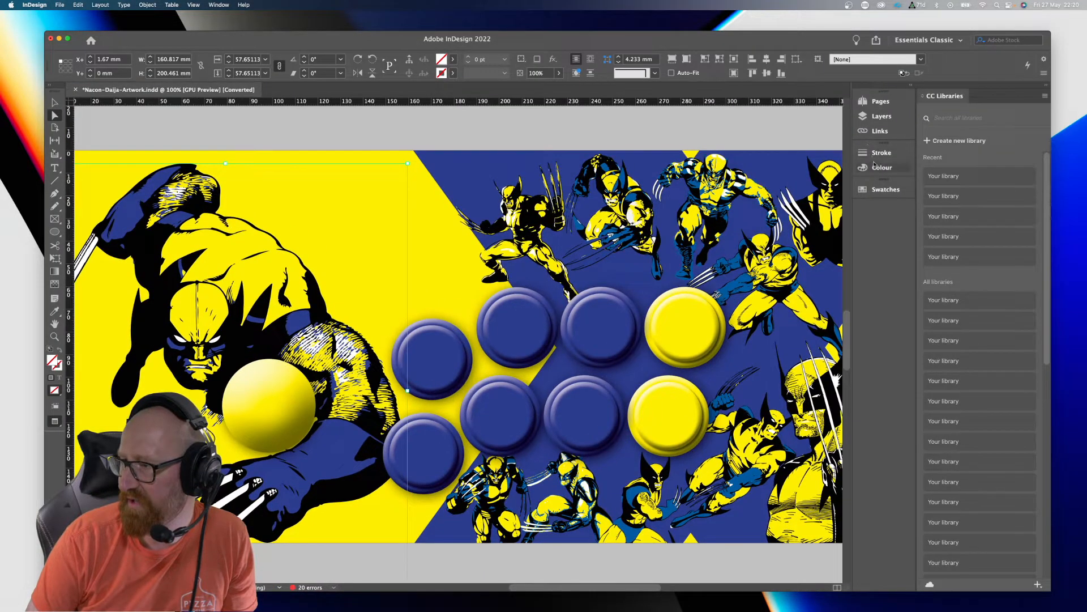
click(879, 131)
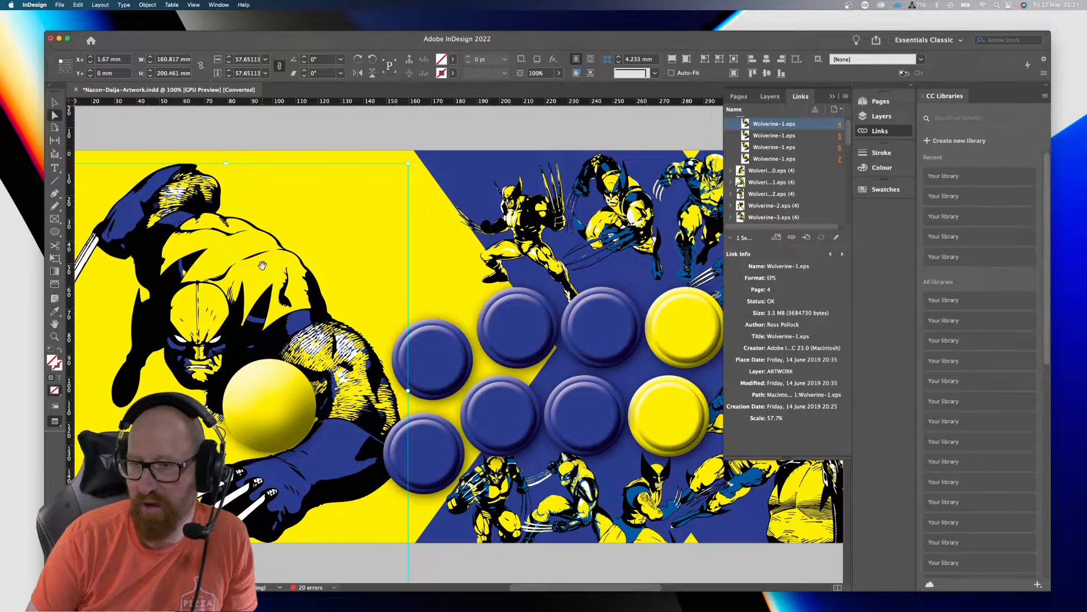
Step: Open the large figure's linked original, Wolverine-1.eps, in Illustrator with the whole drawing in view
right_click(264, 269)
click(306, 412)
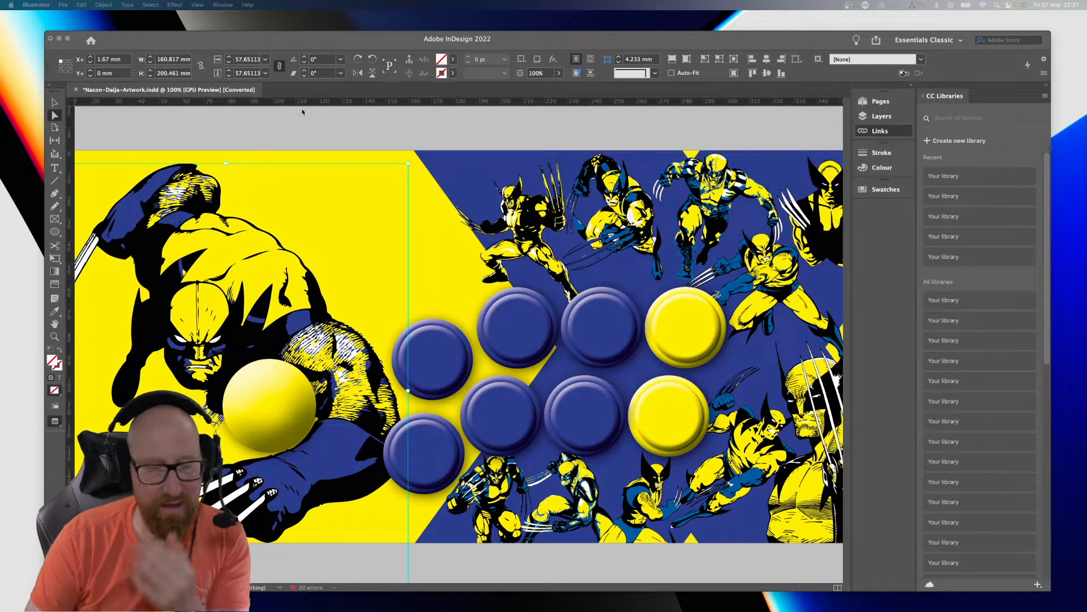
click(300, 118)
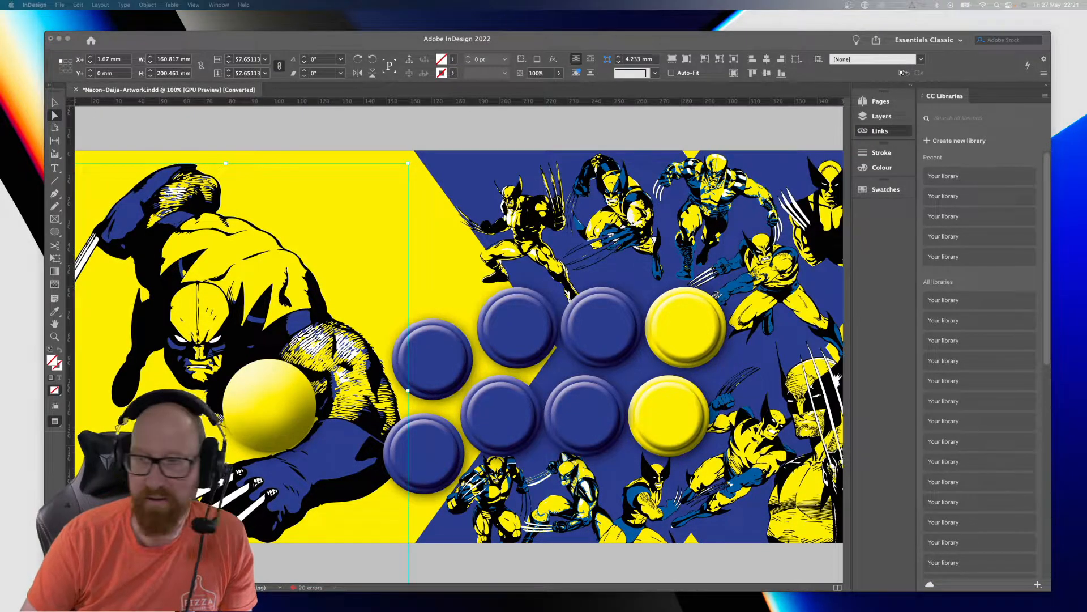
drag(0, 68, 406, 41)
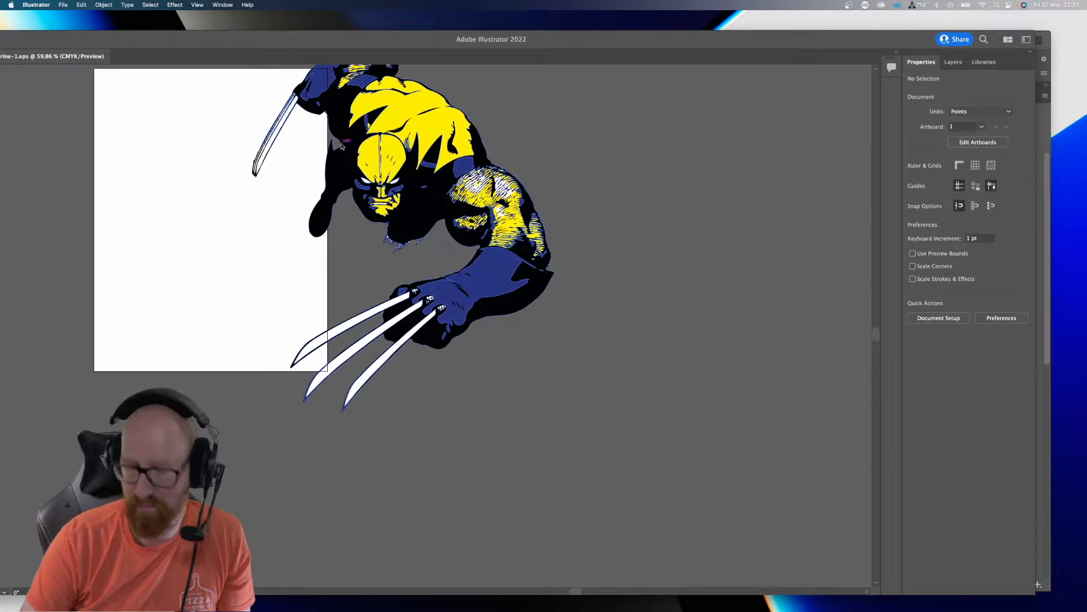
scroll(413, 243, up, 3)
key(super+minus)
key(super+minus)
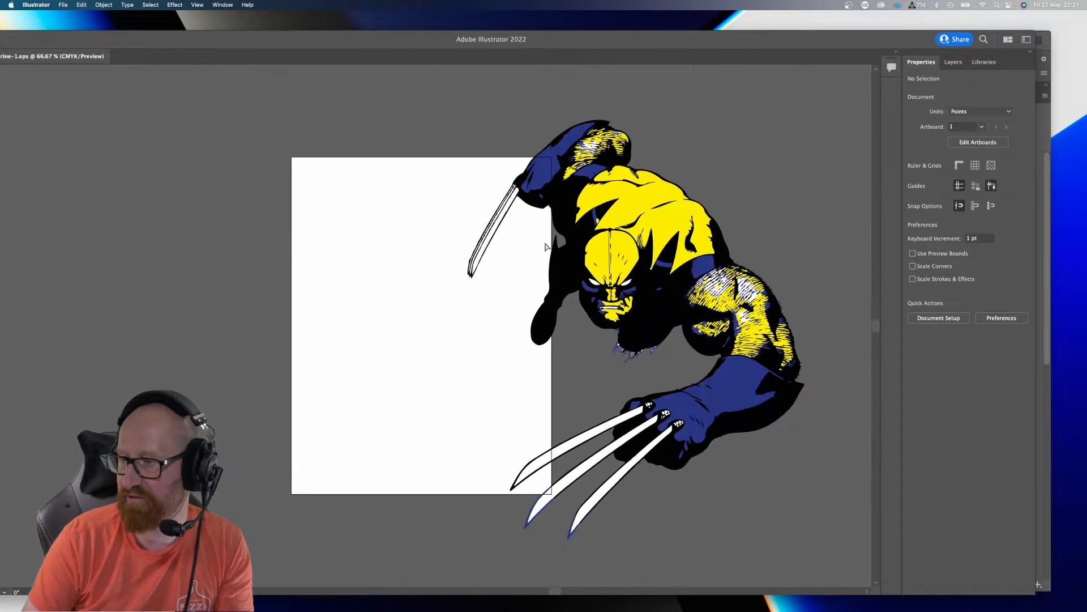
drag(628, 262, 576, 247)
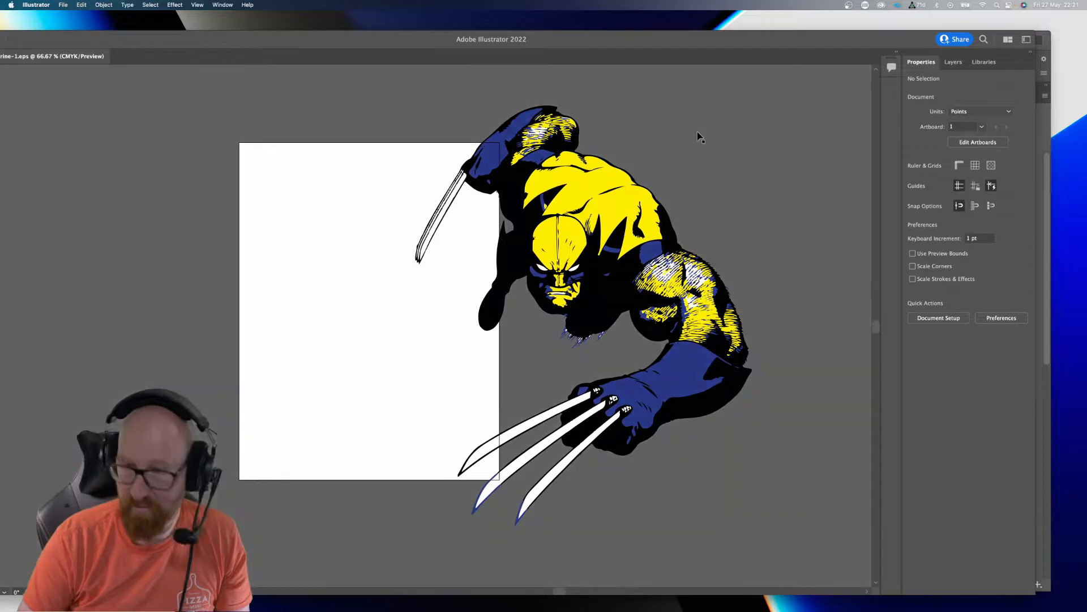
Step: Inspect the figure's vector paths in outline view, select and deselect the group, and return to preview
key(super+y)
scroll(644, 180, right, 2)
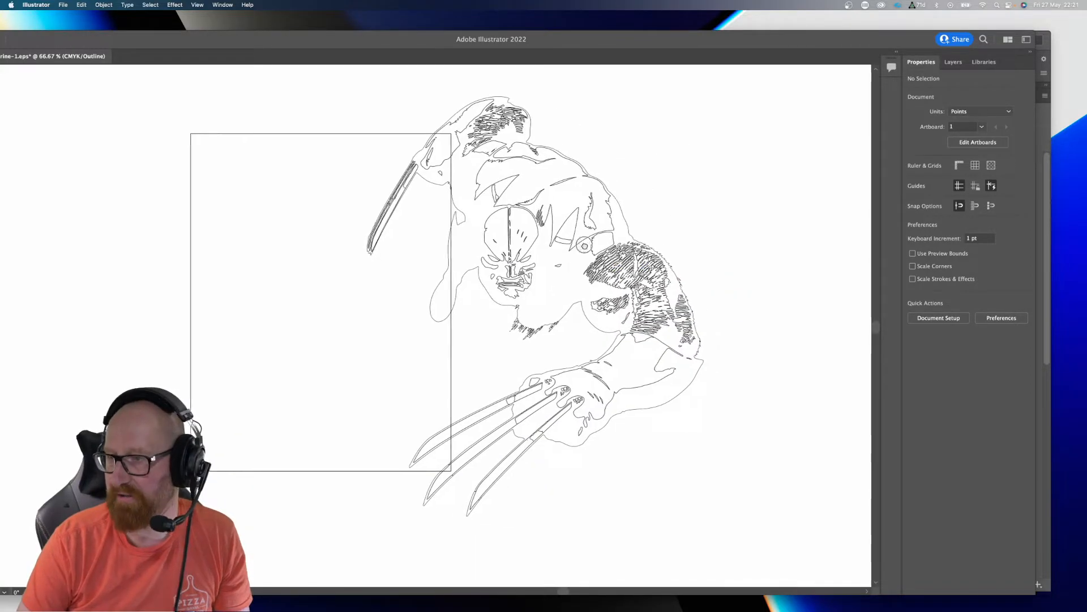
click(597, 193)
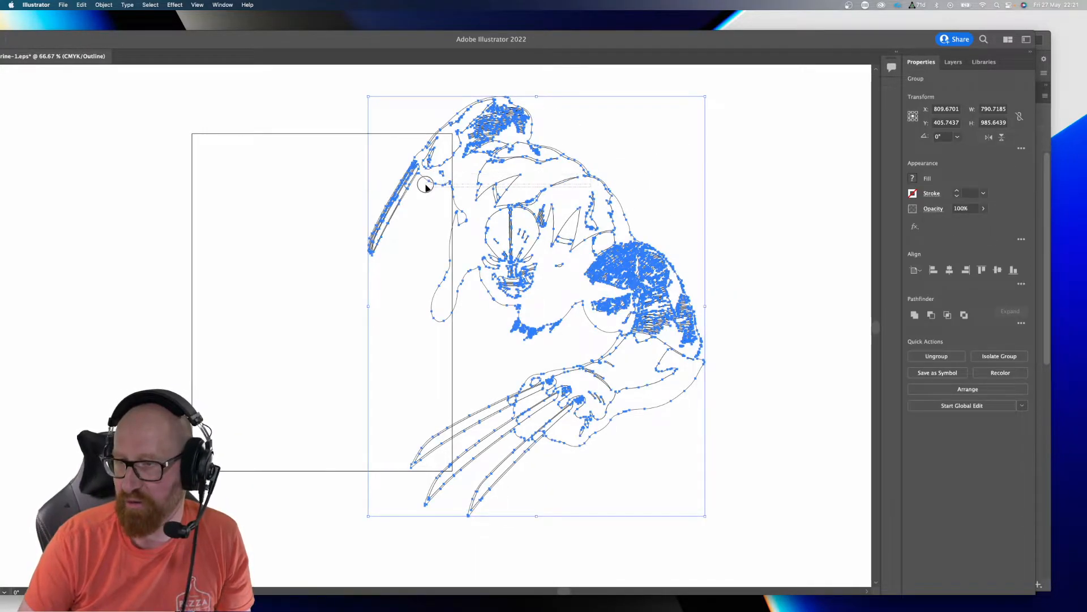
click(680, 186)
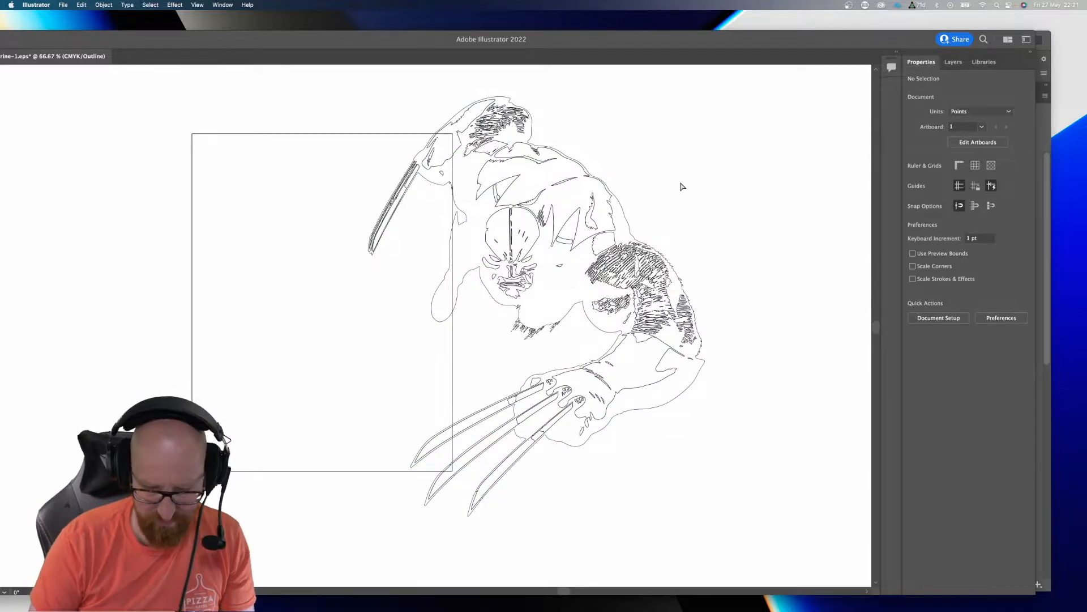
key(super+y)
Step: Resize the artboard to about 888 × 1045 pt so it encloses the whole Wolverine figure, and leave artboard editing
key(alt+super+p)
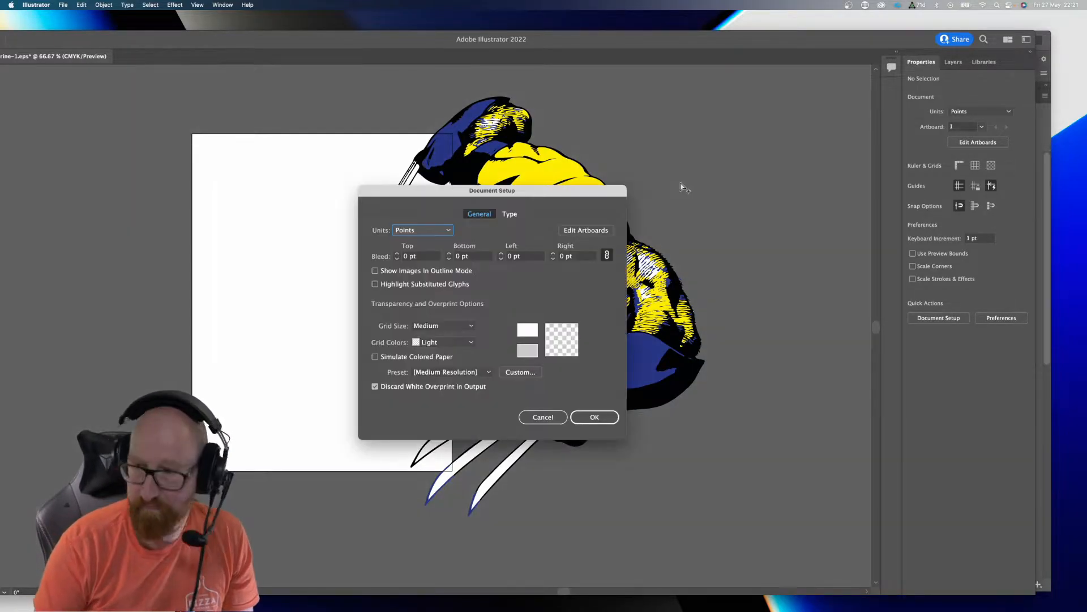
click(587, 230)
drag(453, 305, 716, 303)
drag(192, 302, 339, 284)
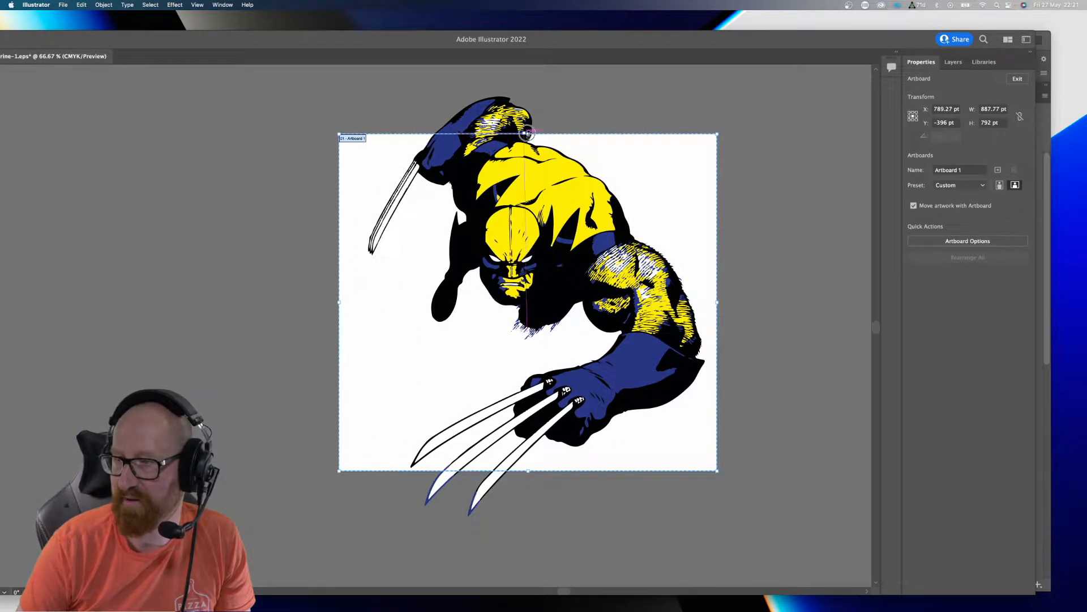
drag(528, 134, 528, 86)
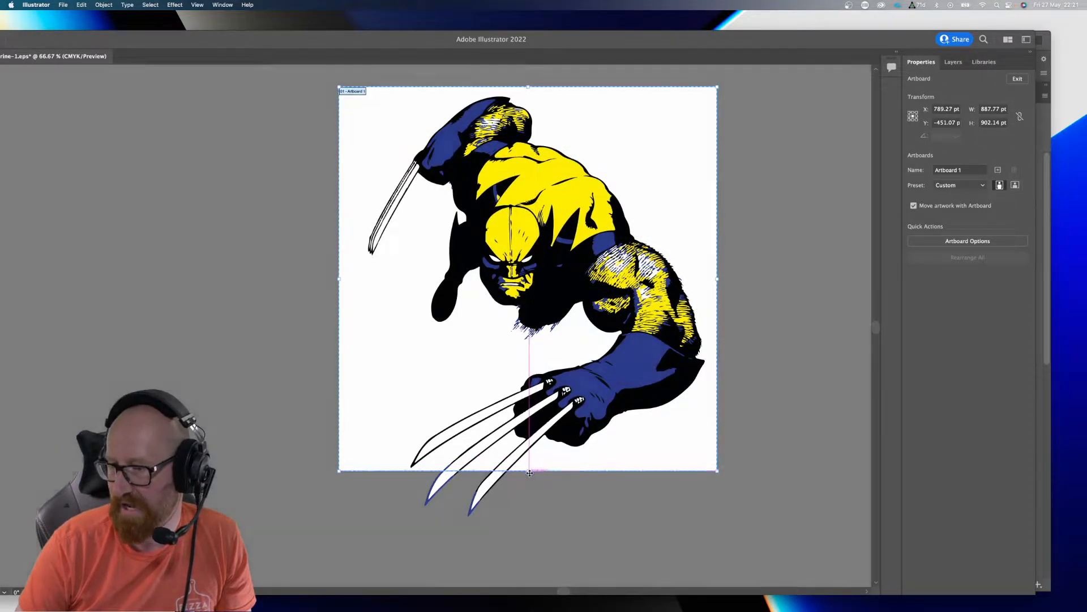
drag(528, 470, 521, 542)
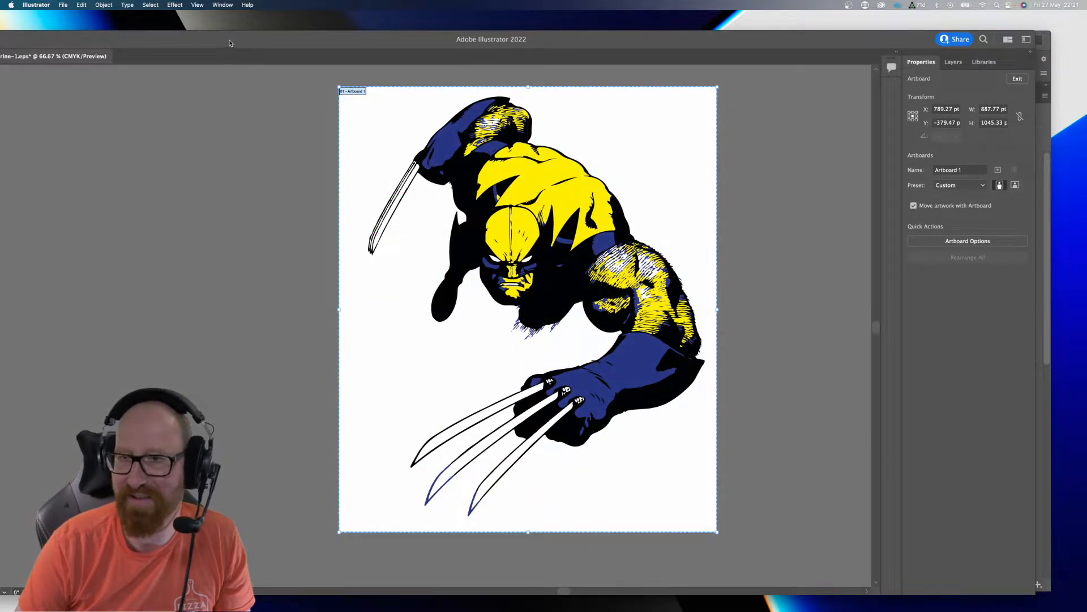
drag(230, 43, 281, 23)
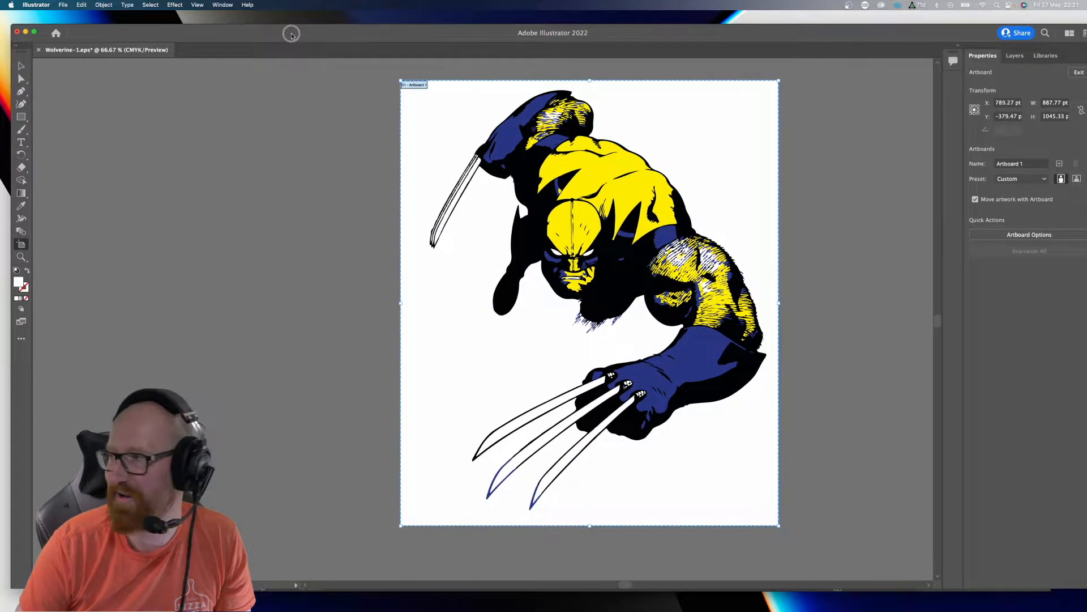
key(v)
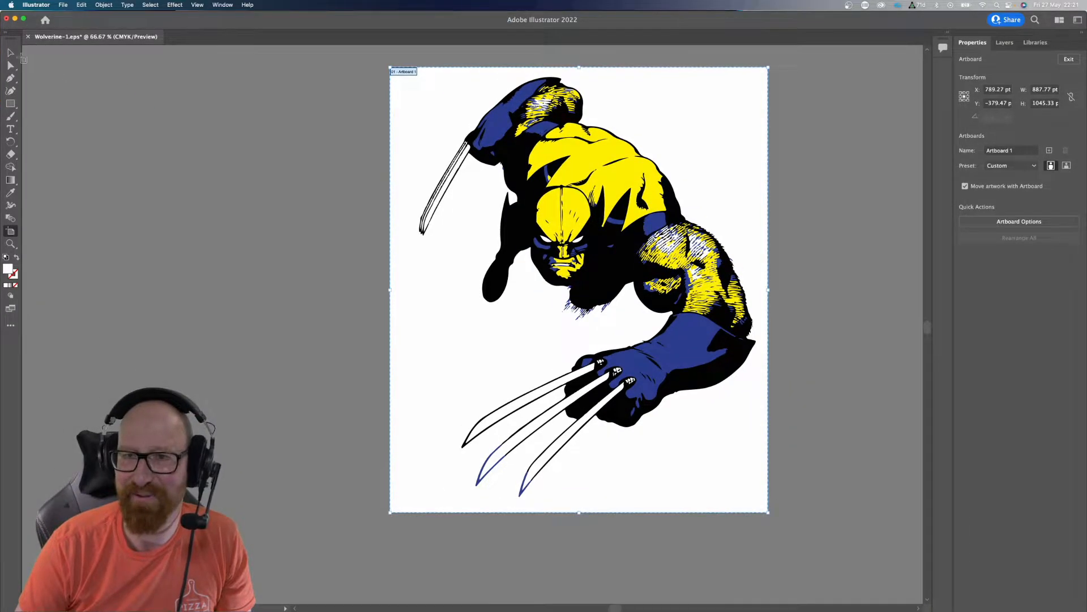
Step: Try moving a yellow and a blue compound path in the figure's upper arm shading, undoing each move
scroll(573, 265, right, 2)
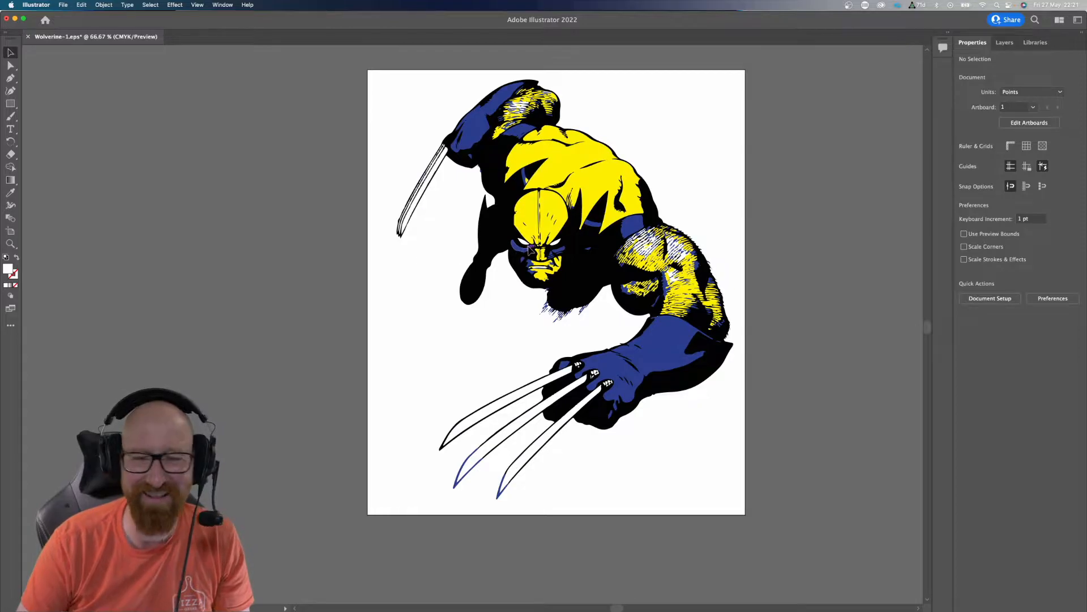
scroll(514, 285, left, 1)
key(z)
drag(592, 252, 447, 286)
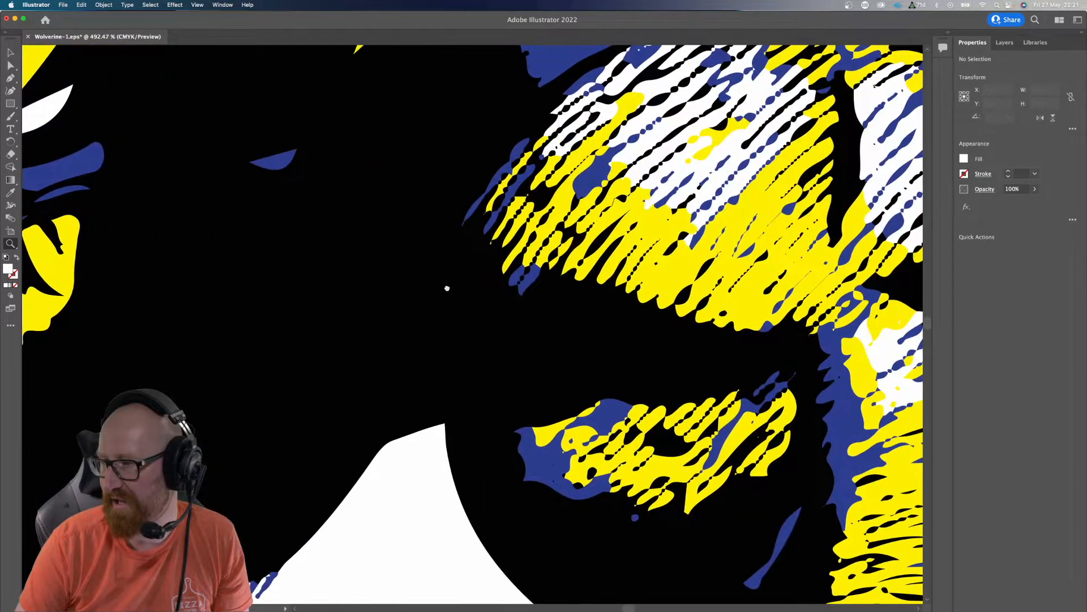
key(a)
drag(660, 223, 440, 292)
key(super+z)
drag(728, 369, 513, 188)
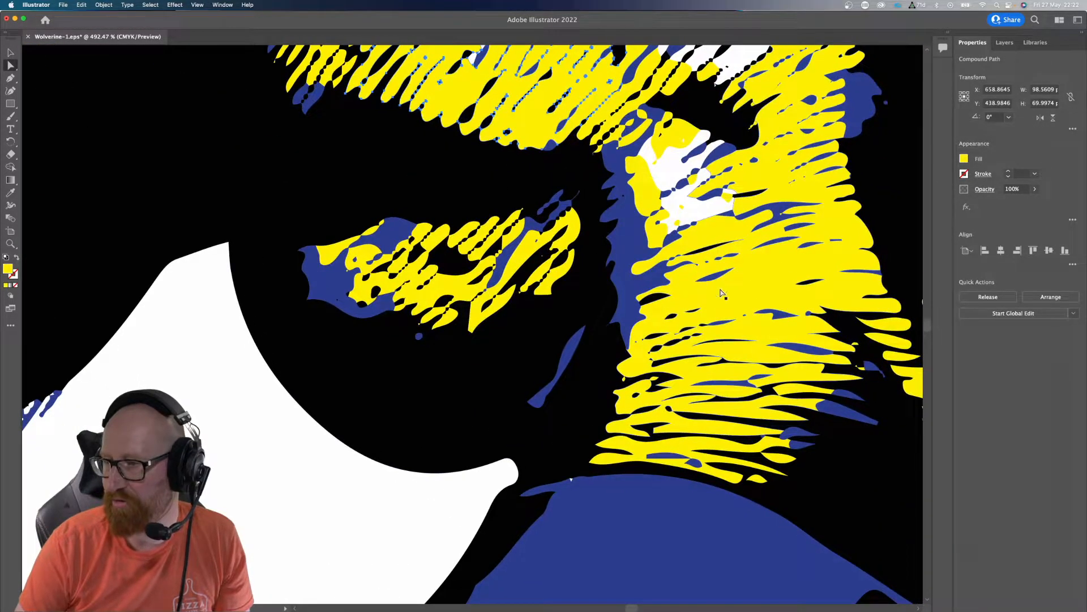
drag(295, 291, 202, 306)
key(super+z)
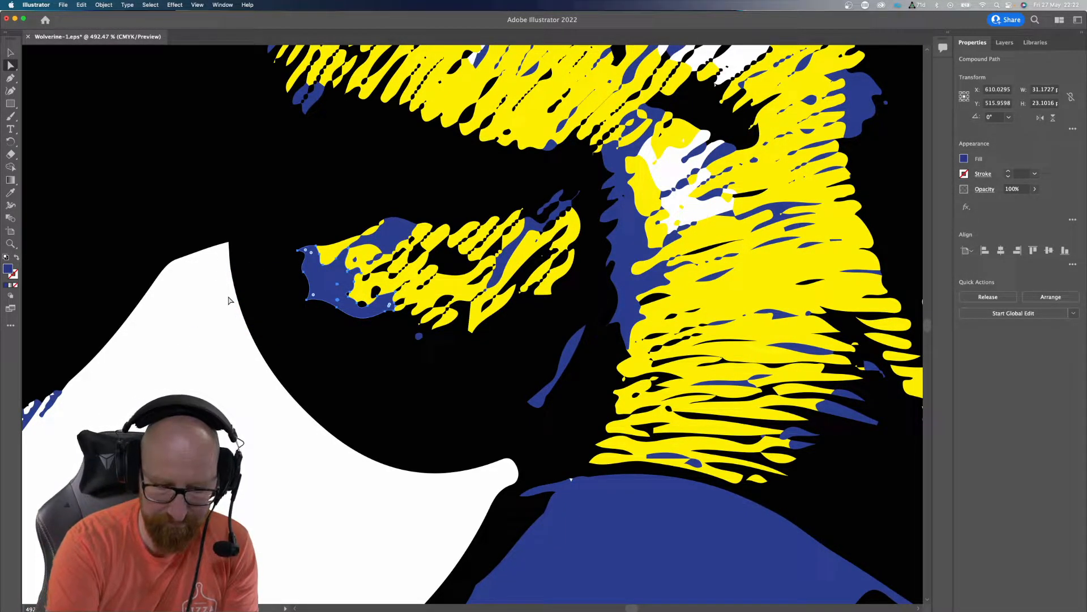
Step: Select the lower forearm's blue compound path and every other object in the figure with the same fill color
key(super+0)
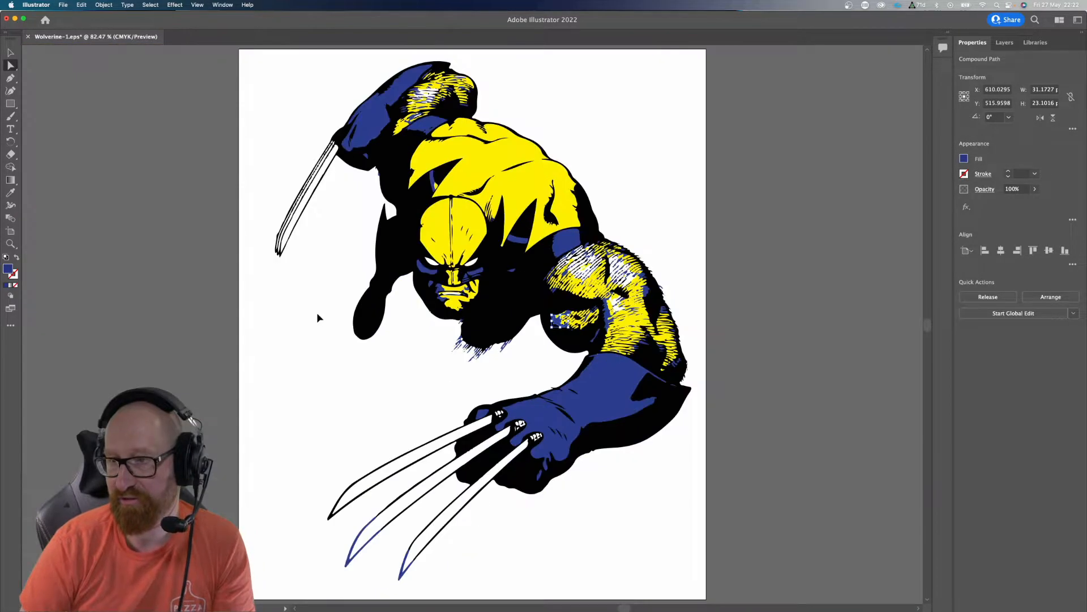
click(592, 402)
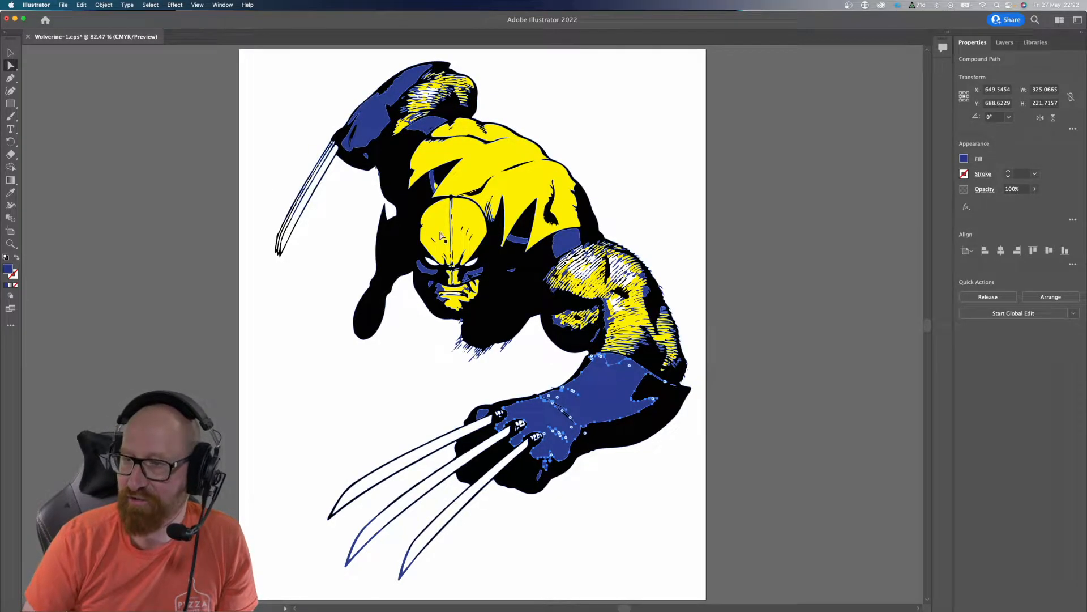
click(197, 5)
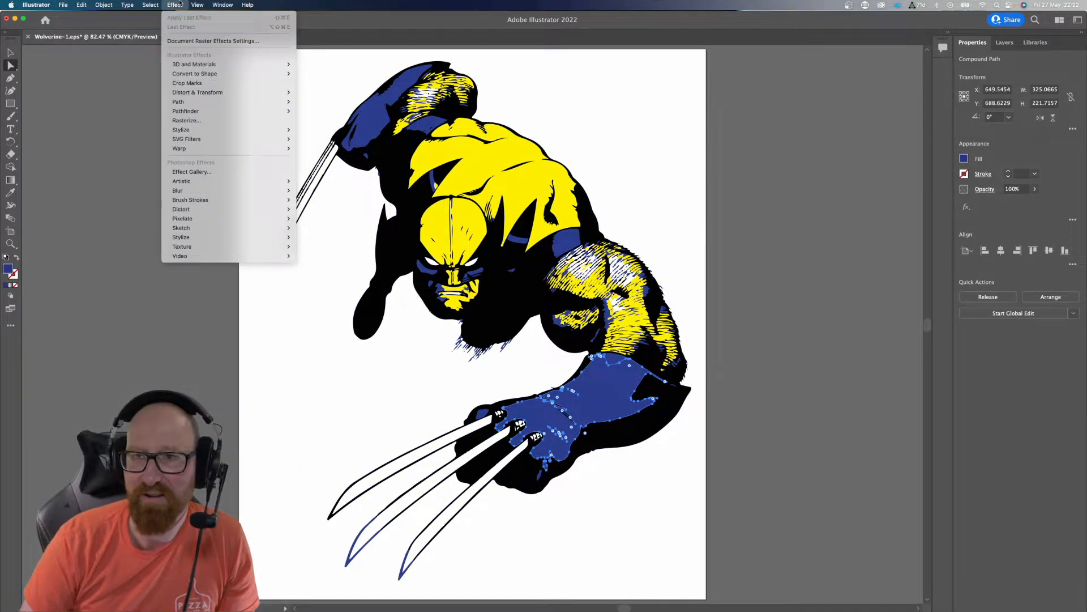
mouse_move(150, 4)
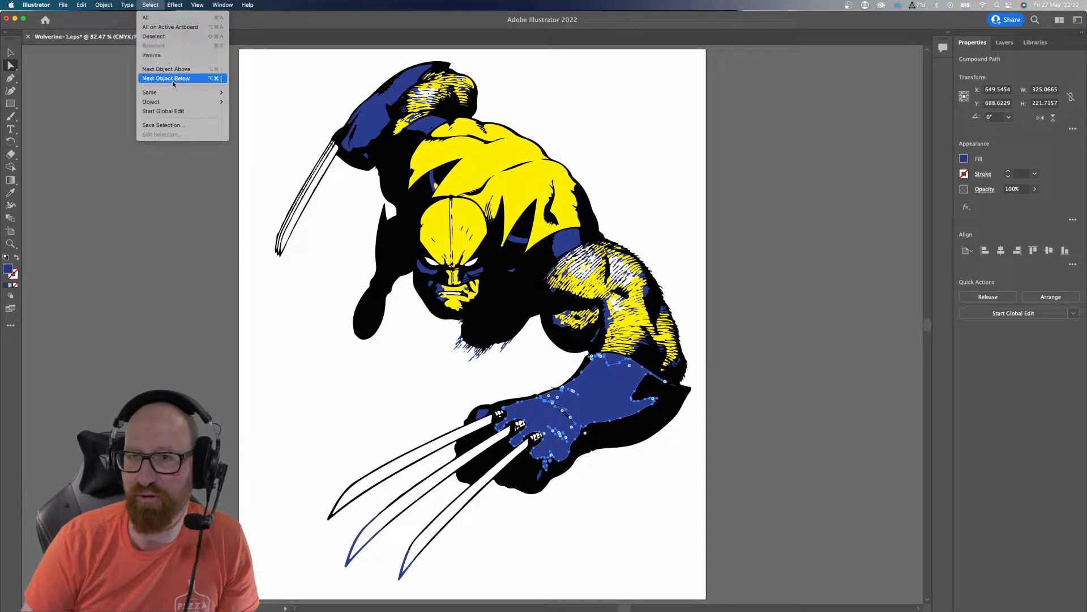
mouse_move(175, 95)
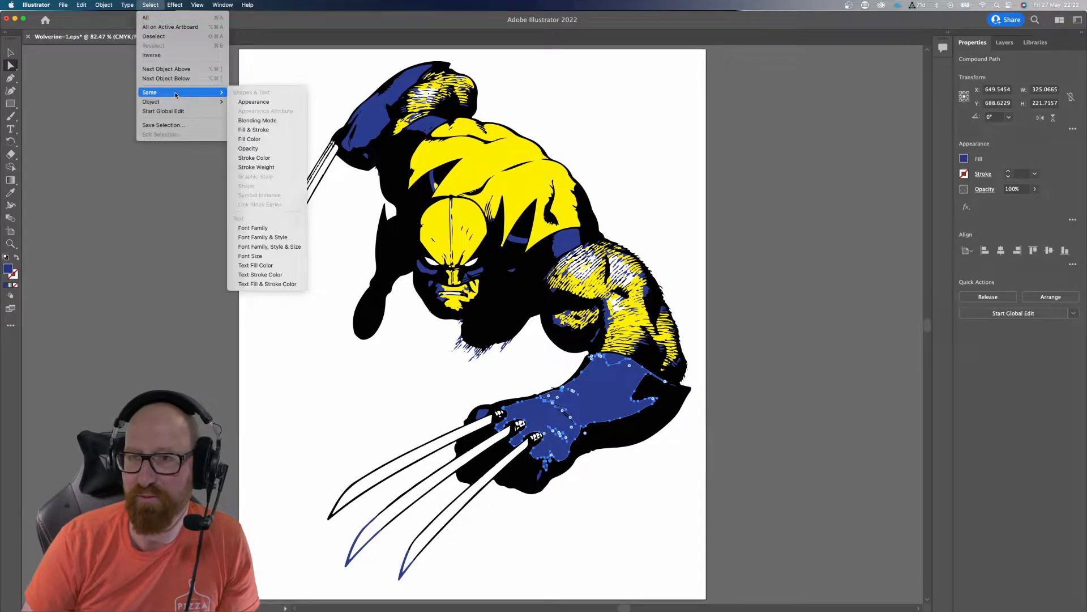
click(255, 139)
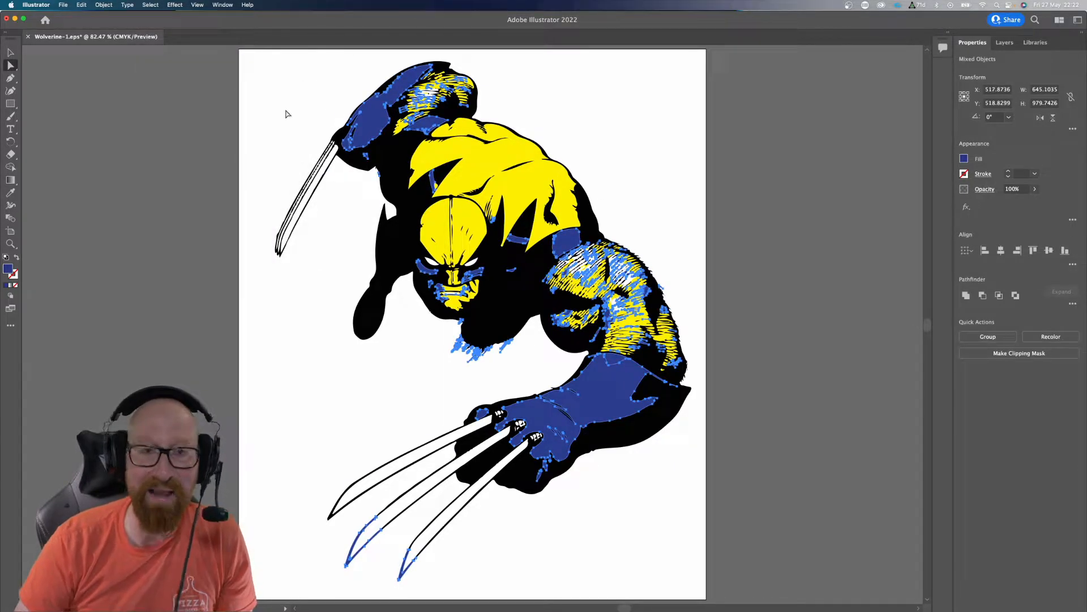
Step: Try filling all the selected blue shapes with magenta pink, undo the recolor, and clear the selection
click(965, 159)
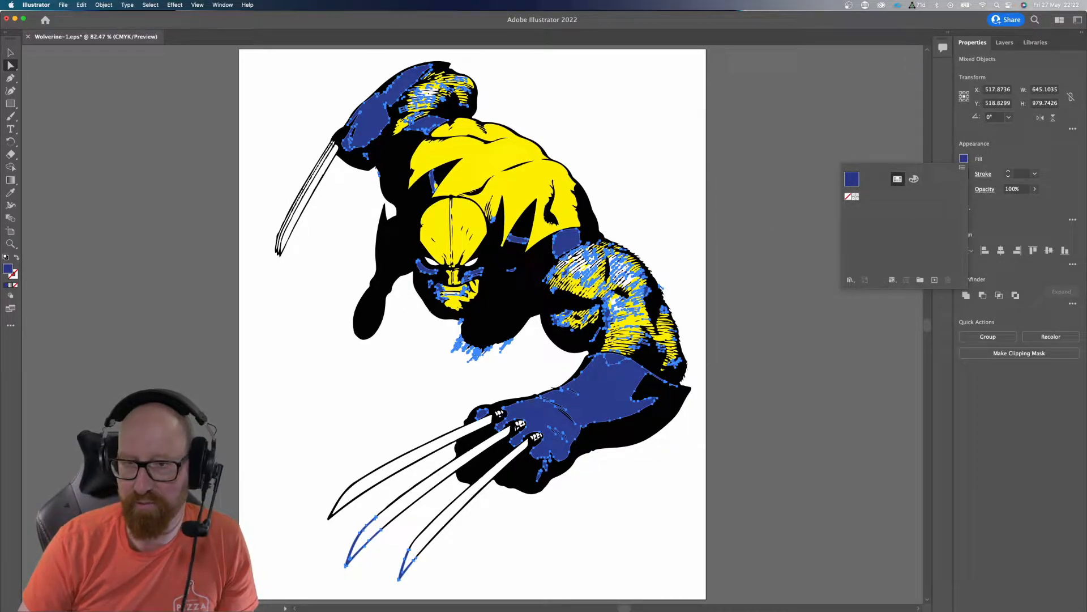
click(8, 270)
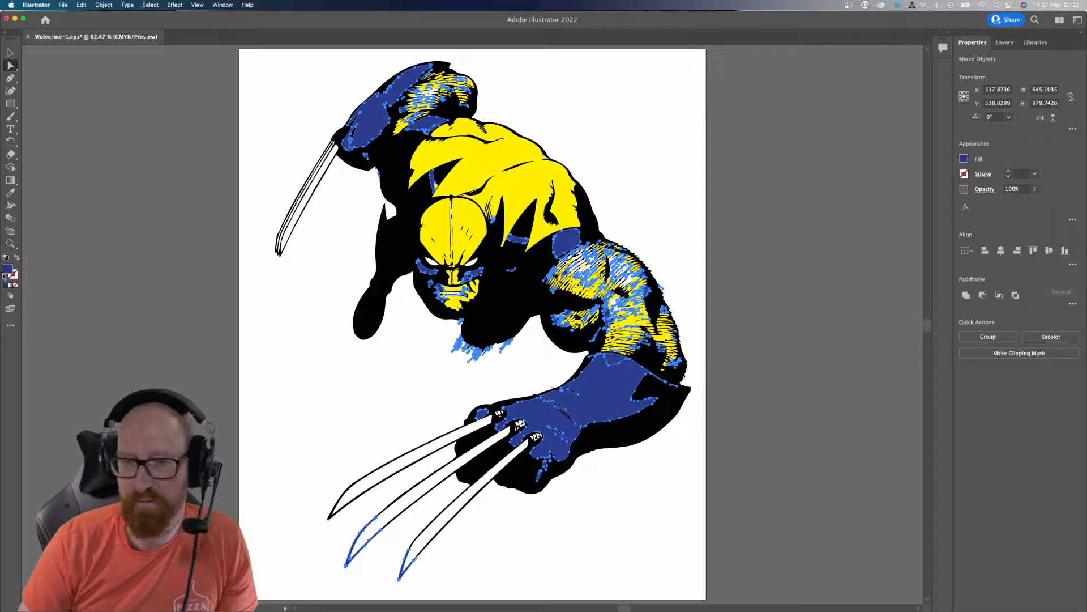
double_click(8, 271)
drag(579, 216, 794, 112)
mouse_move(780, 179)
mouse_down()
mouse_move(775, 141)
mouse_move(755, 136)
mouse_up()
click(874, 138)
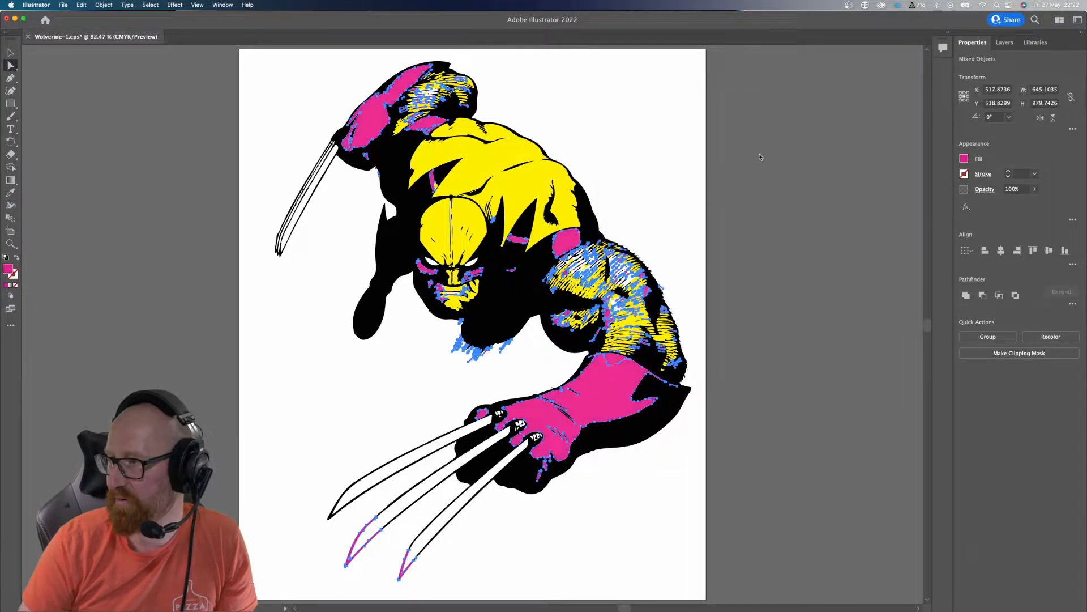
click(769, 240)
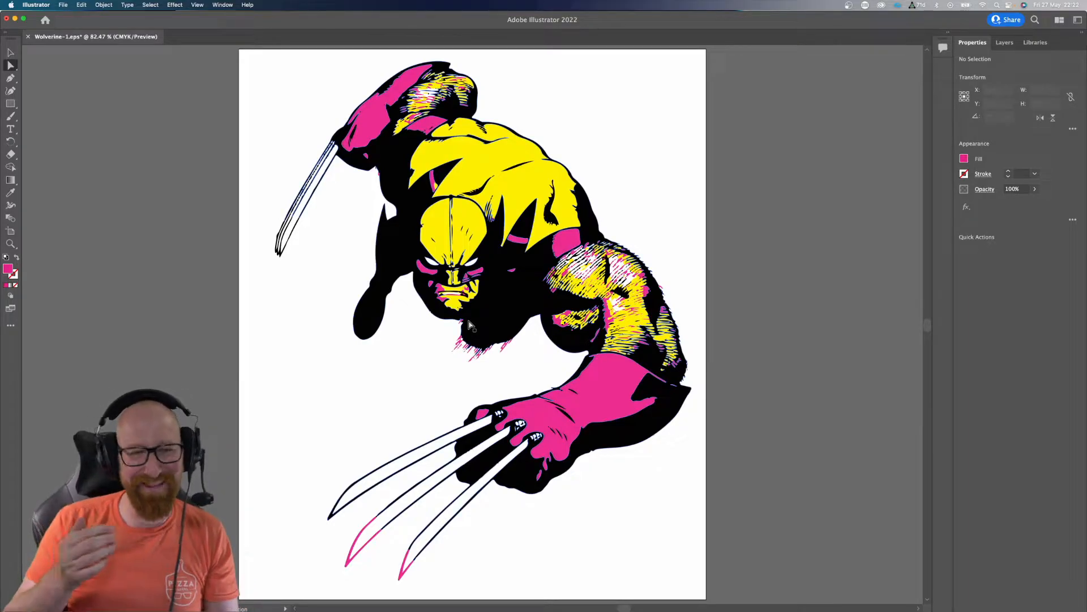
key(super+z)
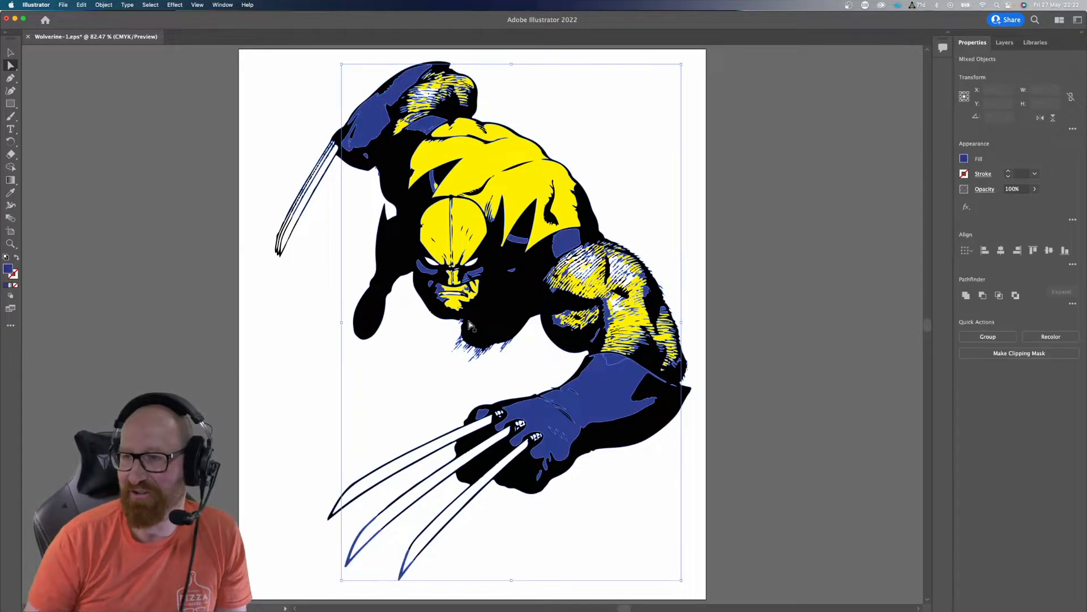
click(708, 207)
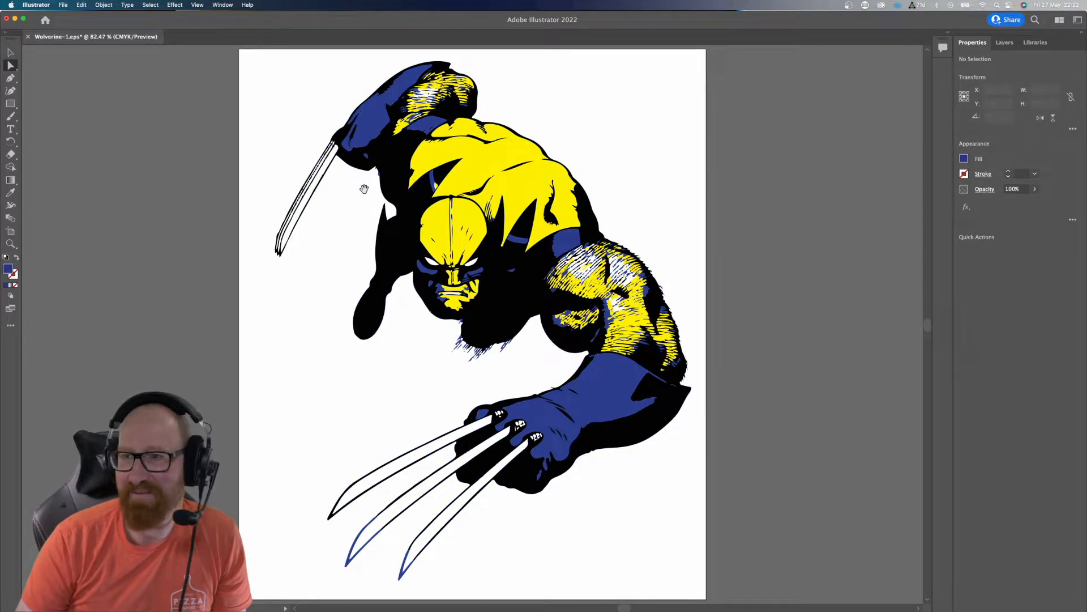
Step: Examine the vector detail of the figure's face and clawed lower hand at 300%, ending with the whole artboard in view
scroll(364, 187, up, 2)
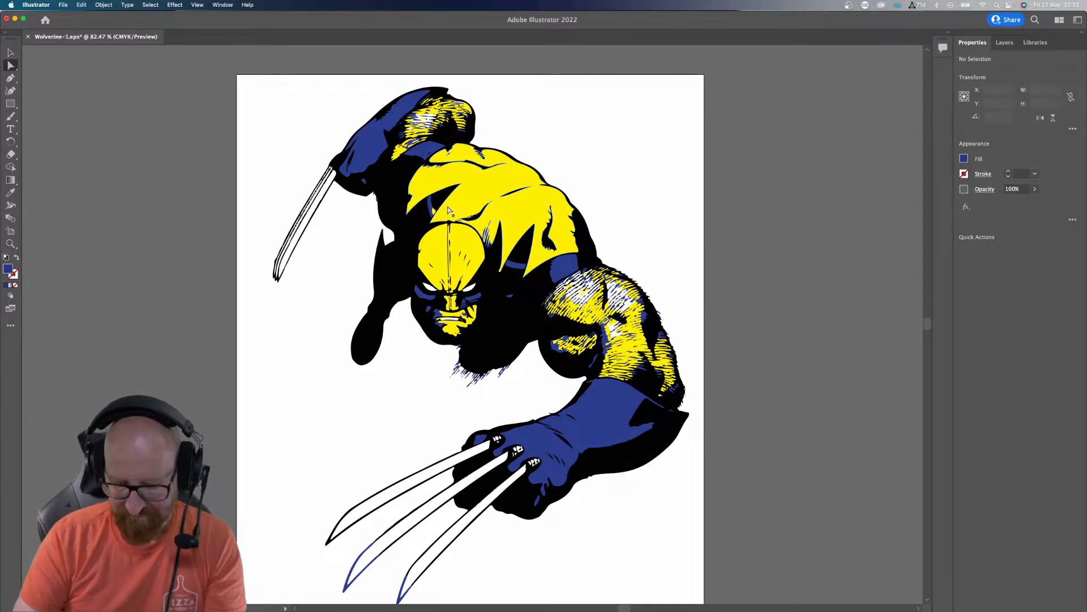
scroll(460, 298, up, 5)
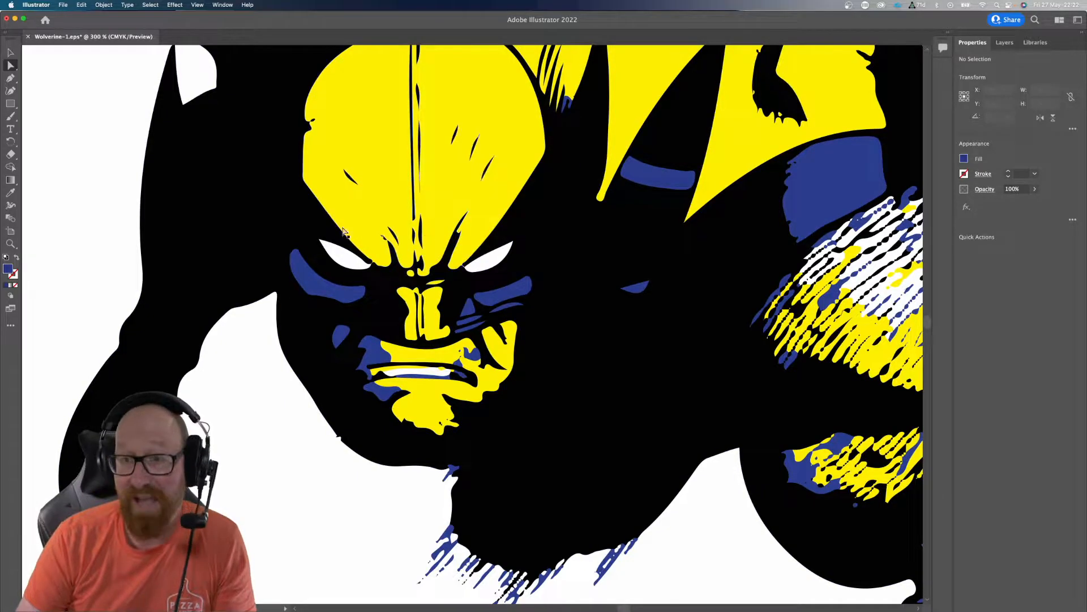
key(v)
drag(277, 336, 329, 291)
drag(512, 402, 366, 304)
drag(312, 387, 461, 252)
drag(346, 430, 550, 149)
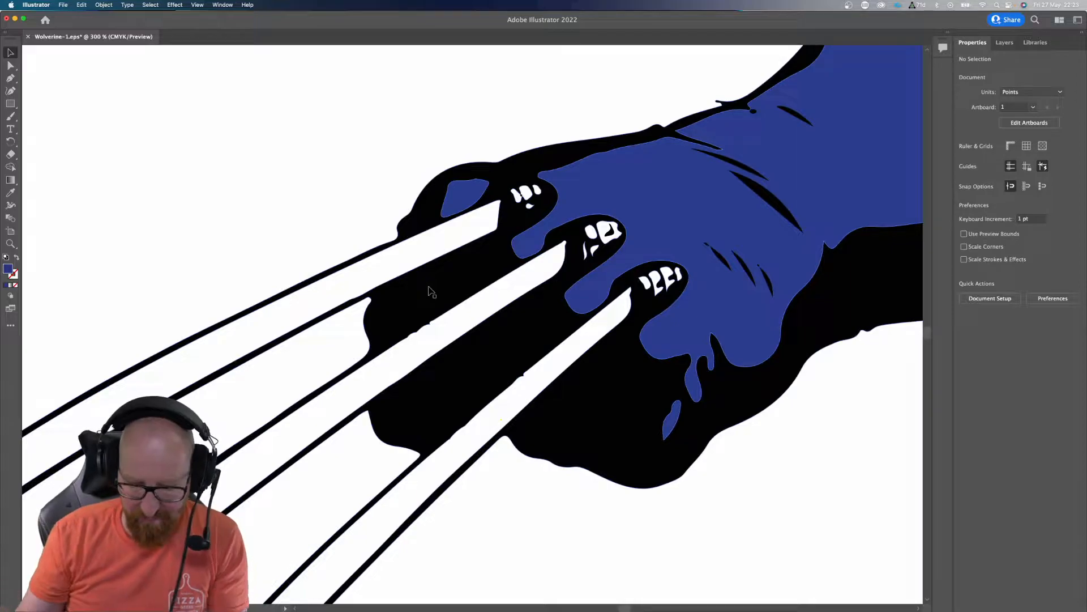
key(super+0)
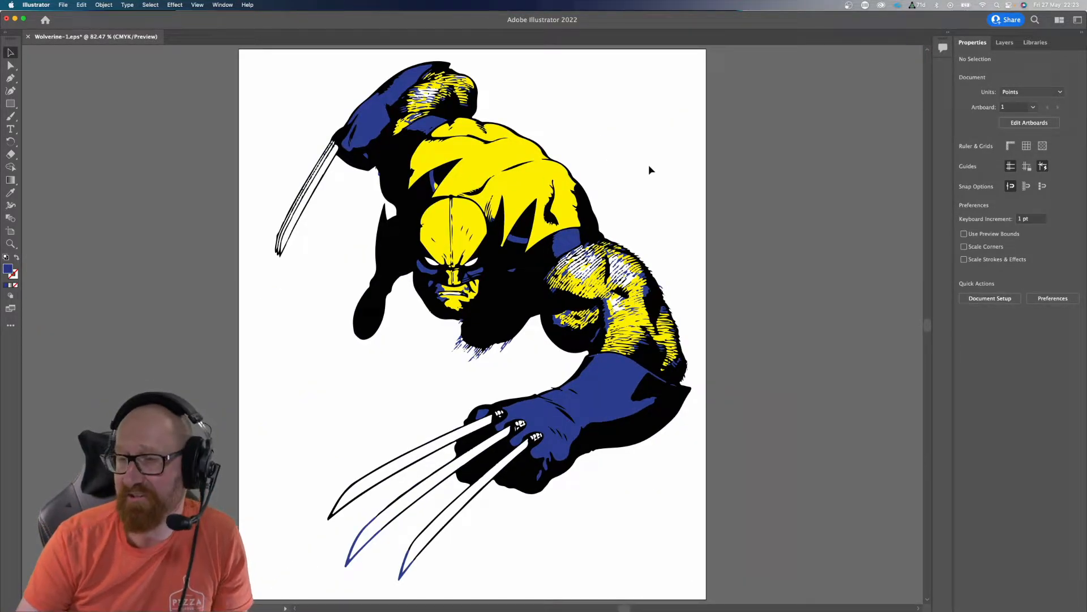
Step: Close Wolverine-1.eps in Illustrator, switch back to the InDesign fight stick document, and deselect the large figure
key(super+w)
click(547, 338)
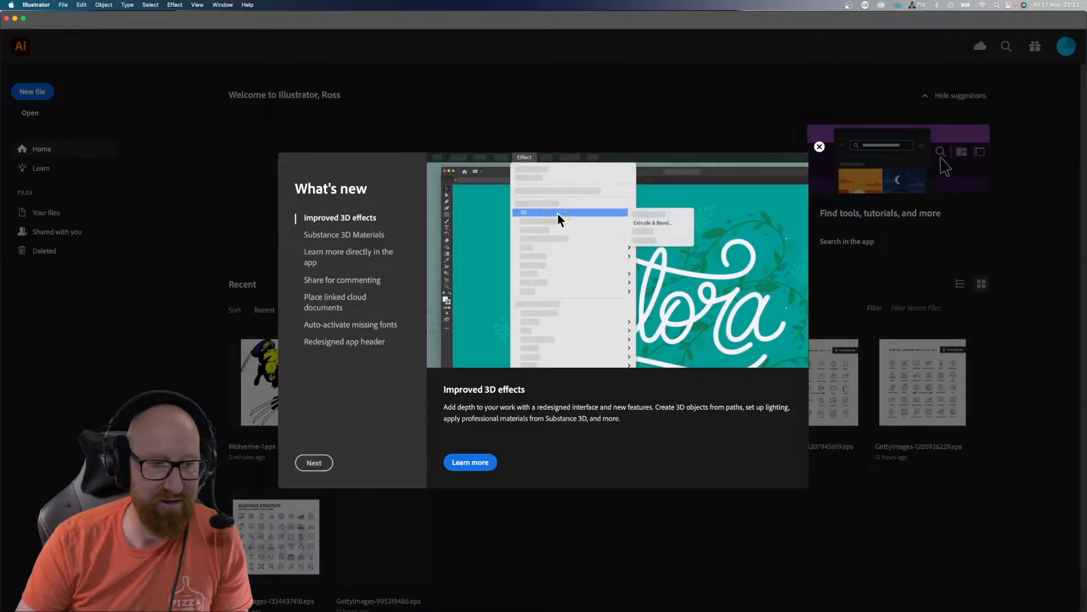
key(super+Tab)
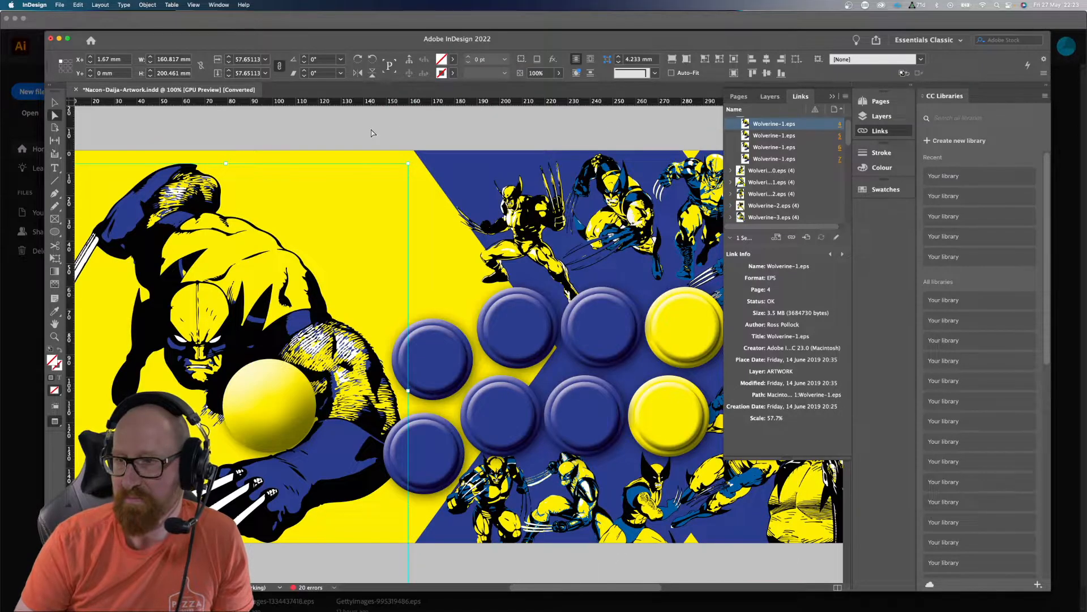
key(v)
click(371, 133)
Step: Examine the complete Wolverine panel layout with its buttons and balltop, with the interface panels hidden
drag(341, 377, 425, 327)
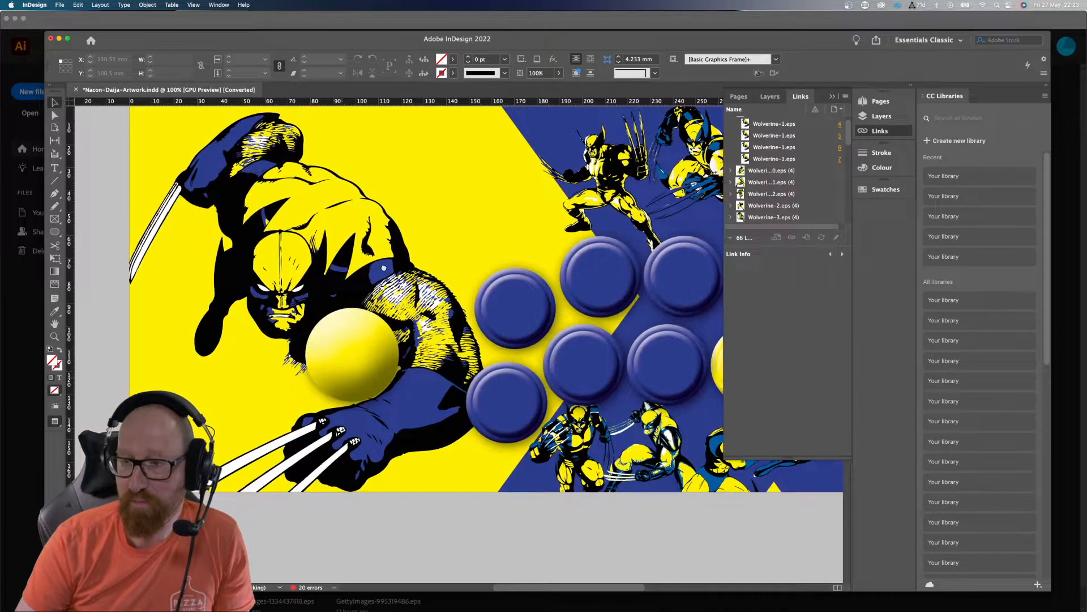
drag(501, 401, 330, 368)
drag(553, 403, 420, 407)
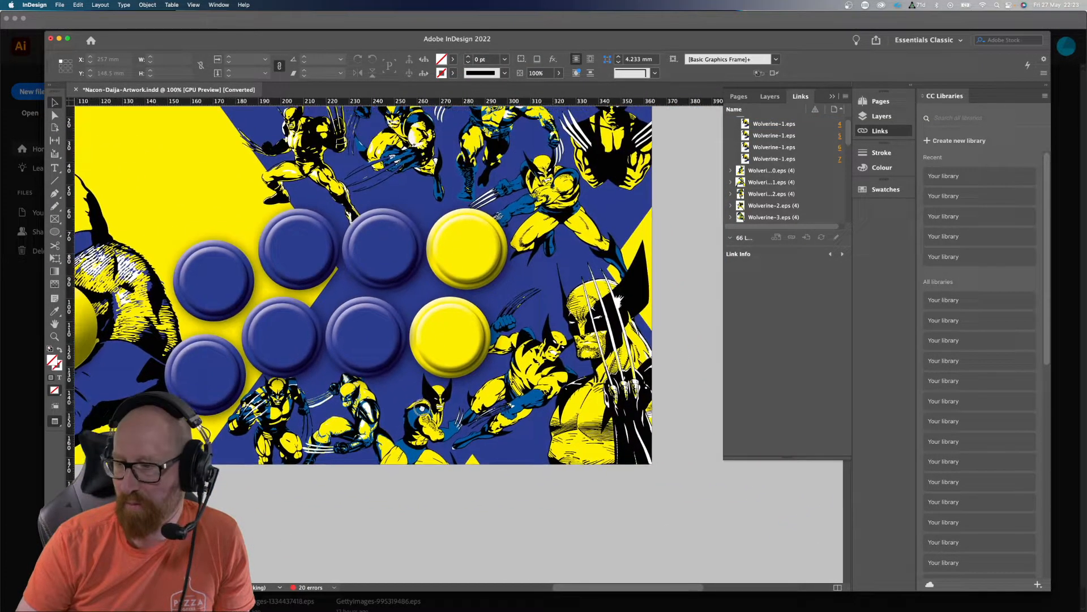
key(super+minus)
drag(354, 338, 455, 352)
key(Tab)
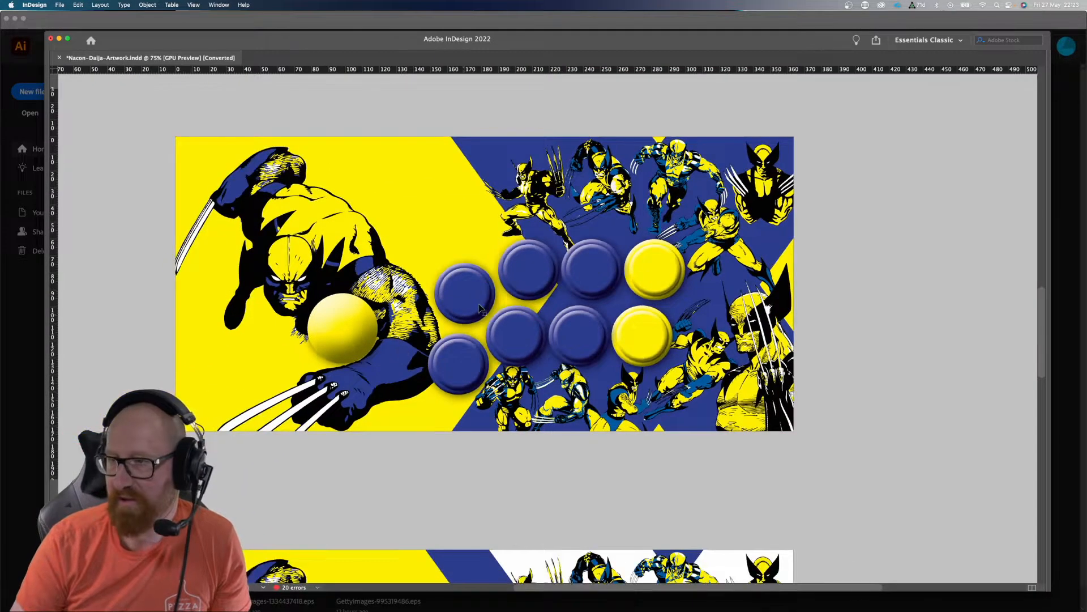
key(super+equal)
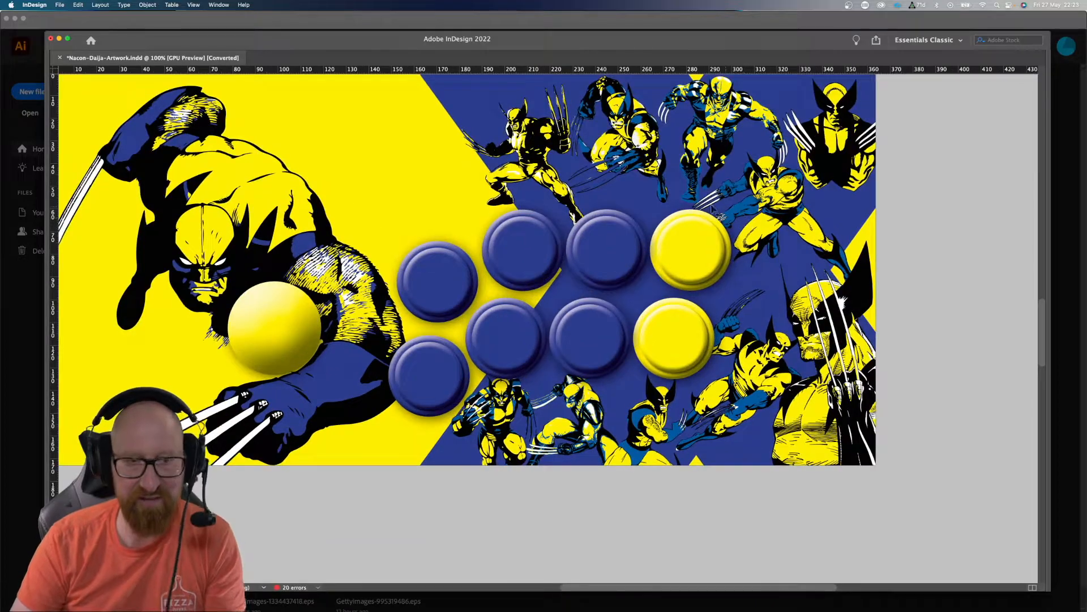
drag(391, 197, 454, 239)
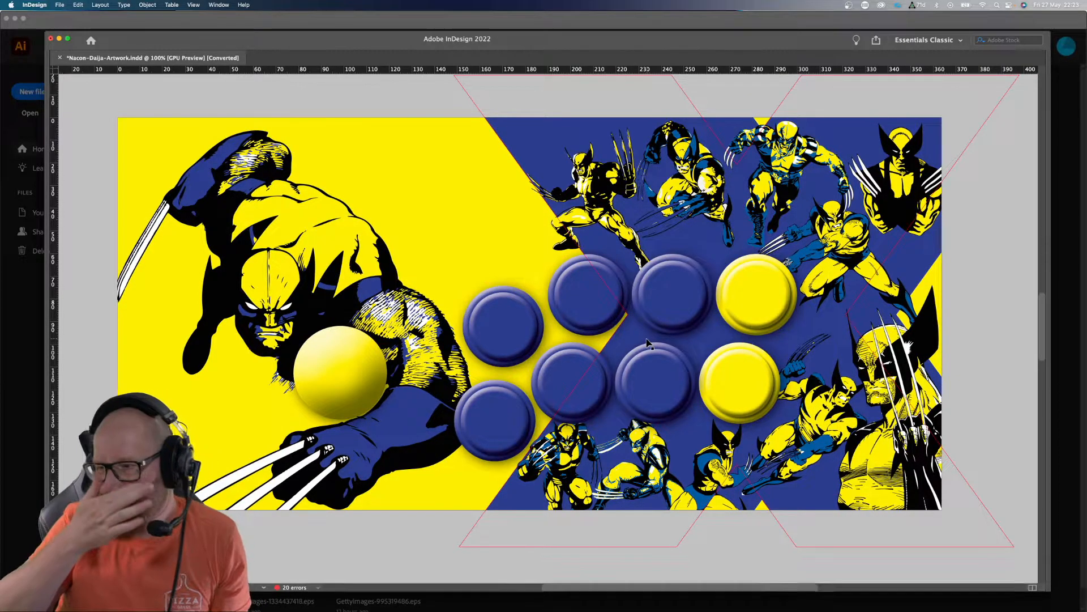
Step: Inspect the masked Wolverine portrait and neighboring figure at the page's lower corner at 428%, ending with the full page at 100%
drag(831, 330, 632, 289)
drag(644, 243, 595, 263)
click(599, 328)
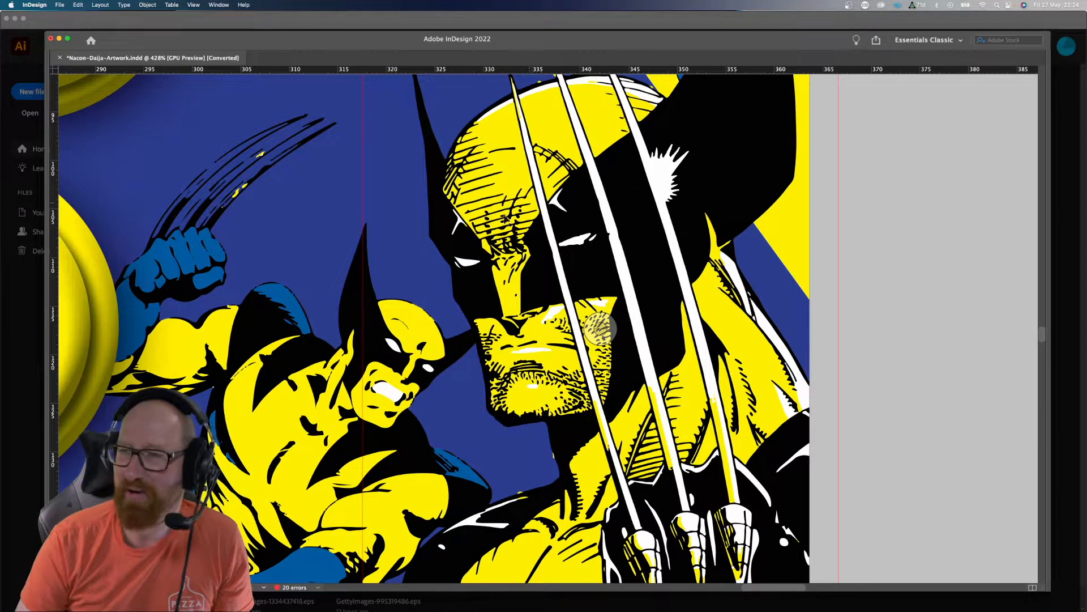
scroll(600, 326, down, 3)
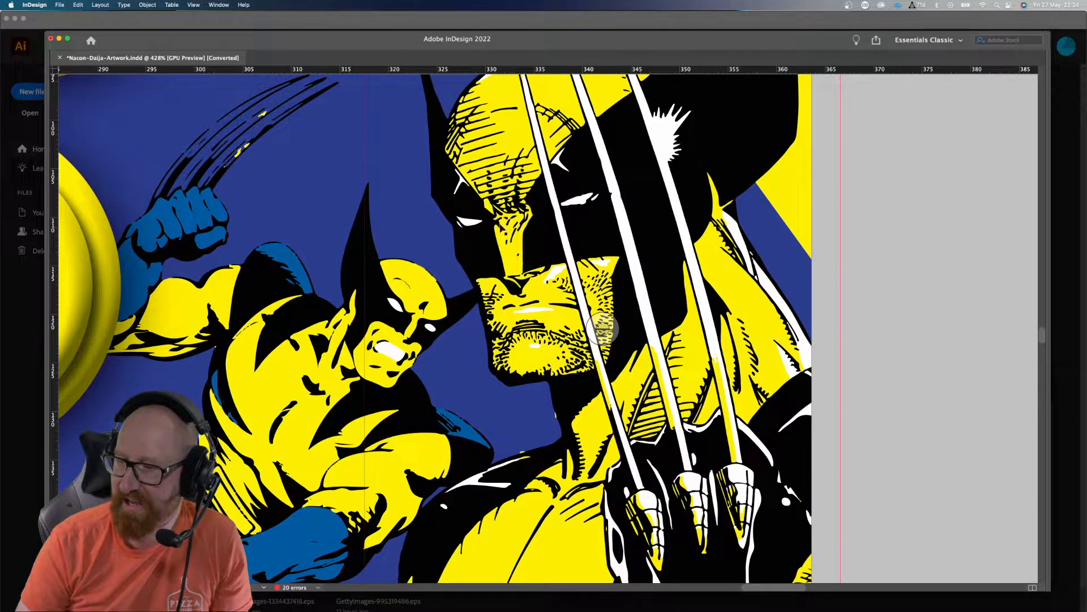
scroll(604, 327, down, 8)
scroll(606, 328, up, 3)
scroll(606, 329, right, 3)
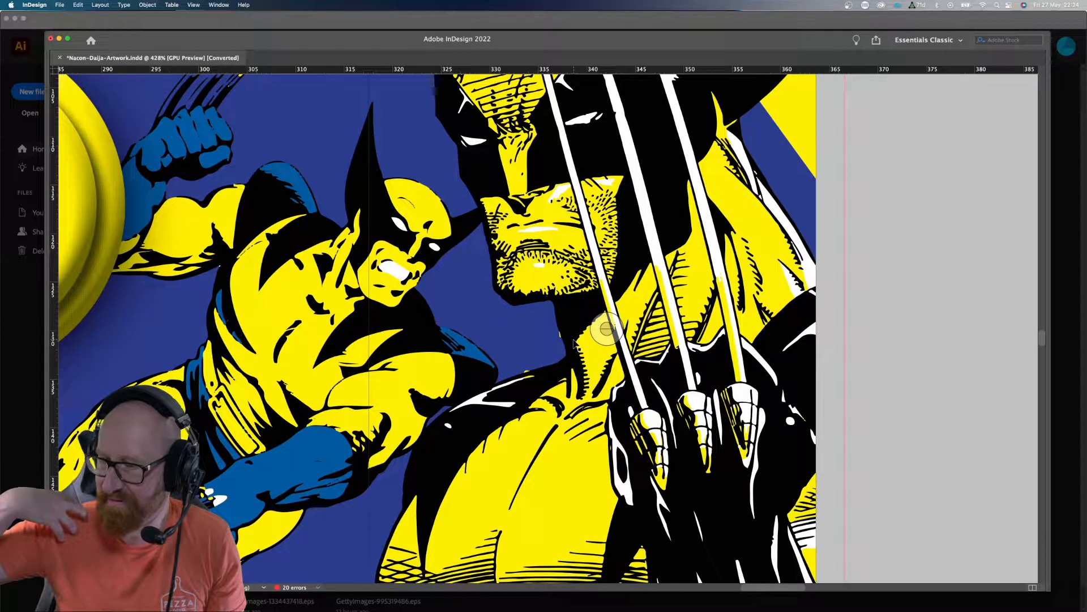
key(super+0)
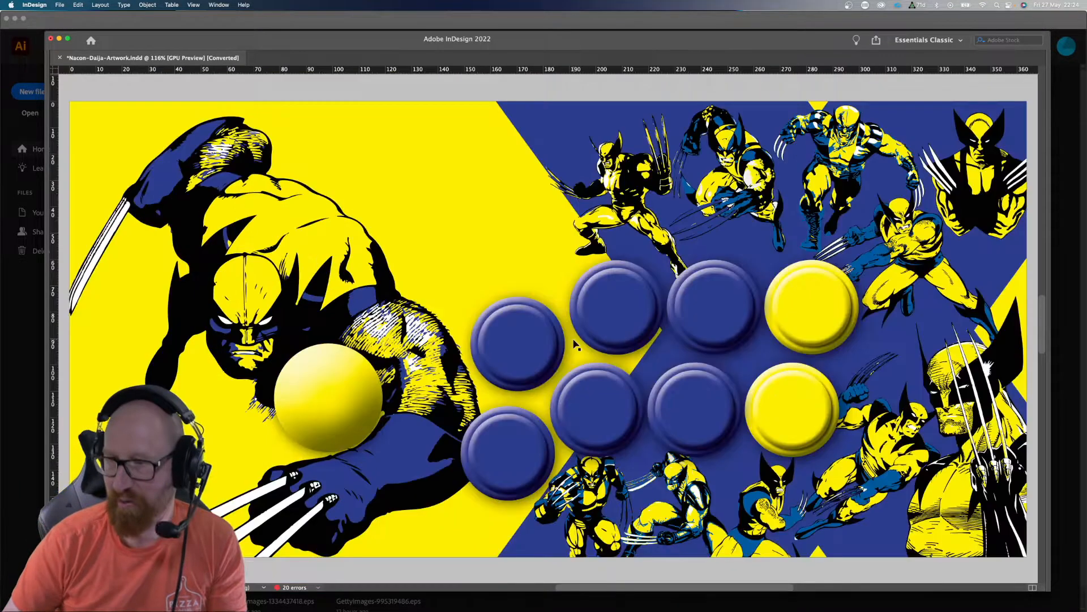
key(super+1)
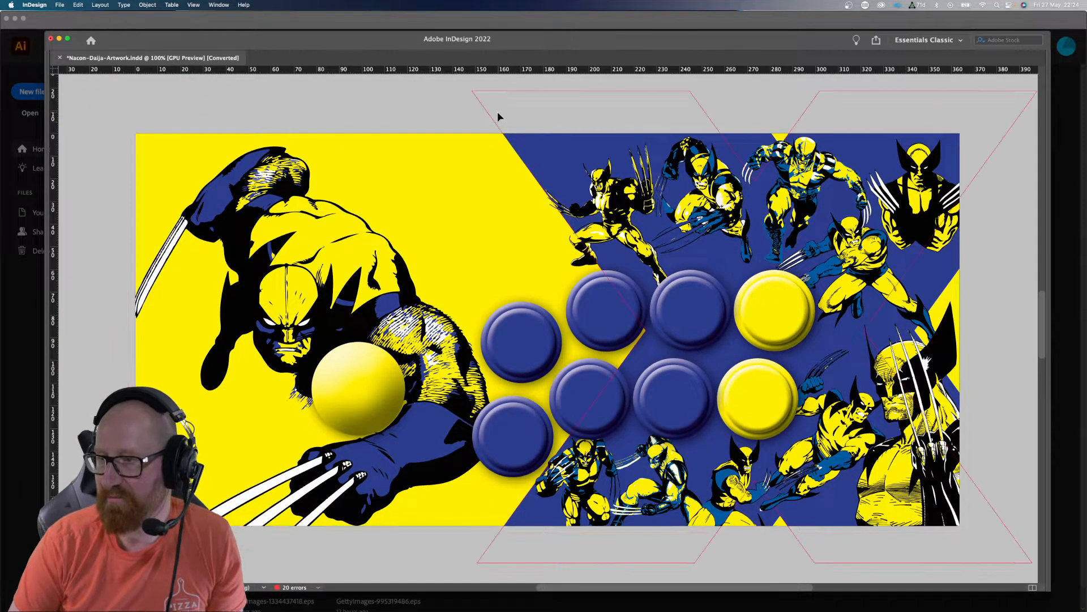
scroll(770, 269, down, 1)
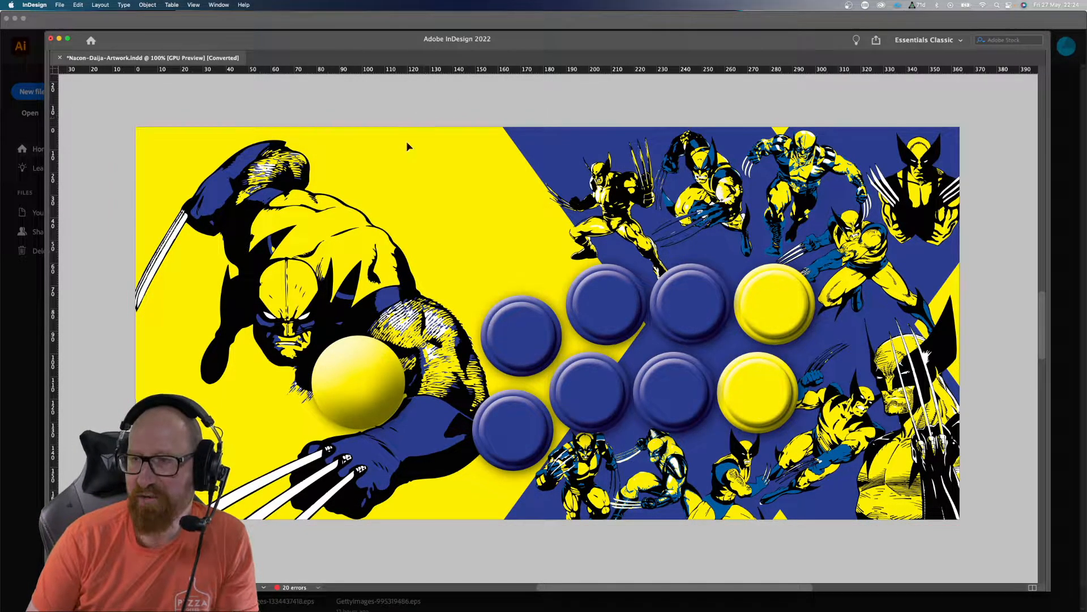
Step: Hide the Buttons + Balltop layer and show the bare artwork with the interface panels hidden and nothing selected
click(354, 376)
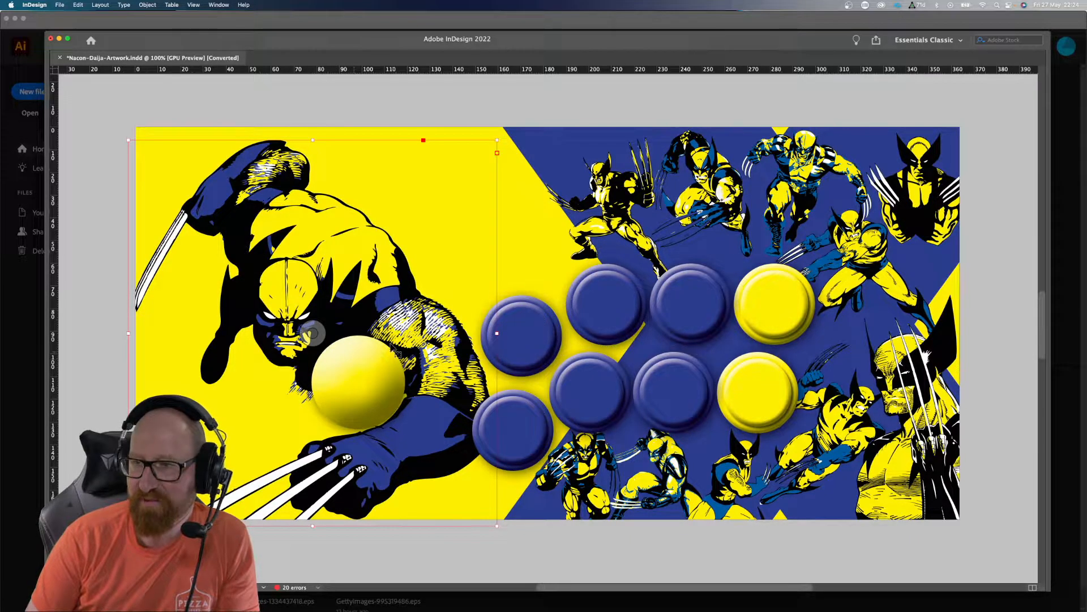
key(Tab)
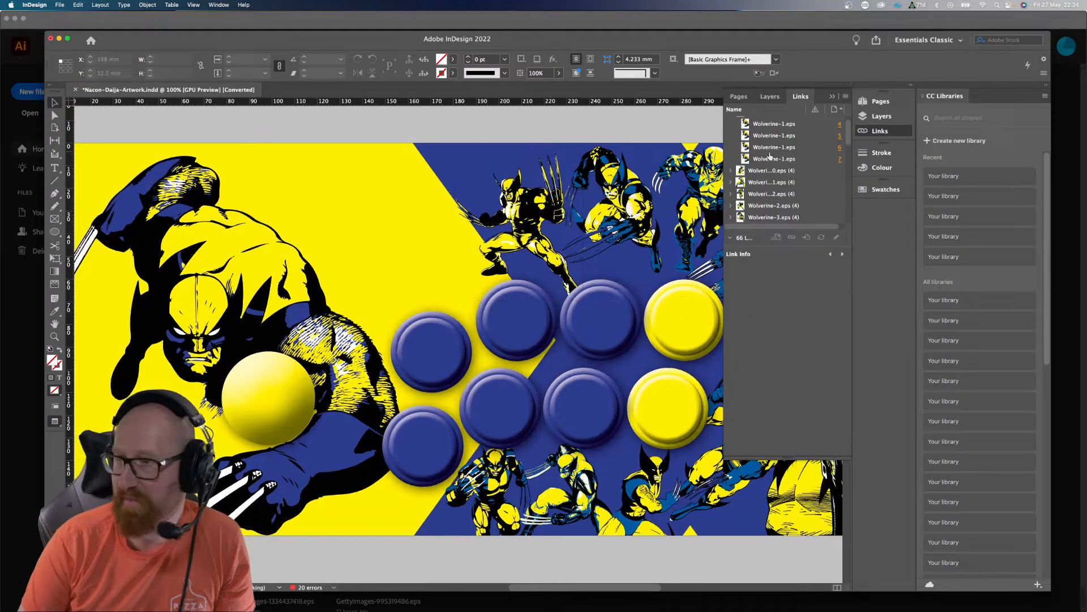
click(875, 116)
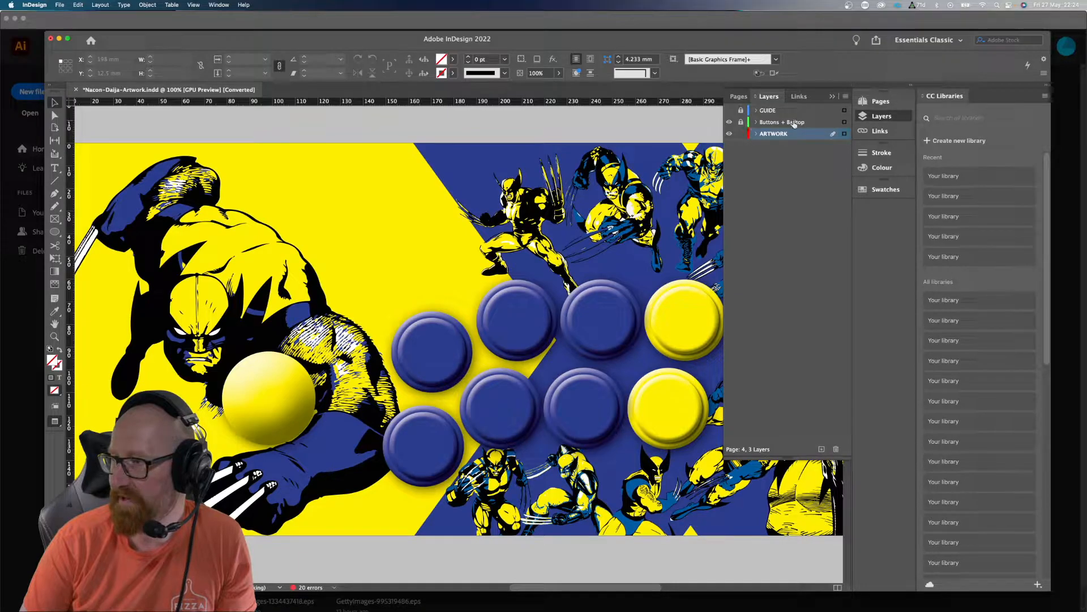
click(729, 122)
mouse_move(575, 300)
mouse_down()
mouse_move(541, 284)
mouse_move(578, 290)
mouse_up()
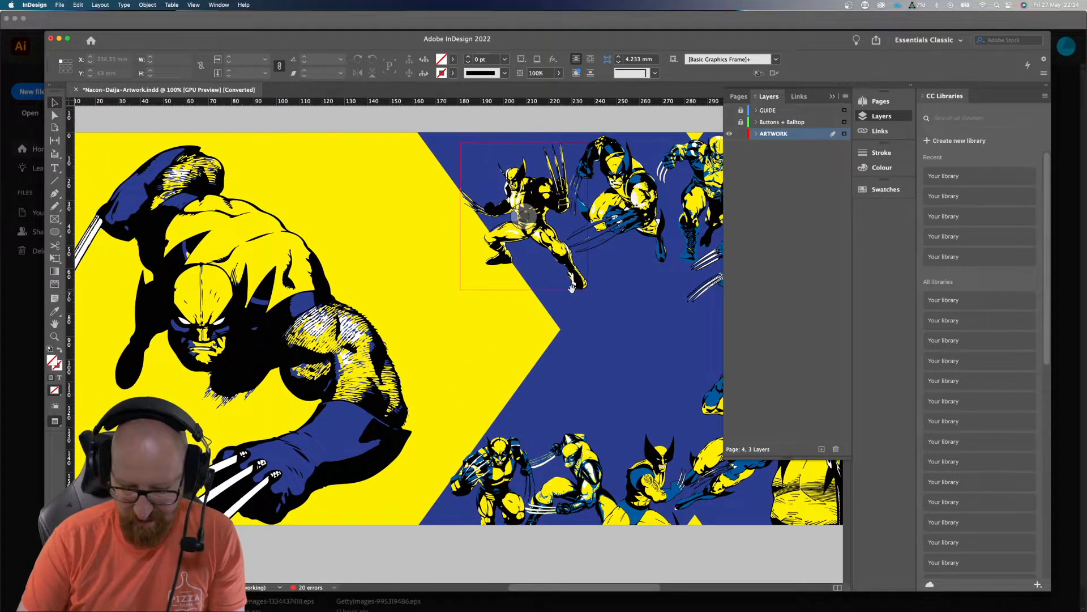
key(Tab)
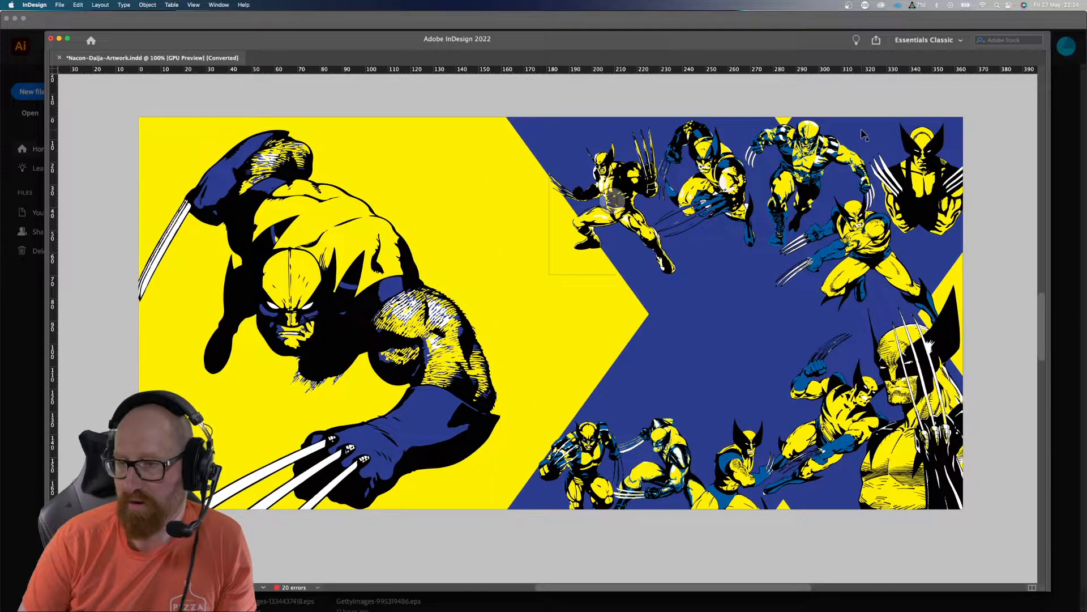
click(319, 236)
click(364, 94)
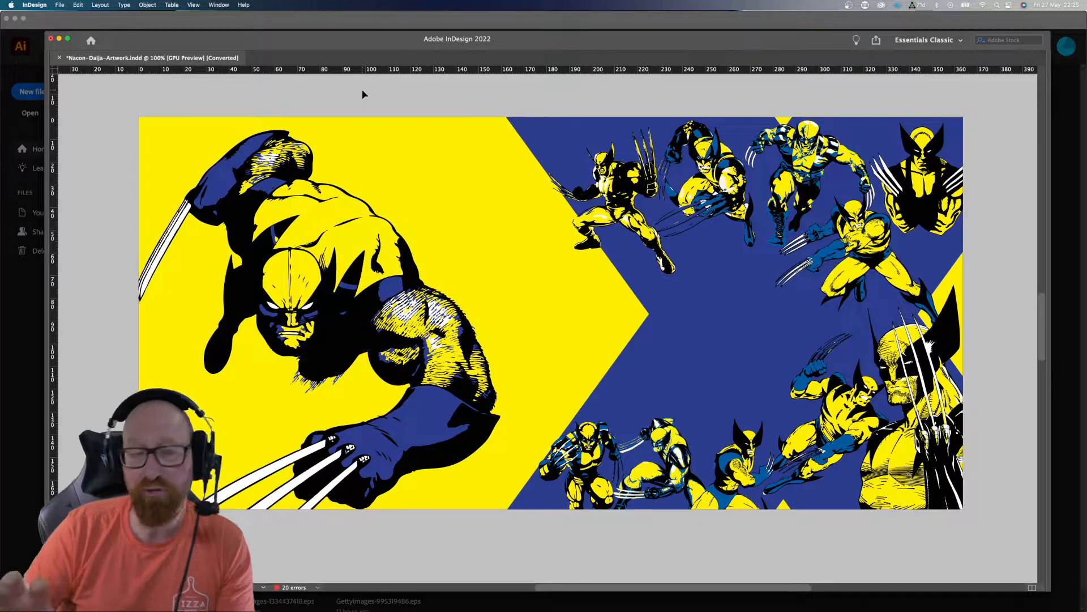
Step: Restore the interface panels and show the Buttons + Balltop layer over the Wolverine artwork
key(Tab)
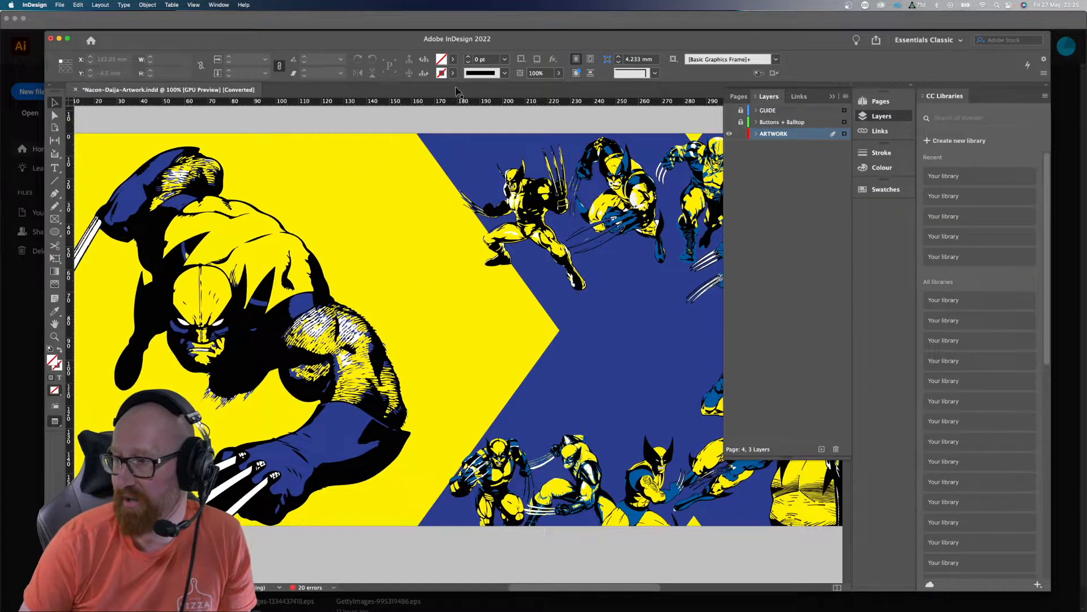
click(729, 122)
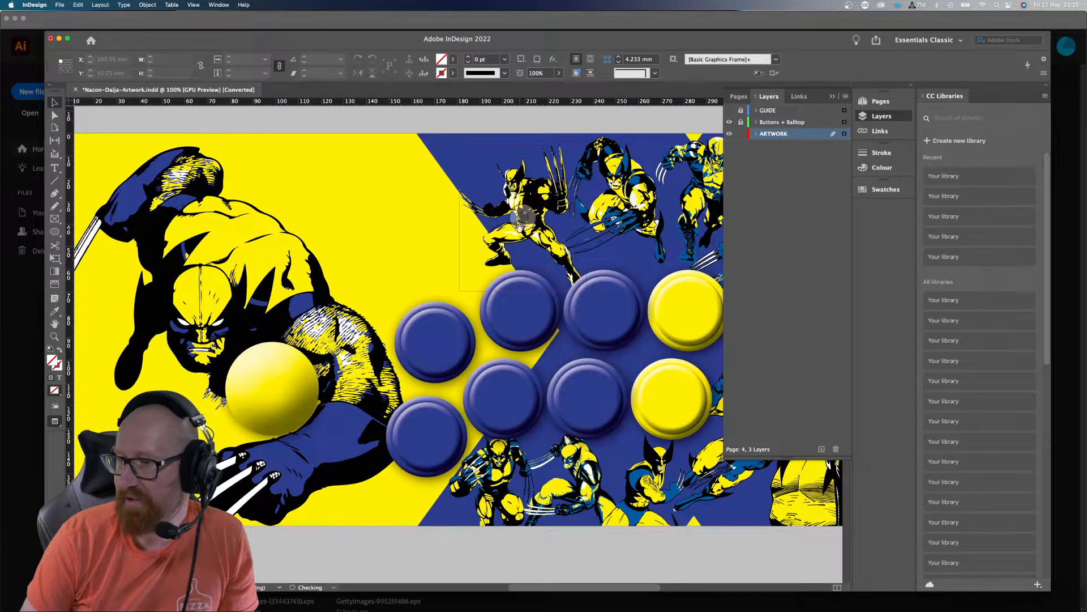
drag(472, 308, 433, 297)
drag(259, 311, 347, 305)
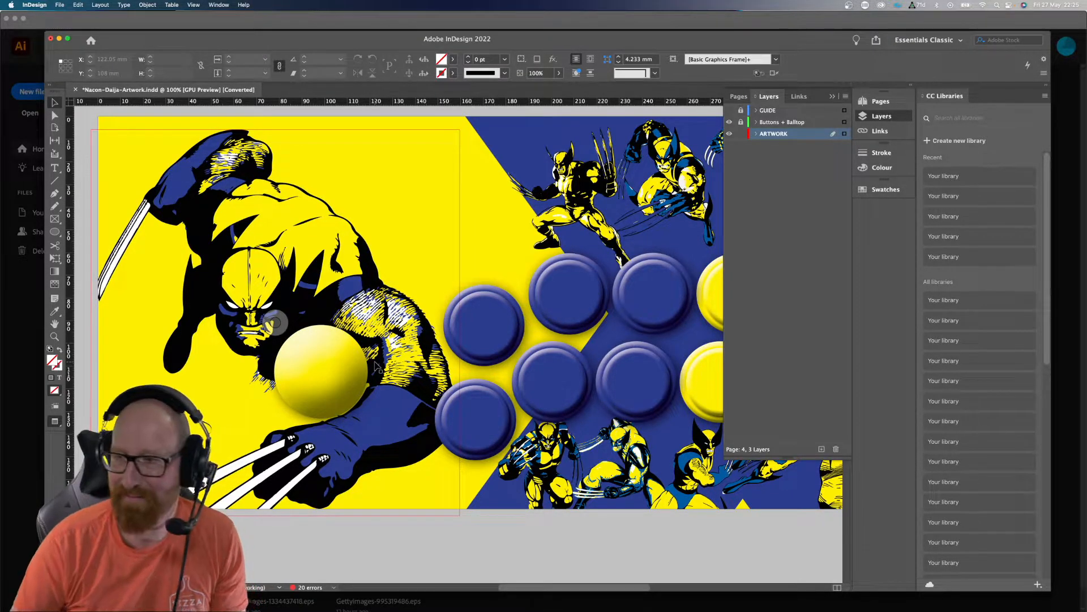
scroll(565, 333, right, 6)
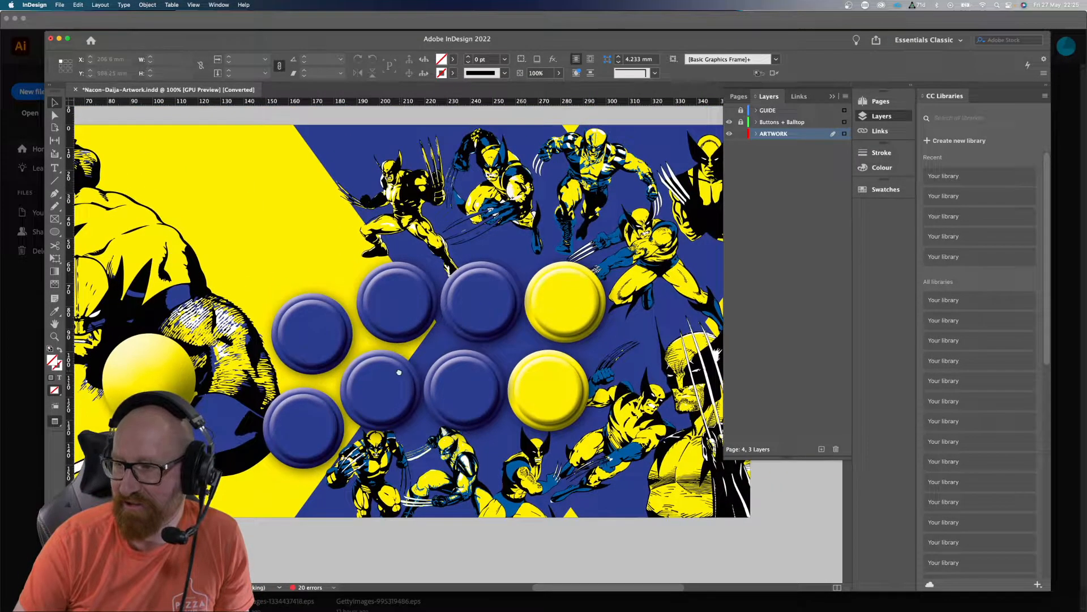
Step: Unlock the Buttons + Balltop layer, select individual blue and yellow buttons to check them, and lock the layer again
click(307, 335)
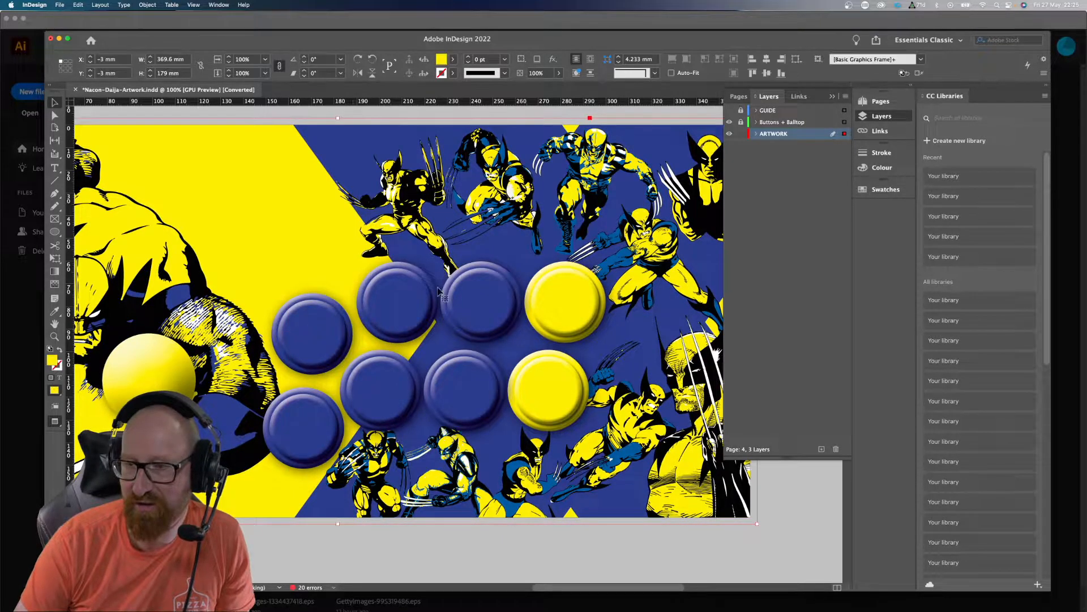
right_click(716, 136)
key(Escape)
click(740, 122)
click(490, 304)
click(548, 309)
click(548, 390)
click(469, 390)
click(549, 390)
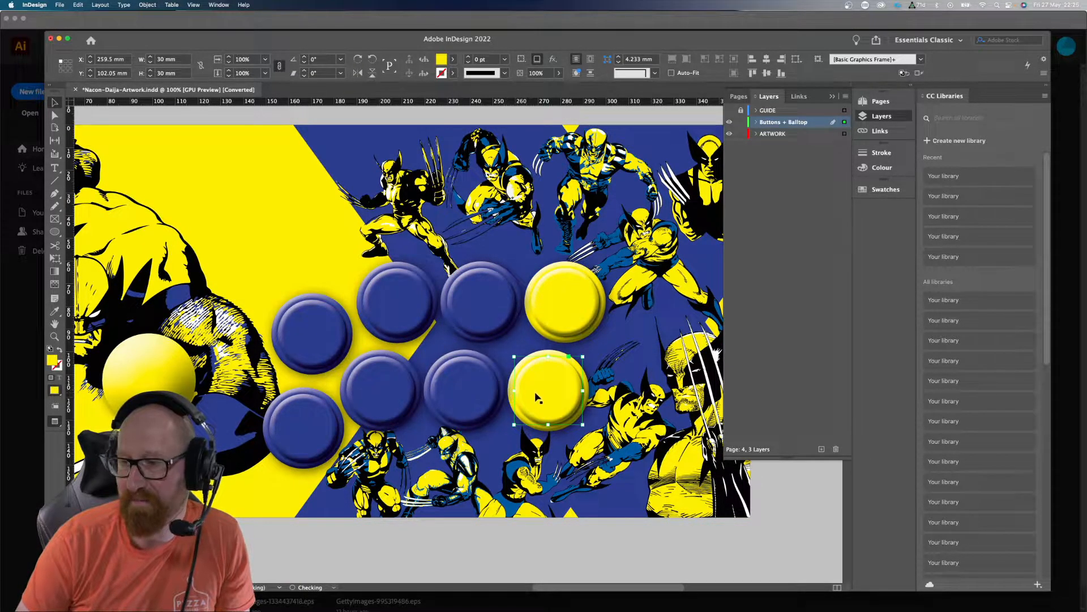
drag(294, 307, 440, 297)
click(741, 121)
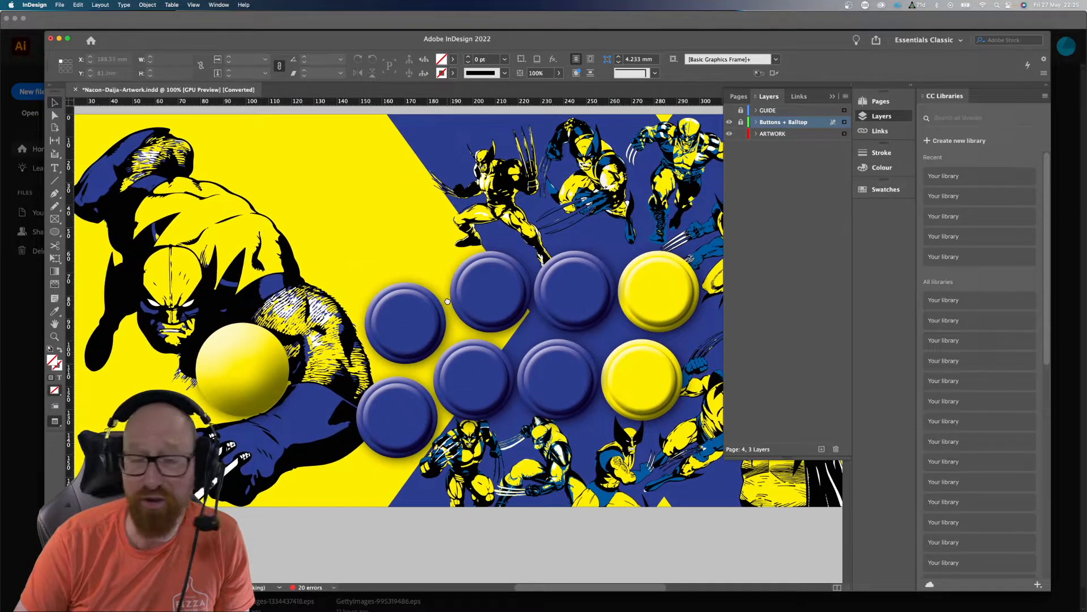
Step: View the whole page 4 layout at 75% and compare it with the white-background version on page 5
key(super+minus)
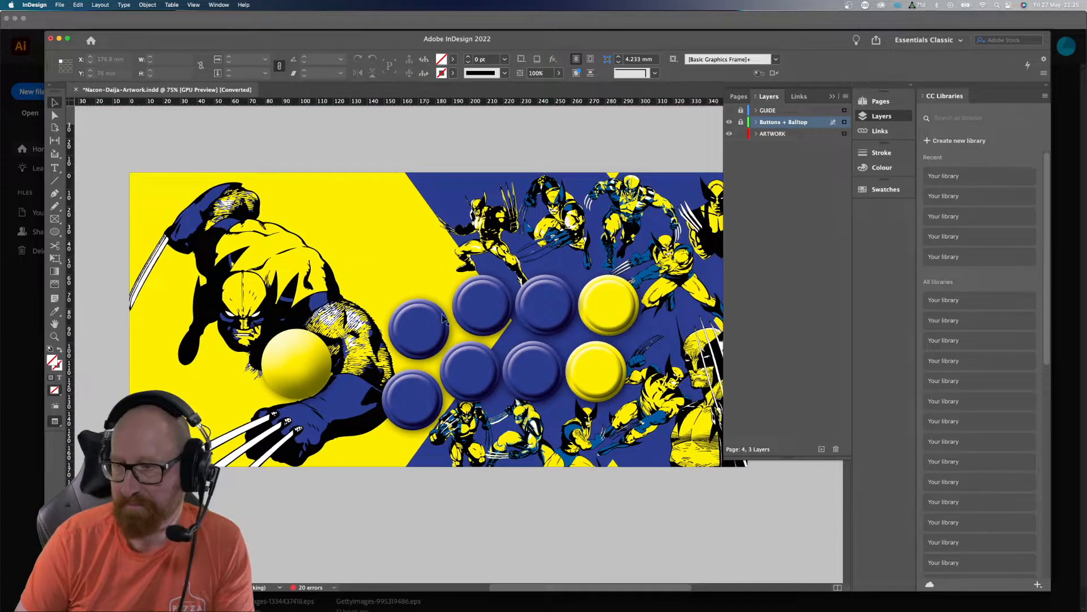
drag(482, 289, 444, 281)
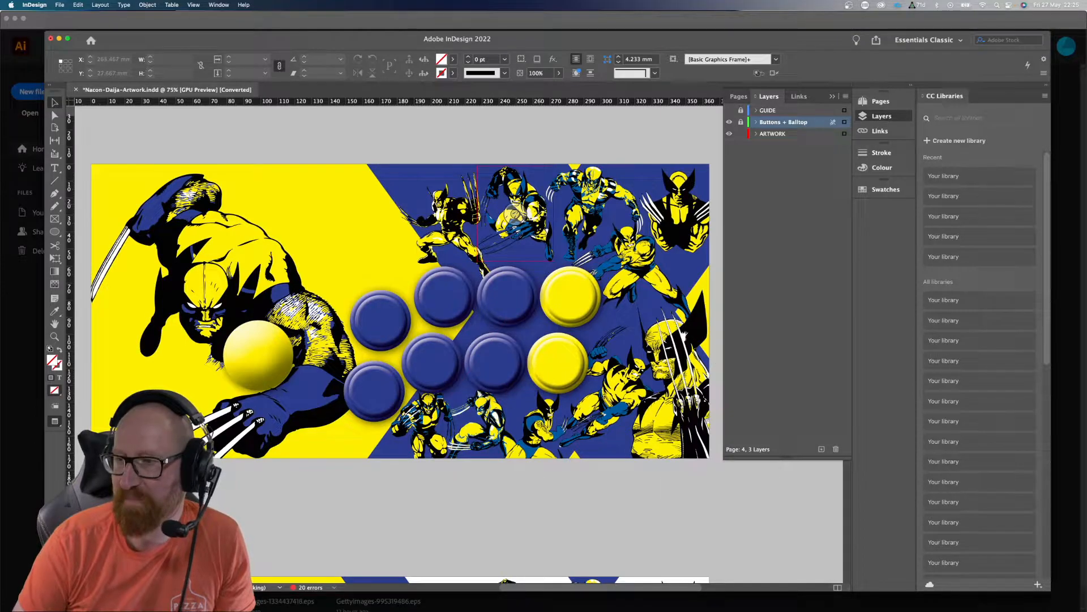
key(shift+Page_Down)
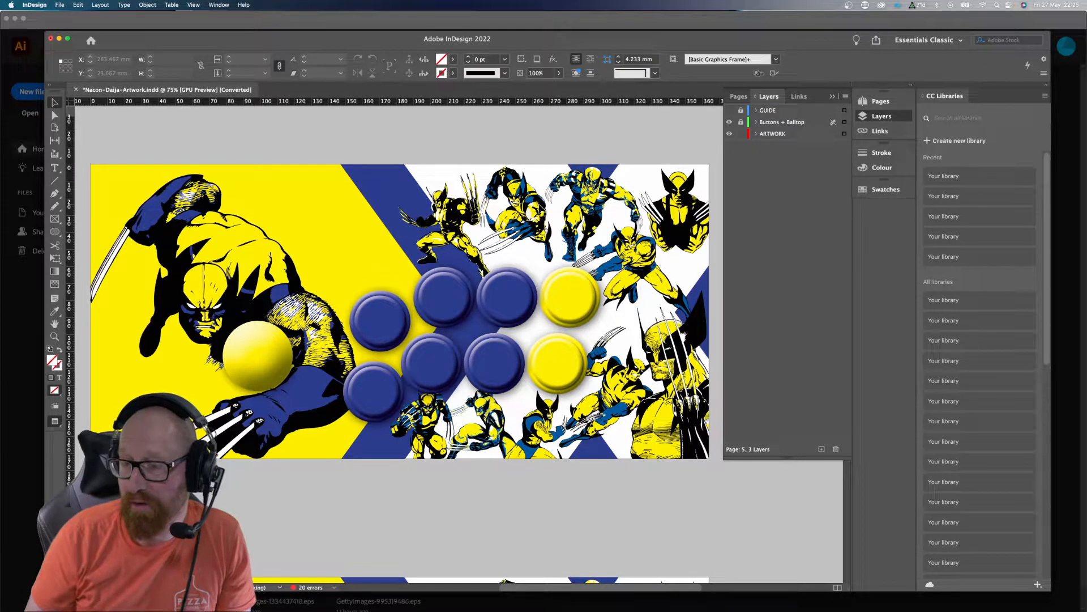
key(alt+Page_Up)
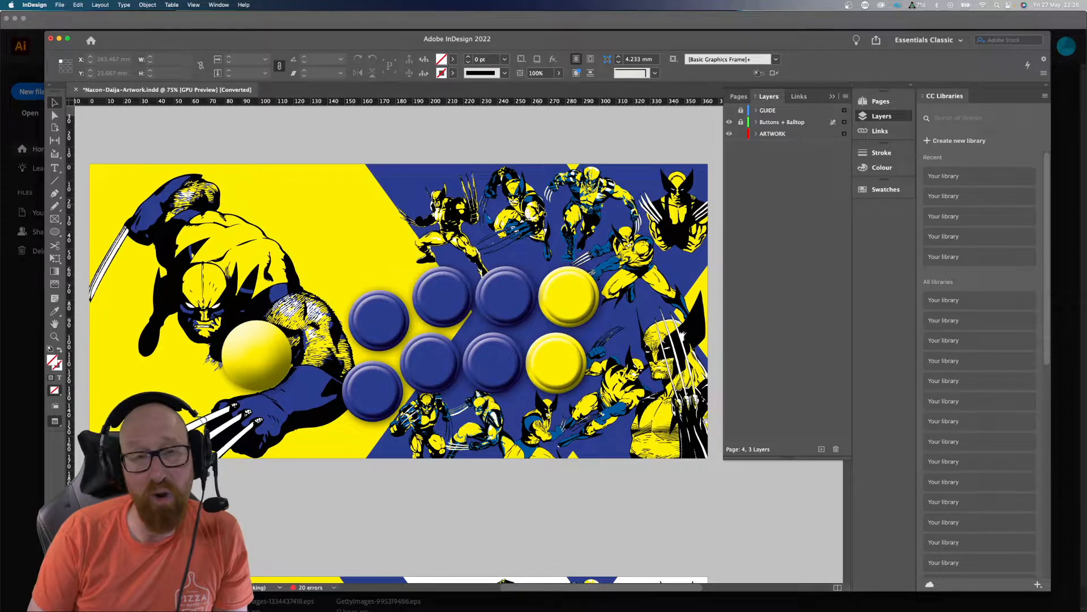
Step: Review the earlier Wolverine design versions on the pages before page 4, ending back on page 4
key(alt+Page_Up)
key(alt+Page_Up)
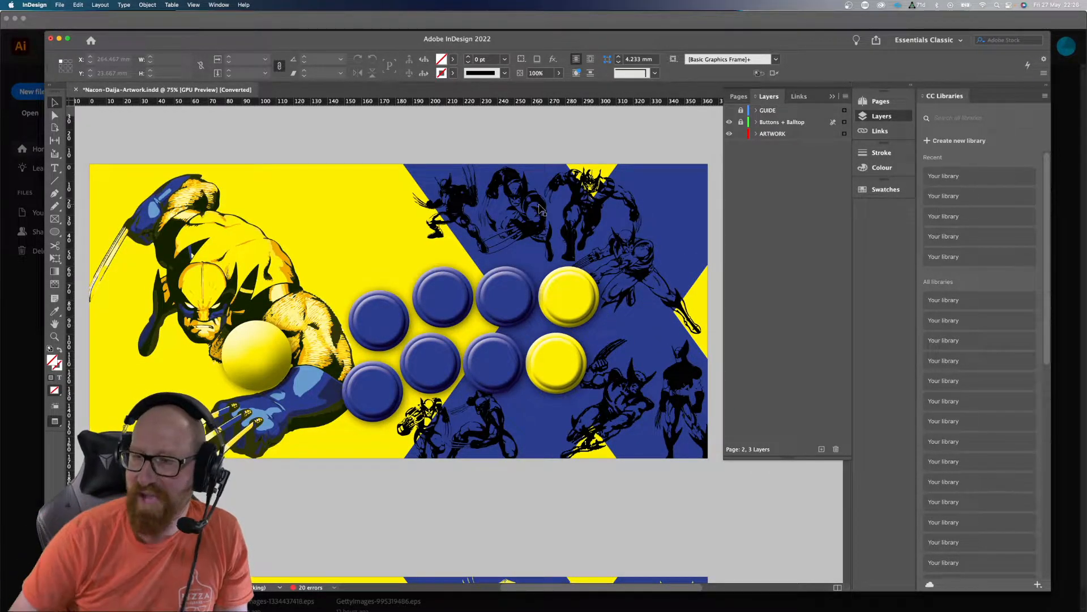
key(alt+Page_Down)
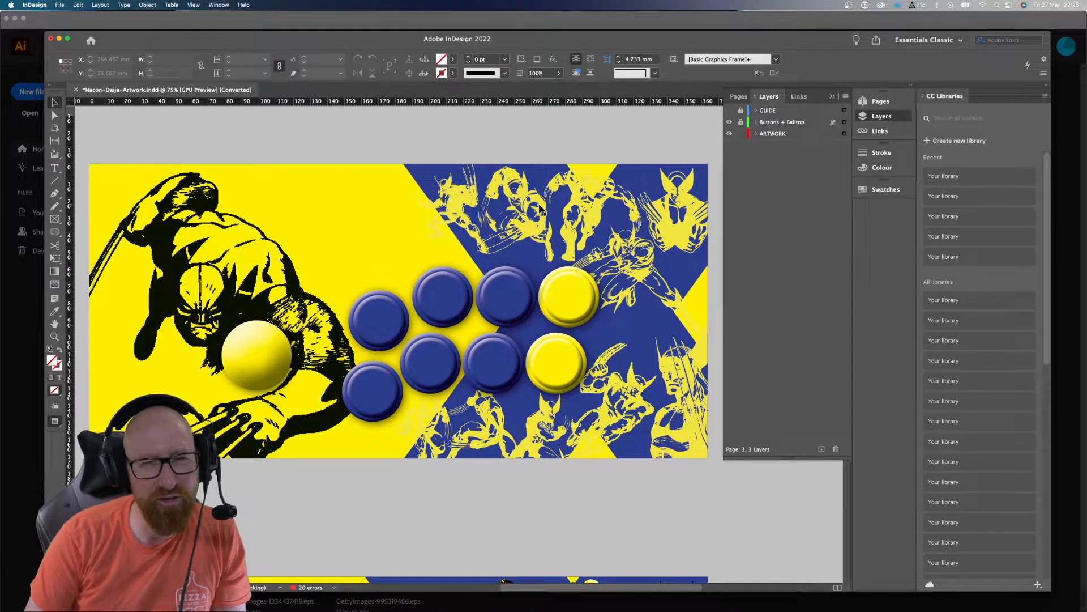
key(shift+Page_Up)
key(shift+Page_Up)
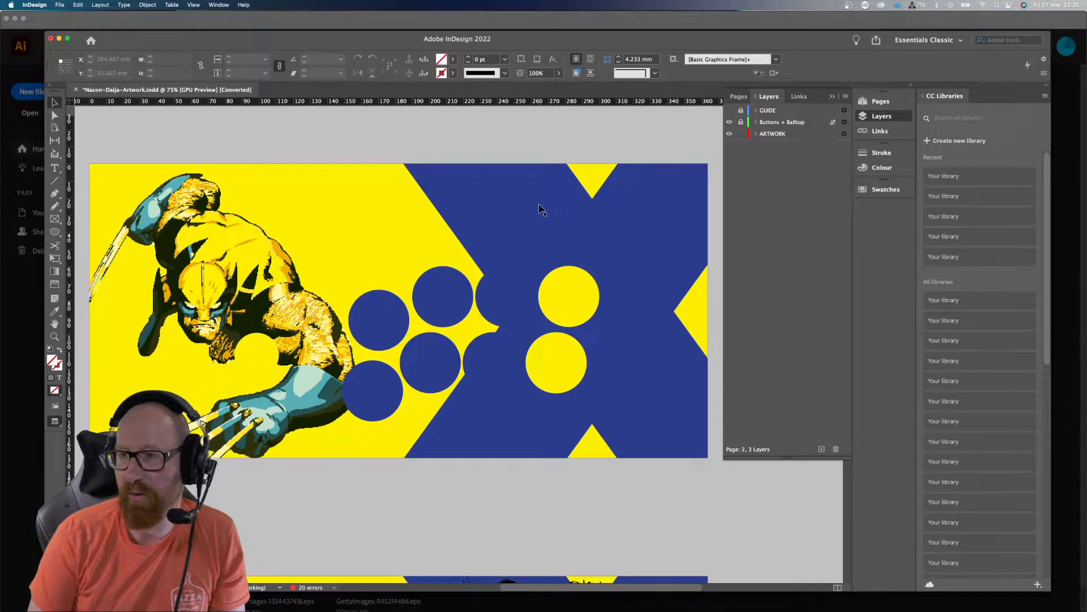
key(shift+Page_Down)
key(shift+Page_Down)
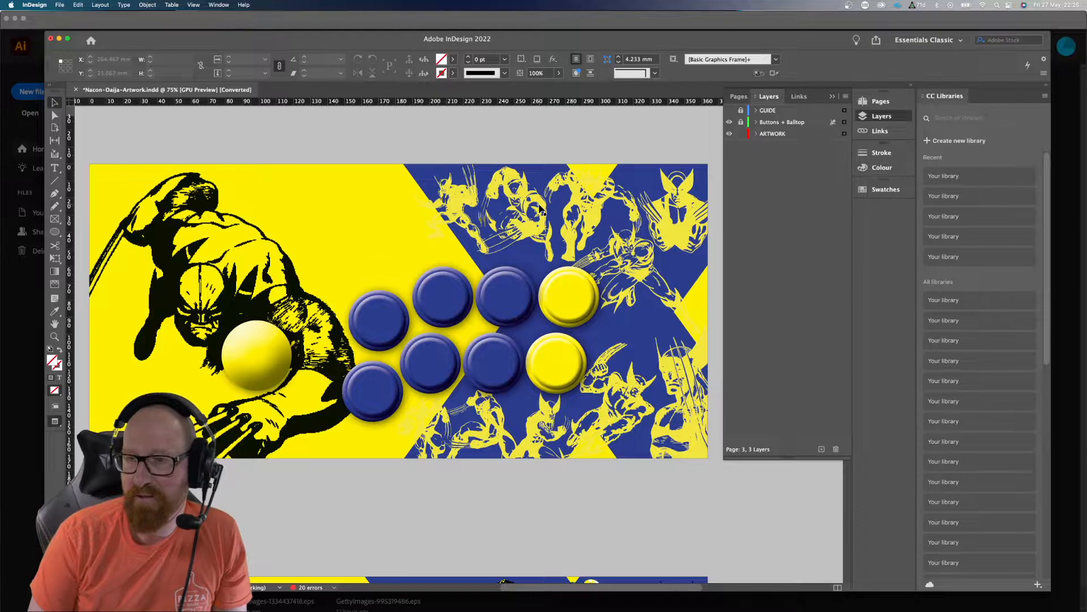
key(shift+Page_Down)
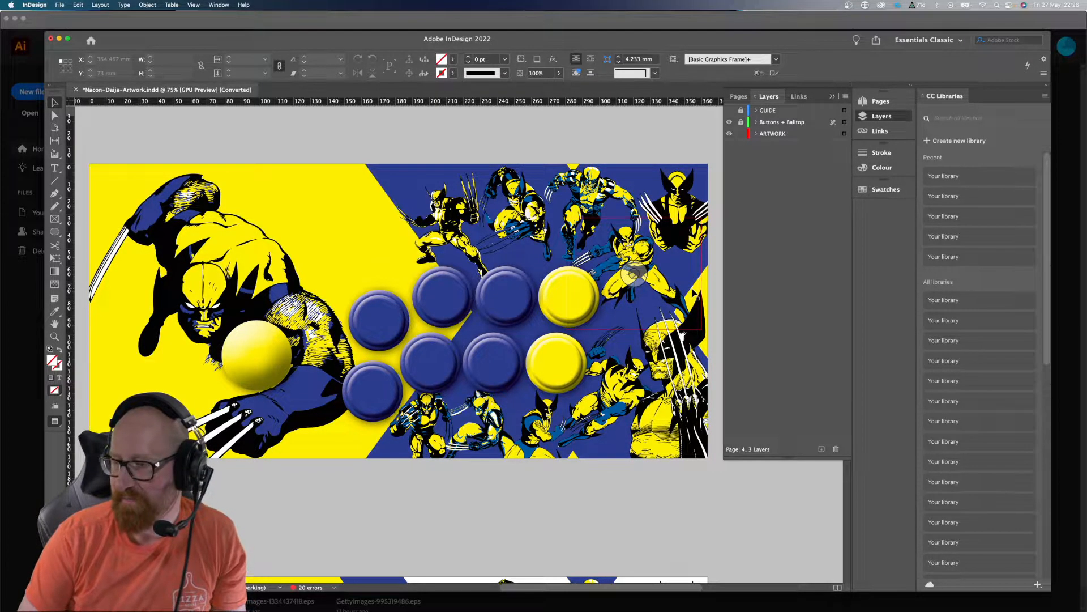
Step: Examine the large portrait in page 4's lower corner at 125%, ending with the whole page at 75%
scroll(694, 292, up, 3)
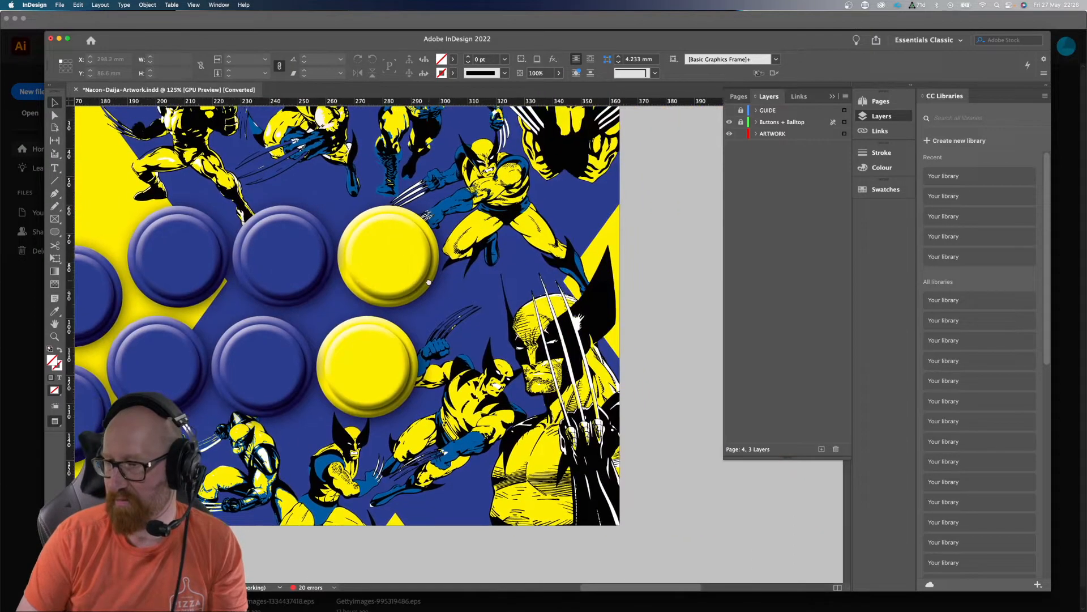
drag(429, 282, 416, 284)
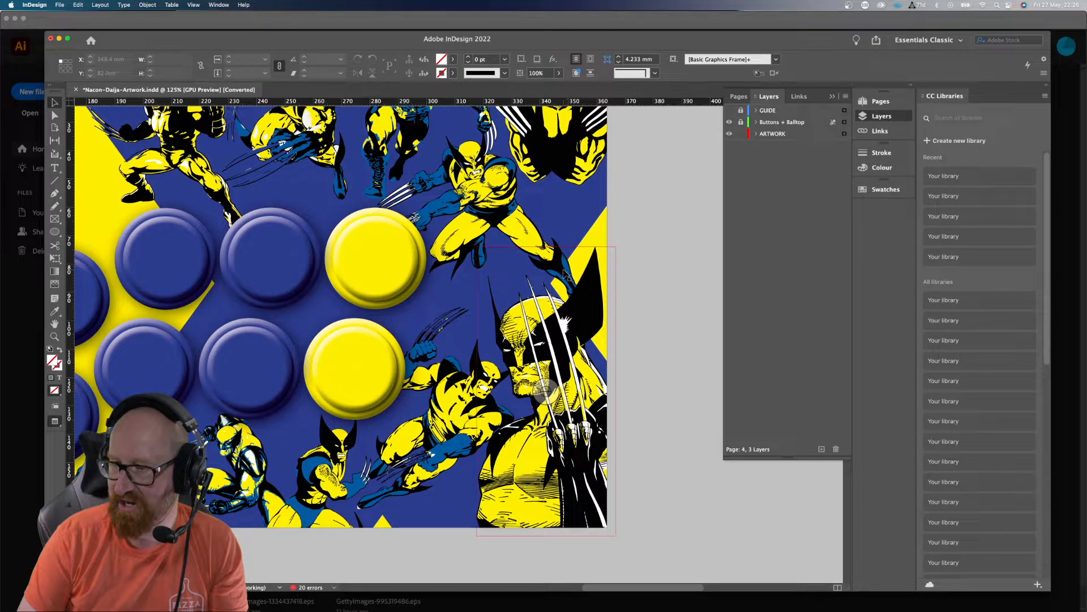
key(super+0)
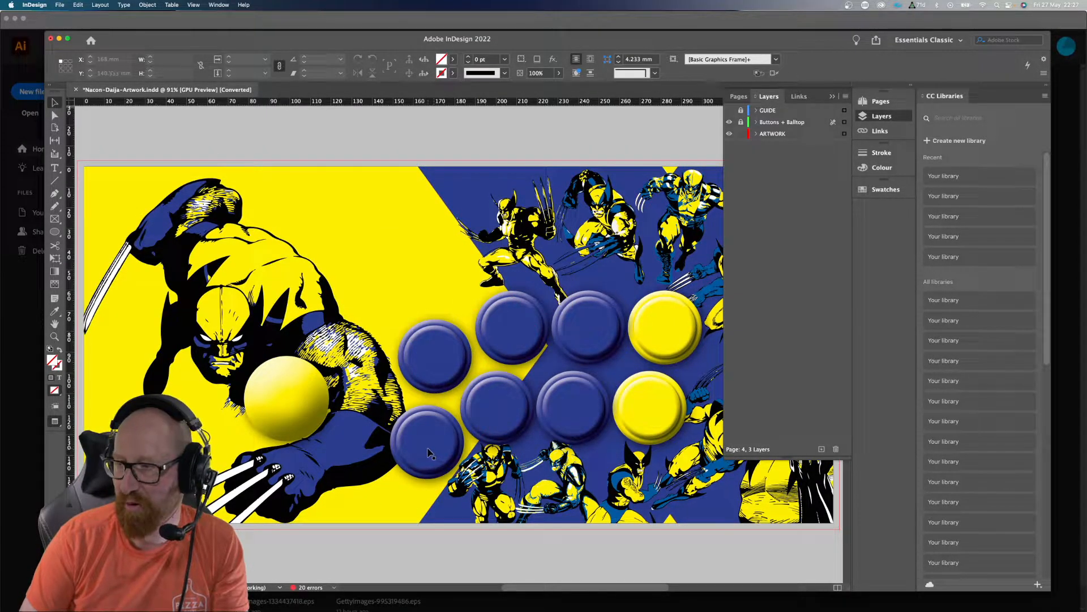
key(super+minus)
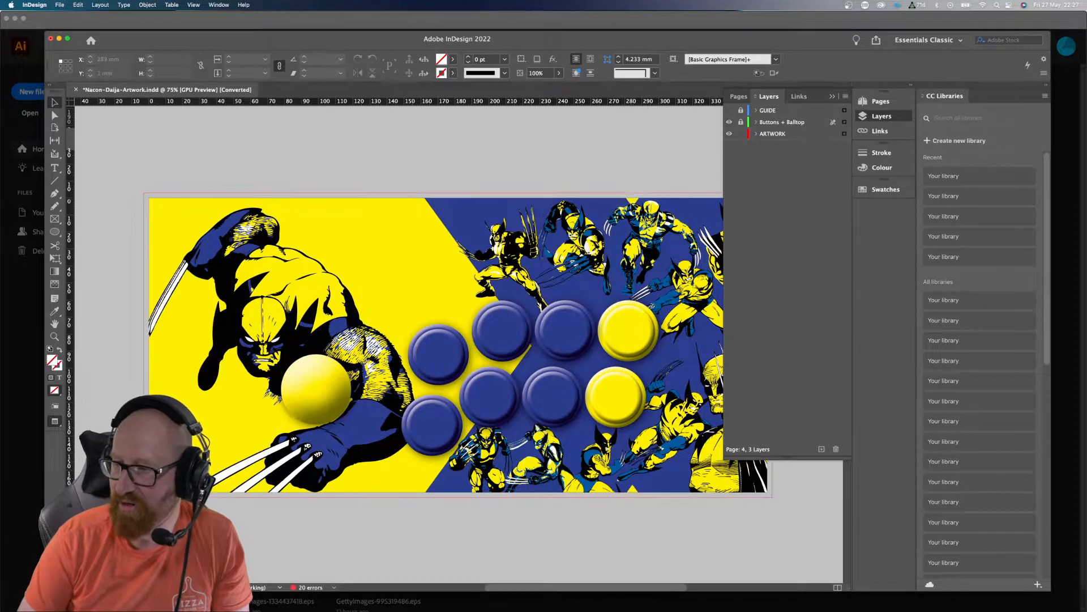
scroll(607, 461, down, 2)
scroll(607, 462, right, 2)
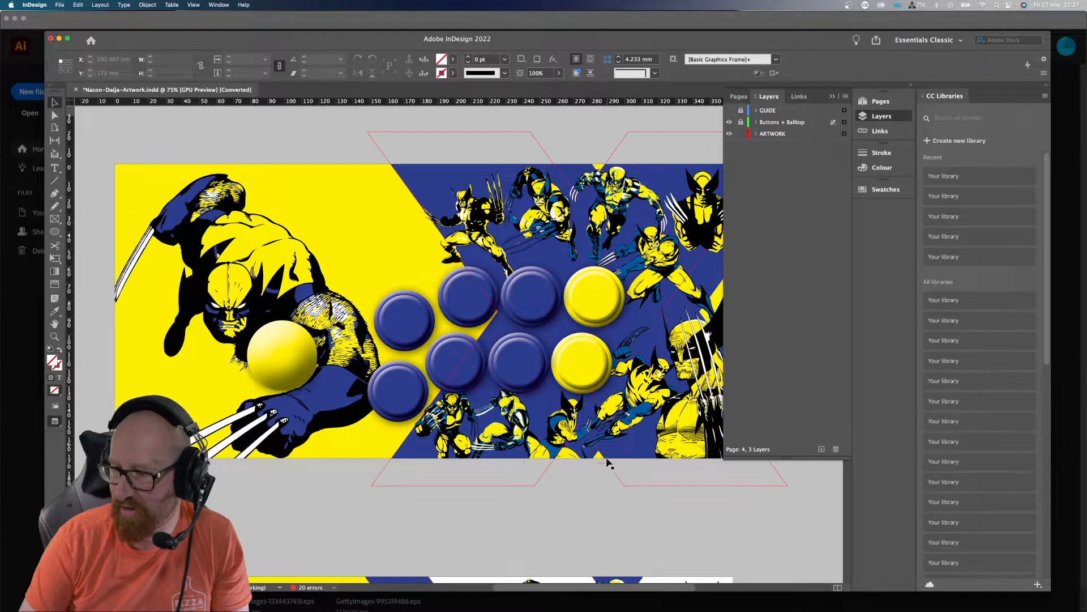
scroll(607, 461, right, 2)
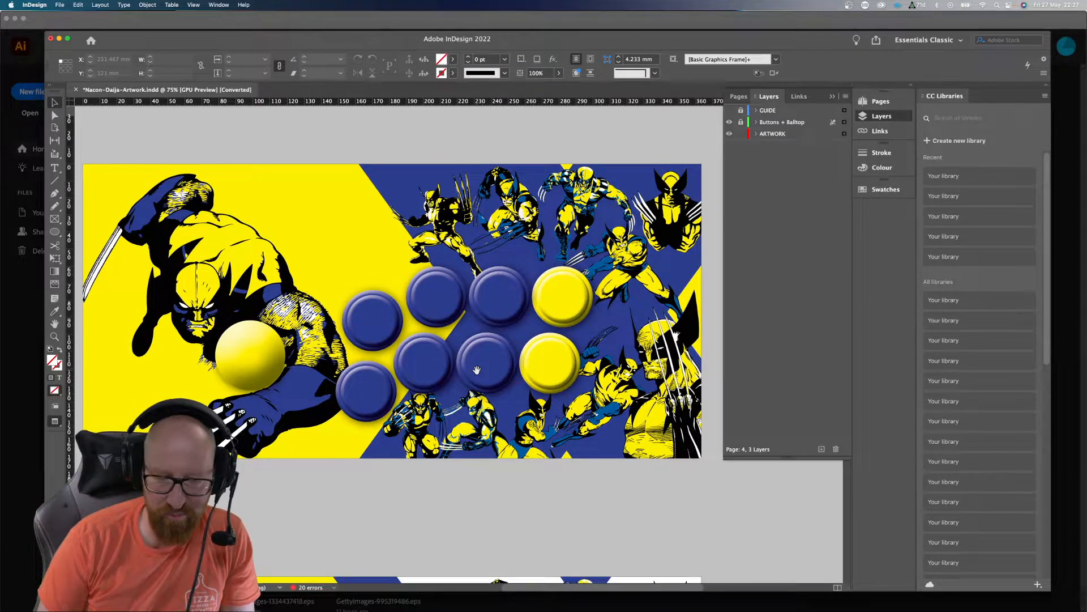
Step: Switch between pages 4 and 5 to compare the blue and white backgrounds behind the figures
key(shift+Page_Down)
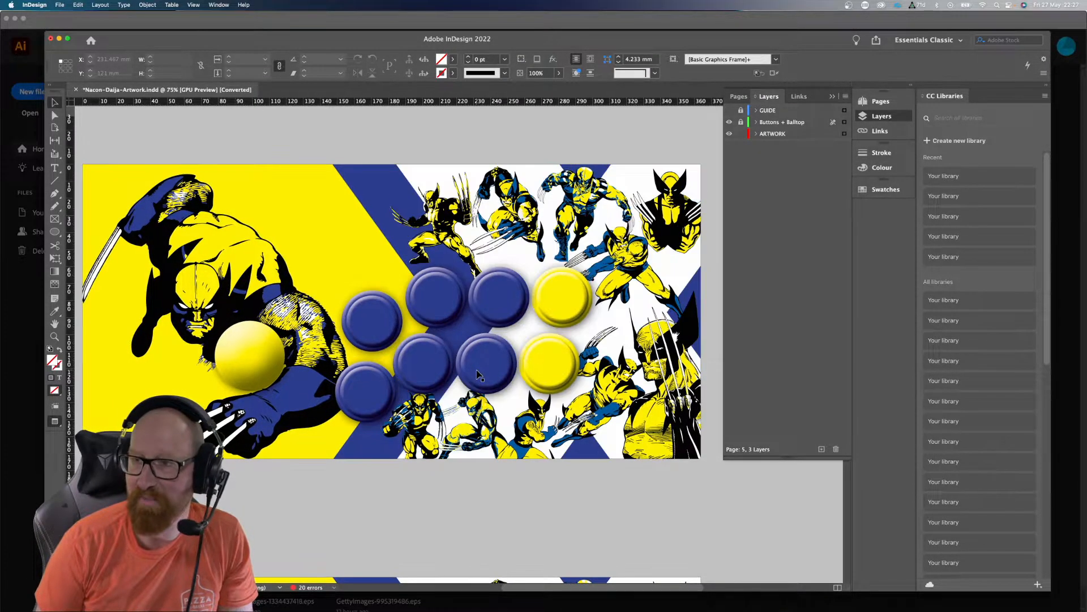
key(shift+Page_Up)
key(shift+Page_Down)
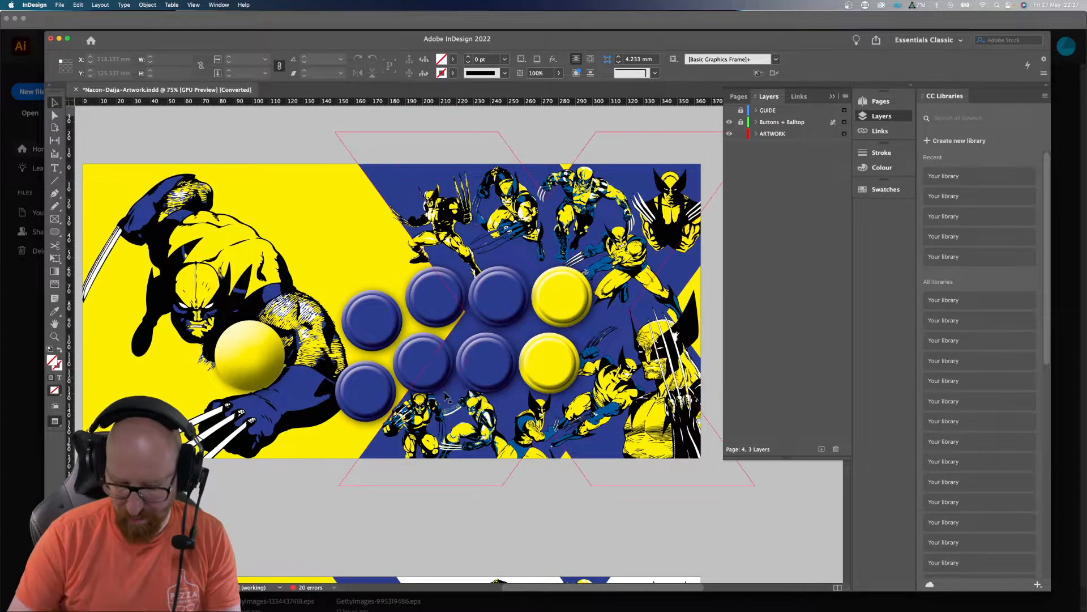
Step: Inspect the claws of the upper Wolverine figures against page 4's blue background at 300% and 600%, ending with the page fitted
scroll(457, 379, up, 5)
scroll(438, 316, up, 4)
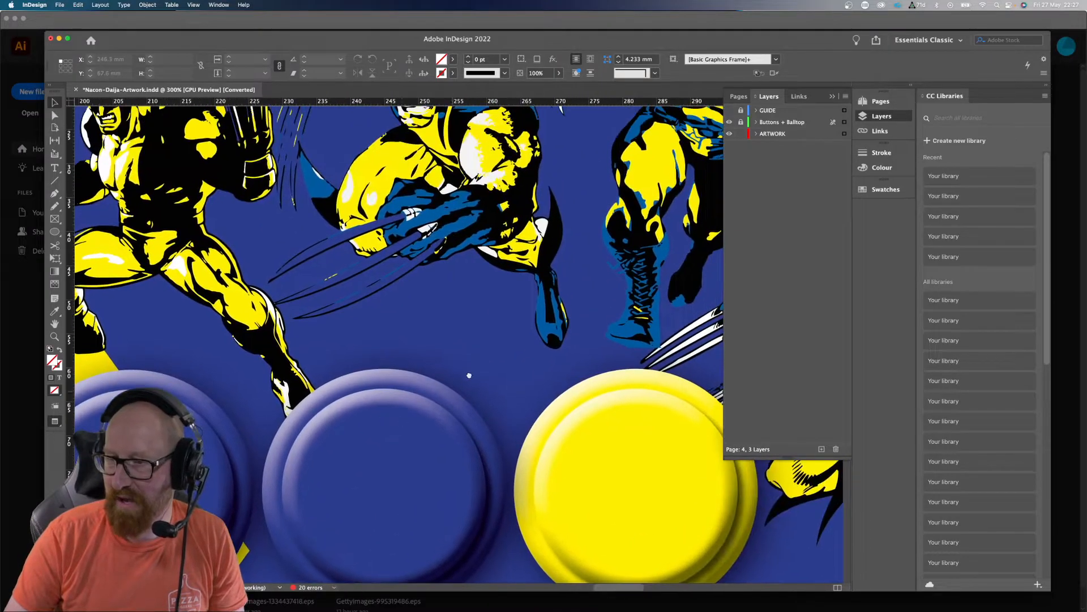
drag(469, 375, 291, 395)
drag(450, 434, 388, 526)
drag(256, 327, 415, 334)
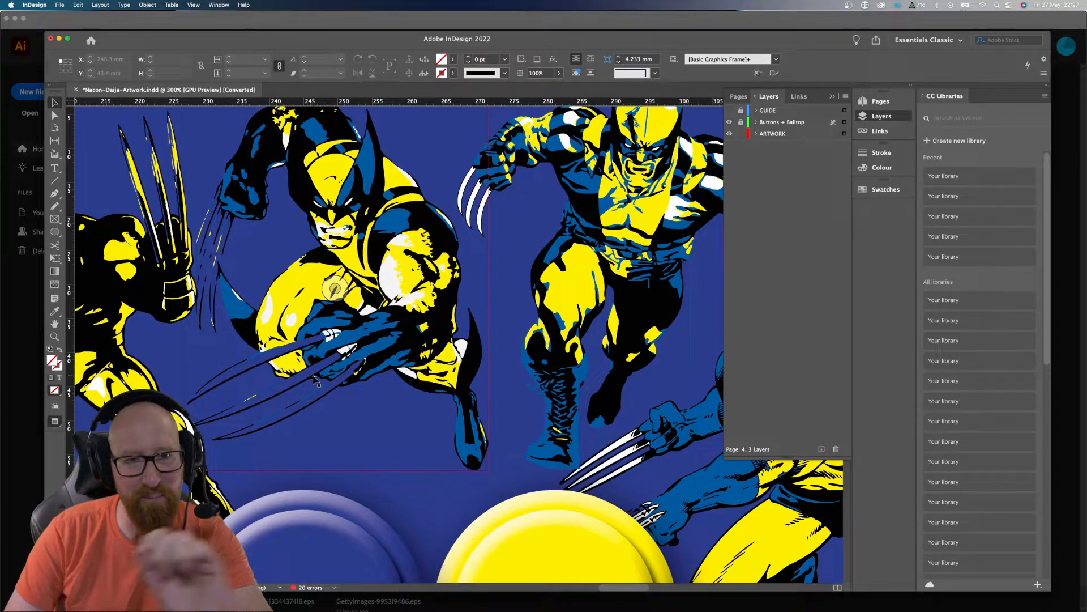
drag(183, 352, 353, 336)
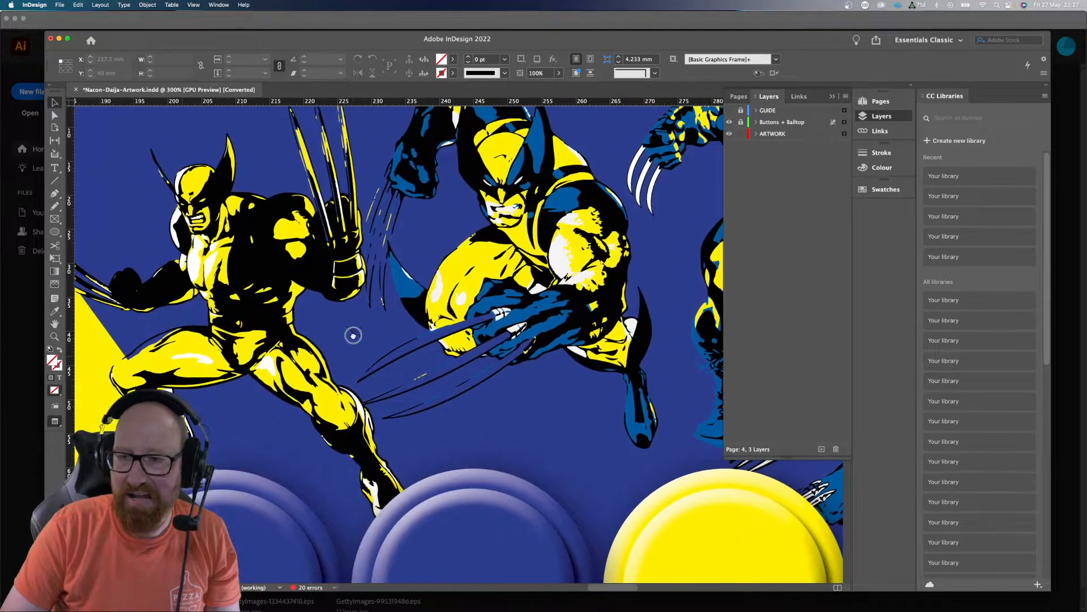
scroll(372, 378, up, 4)
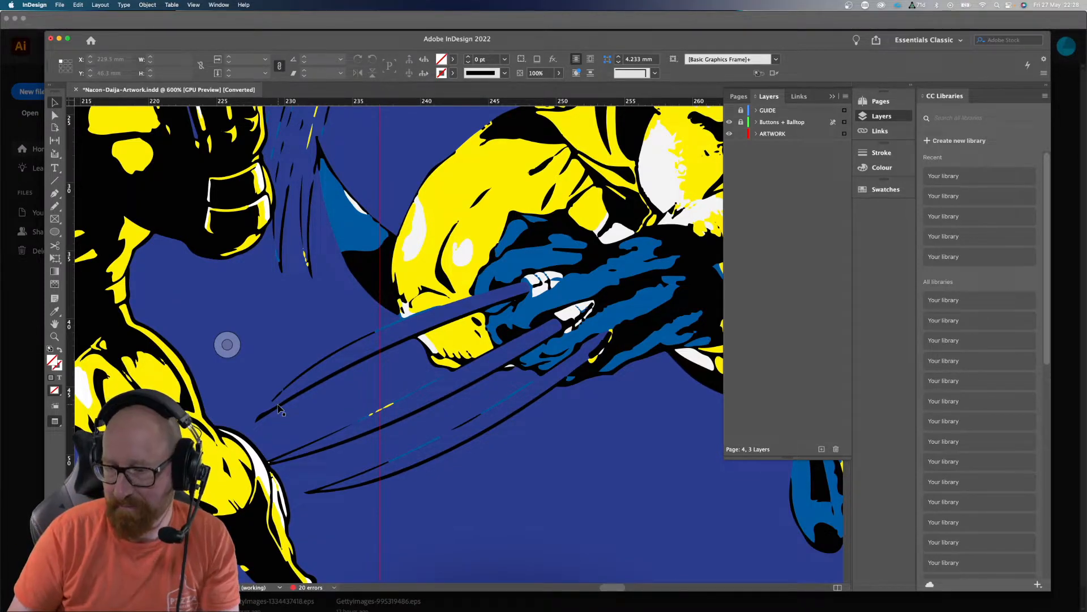
key(super+0)
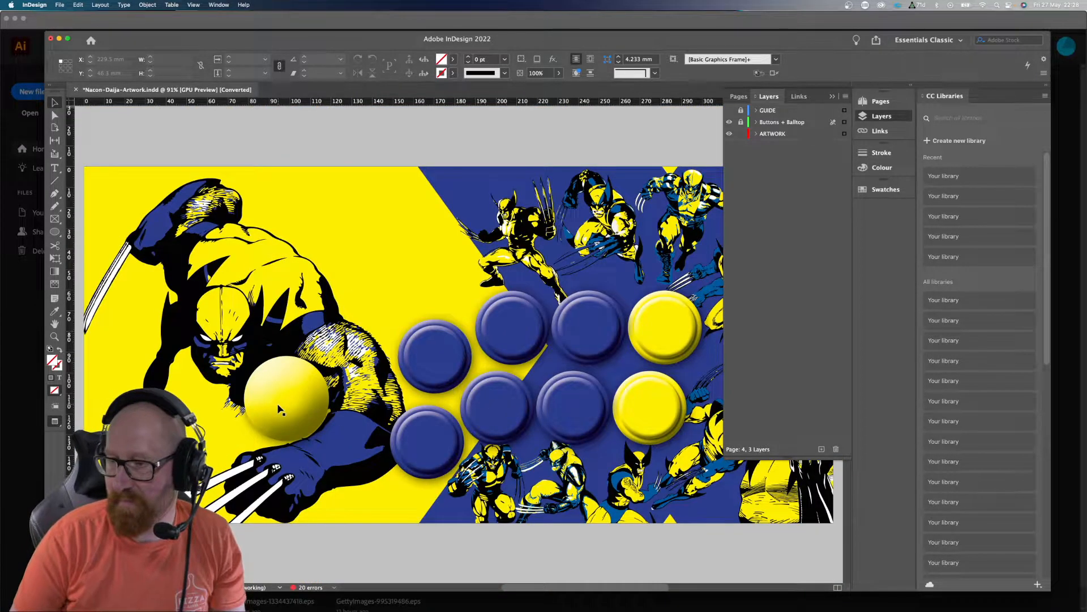
Step: Go to page 5 and inspect the crouching Wolverine's claws against the white background at 400%
key(alt+Page_Down)
drag(551, 327, 413, 306)
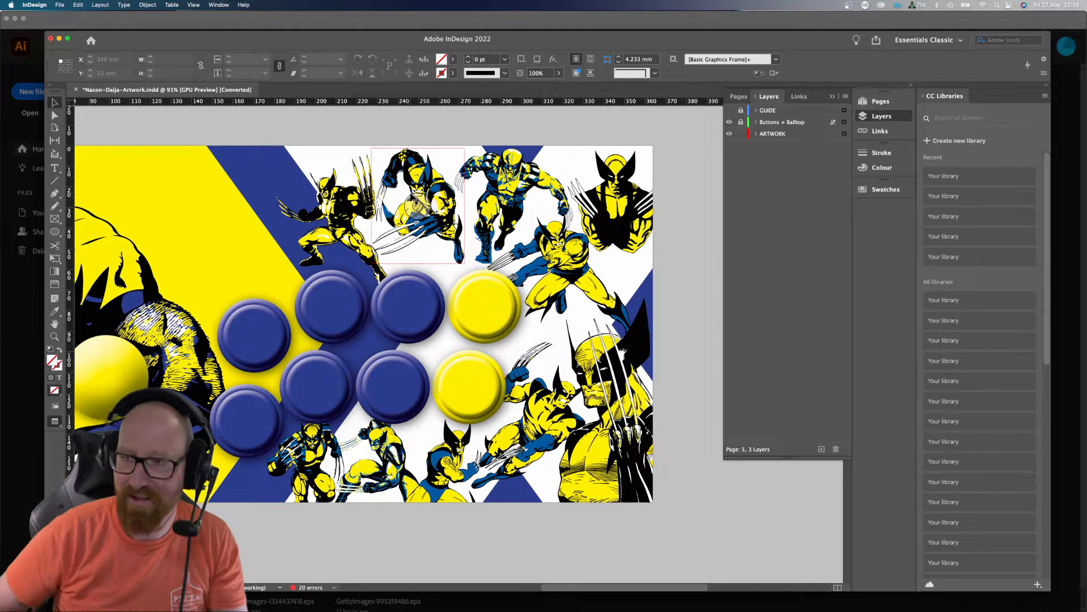
key(super+equal)
key(super+equal)
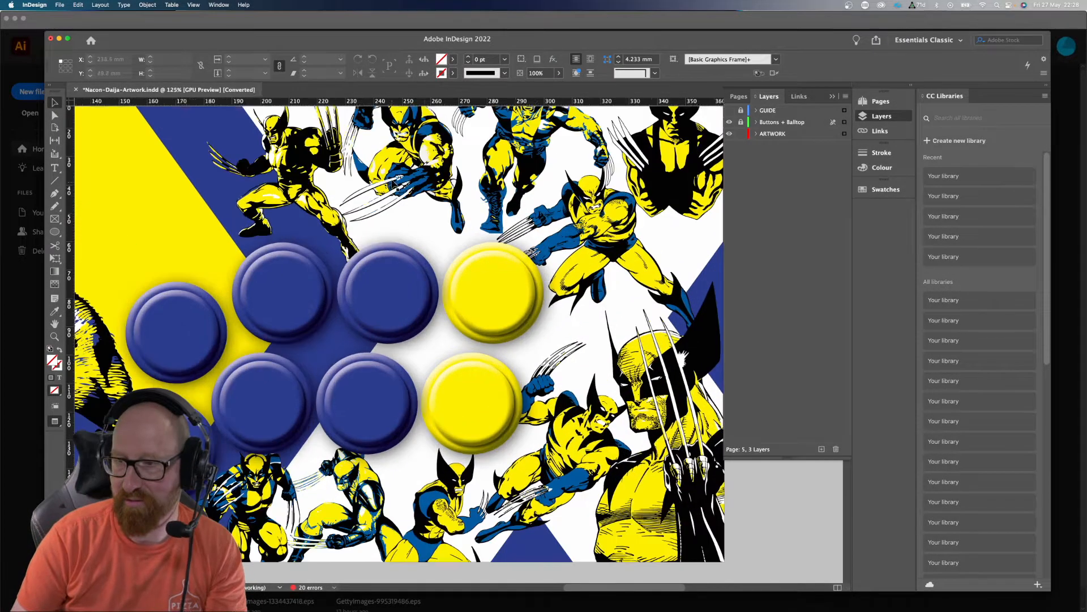
key(super+equal)
key(super+equal)
key(super+equal)
key(super+equal)
drag(427, 122, 460, 347)
drag(455, 263, 601, 423)
drag(450, 315, 463, 396)
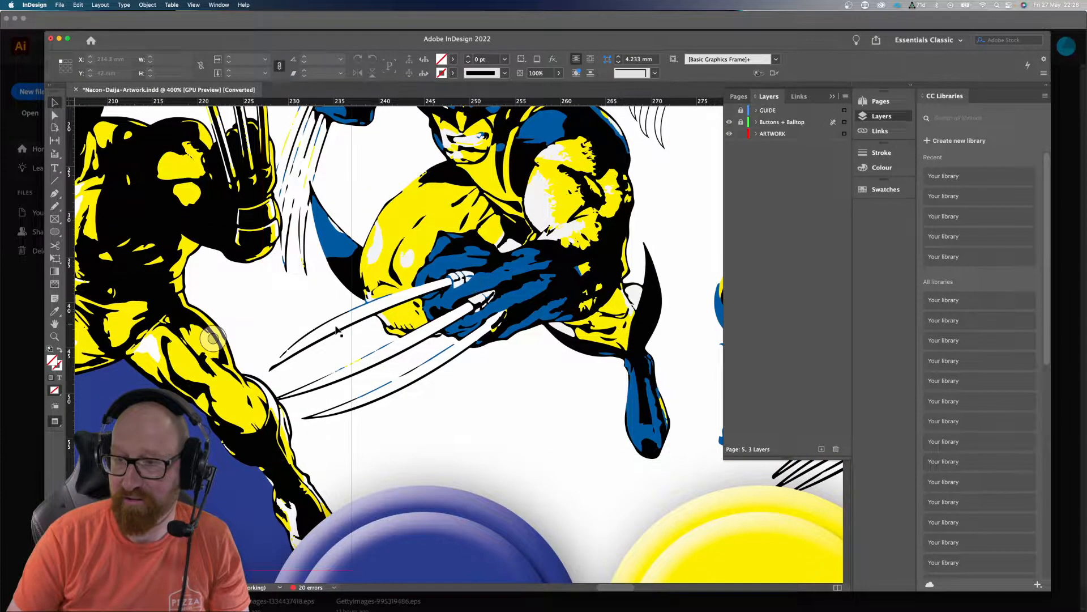
Step: Examine the raised claws of the neighboring black-and-yellow Wolverine figure on page 5
drag(294, 203, 413, 346)
drag(273, 270, 338, 280)
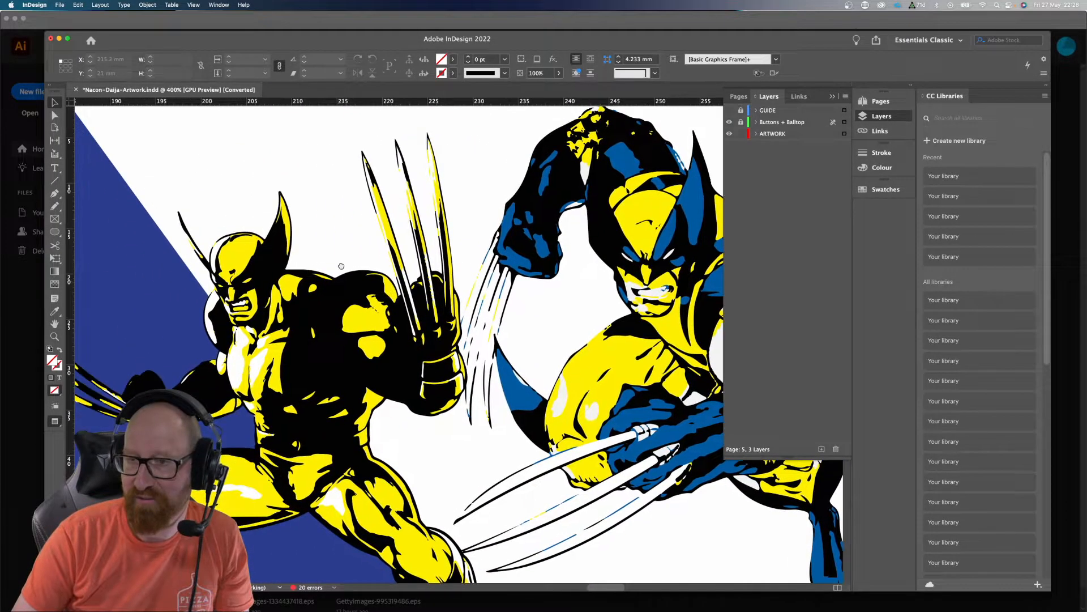
drag(350, 328, 386, 313)
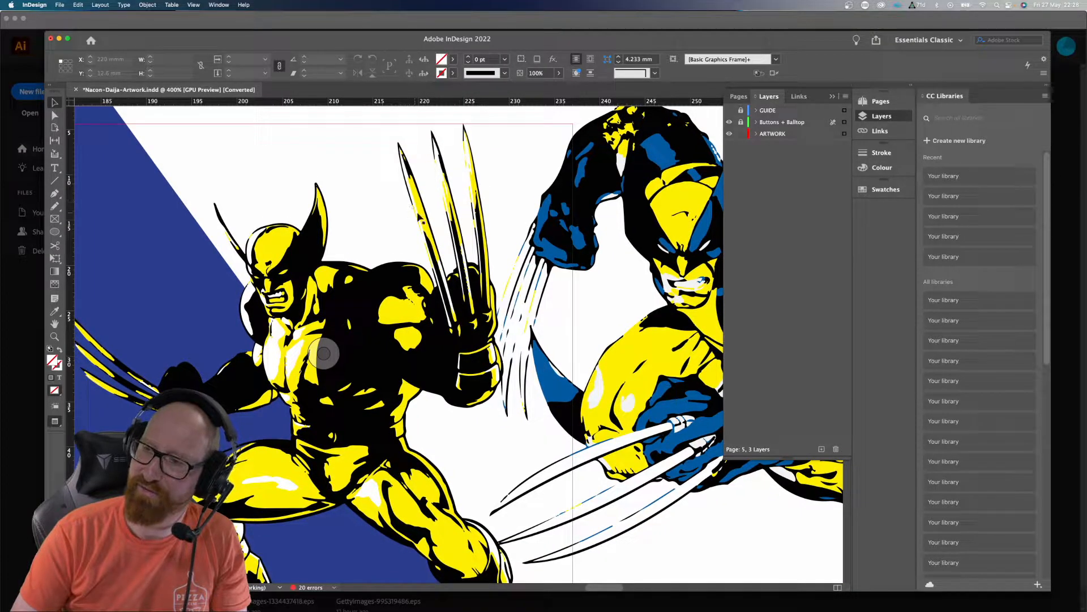
drag(428, 265, 422, 263)
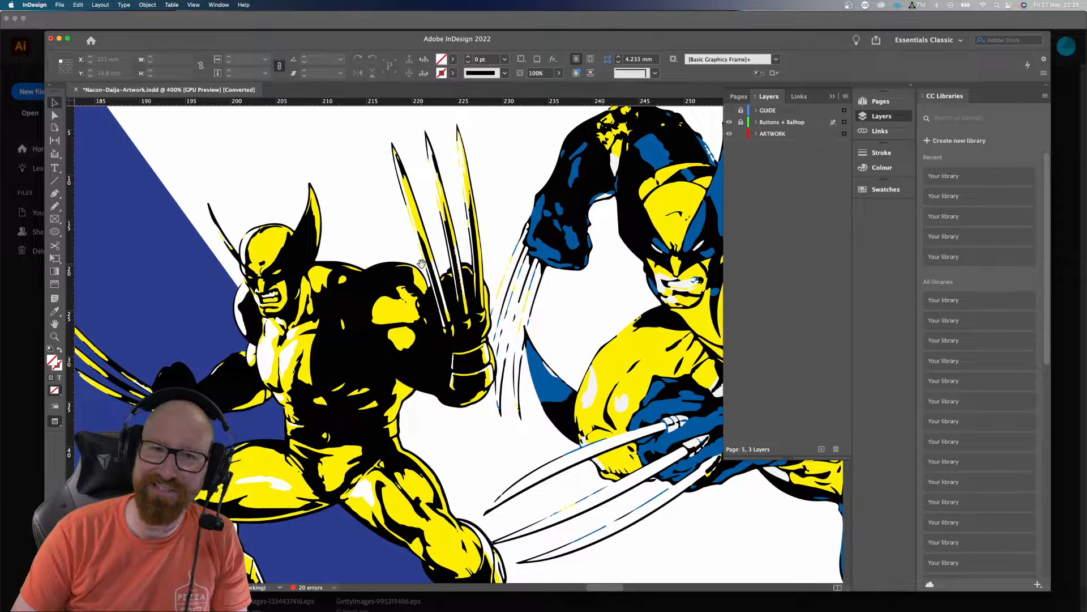
Step: Examine the claws and gloves of the Wolverine figures along the upper part of page 5 at 400%
scroll(422, 263, right, 8)
scroll(421, 263, down, 3)
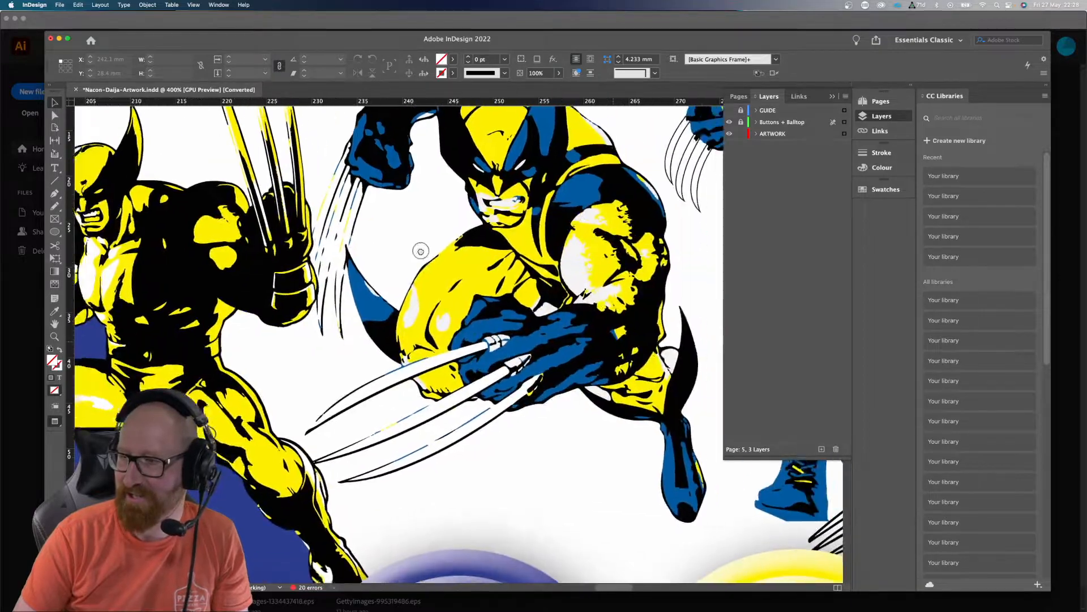
scroll(258, 315, right, 8)
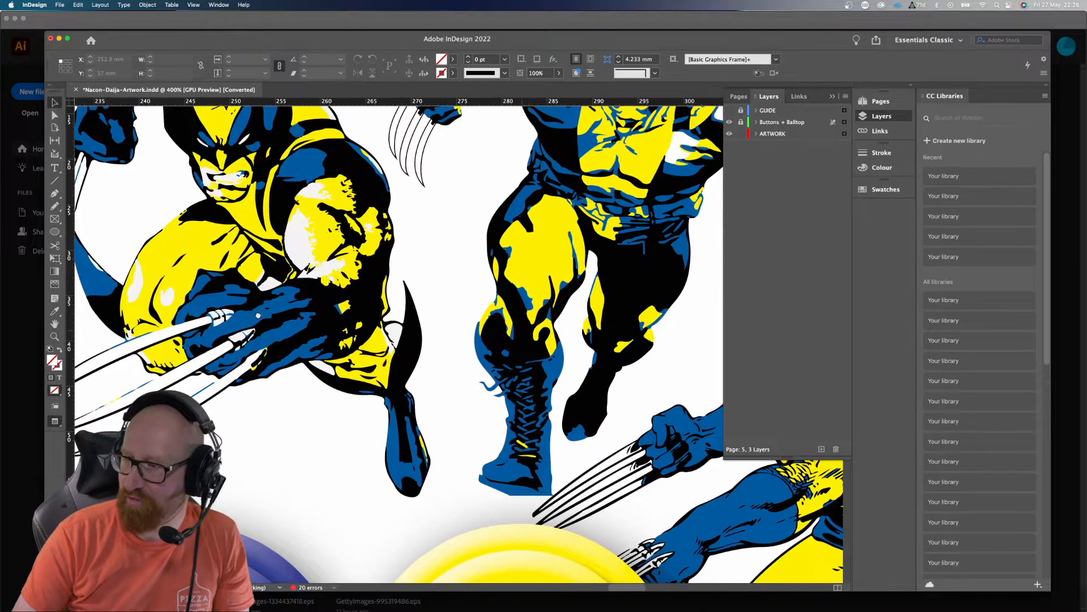
drag(616, 301, 437, 186)
drag(546, 247, 205, 344)
drag(505, 248, 461, 218)
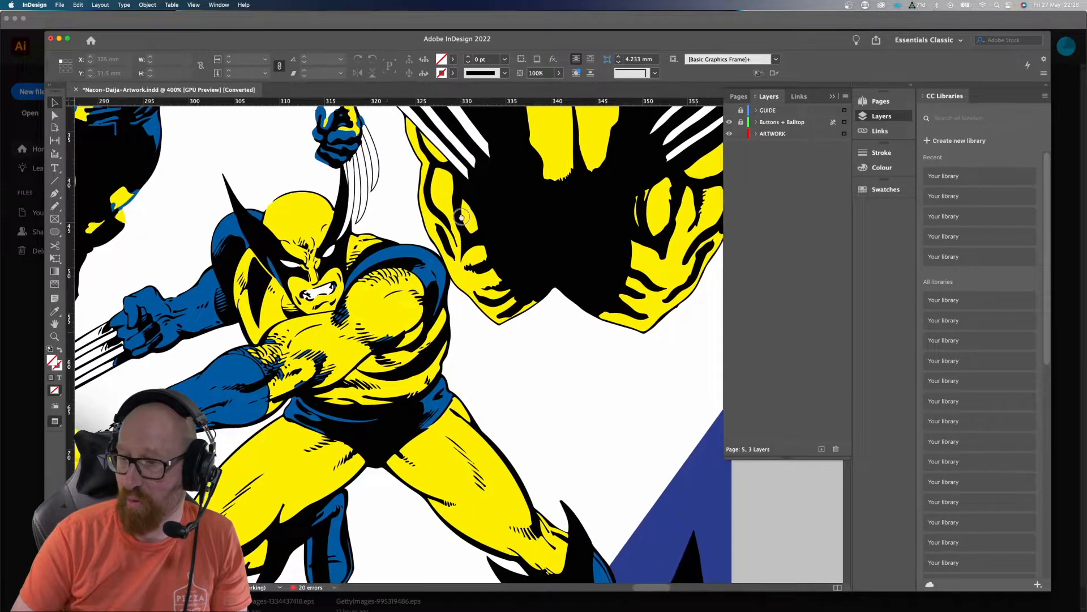
Step: Inspect the raised claws of the lower-right Wolverine figures and the large close-up portrait on page 5
scroll(462, 218, down, 15)
scroll(461, 217, left, 6)
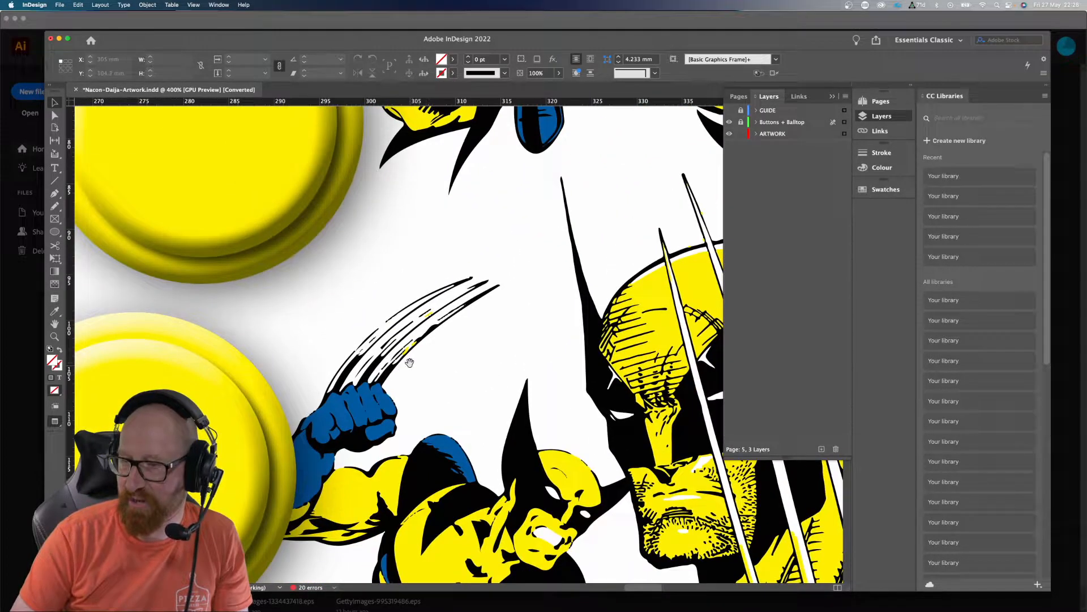
drag(410, 392, 413, 268)
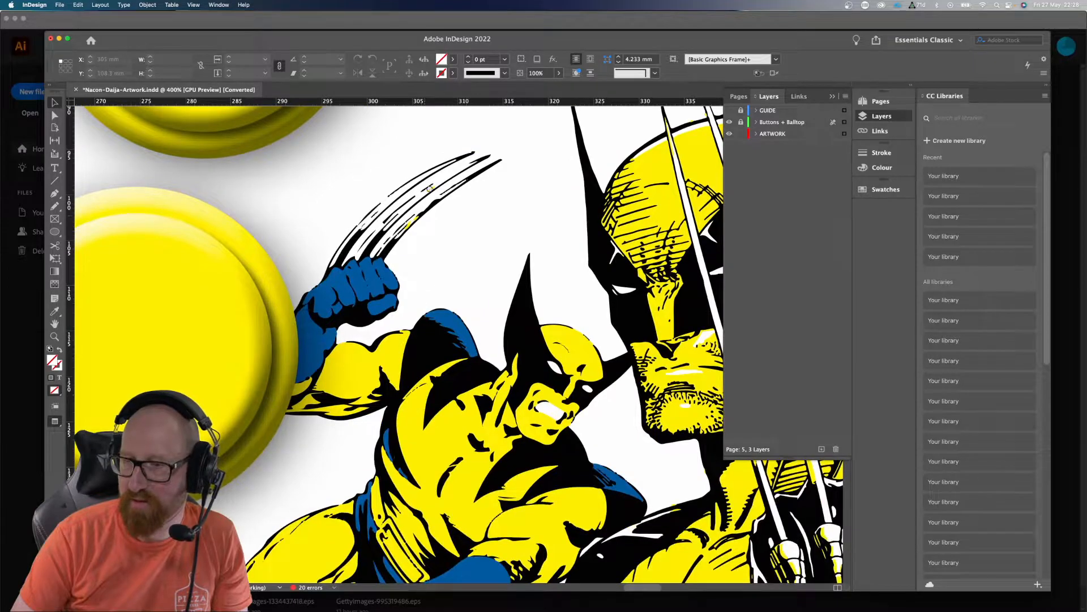
scroll(424, 216, down, 3)
scroll(425, 216, right, 6)
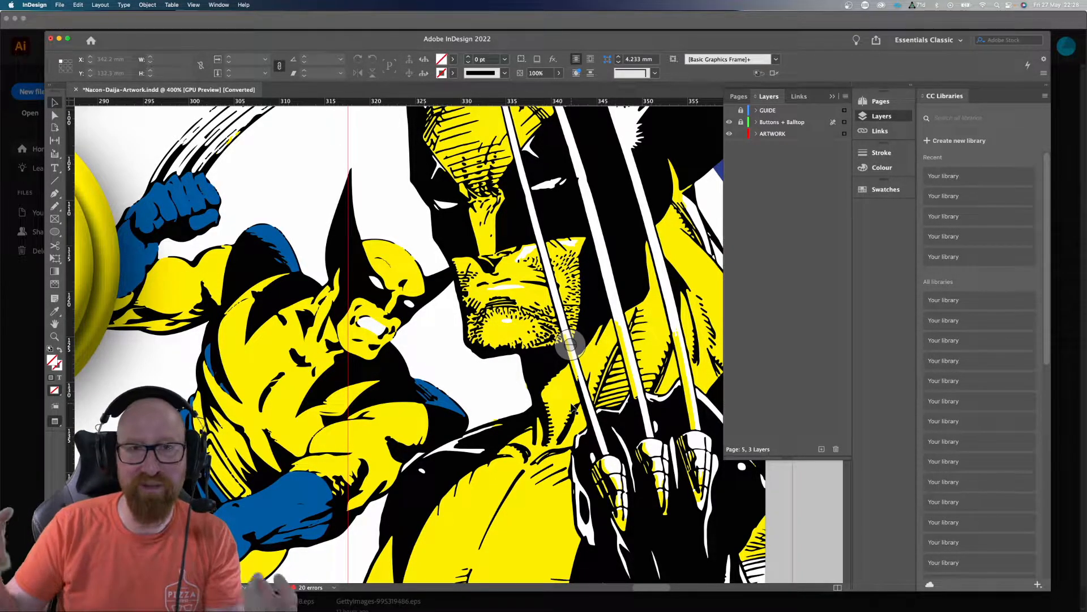
Step: View the whole of page 5 at 75% and toggle the Buttons + Balltop layer off and back on
key(super+0)
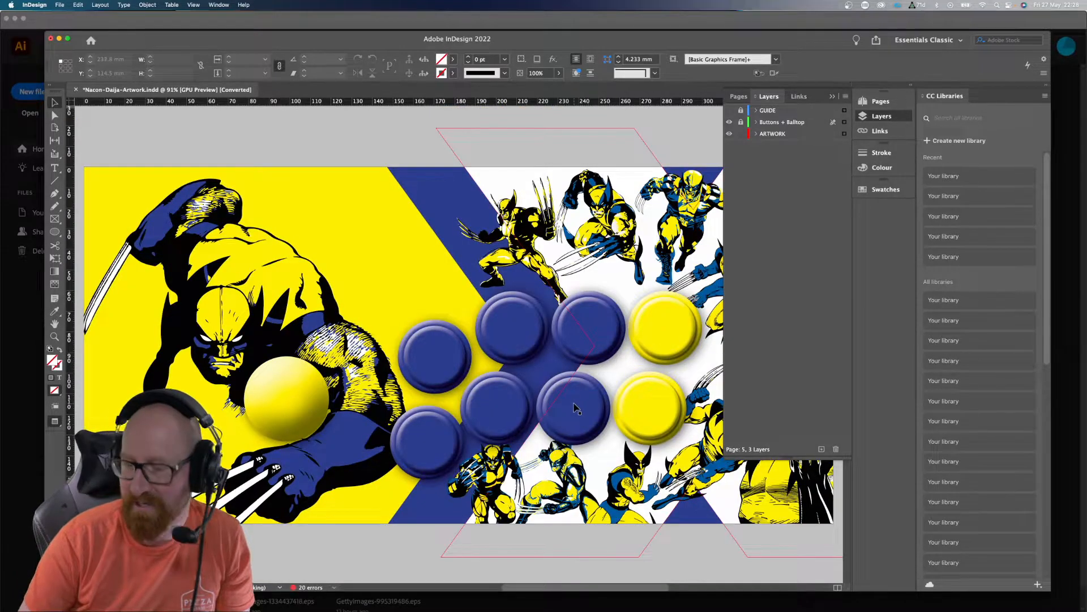
key(super+minus)
mouse_move(592, 304)
mouse_down()
mouse_move(483, 286)
mouse_move(599, 293)
mouse_up()
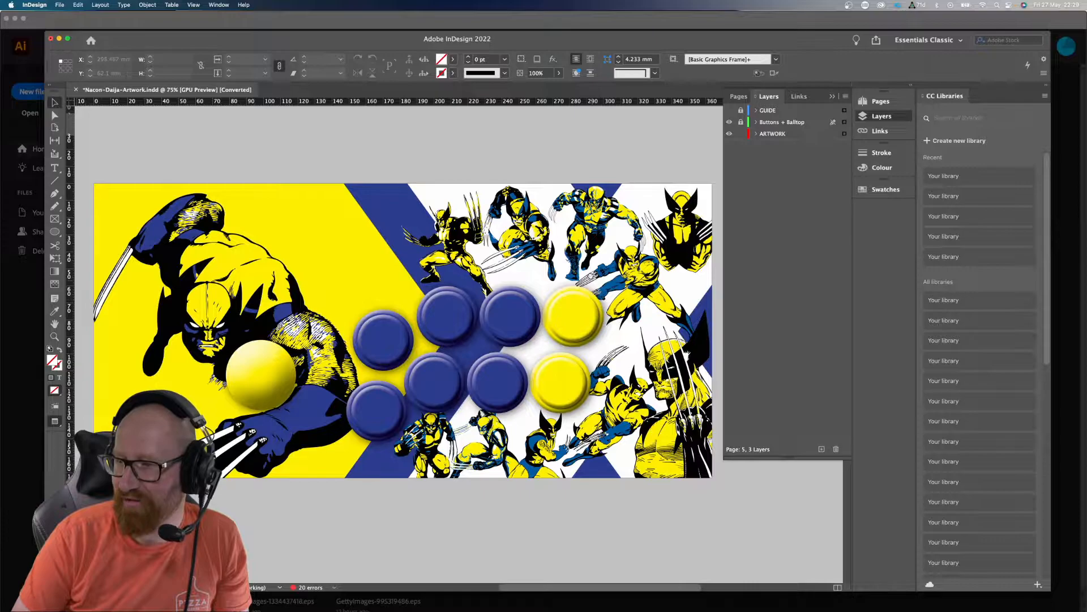
click(729, 123)
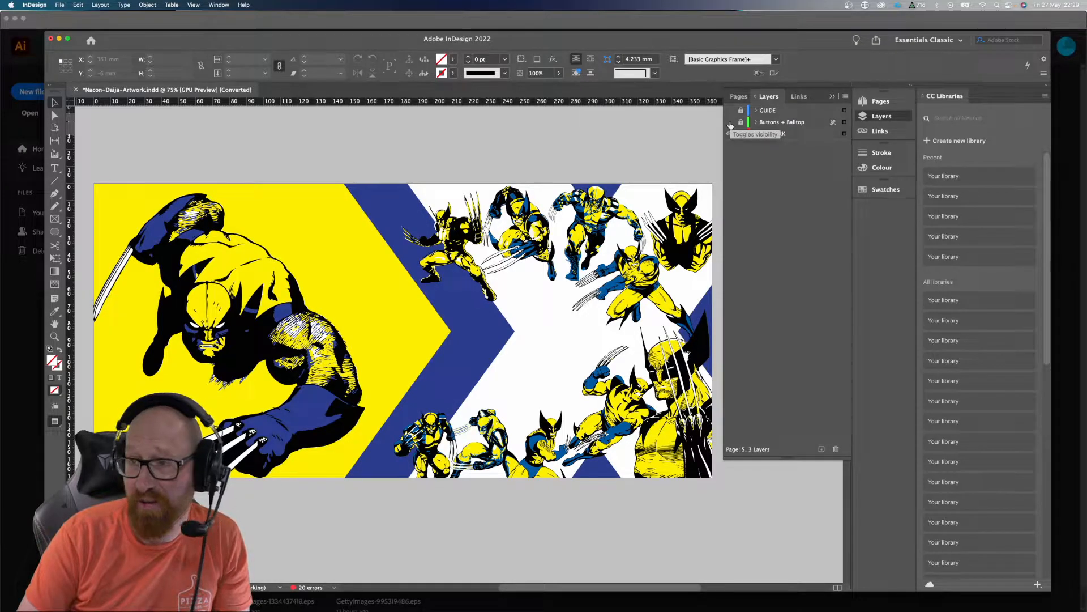
click(730, 122)
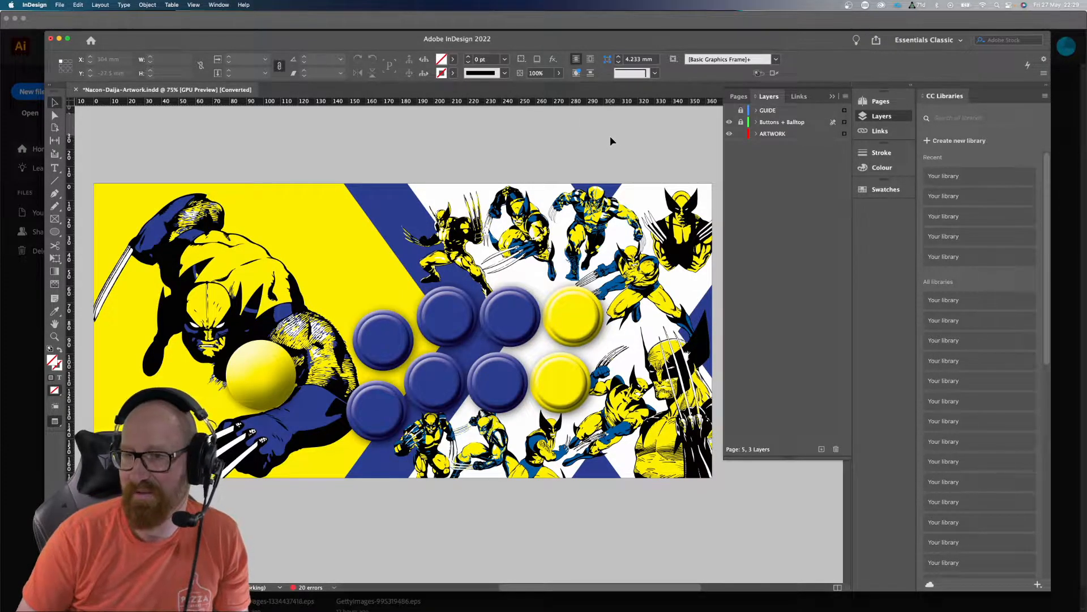
Step: Compare page 5 with page 6 and examine the outlined SNIKT! lettering beside the large Wolverine's claws
key(shift+Page_Down)
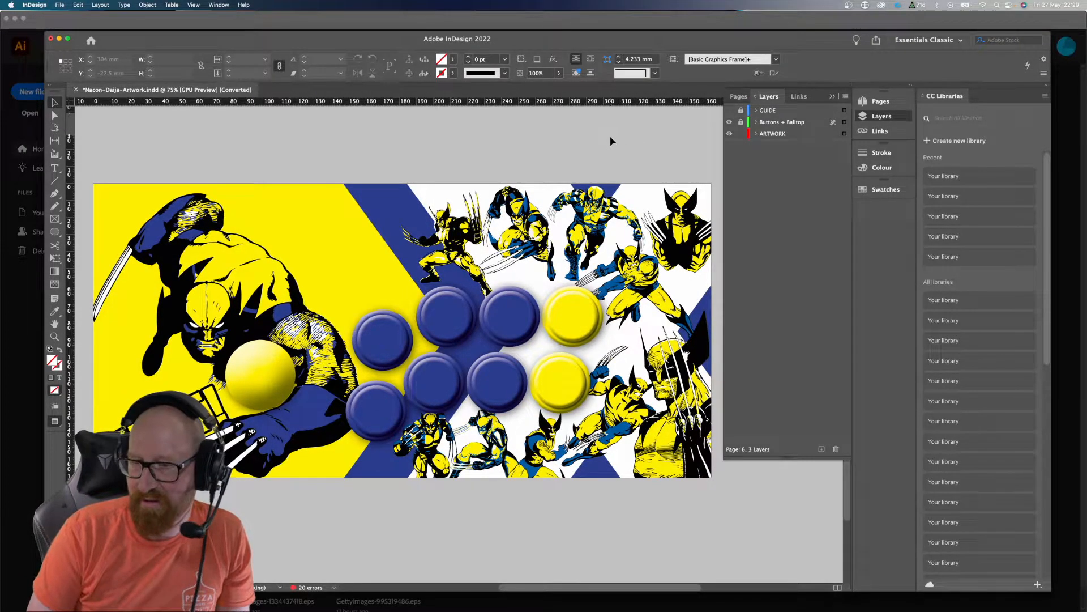
key(shift+Page_Up)
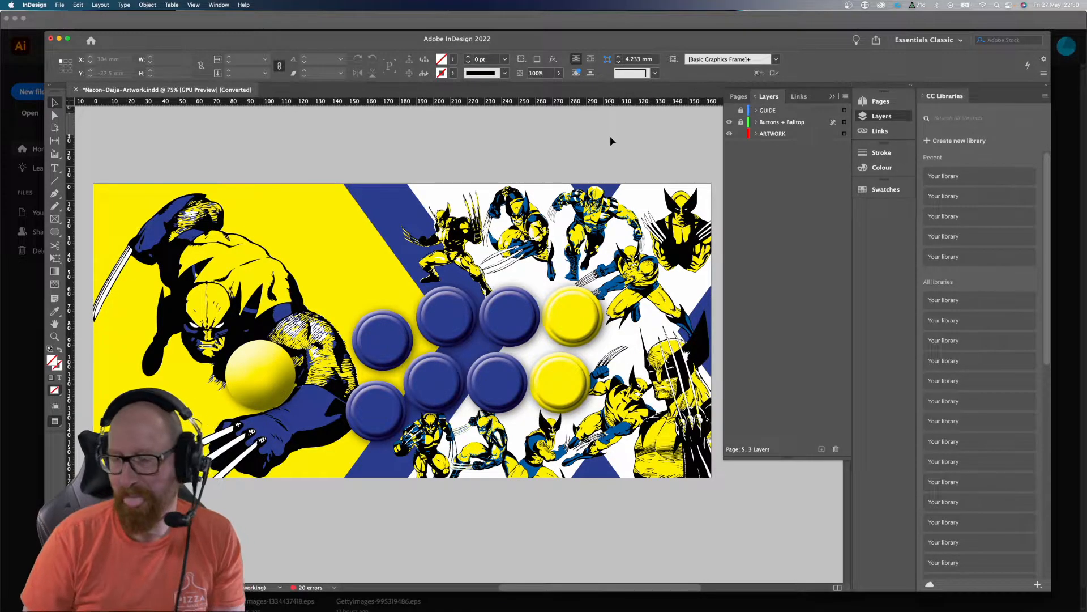
key(alt+Page_Down)
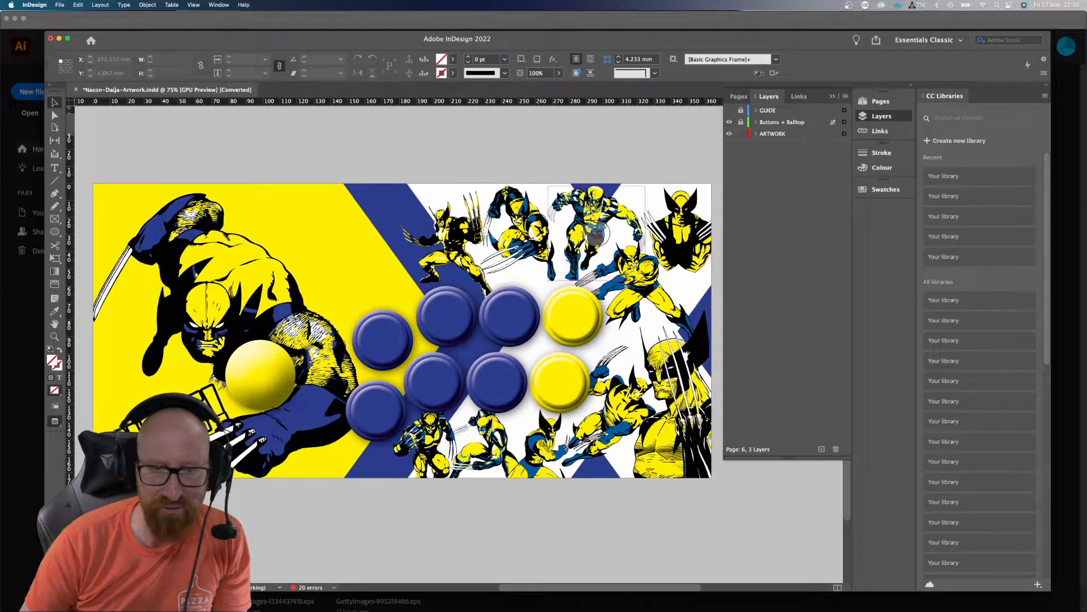
scroll(291, 292, left, 5)
scroll(290, 293, down, 2)
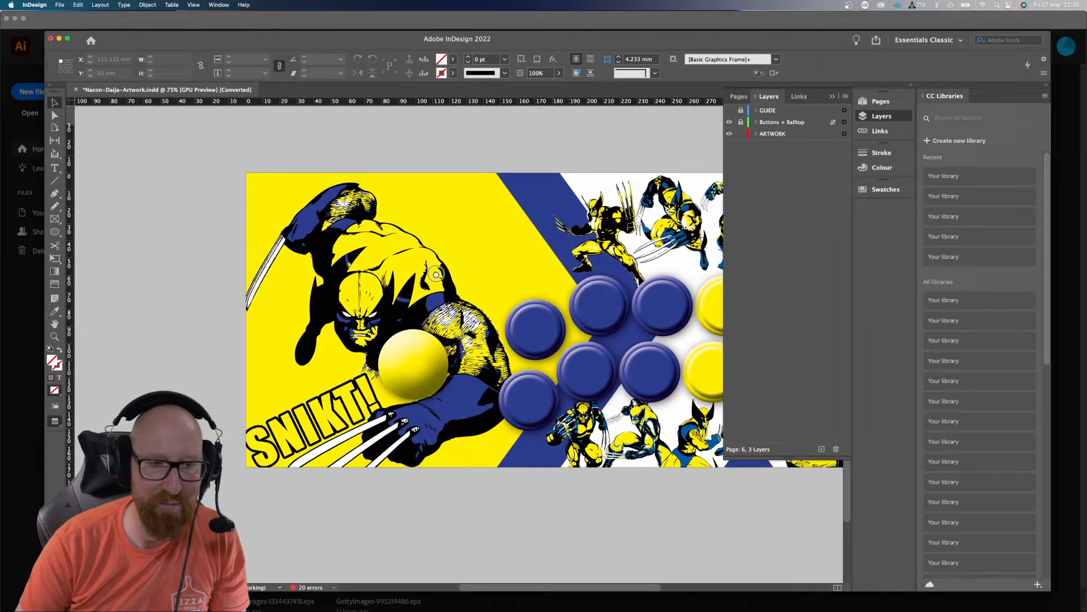
scroll(405, 249, left, 2)
scroll(405, 249, up, 1)
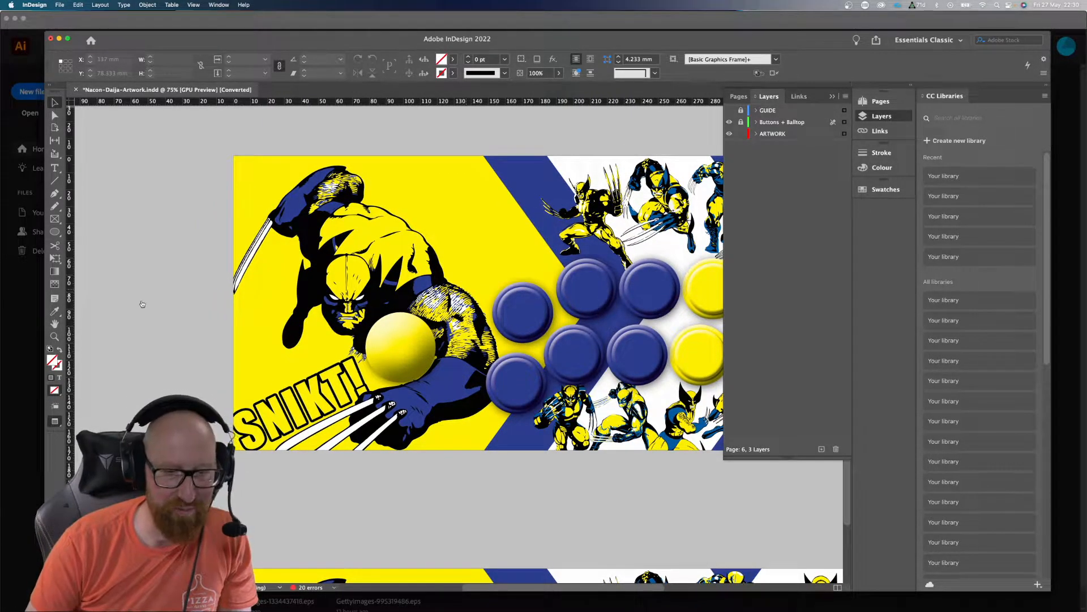
key(super+Tab)
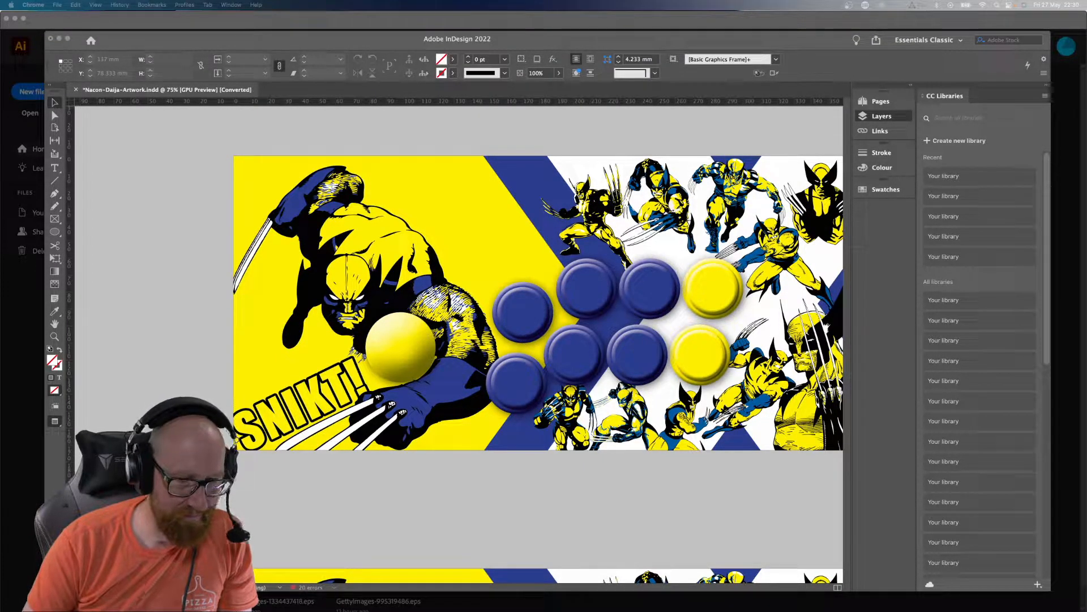
key(super+Tab)
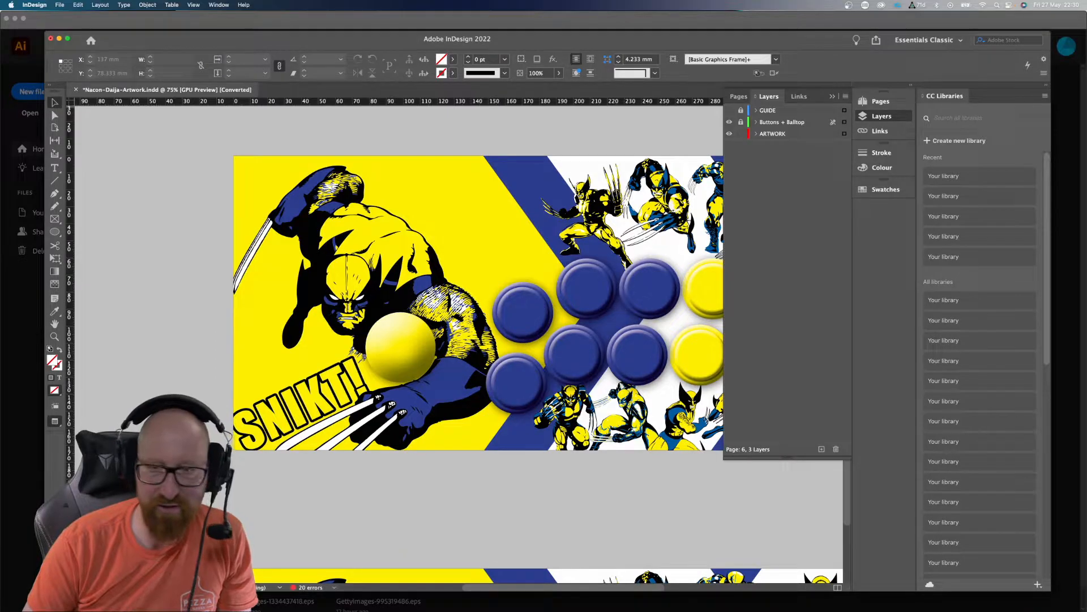
key(super+Tab)
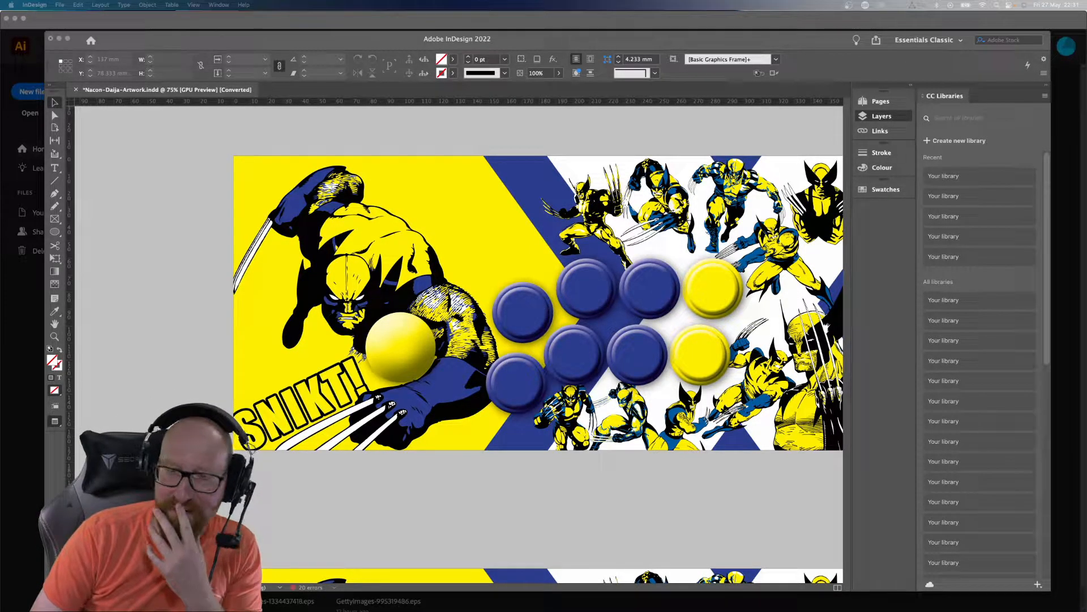
key(F7)
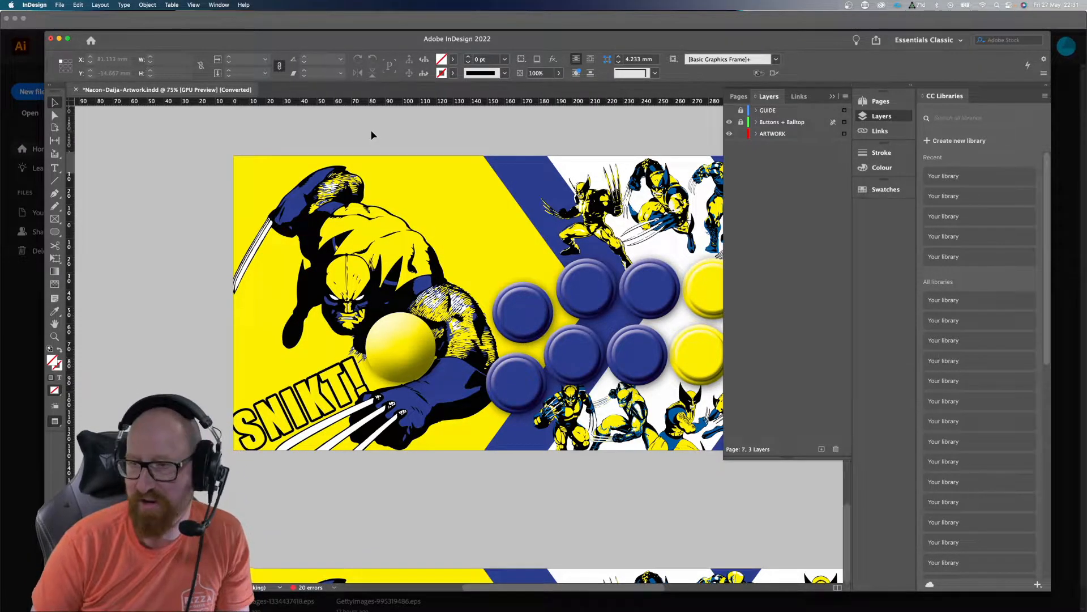
Step: Compare the outlined SNIKT! lettering on page 6 with the solid blue version on page 7
scroll(371, 135, down, 6)
scroll(369, 311, right, 3)
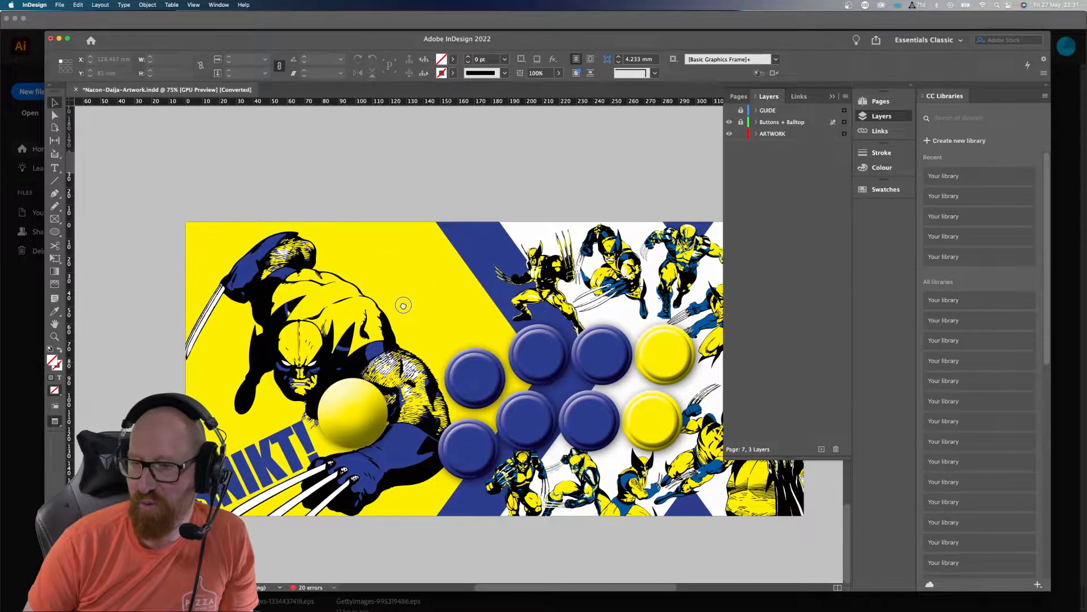
click(403, 316)
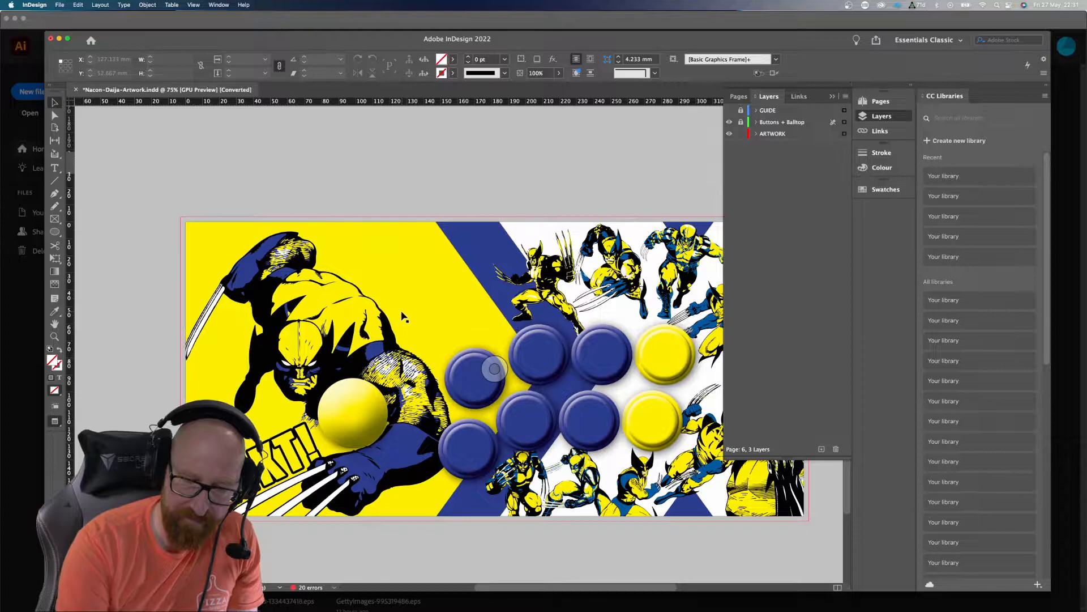
scroll(445, 294, down, 2)
scroll(446, 294, right, 2)
scroll(445, 294, down, 2)
scroll(445, 294, right, 1)
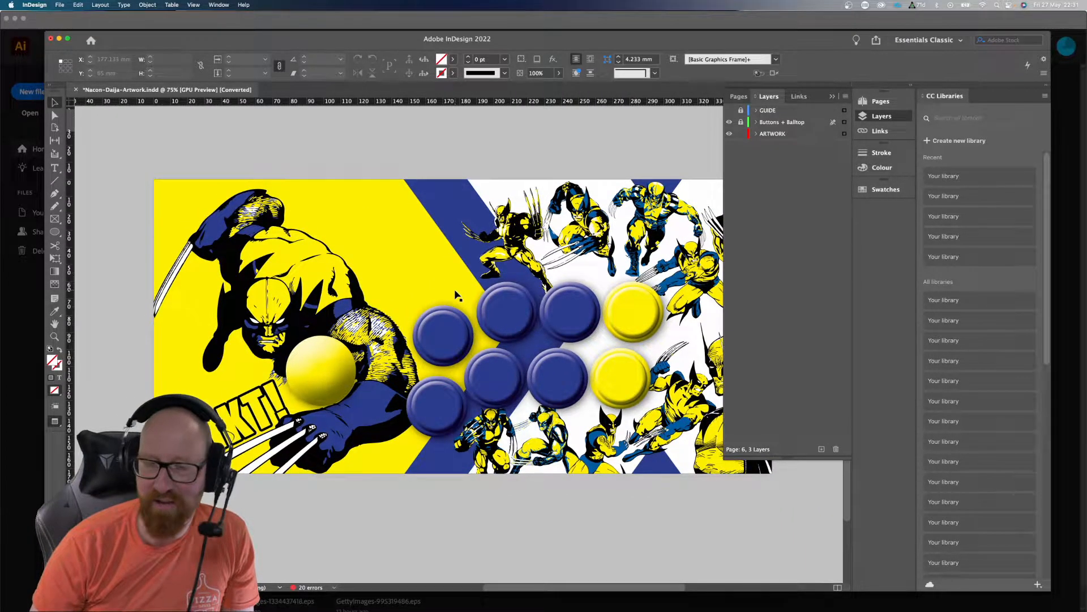
scroll(456, 294, up, 3)
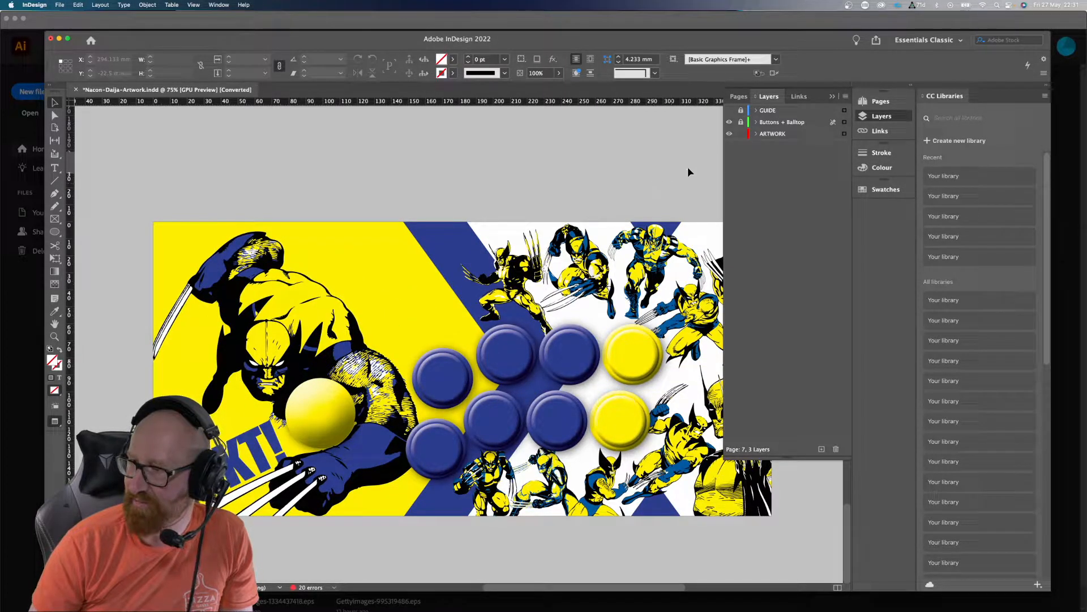
scroll(431, 361, left, 3)
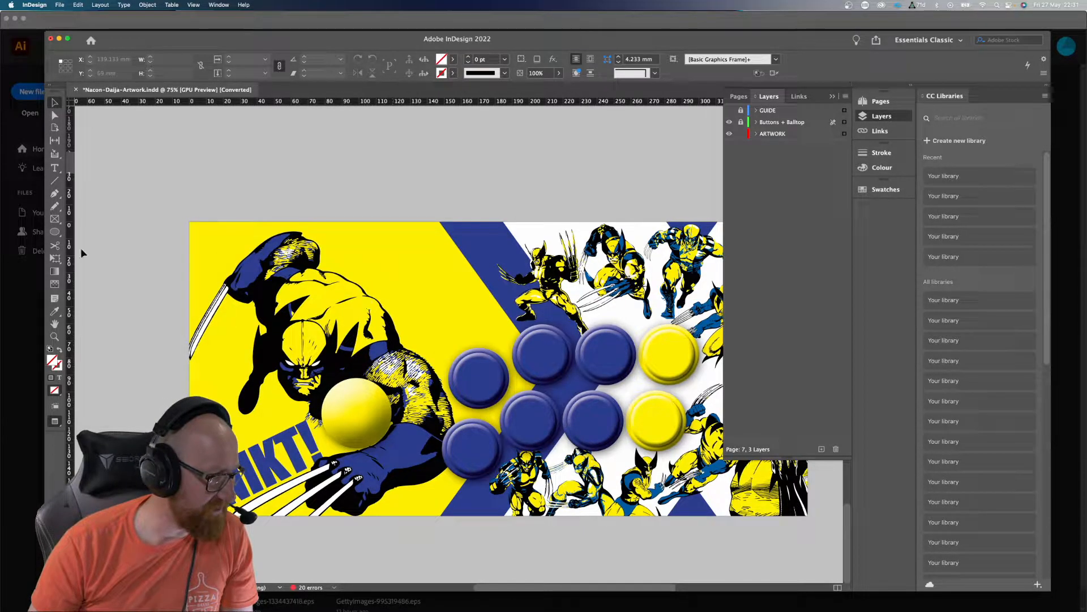
Step: Select and copy the solid blue SNIKT! text frame on page 7
key(super+Tab)
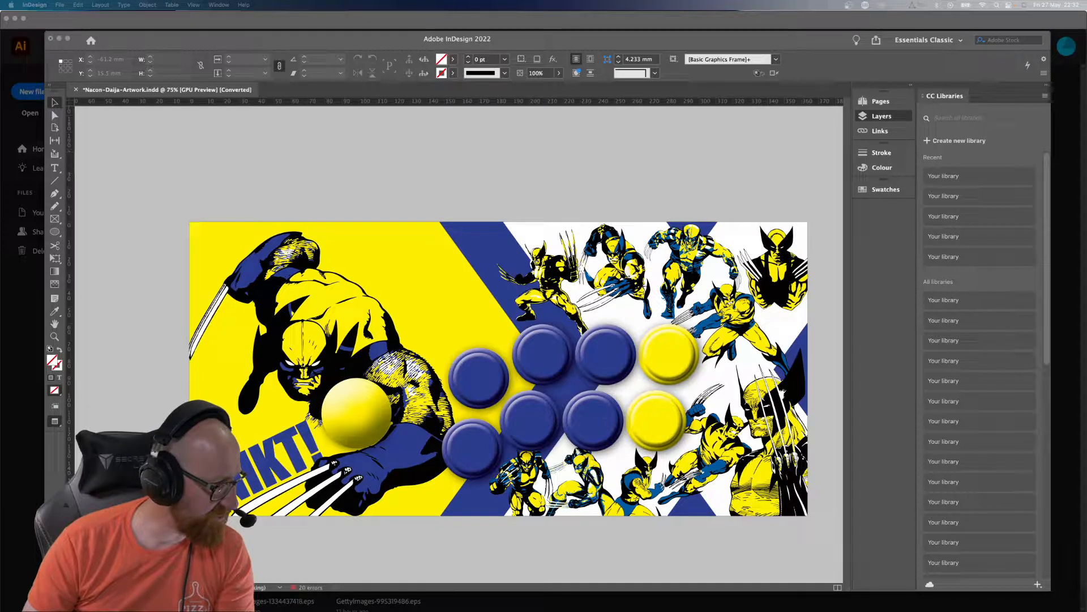
click(340, 36)
scroll(396, 317, right, 5)
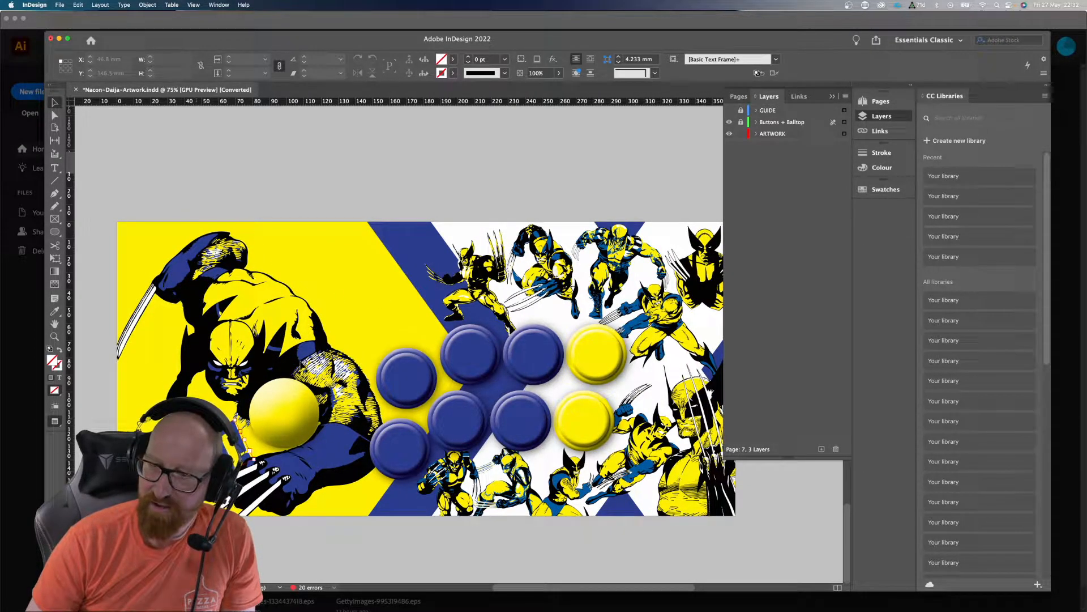
click(265, 414)
click(316, 187)
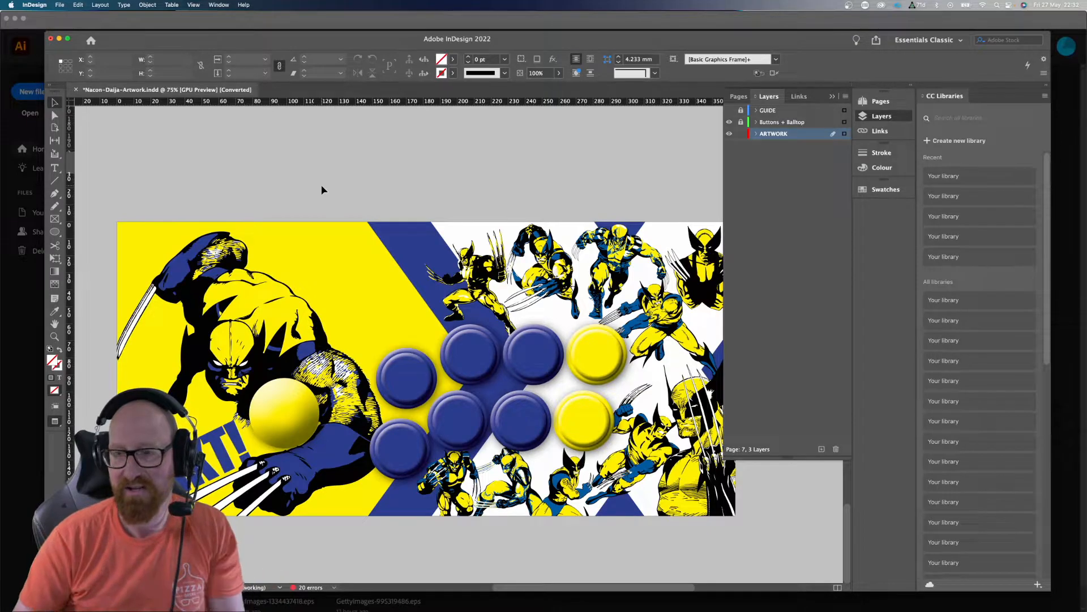
click(222, 450)
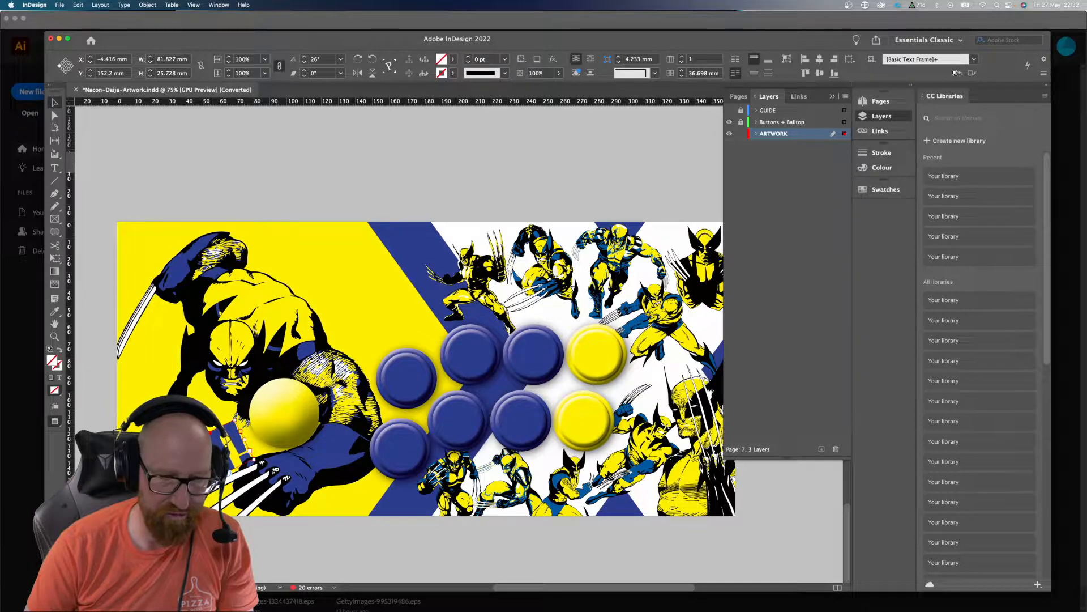
Step: Switch to Photoshop and create a Clipboard-preset document of 386 x 284 px at 72 ppi in CMYK with a white background
key(super+Tab)
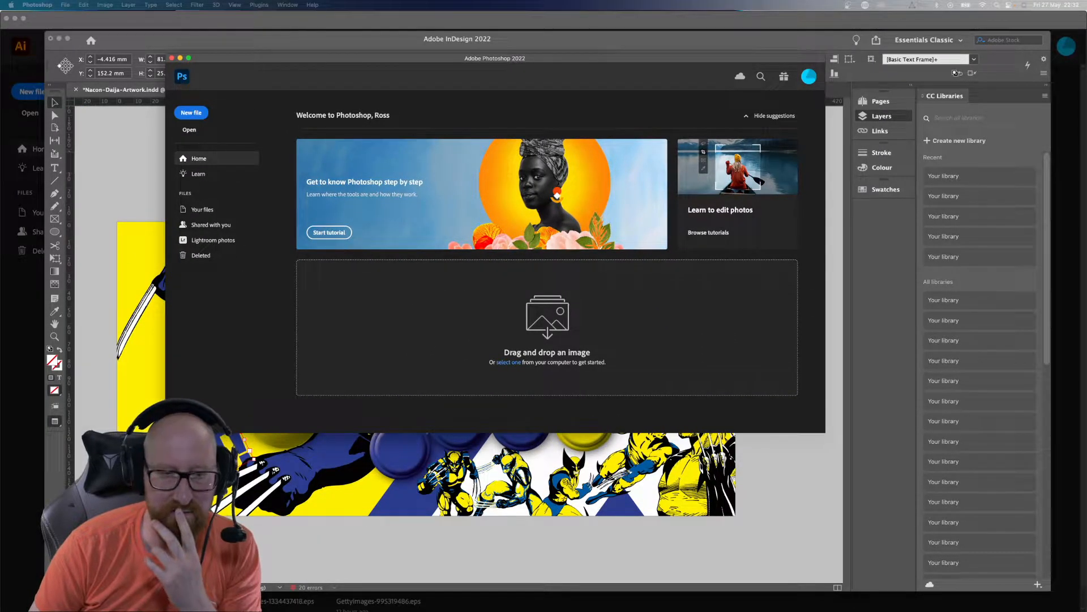
drag(0, 204, 528, 131)
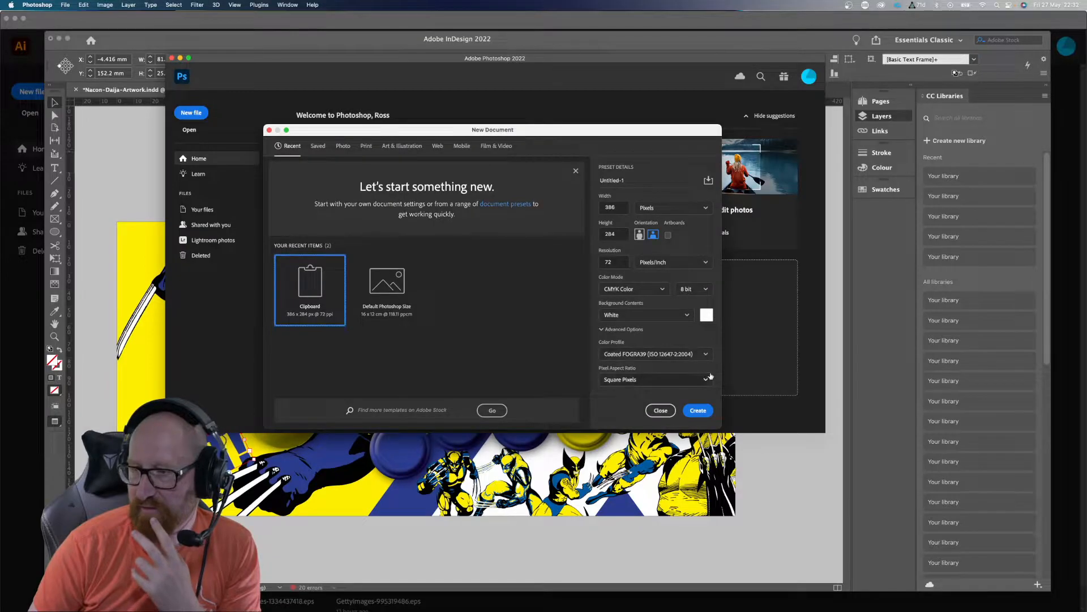
click(697, 410)
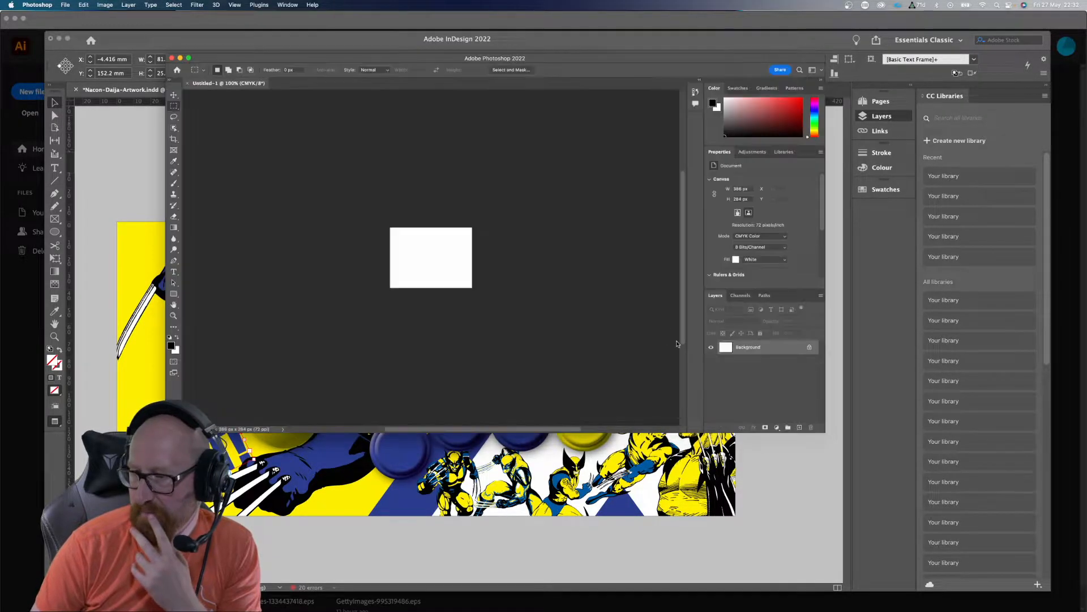
Step: Paste the copied SNIKT! lettering into the new document as a vector smart object and view it at 400%
key(super+v)
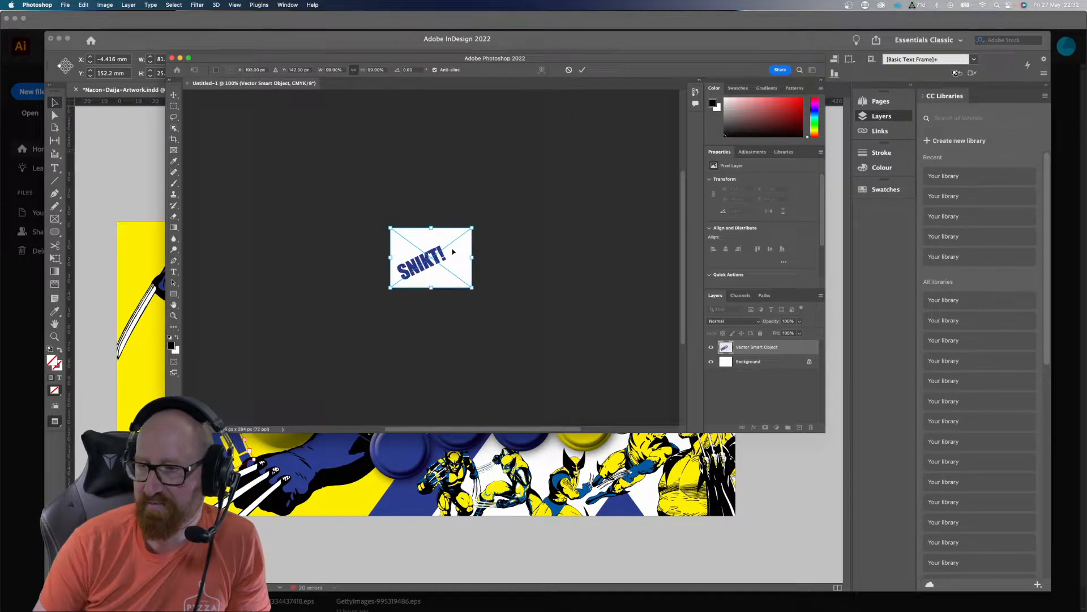
key(Return)
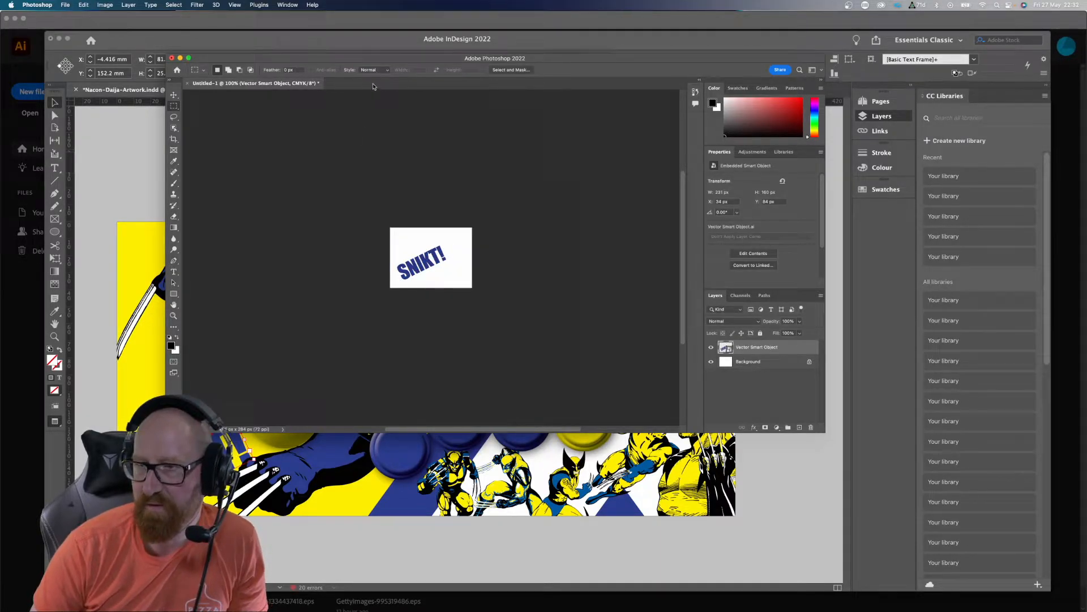
key(super+plus)
key(super+plus)
key(super+plus)
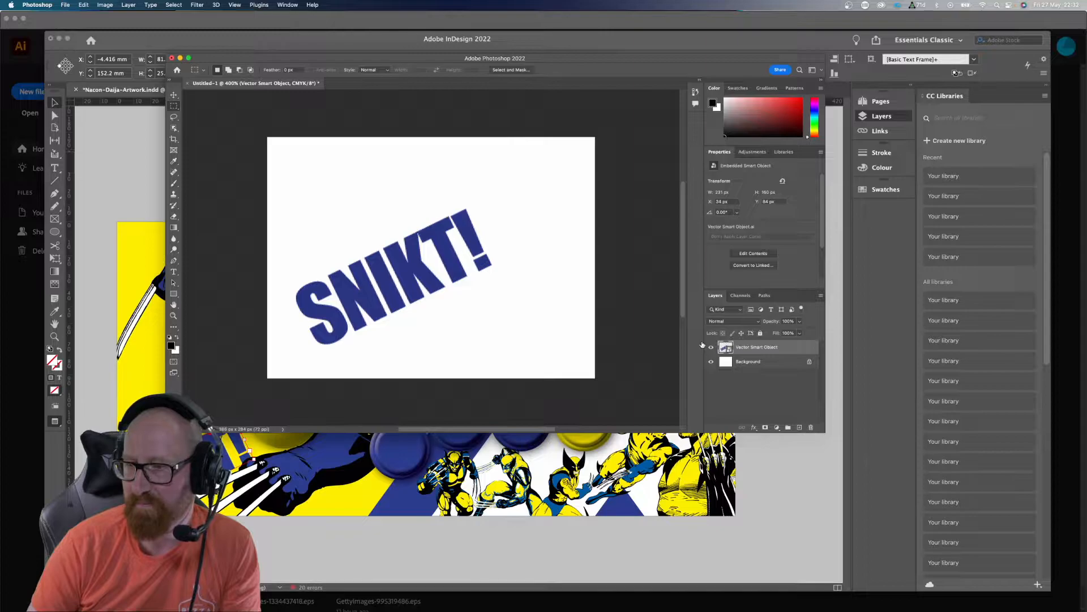
key(space)
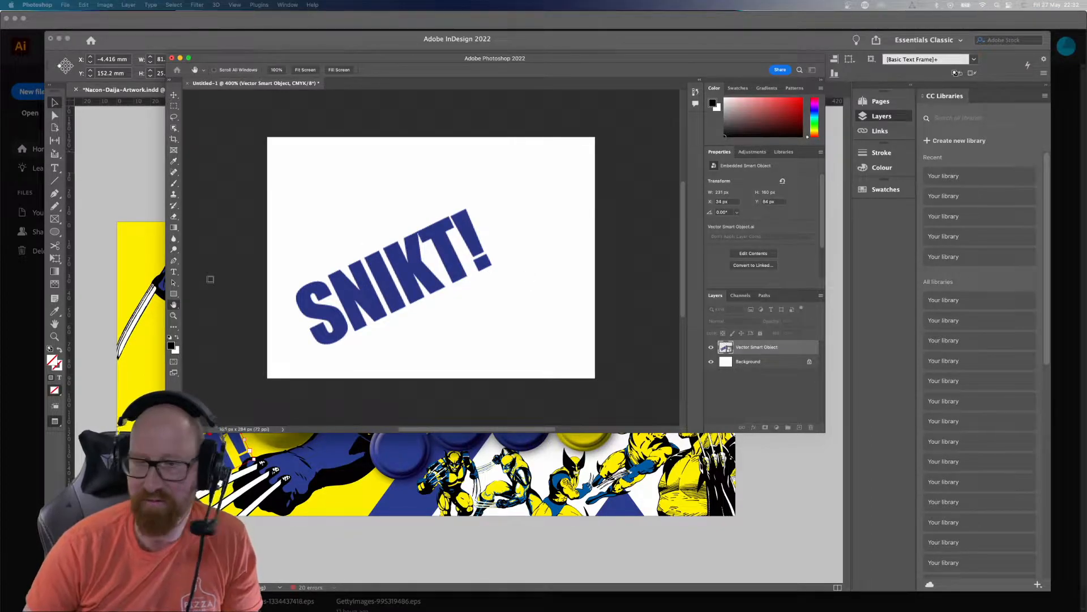
Step: Resample the image to a resolution of 300 pixels/inch and view the lettering at 200%
key(super+alt+i)
drag(294, 214, 606, 145)
double_click(724, 222)
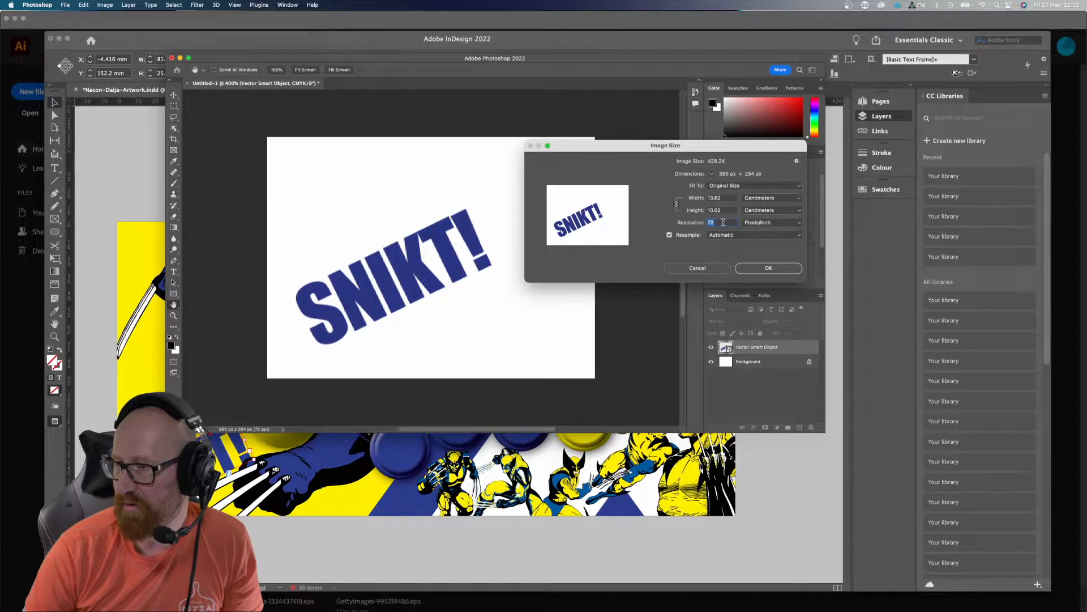
text(300)
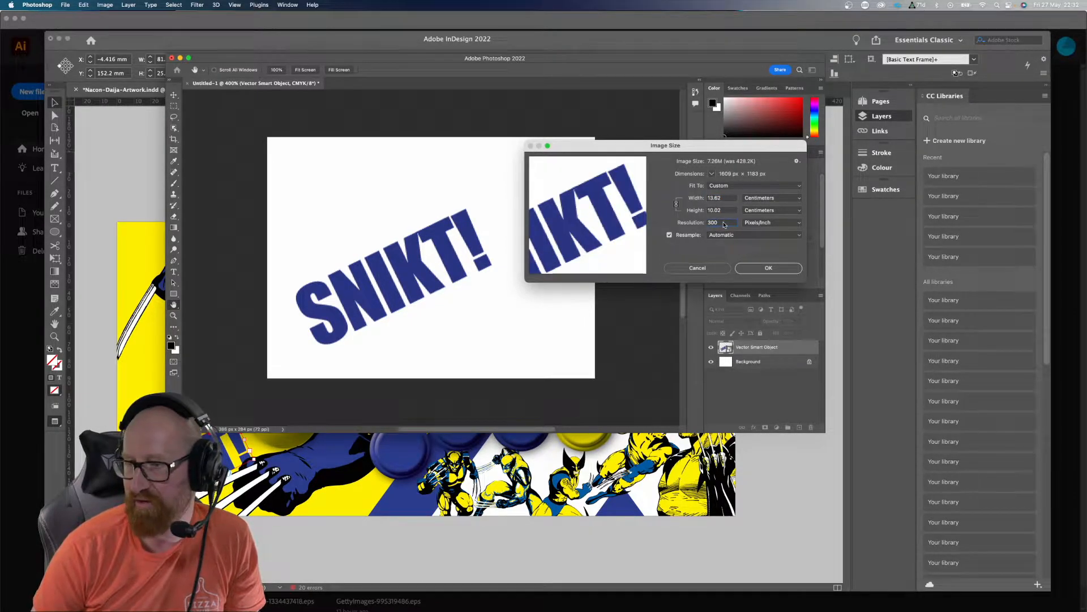
key(Return)
key(super+0)
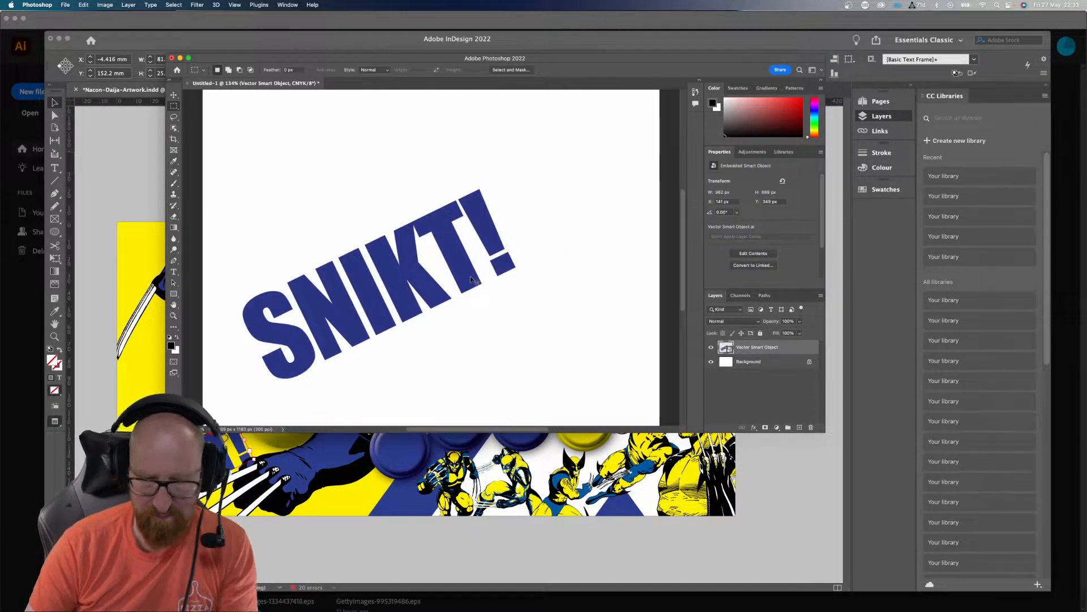
key(super+minus)
key(super+plus)
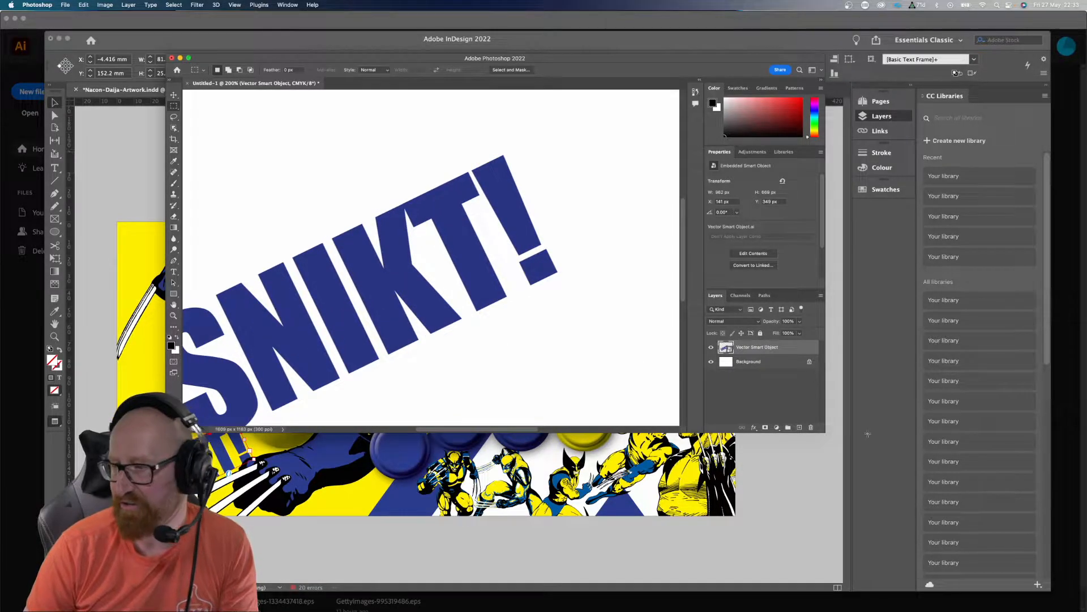
Step: Enlarge the document window and rasterize the SNIKT! vector smart object layer
drag(824, 429, 959, 535)
drag(390, 293, 465, 286)
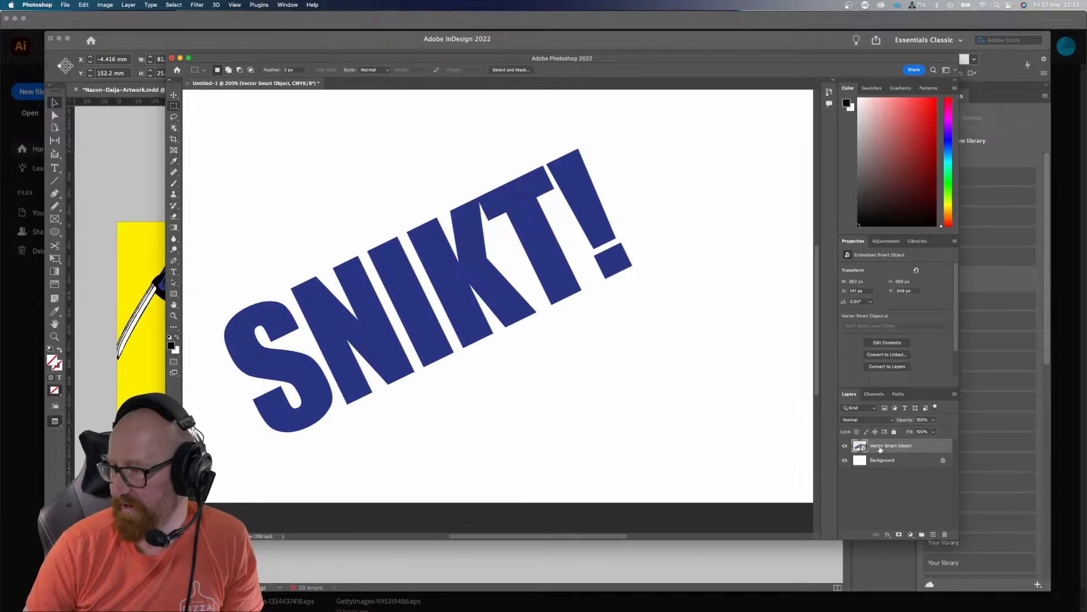
right_click(879, 447)
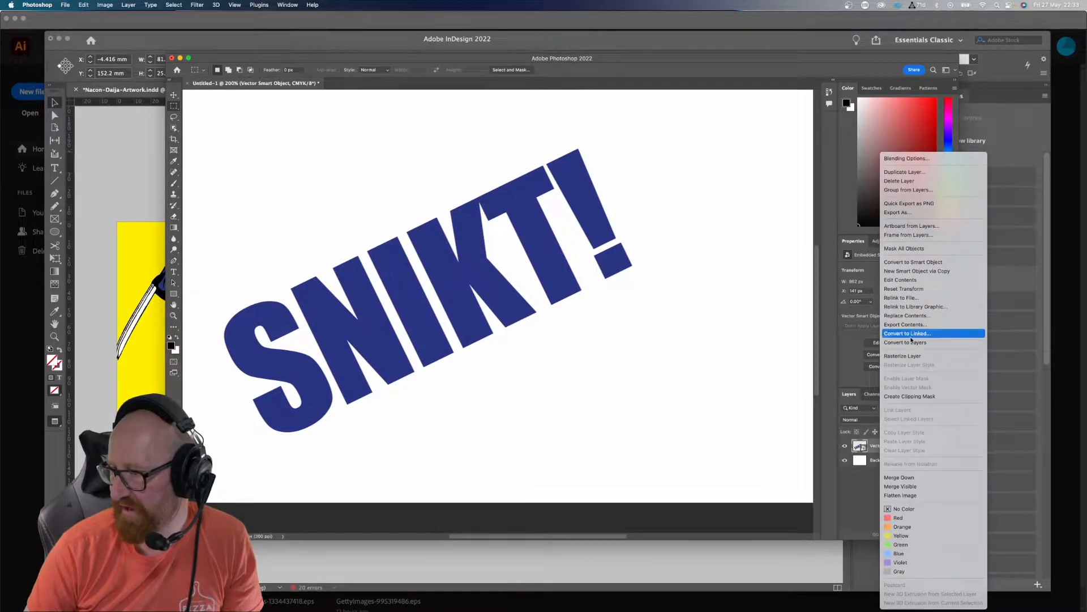
click(911, 357)
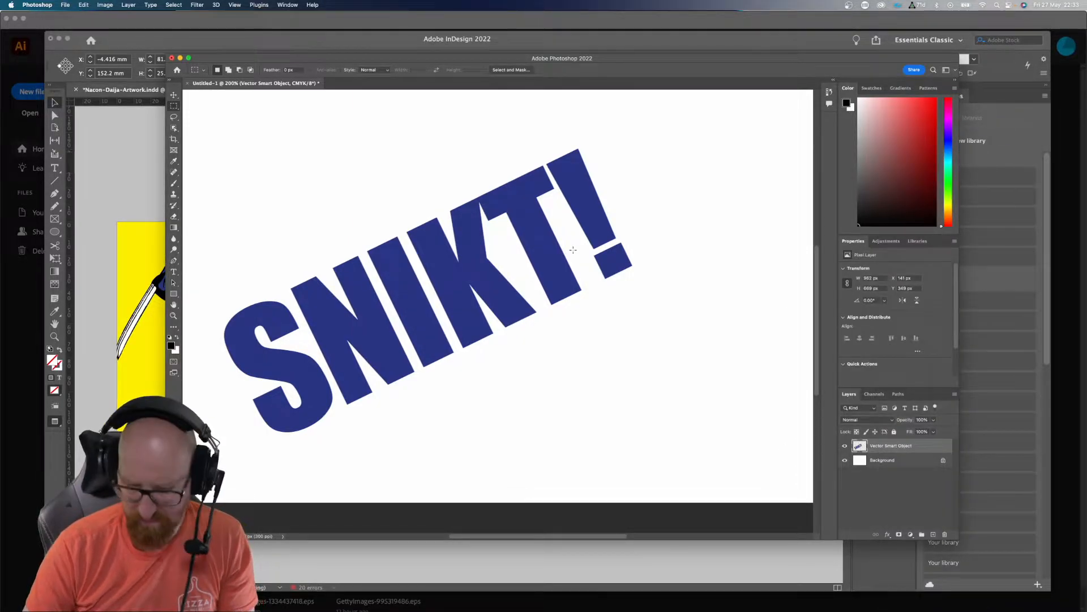
key(super+minus)
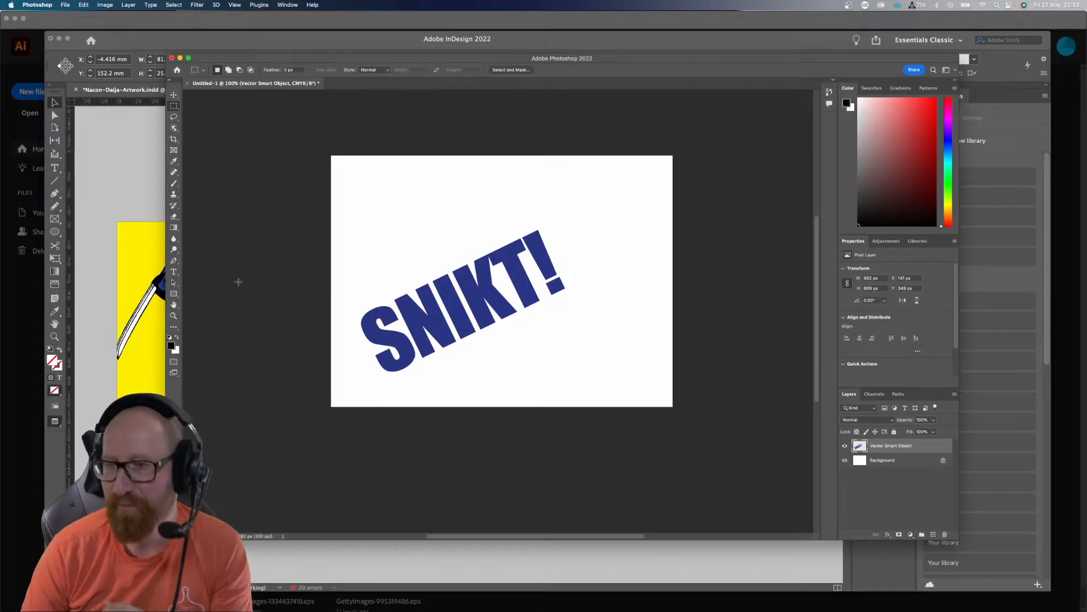
Step: Switch to InDesign to check how the original SNIKT! lettering sits on page 7, and return to Photoshop
click(122, 147)
scroll(379, 194, left, 6)
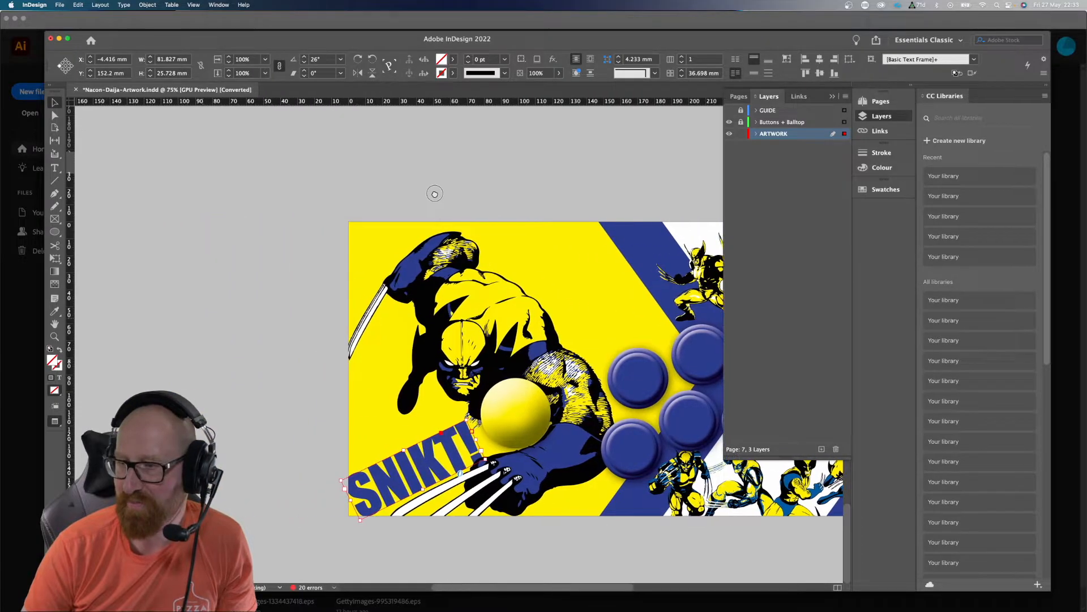
scroll(357, 195, right, 3)
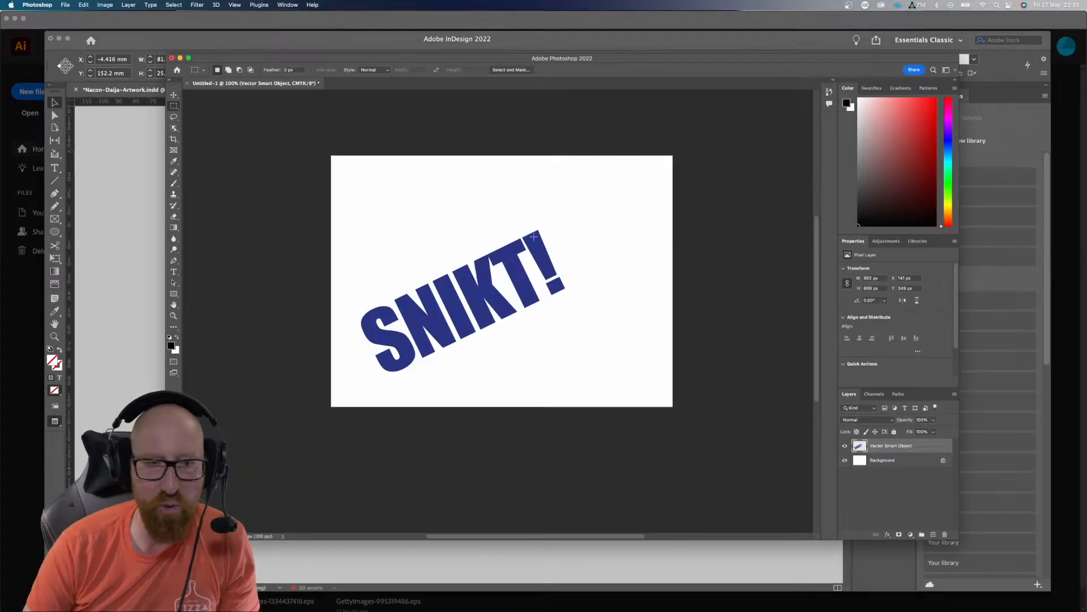
Step: Put the rasterized SNIKT! layer into Free Transform, enlarge the document window and view it at 200%
key(super+t)
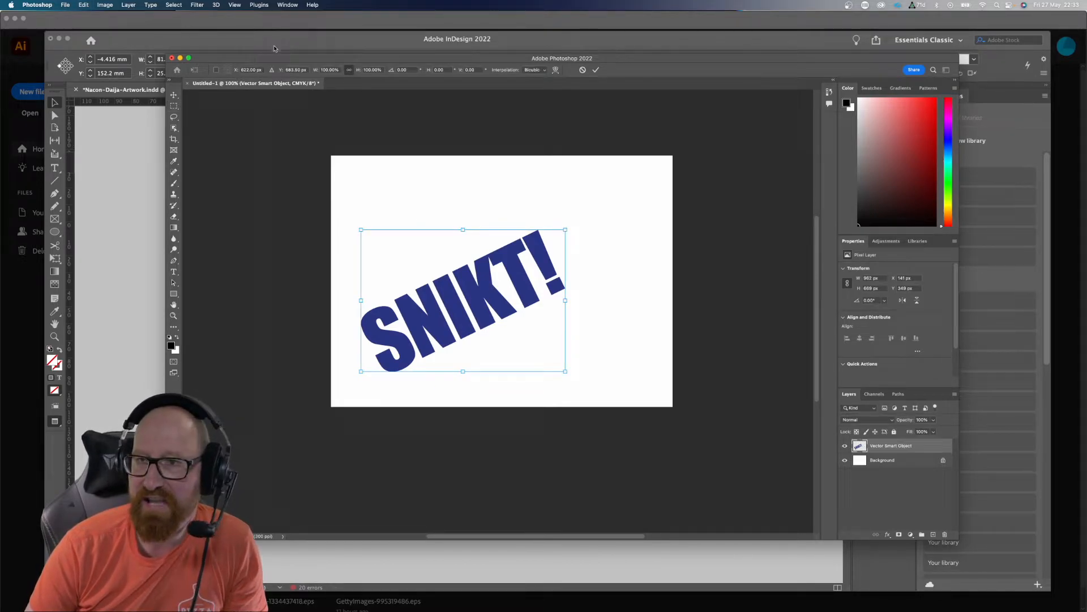
drag(209, 60, 116, 32)
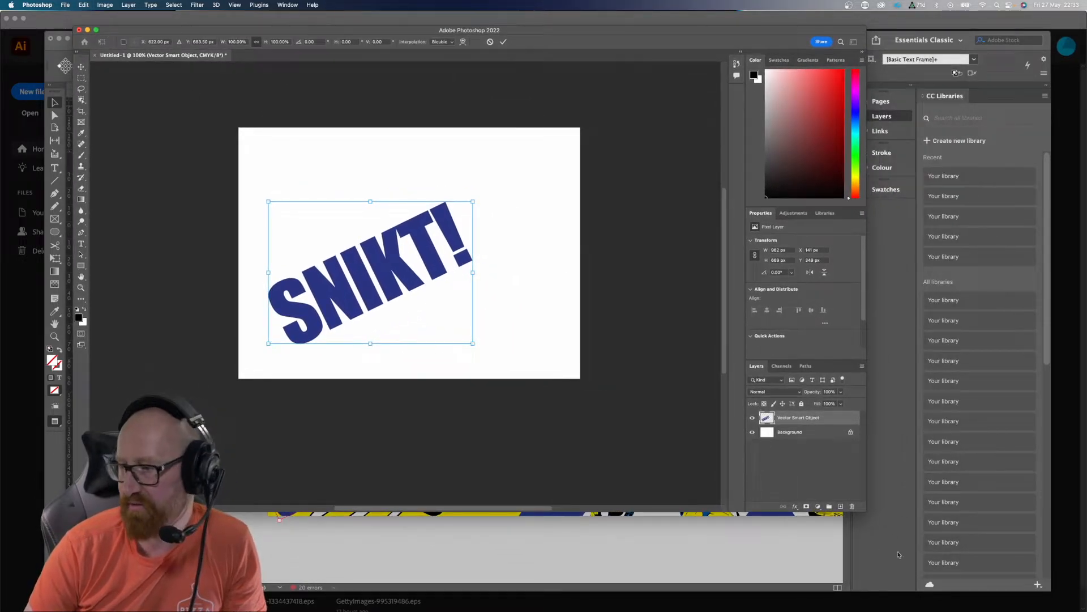
drag(869, 514, 959, 564)
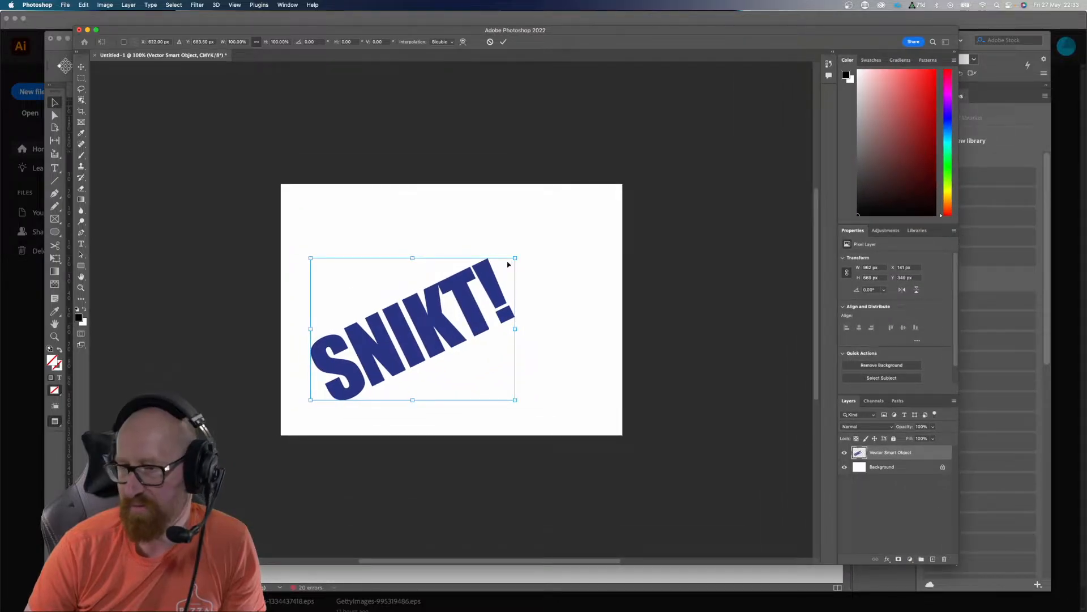
key(super+plus)
drag(401, 311, 444, 265)
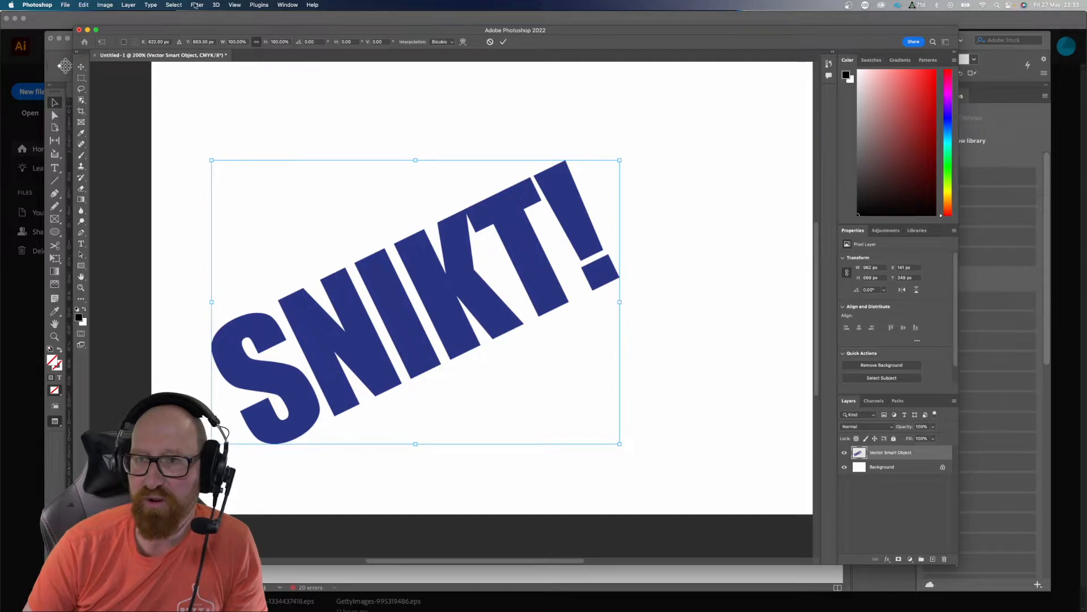
Step: Try a Perspective transform on the SNIKT! layer by pulling its upper-right corner down, and undo it
click(175, 4)
click(440, 199)
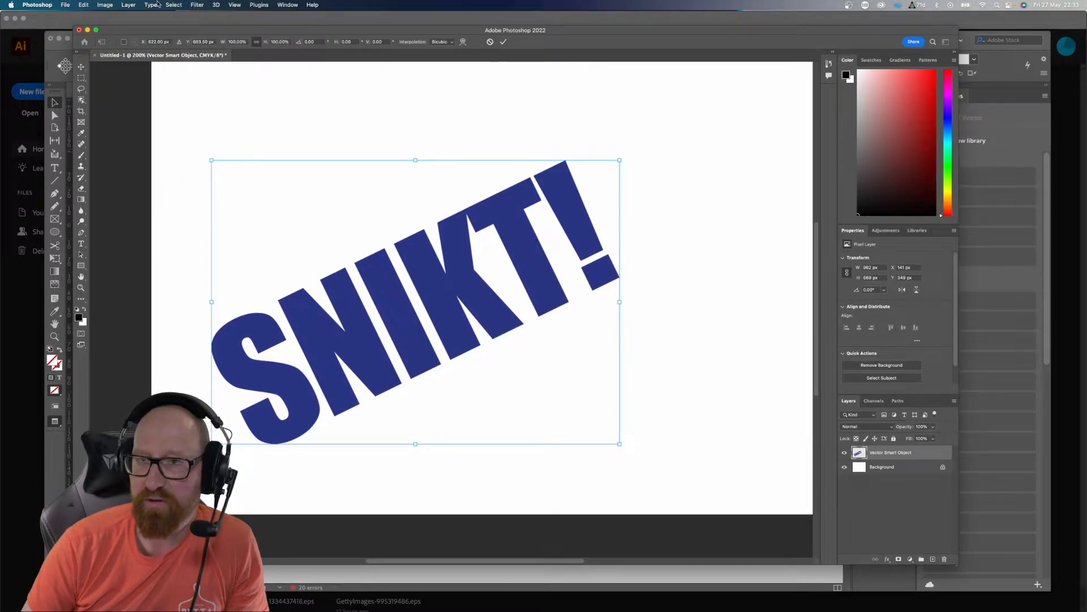
click(195, 5)
mouse_move(83, 5)
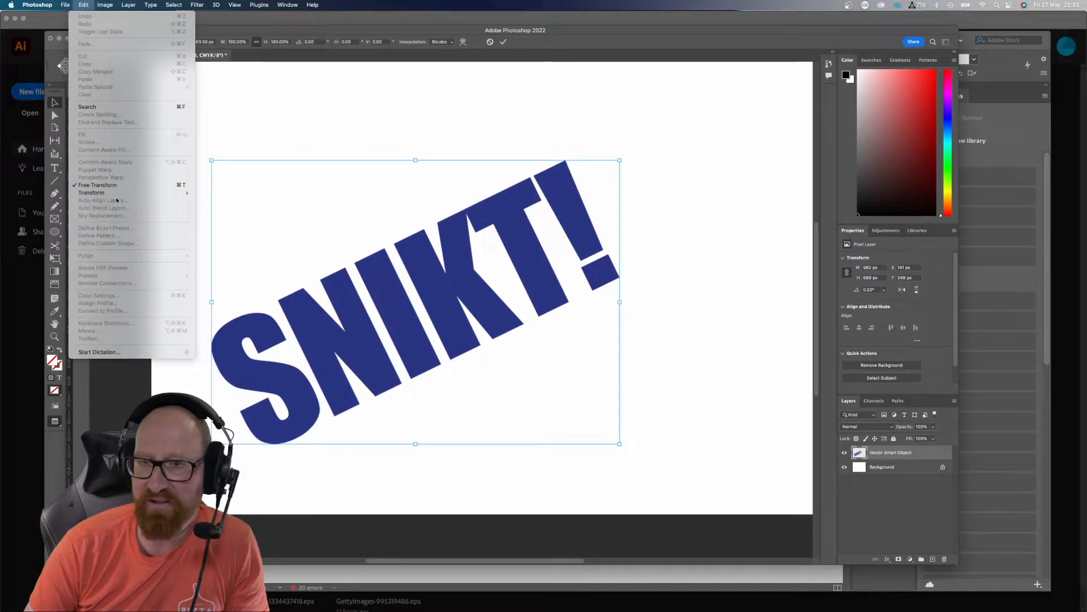
mouse_move(113, 192)
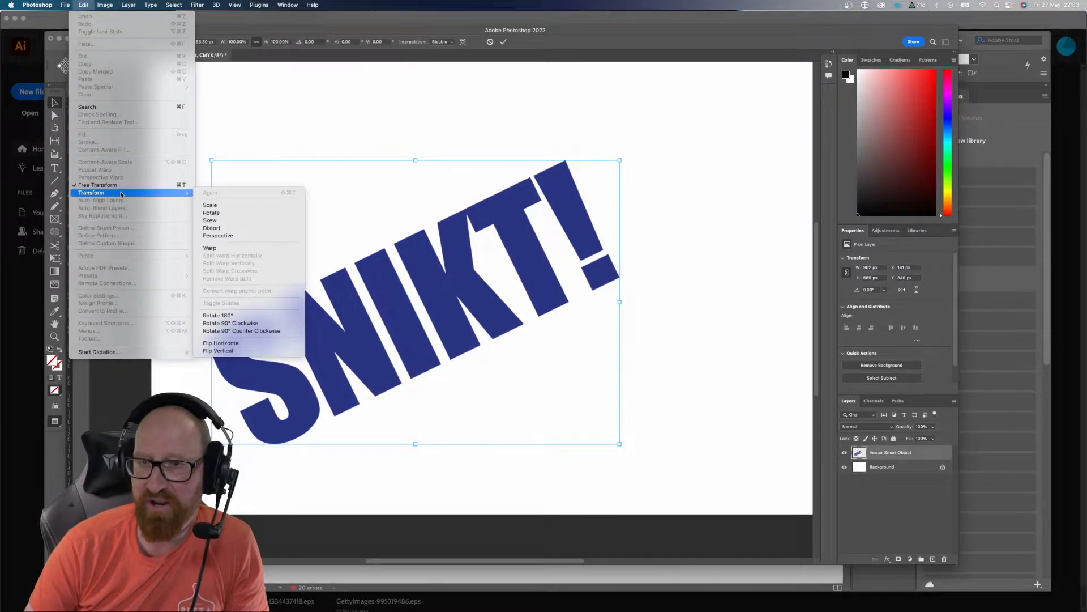
click(234, 238)
drag(620, 161, 616, 209)
key(super+z)
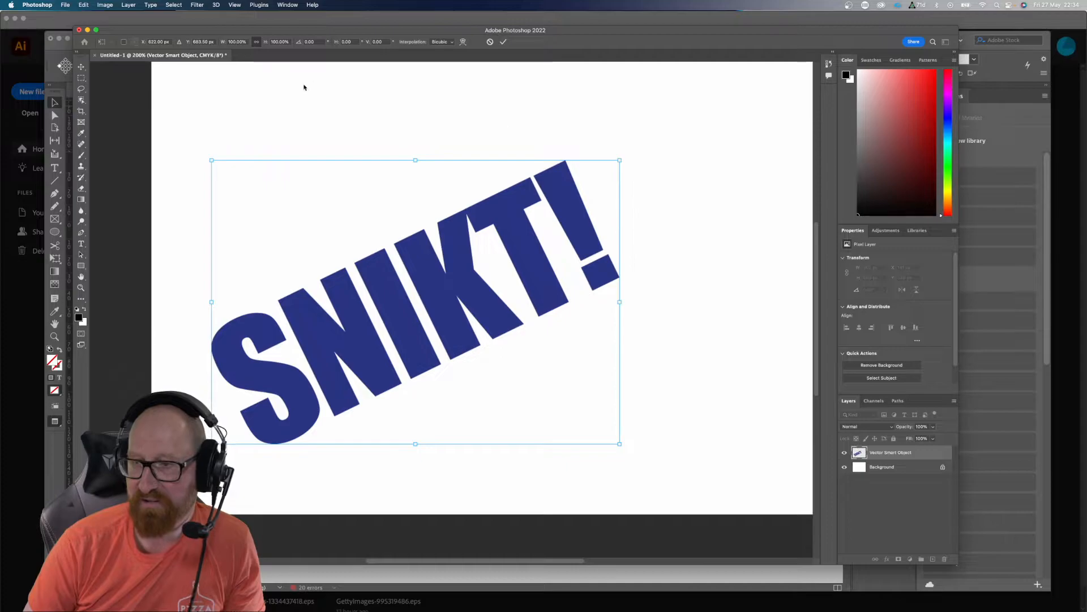
Step: Distort the SNIKT! layer by its corners so the letters shrink toward the exclamation mark, and apply the transform
click(107, 5)
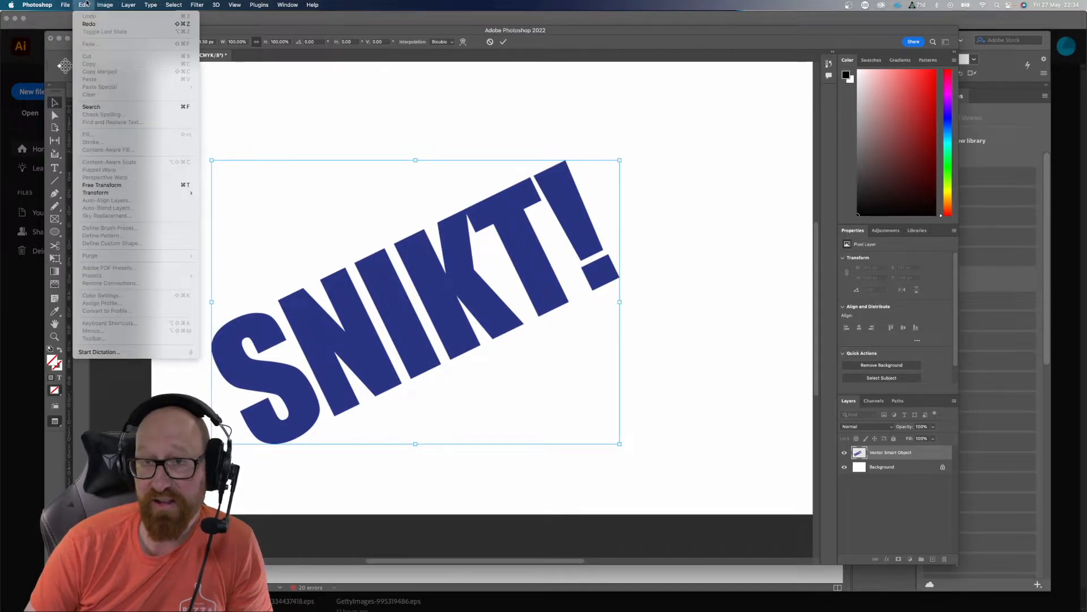
mouse_move(161, 198)
click(250, 228)
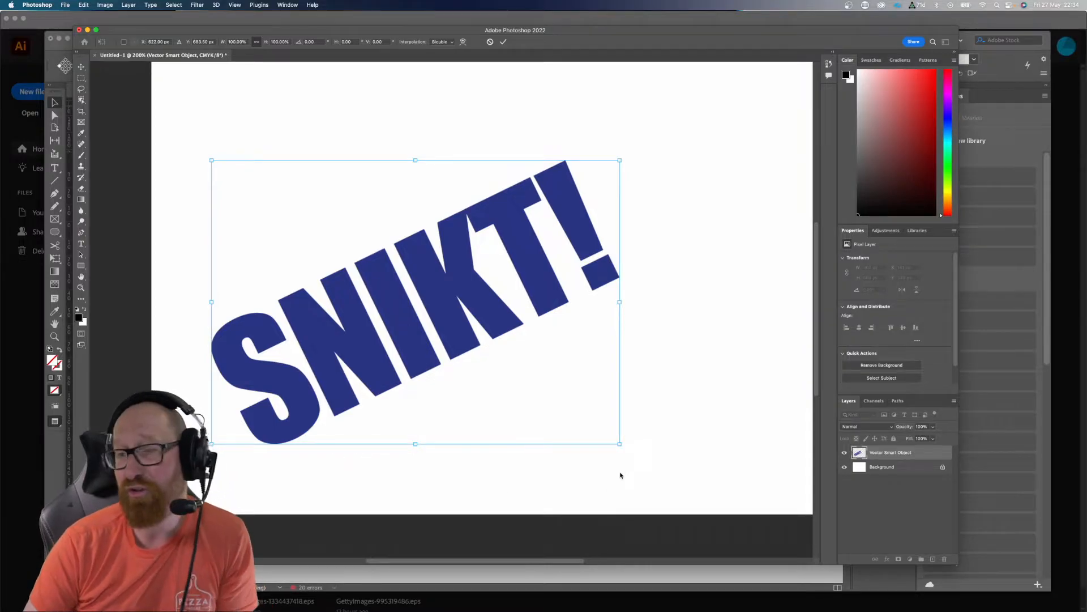
drag(619, 444, 616, 384)
drag(615, 162, 563, 165)
drag(388, 163, 394, 187)
drag(614, 381, 673, 374)
drag(573, 190, 570, 203)
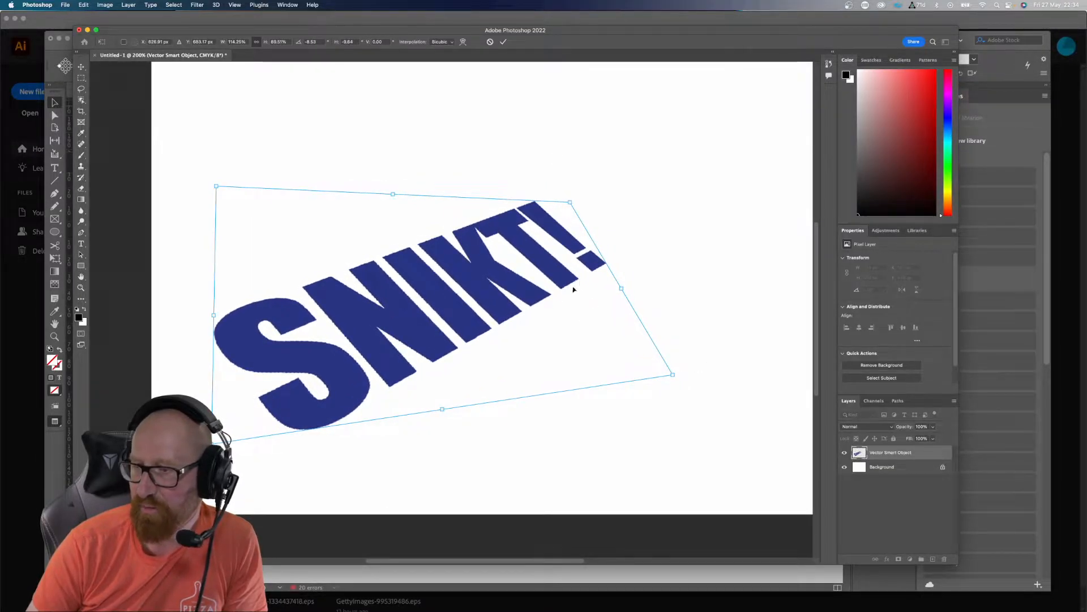
key(Return)
key(super+minus)
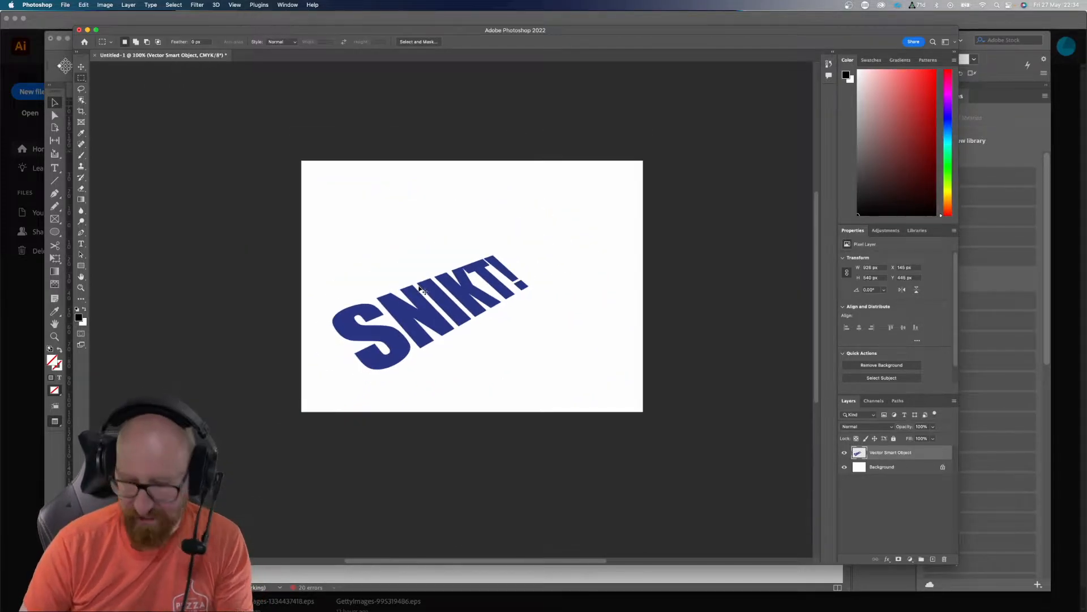
Step: Copy the whole canvas with the distorted lettering, paste it on page 7 in InDesign and move it above Wolverine's shoulder
key(super+a)
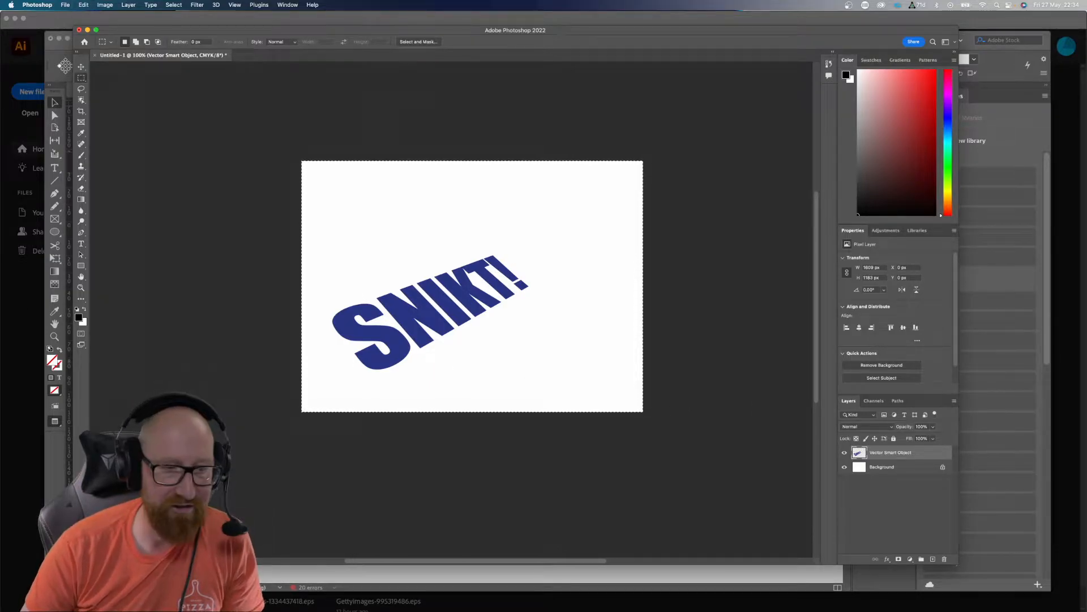
click(62, 318)
click(176, 385)
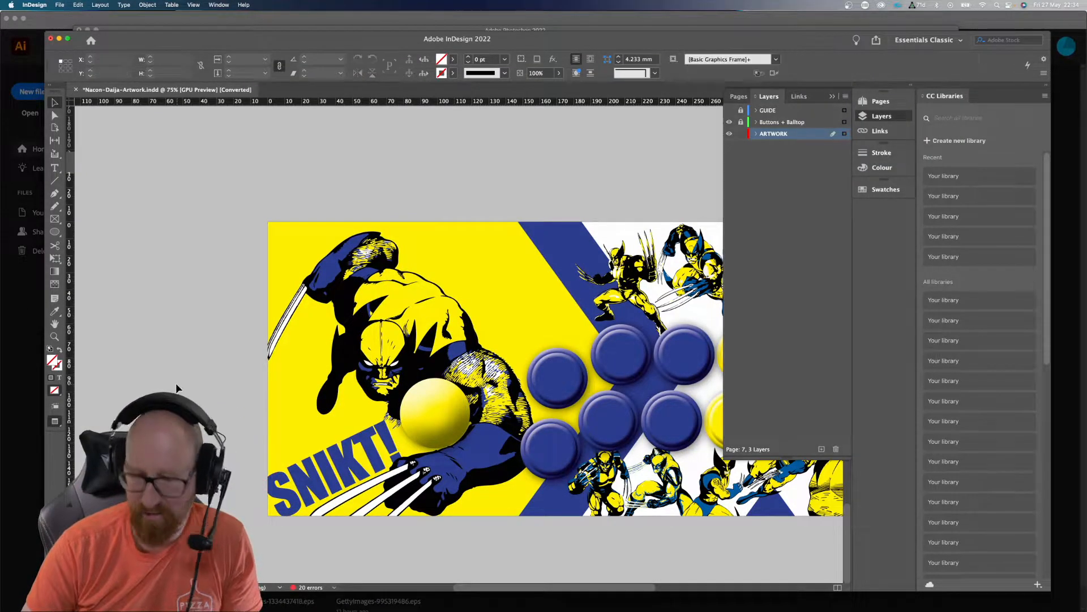
key(super+v)
drag(459, 368, 477, 268)
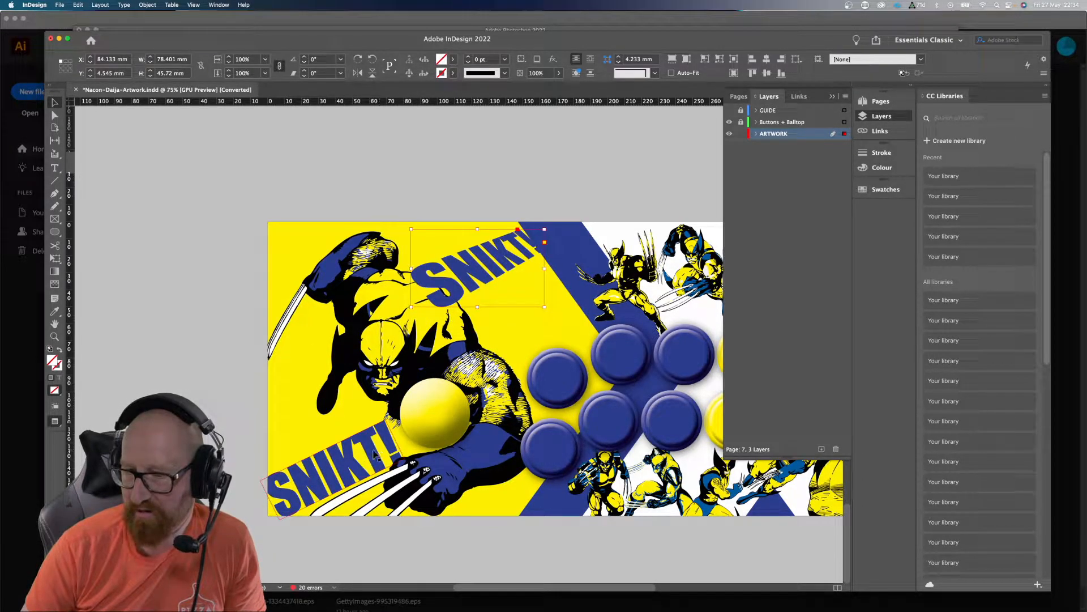
Step: Move the original SNIKT! text frame off the page and place the distorted lettering in its lower-left spot above the claws
click(365, 466)
drag(365, 465, 194, 348)
drag(480, 270, 372, 450)
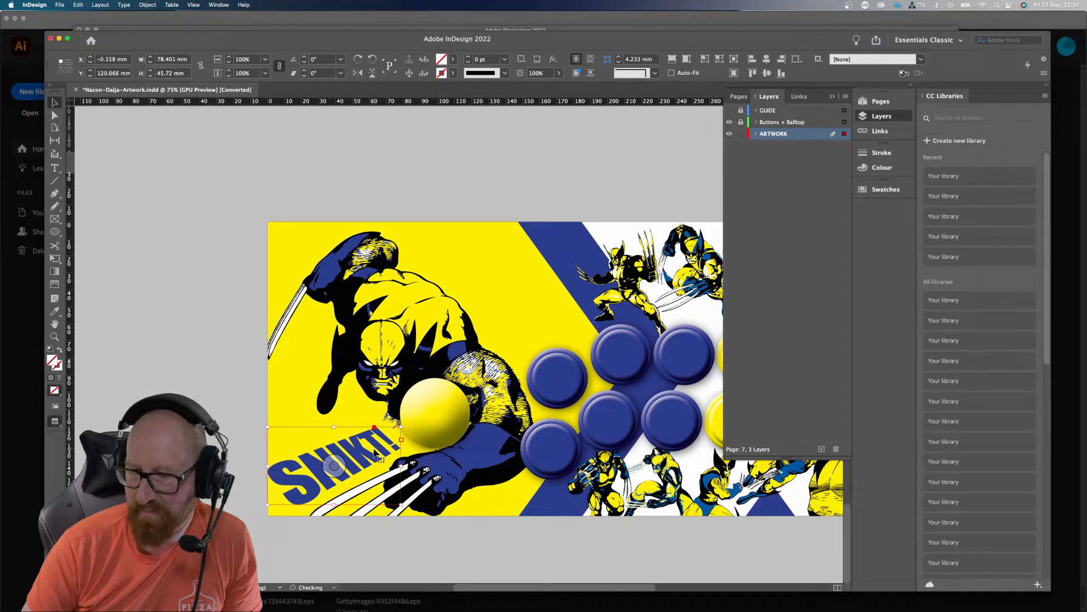
click(201, 250)
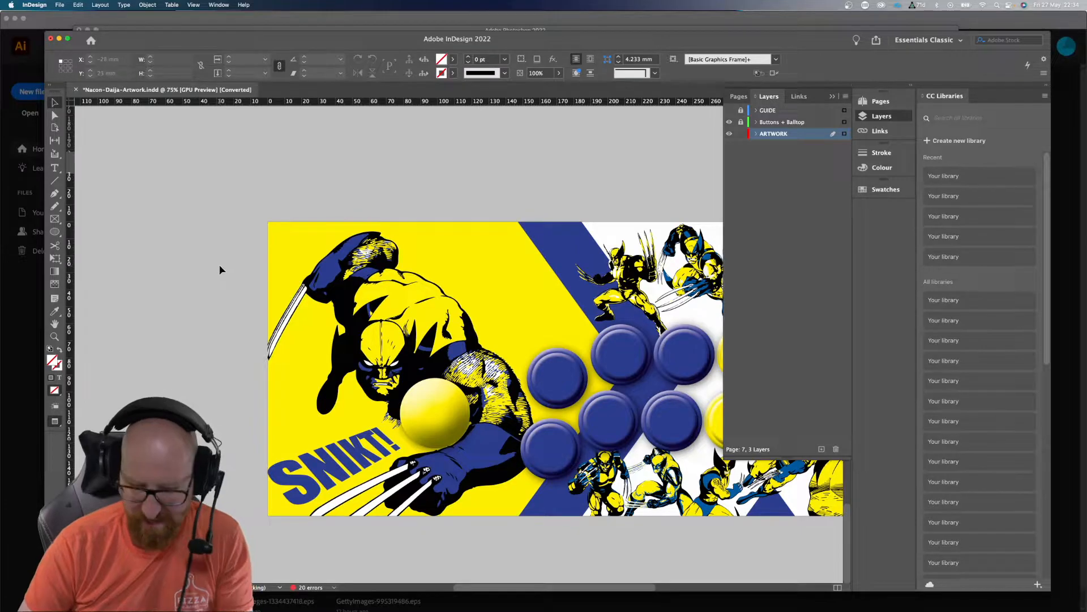
Step: Examine the distorted SNIKT! lettering at 100% and its fit with the rest of the page 7 artwork at 75%
key(super+equal)
drag(330, 418, 471, 376)
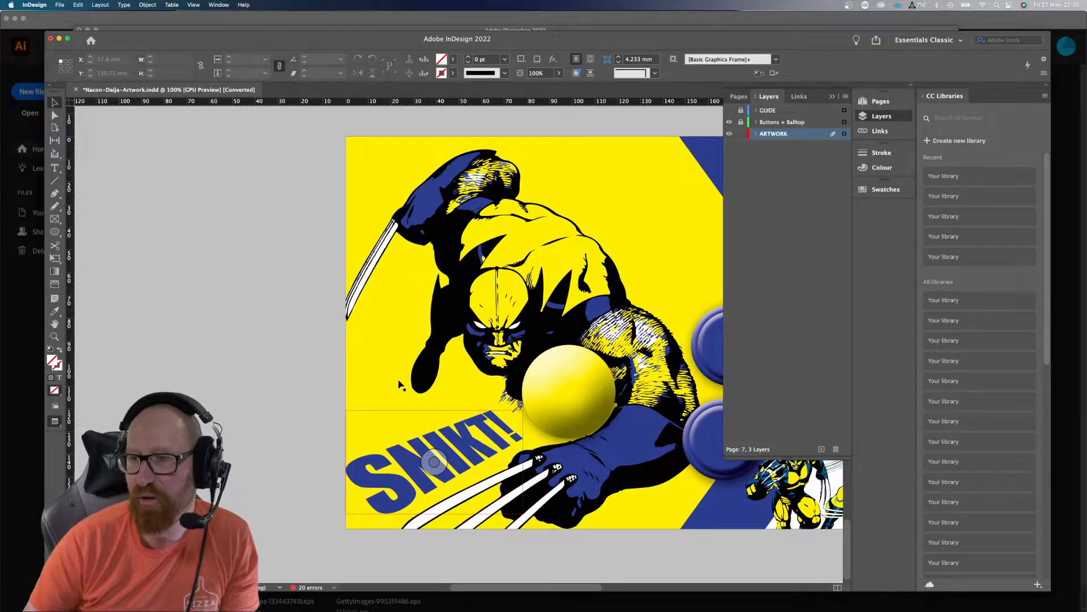
drag(472, 390, 452, 382)
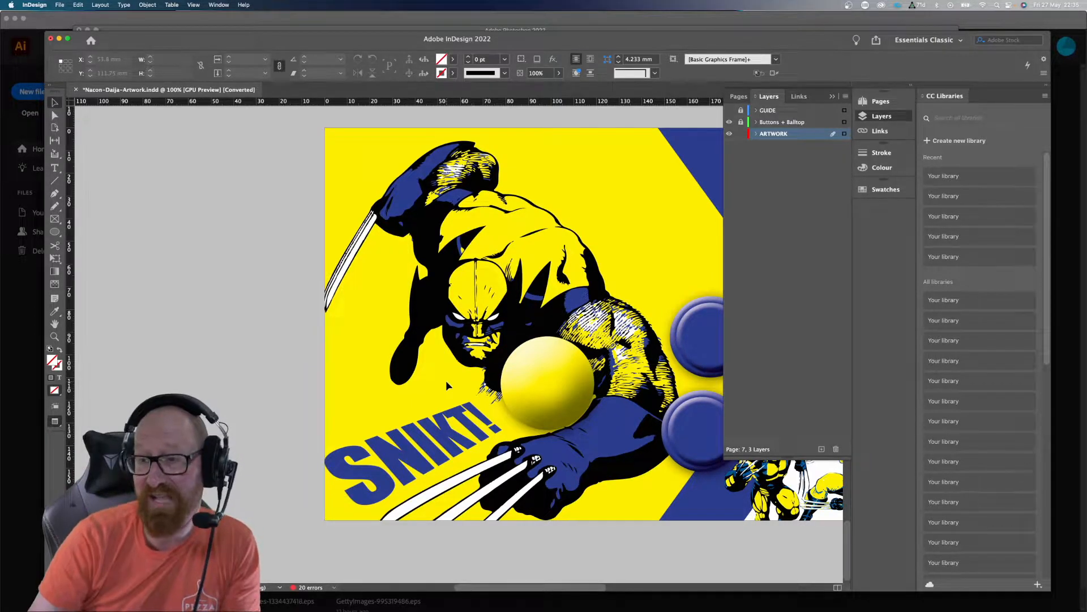
key(super+minus)
drag(504, 455, 347, 363)
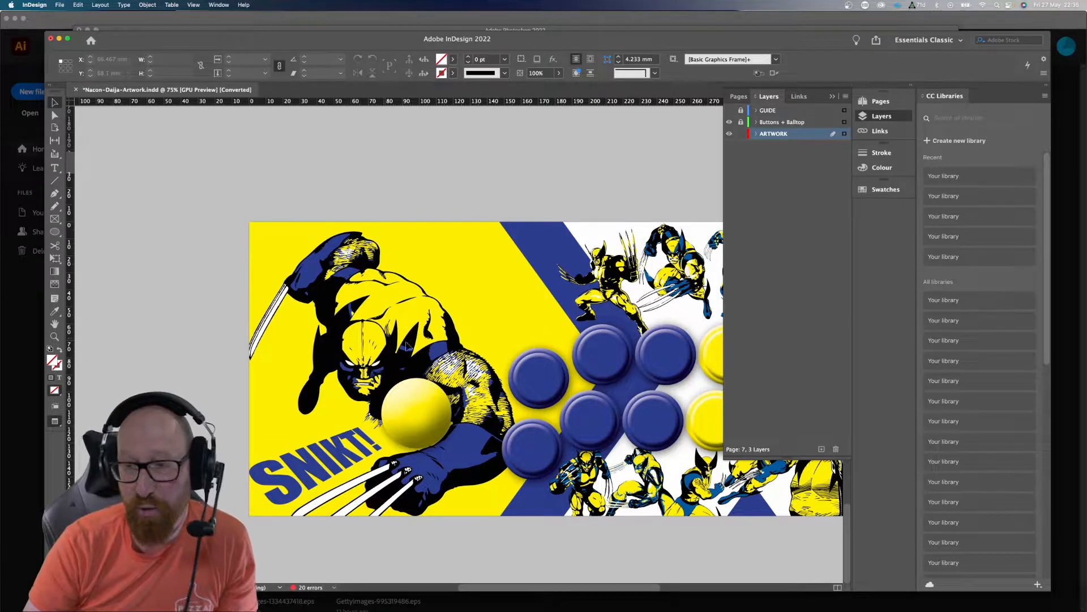
scroll(485, 323, right, 5)
scroll(398, 304, left, 8)
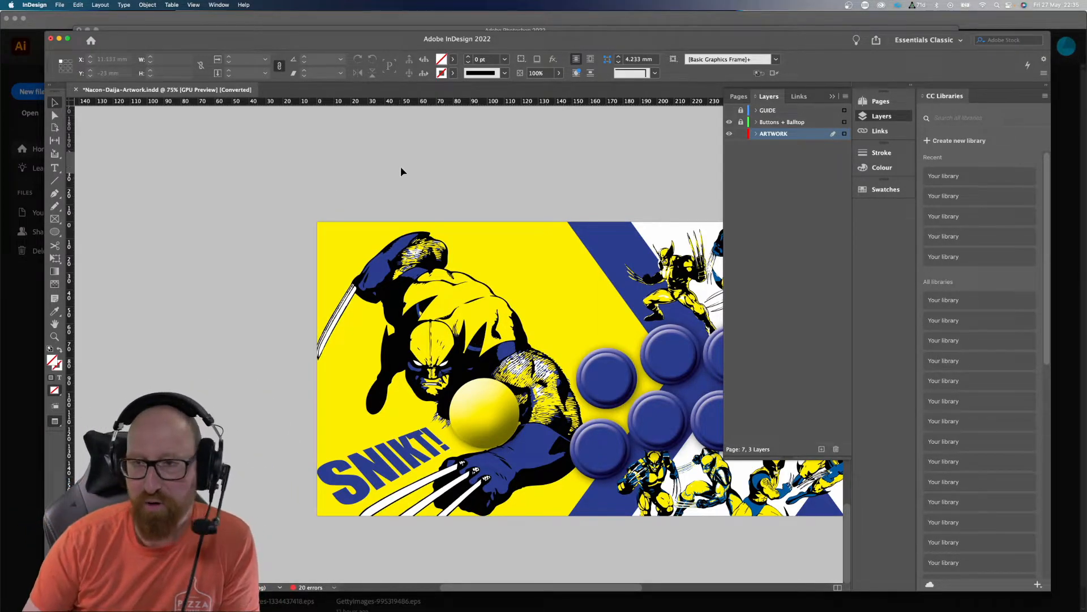
scroll(543, 257, right, 5)
scroll(428, 222, left, 2)
scroll(466, 308, left, 2)
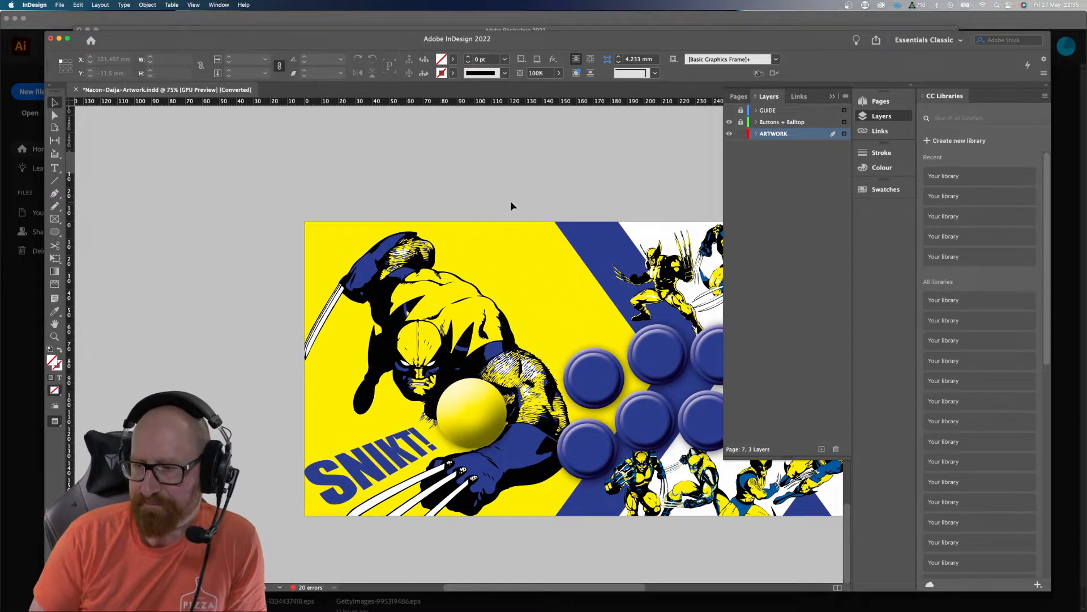
scroll(526, 304, left, 1)
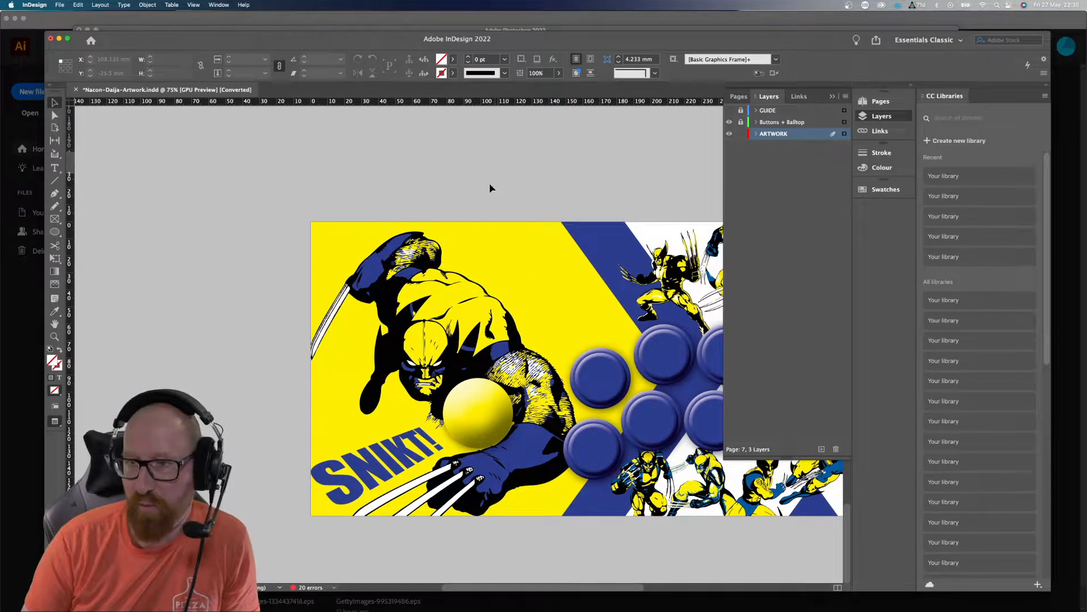
scroll(465, 209, left, 1)
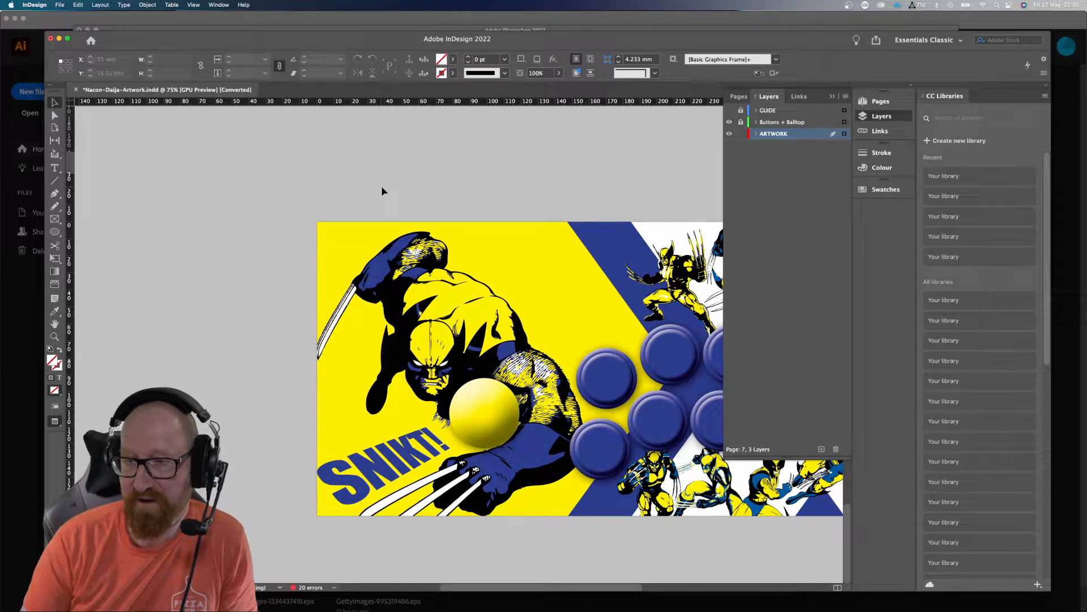
Step: Save the document as a new InDesign file named Nacon-Daija-Artwork-2 in The Wolverine folder, keeping the original file
key(super+s)
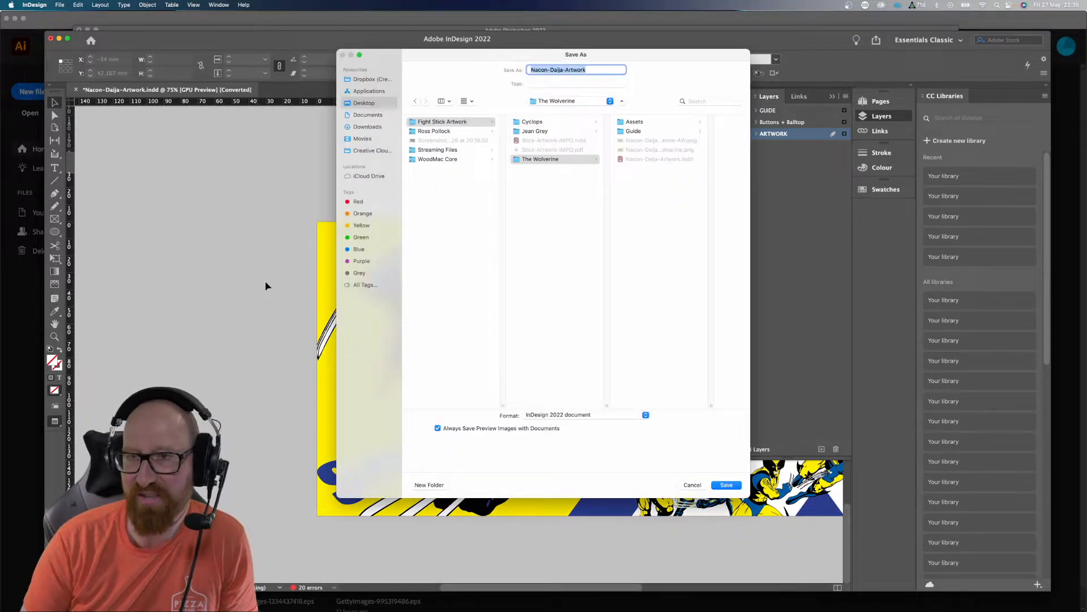
click(647, 196)
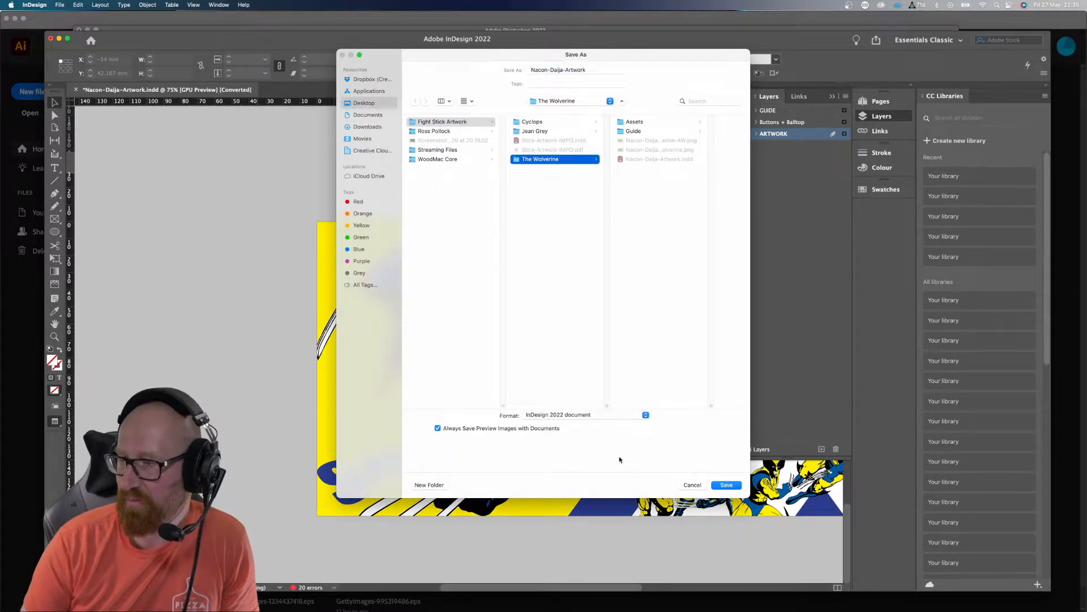
click(735, 487)
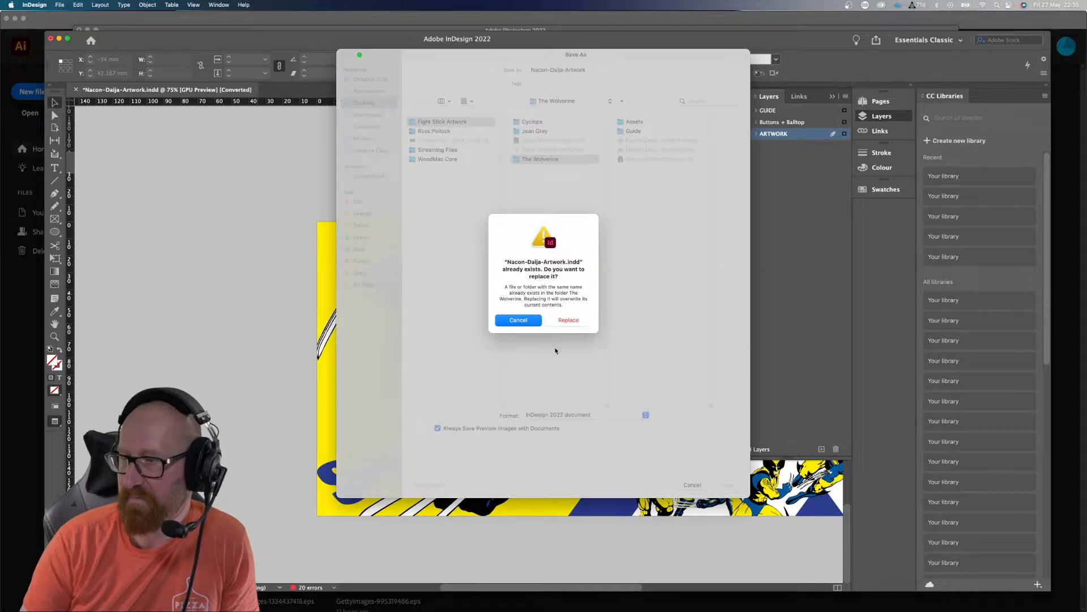
click(517, 321)
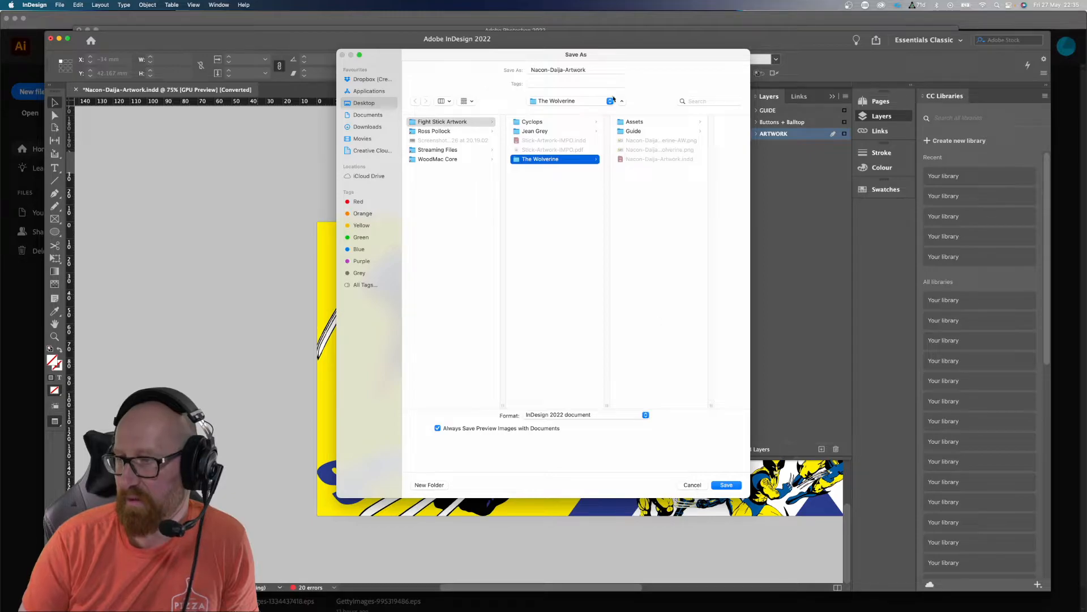
click(606, 71)
text(-2)
key(Return)
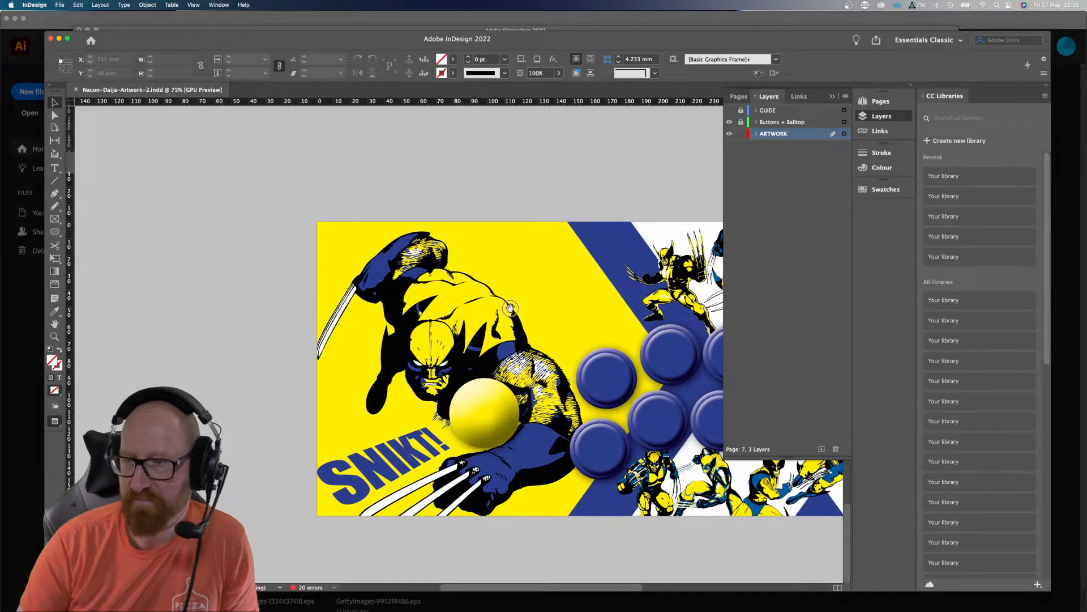
Step: Check the remaining page 7 artwork, close the document, and leave InDesign and Illustrator for the Fight Stick Artwork folder in Finder
scroll(464, 271, right, 10)
drag(401, 304, 404, 305)
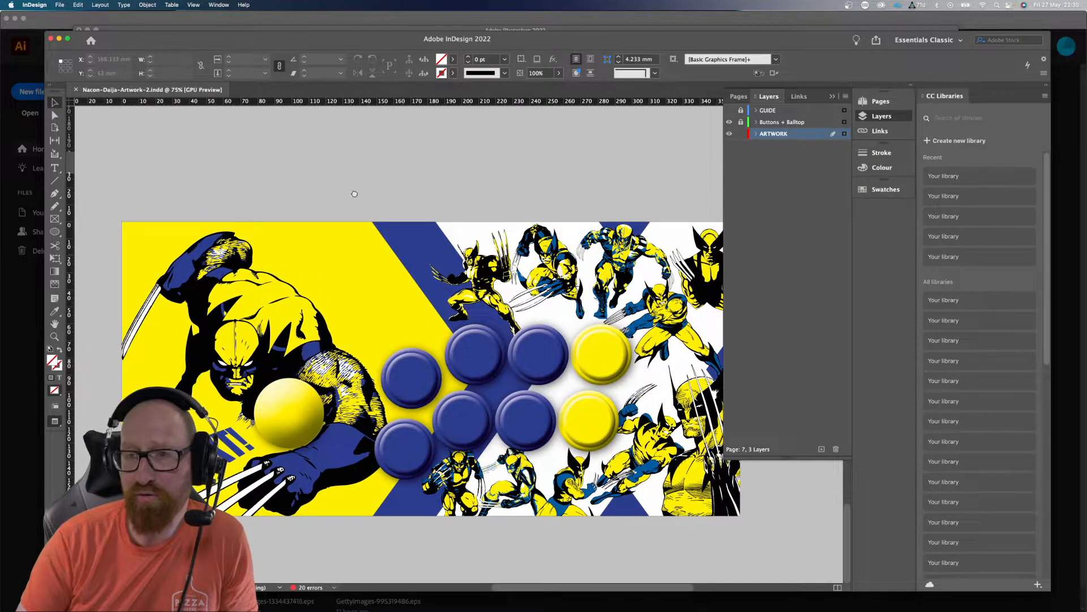
key(w)
key(super+w)
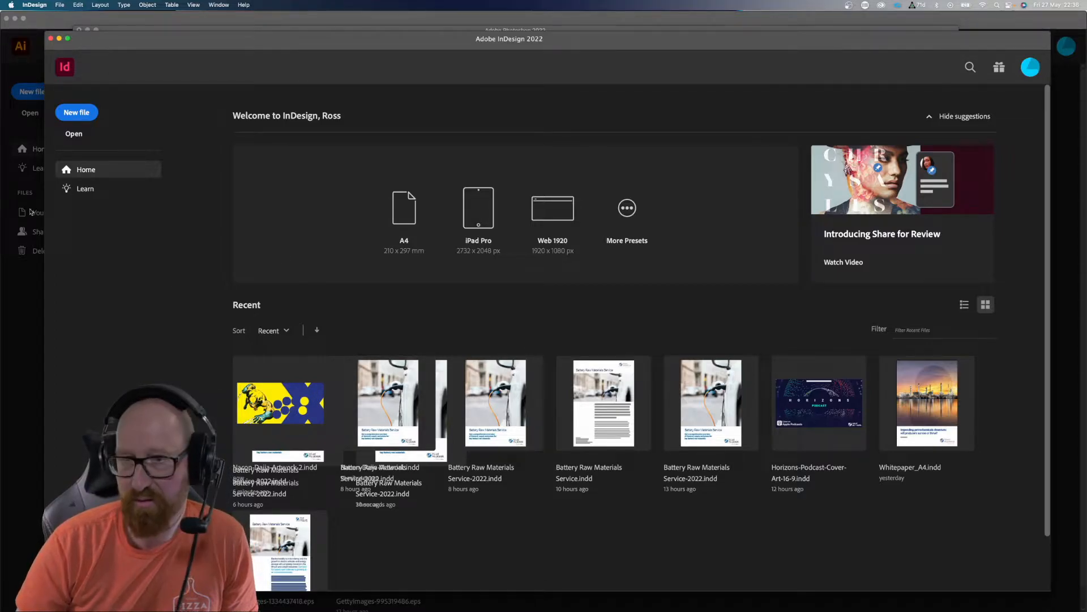
click(29, 360)
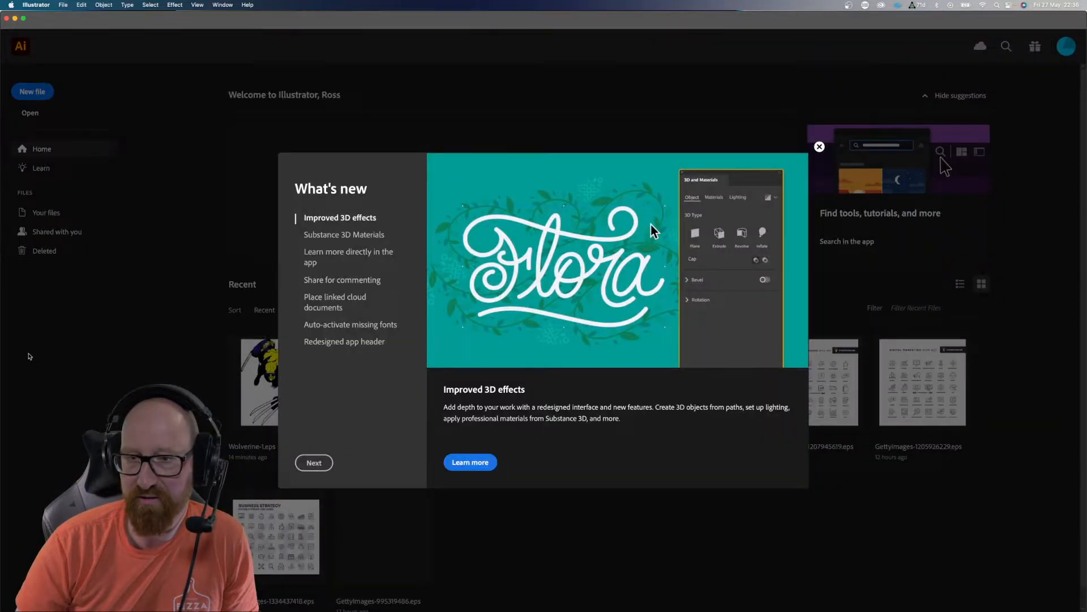
click(24, 18)
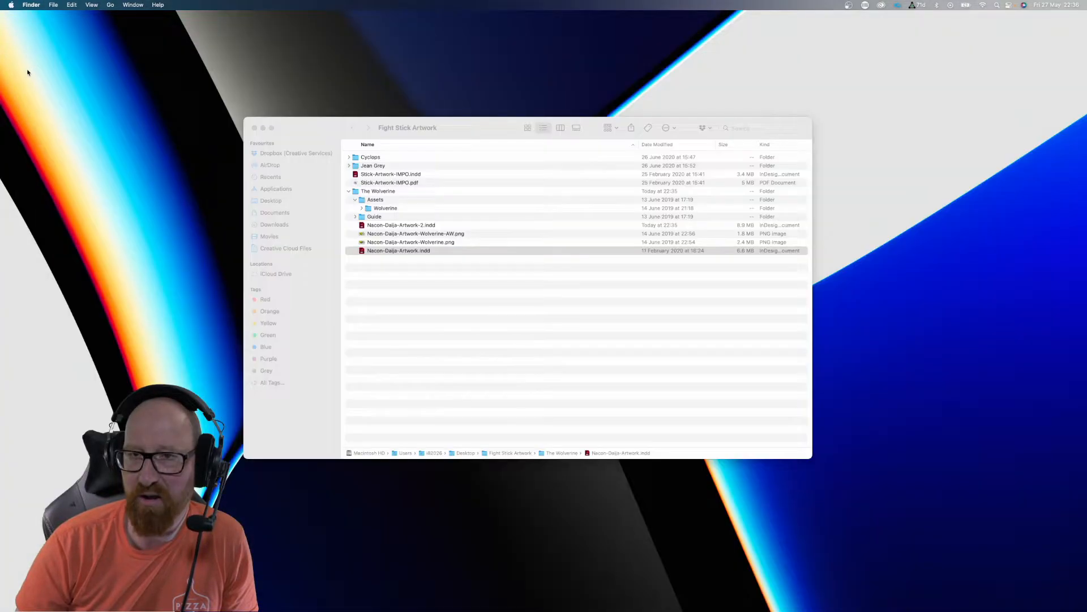
key(super+Tab)
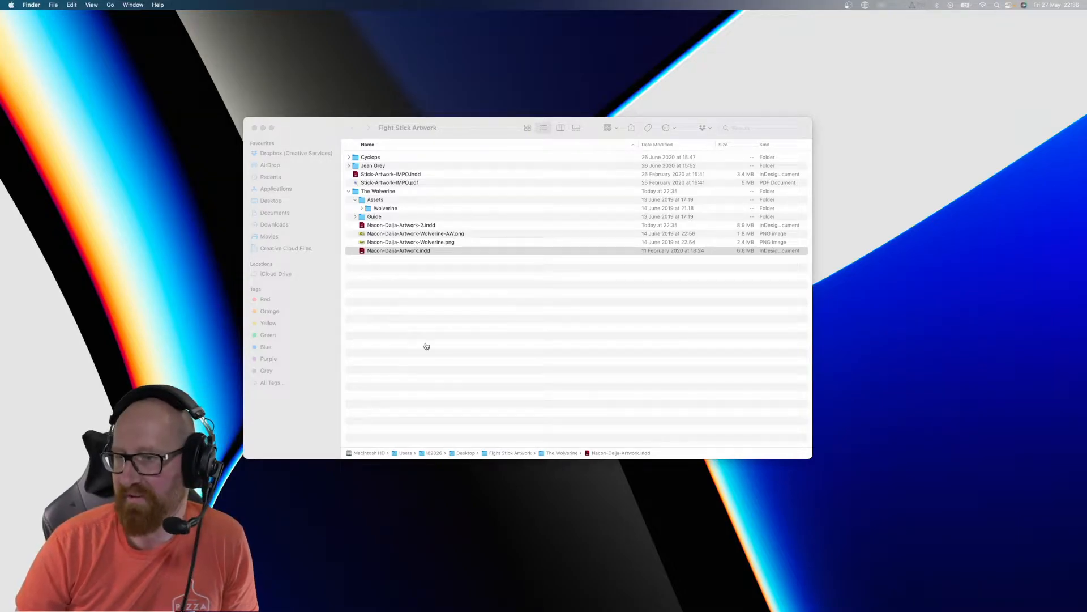
Step: Preview Nacon-Daija-Artwork-Wolverine-AW.png and Nacon-Daija-Artwork-Wolverine.png one after the other from The Wolverine folder
click(447, 251)
click(436, 238)
key(space)
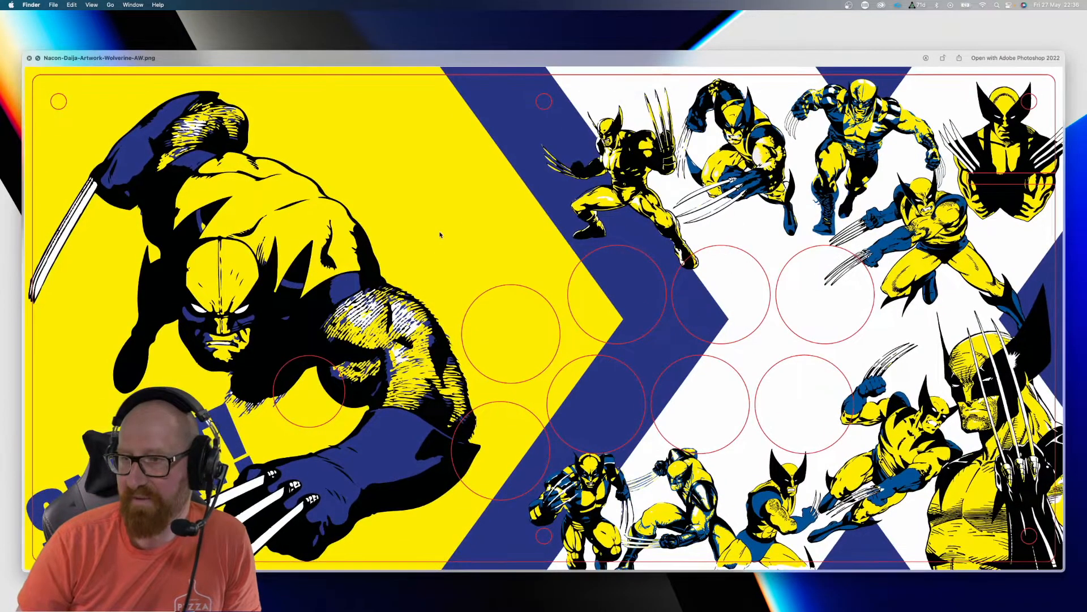
key(space)
click(410, 243)
key(space)
key(space)
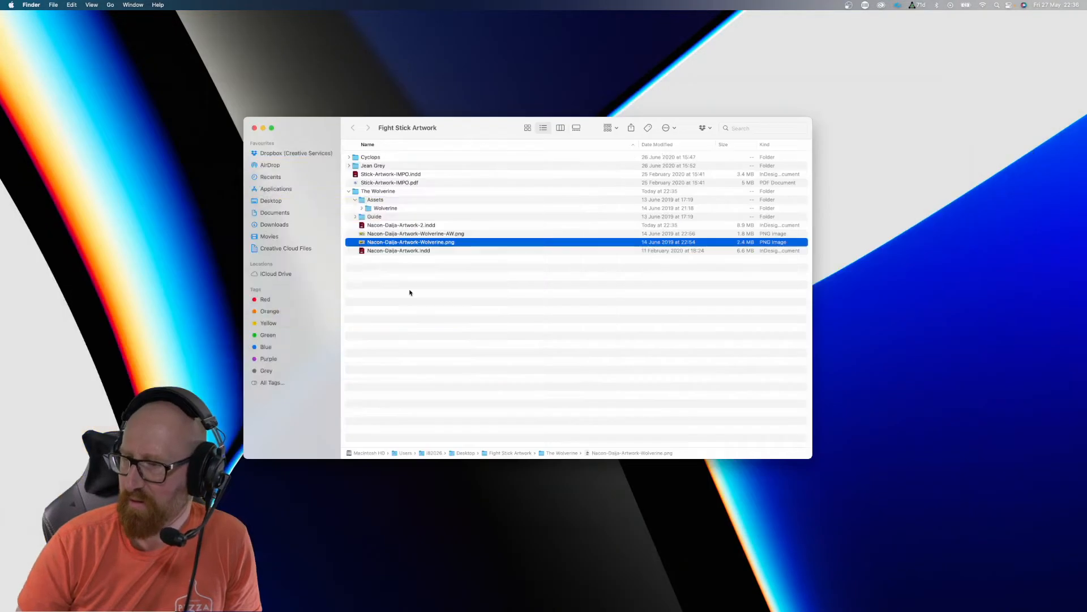
Step: Examine the guide outlines over the artwork in Nacon-Daija-Artwork-Wolverine-AW.png once more, and close the preview
key(Up)
key(space)
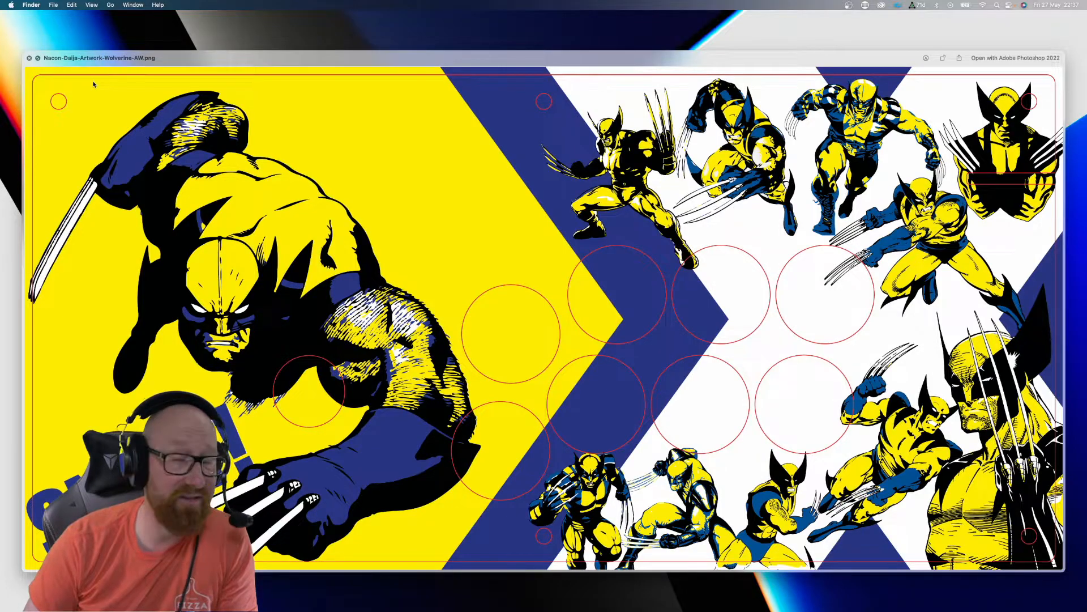
key(space)
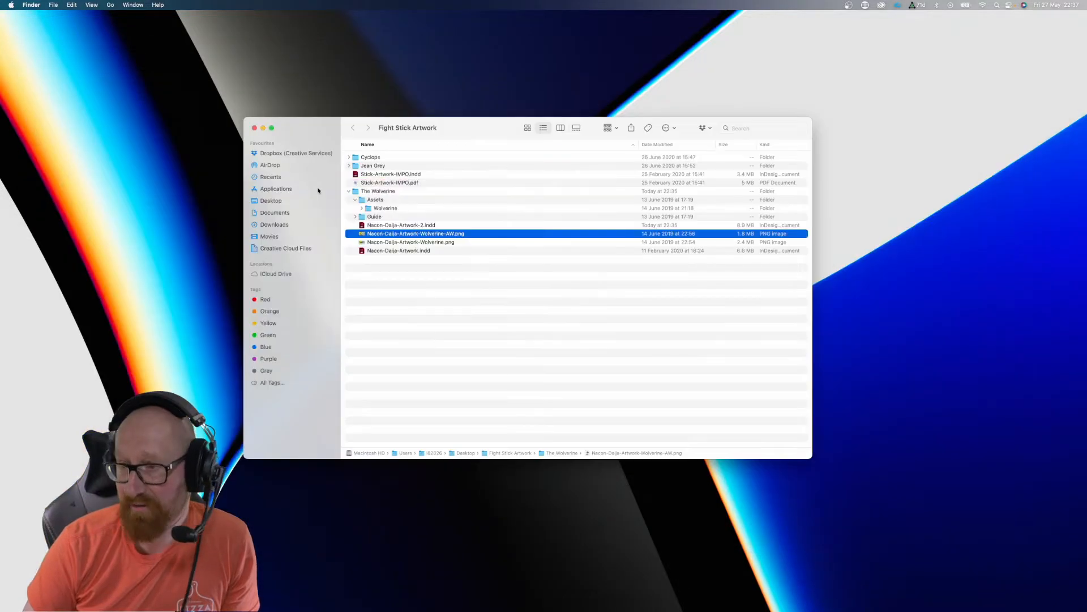
click(447, 305)
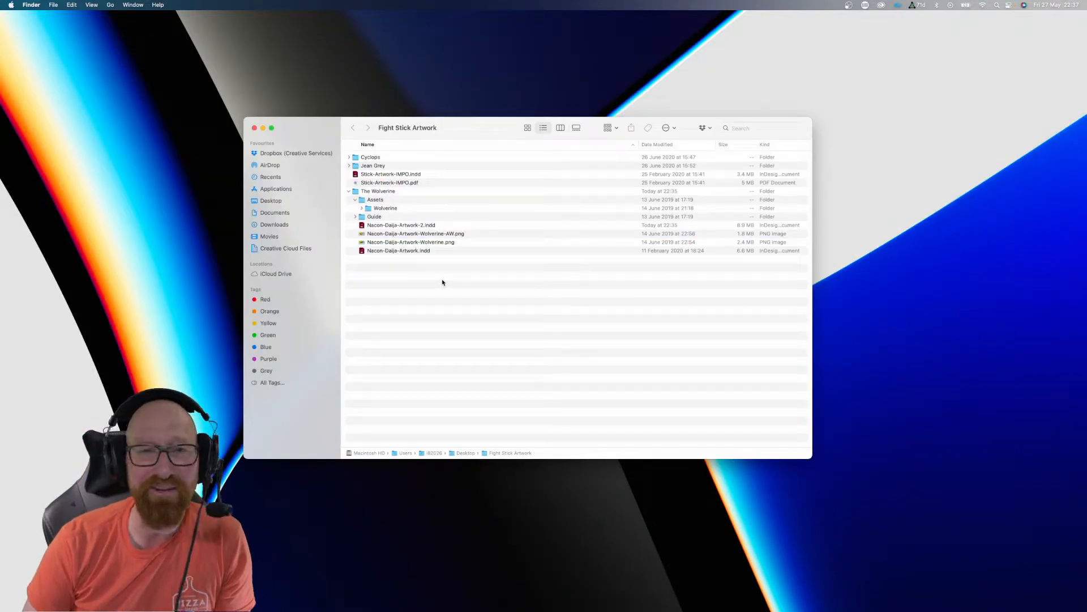
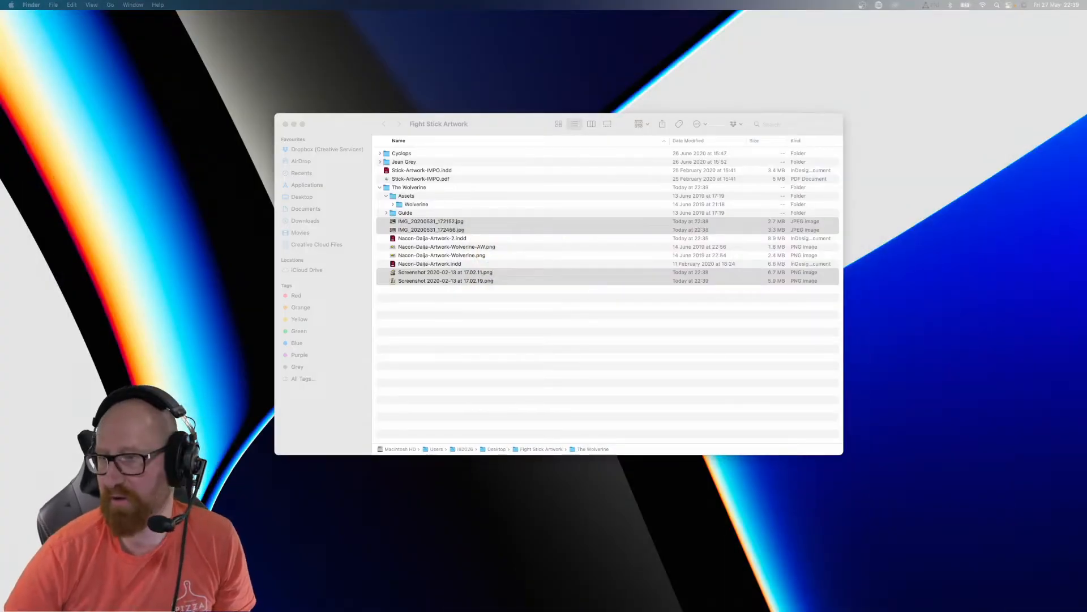
Step: Preview the four selected arcade cabinet photos together as an index sheet
key(space)
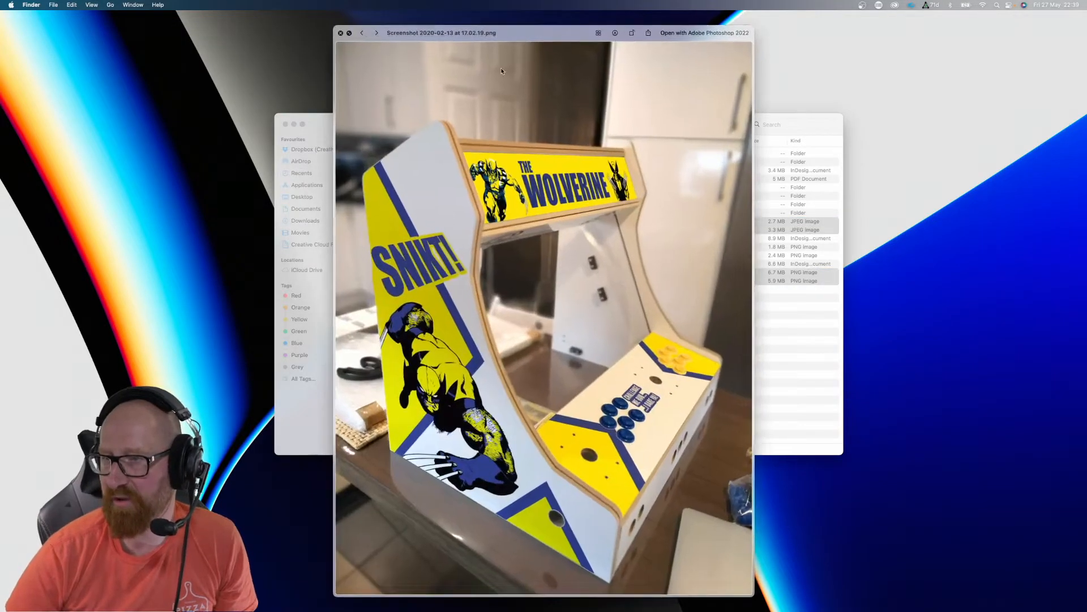
click(598, 32)
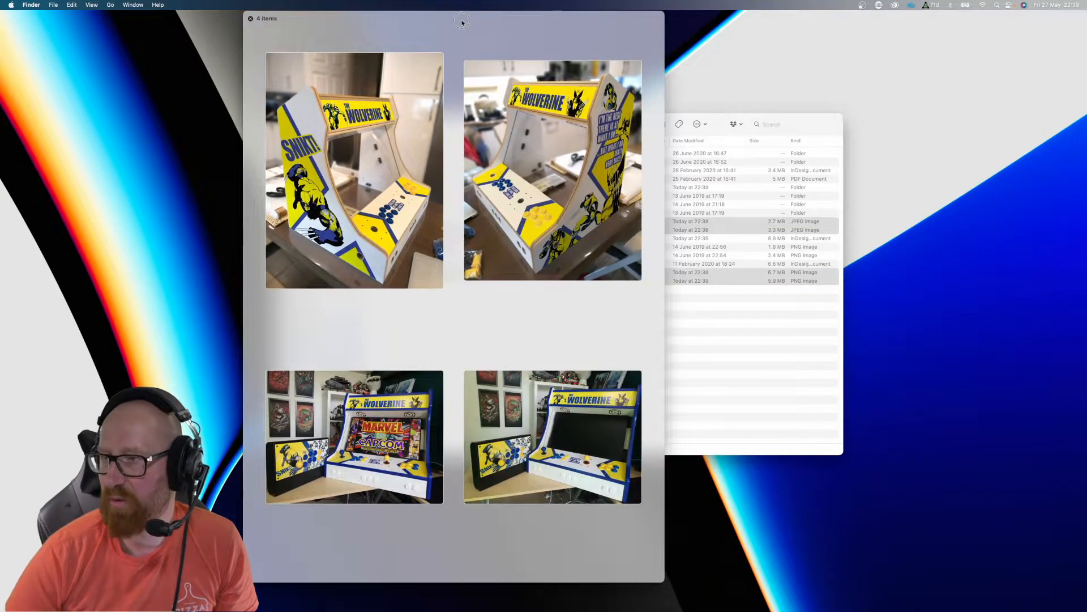
drag(462, 22, 494, 31)
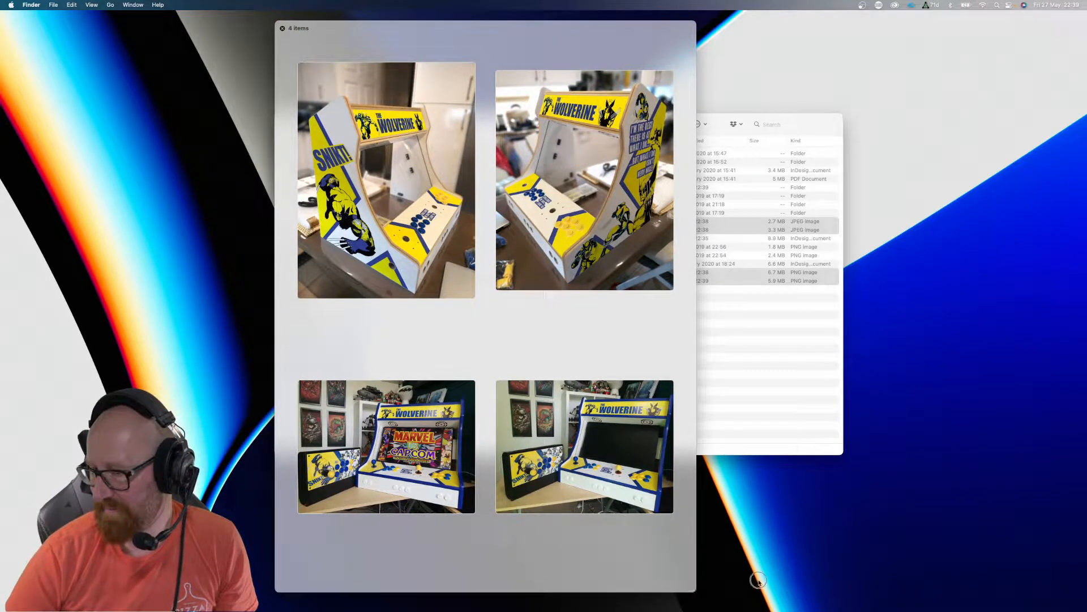
click(1009, 573)
key(space)
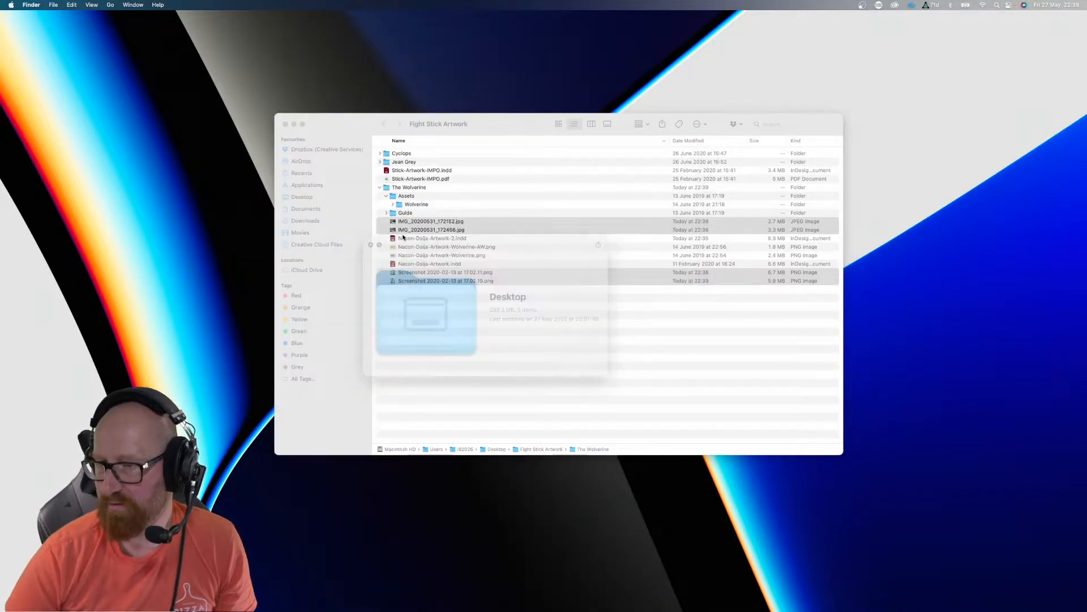
Step: Reopen the four cabinet photos as an index sheet and widen the preview window so the pictures appear larger
click(411, 225)
key(space)
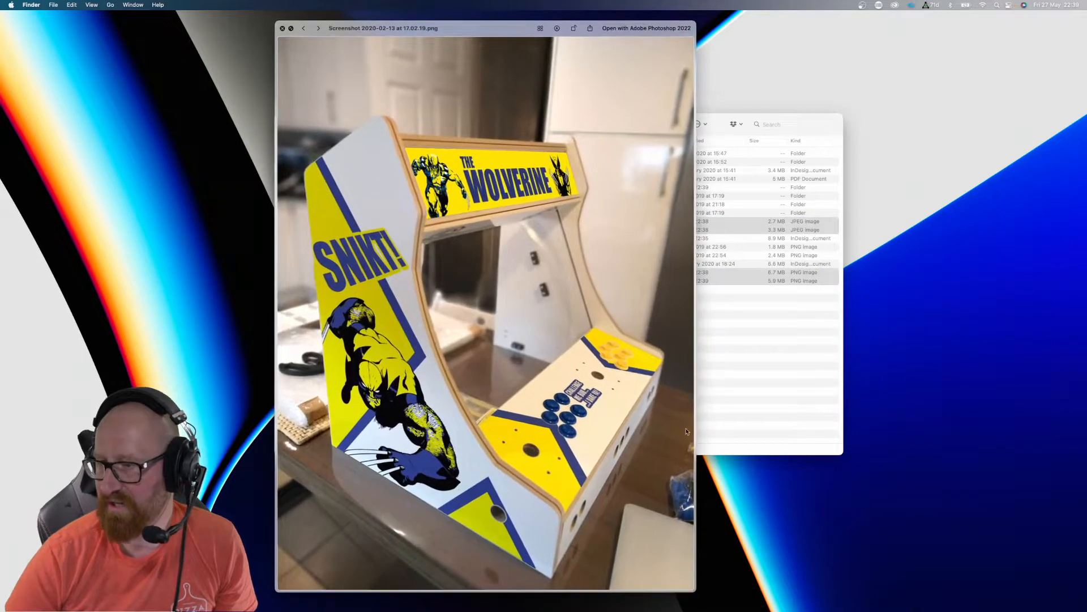
click(540, 28)
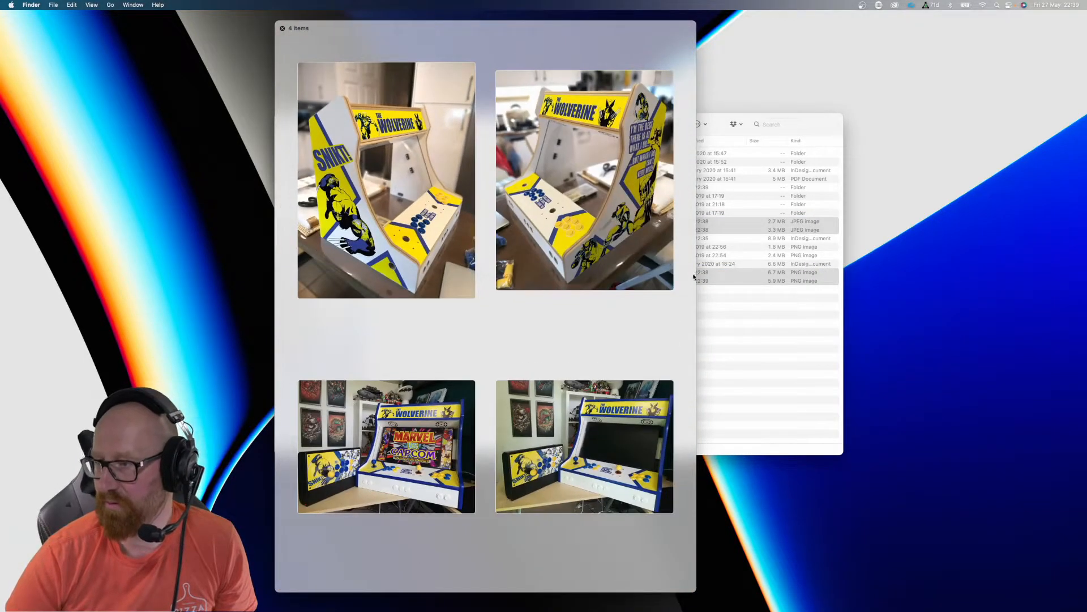
drag(697, 273, 1004, 299)
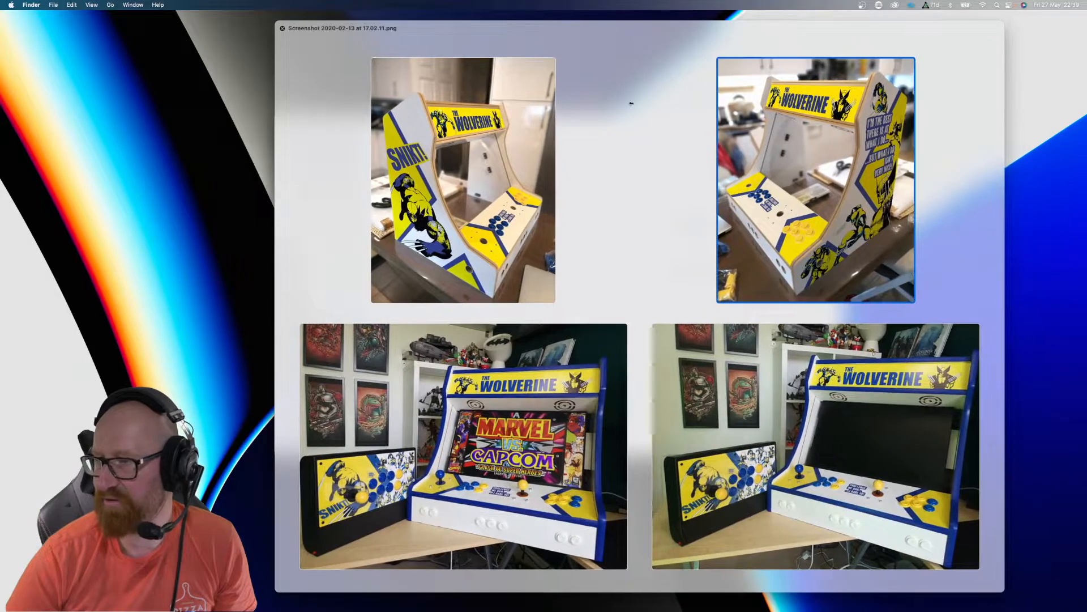
click(632, 103)
drag(598, 36, 521, 30)
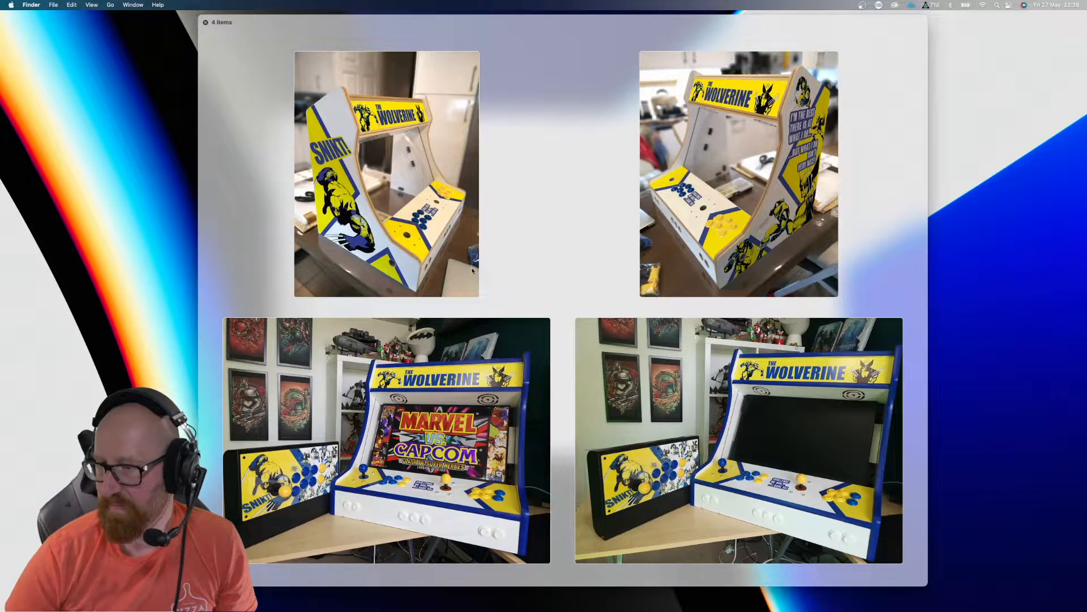
Step: View the cabinet photos one at a time up to the finished Wolverine cabinet beside the matching fight stick
click(527, 253)
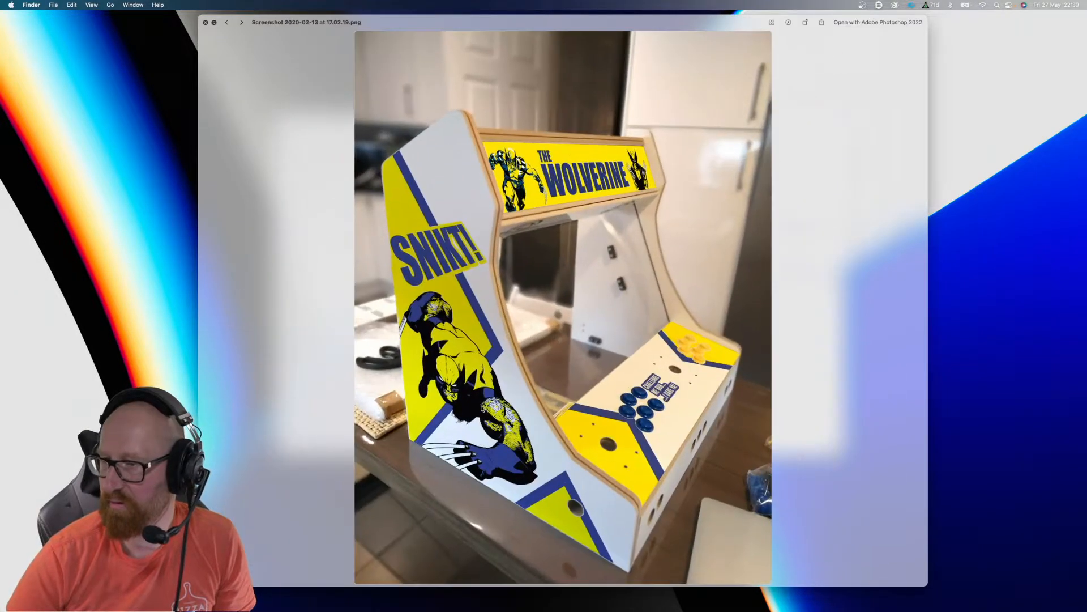
key(Right)
key(Right)
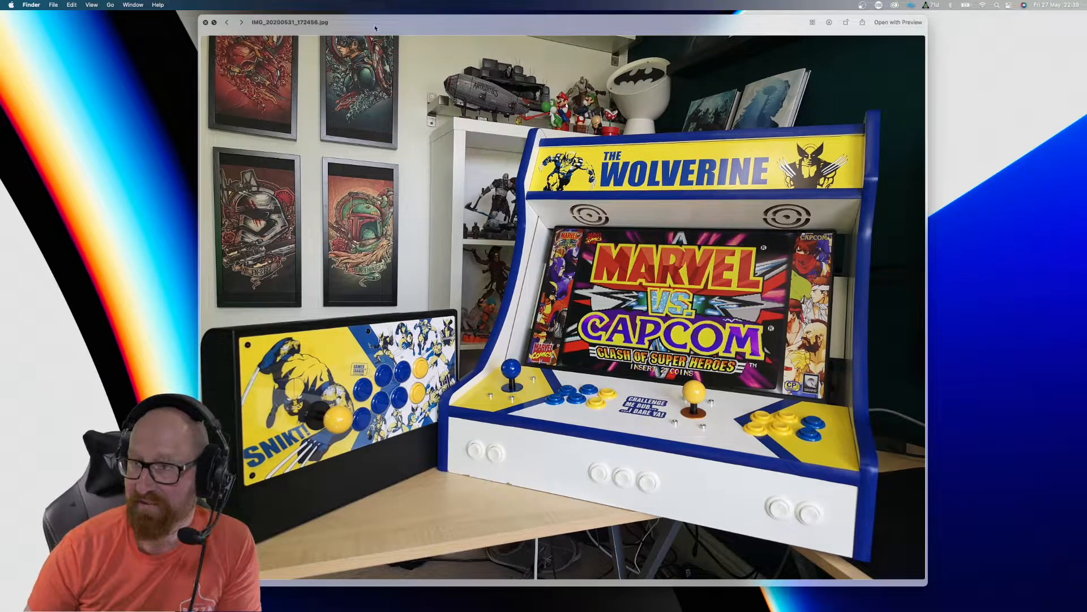
drag(376, 28, 485, 27)
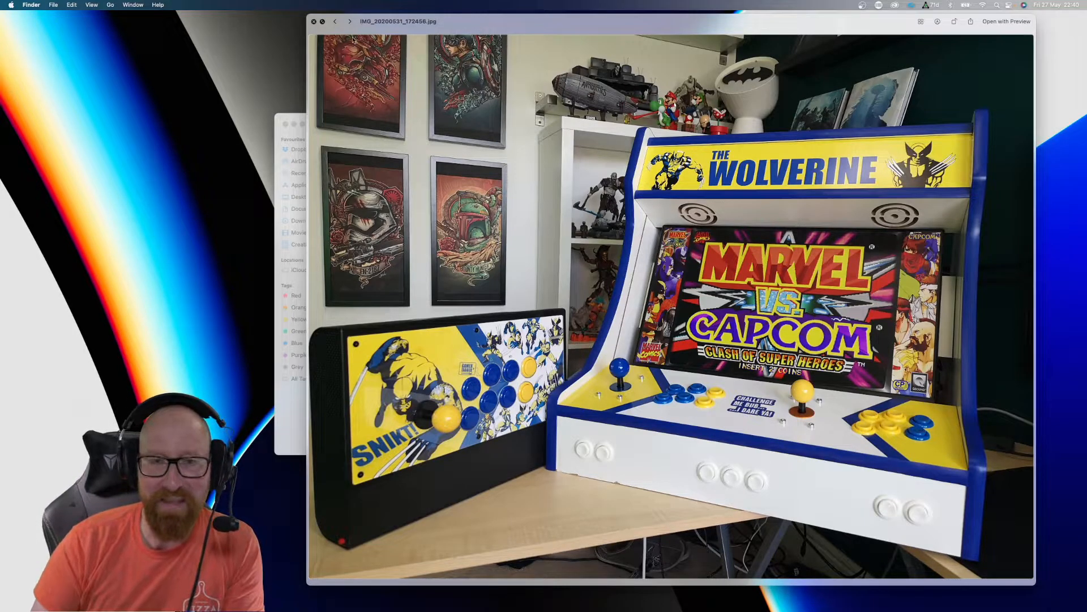
drag(530, 29, 516, 27)
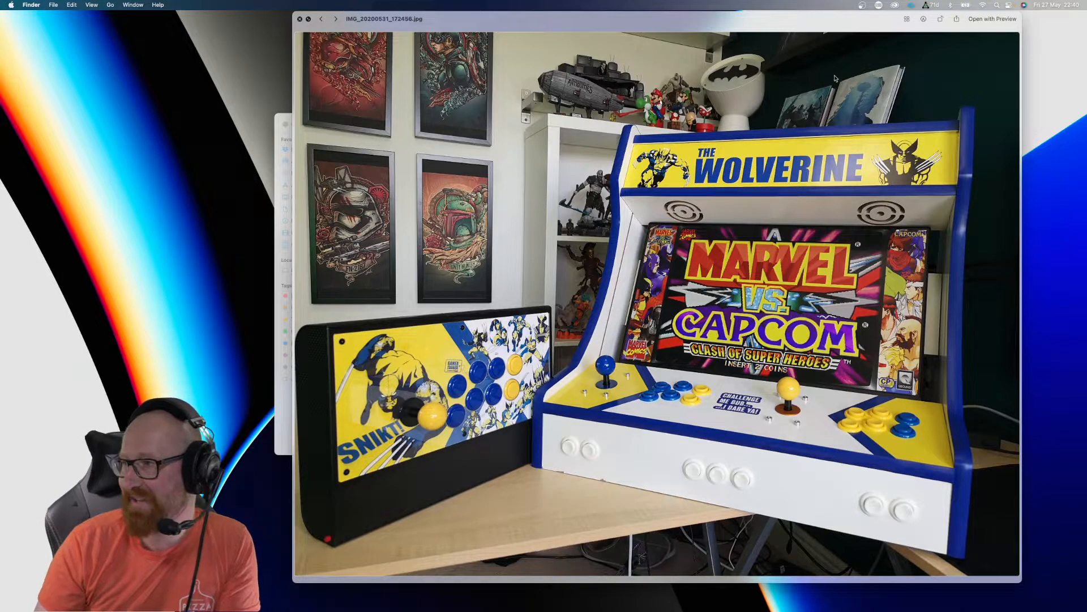
Step: Return to the index sheet and compare the two photos showing opposite sides of the unfinished cabinet
click(906, 20)
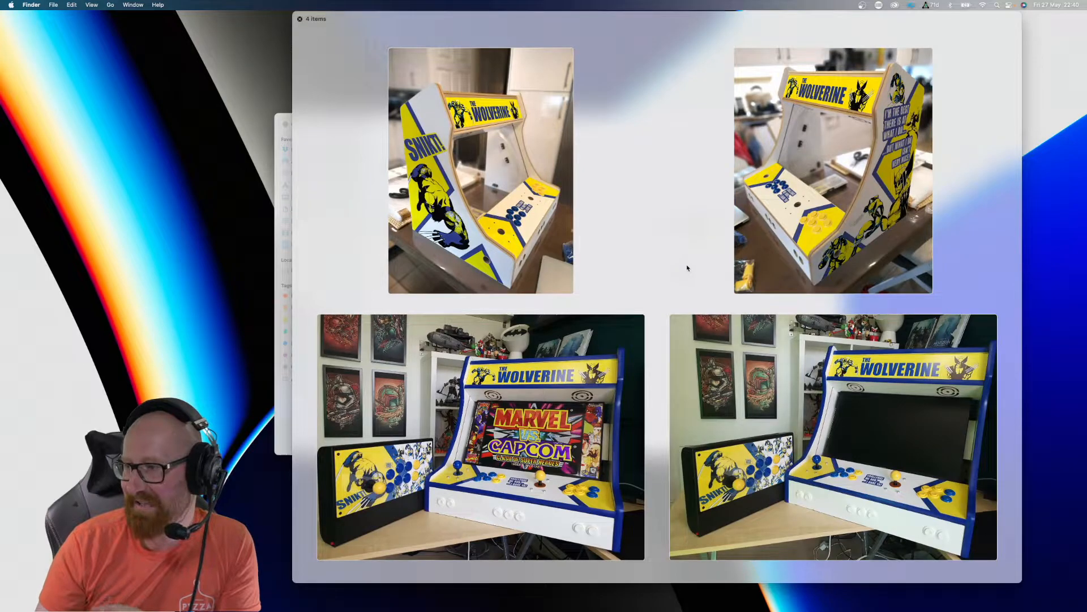
click(566, 265)
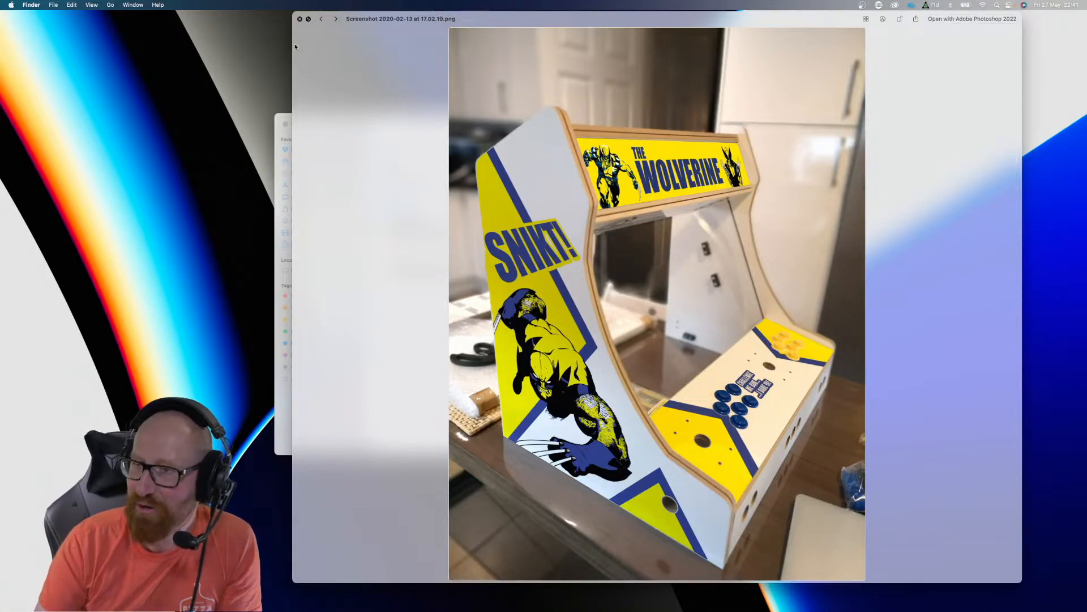
click(335, 19)
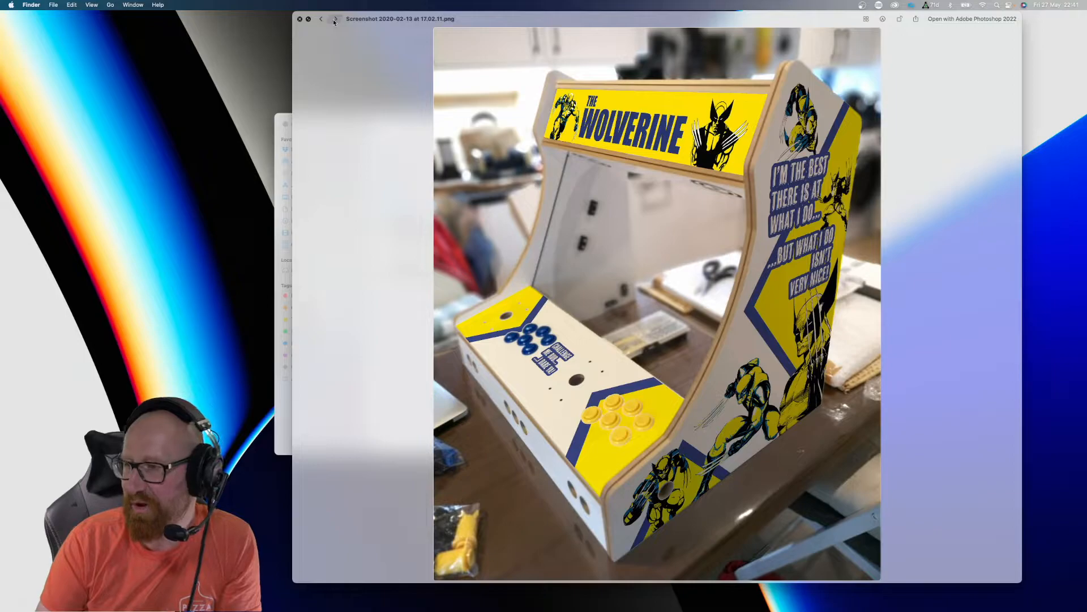
click(321, 19)
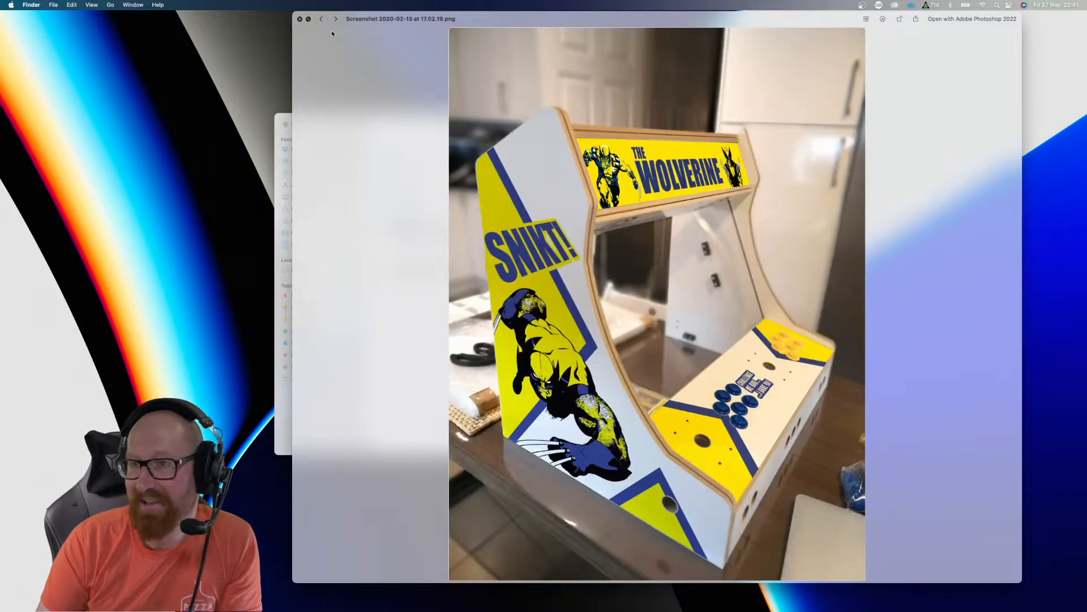
Step: Examine the "Challenge me bub... I dare ya!" lettering on the control panel up close in Screenshot 2020-02-13 at 17.02.11.png
click(336, 19)
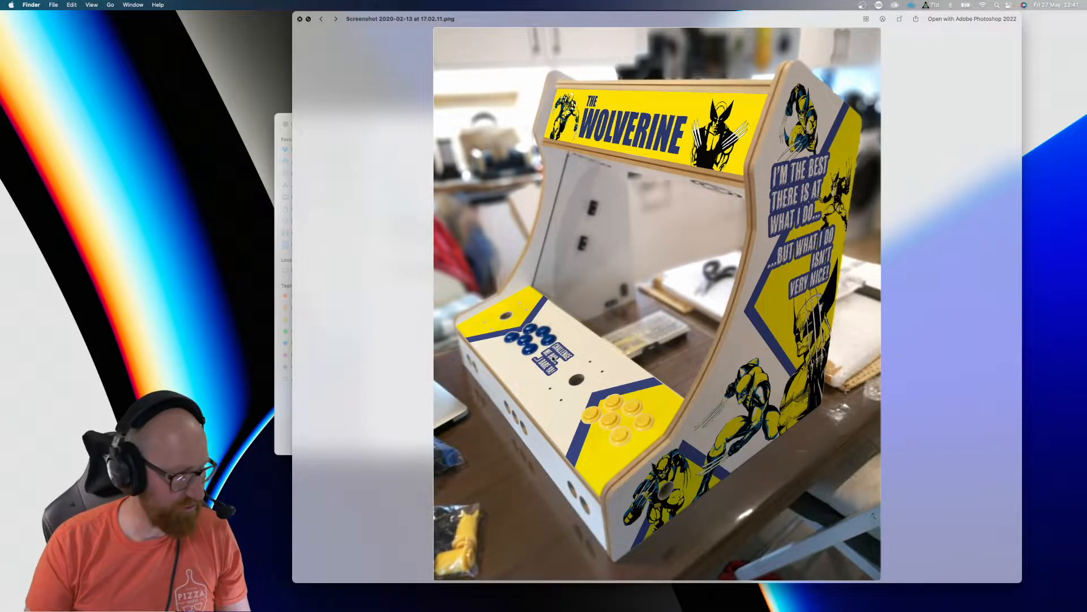
scroll(553, 357, up, 10)
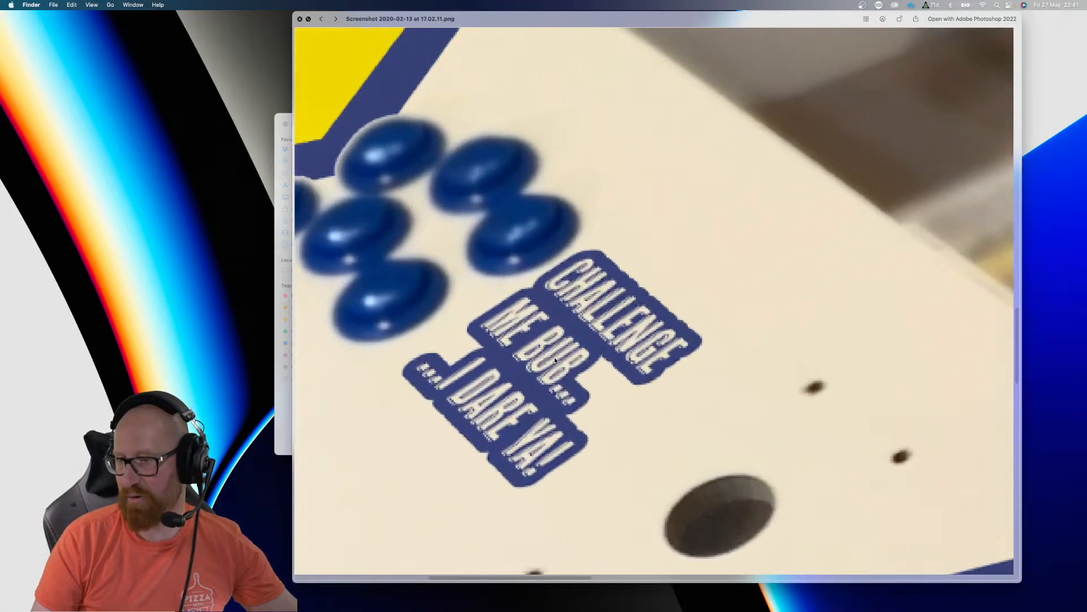
scroll(555, 360, up, 5)
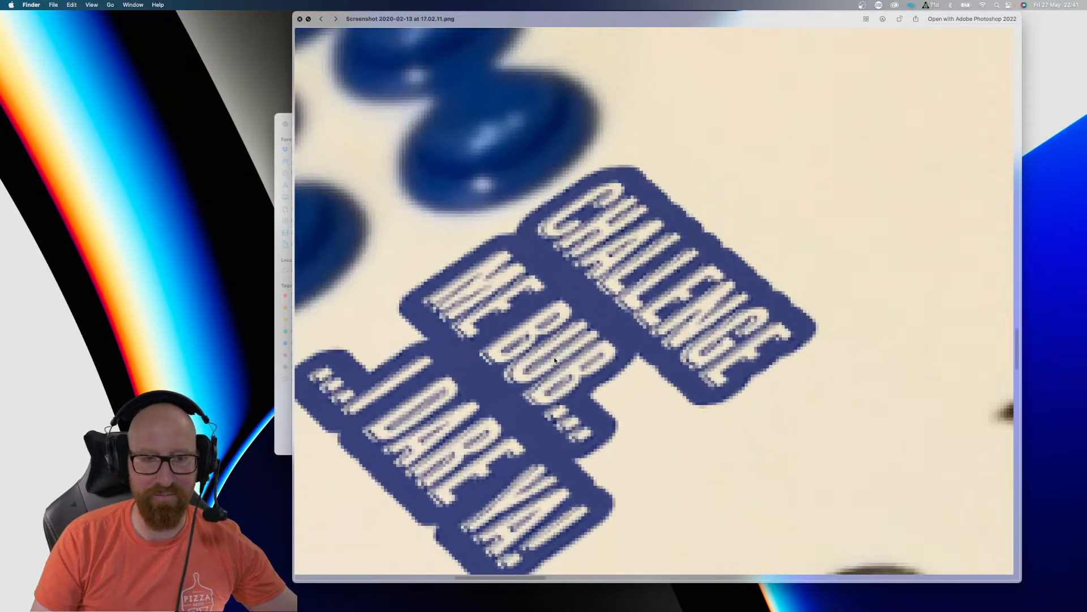
Step: Return from the close-up of the control panel lettering to the full view of the unfinished cabinet photo
scroll(554, 360, left, 2)
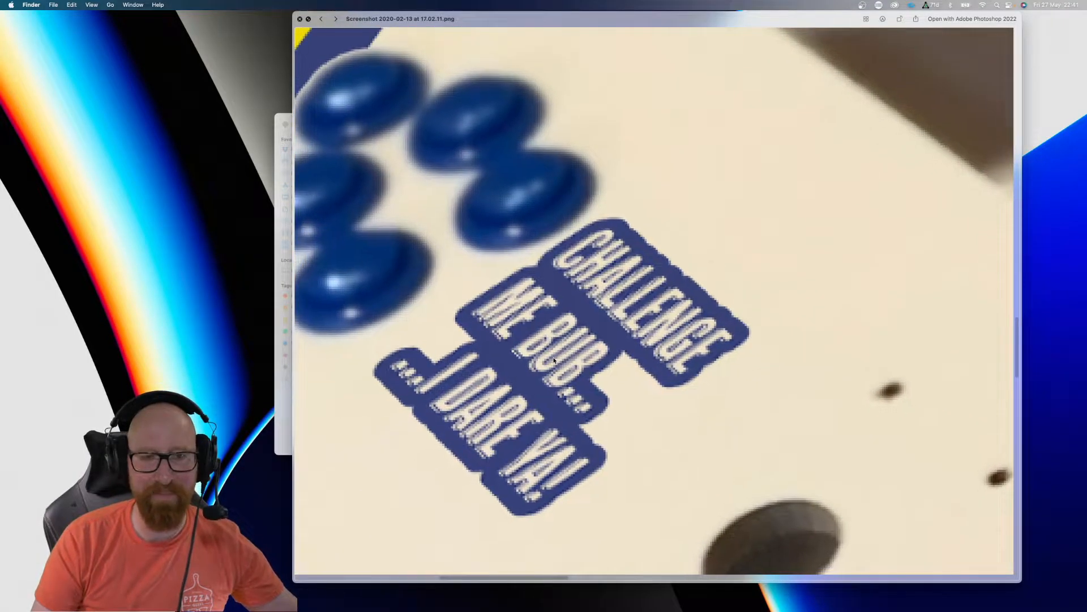
scroll(554, 360, left, 2)
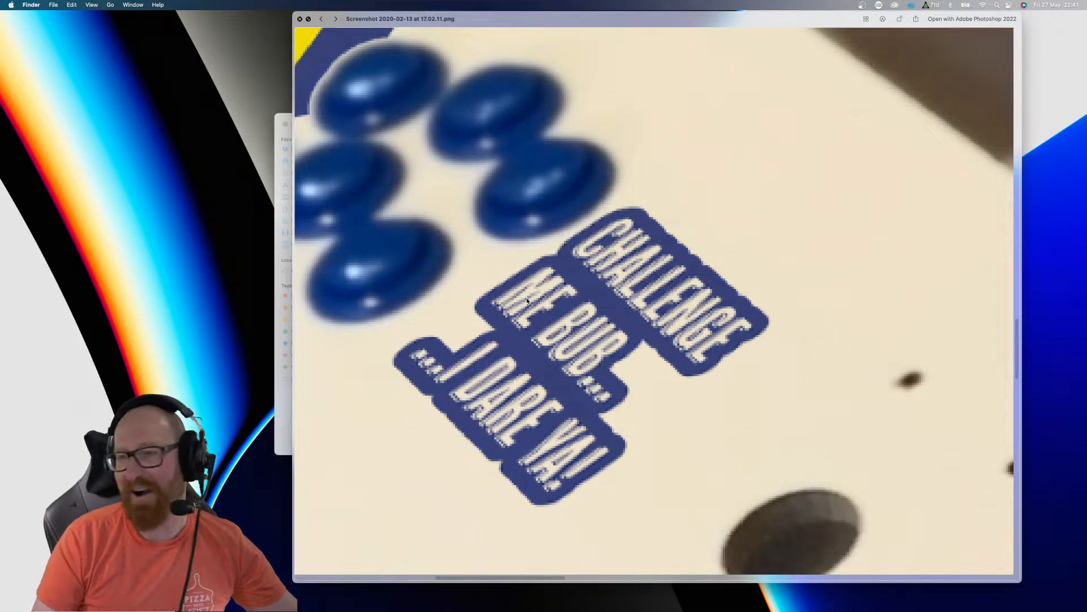
scroll(526, 300, down, 5)
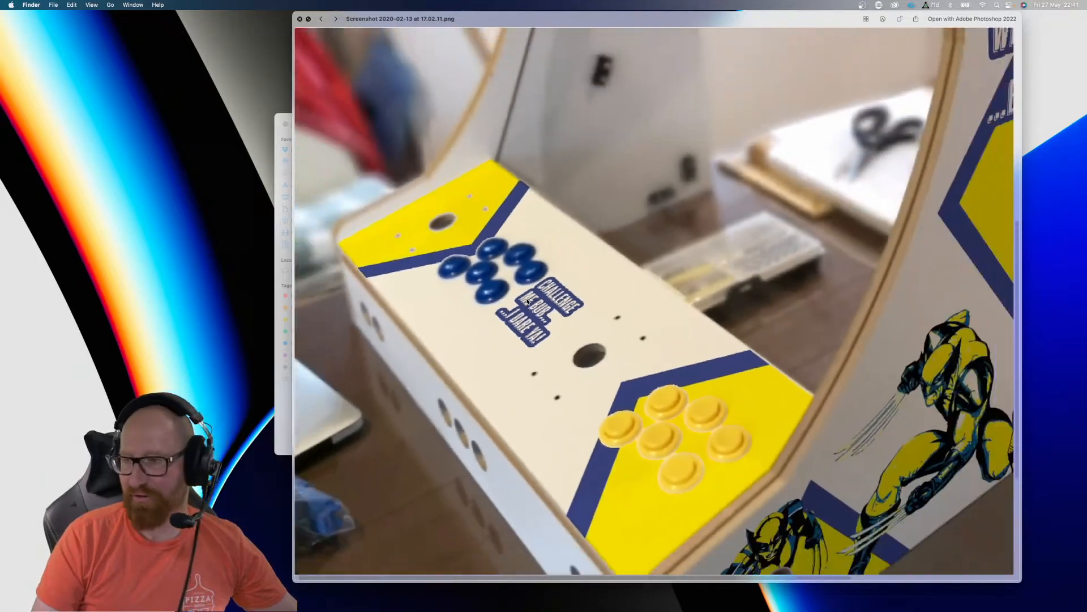
scroll(527, 300, down, 5)
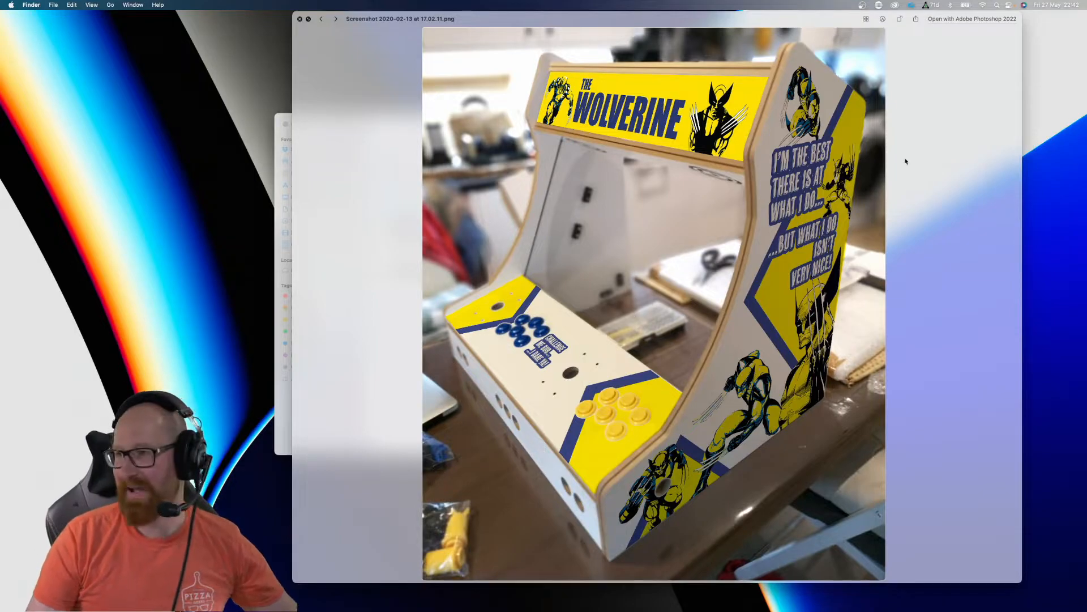
Step: Examine the "I'm the best there is at what I do..." quote on the cabinet's side panel up close, ending on the full photo
scroll(834, 237, up, 5)
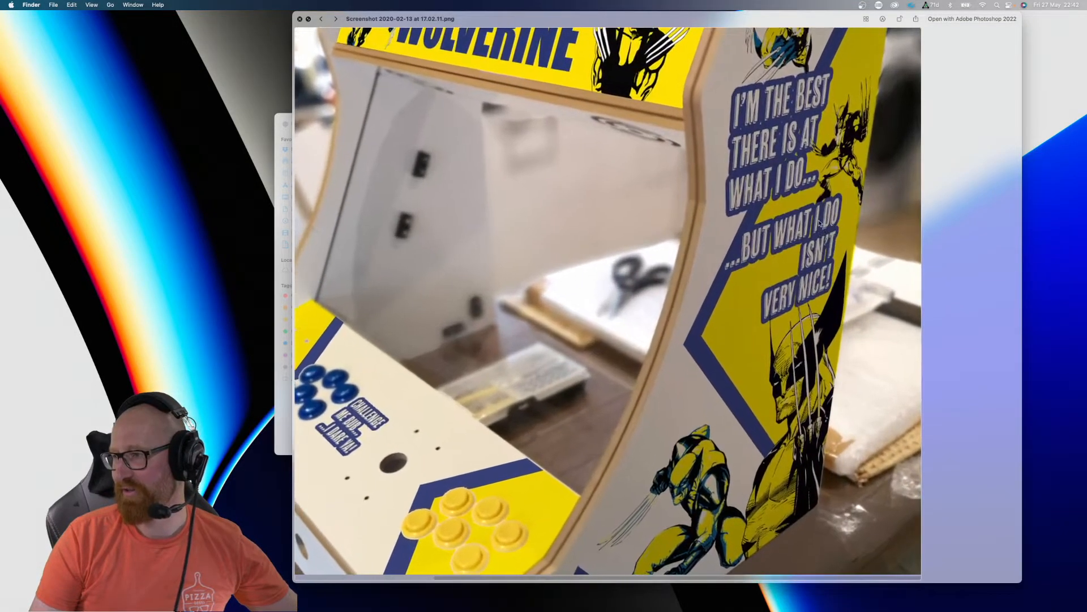
scroll(915, 181, up, 5)
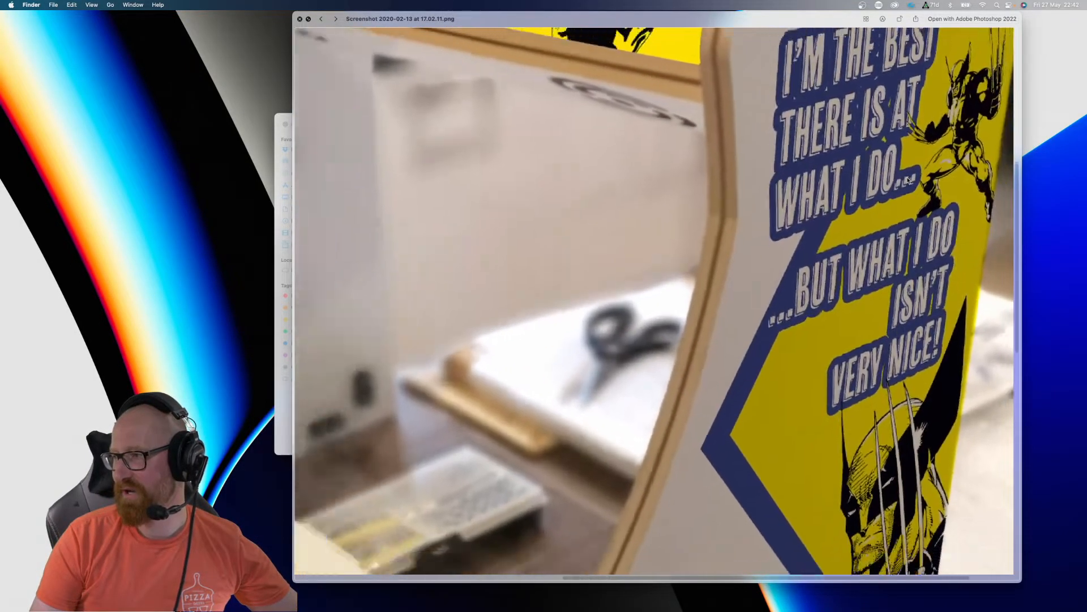
scroll(908, 180, up, 3)
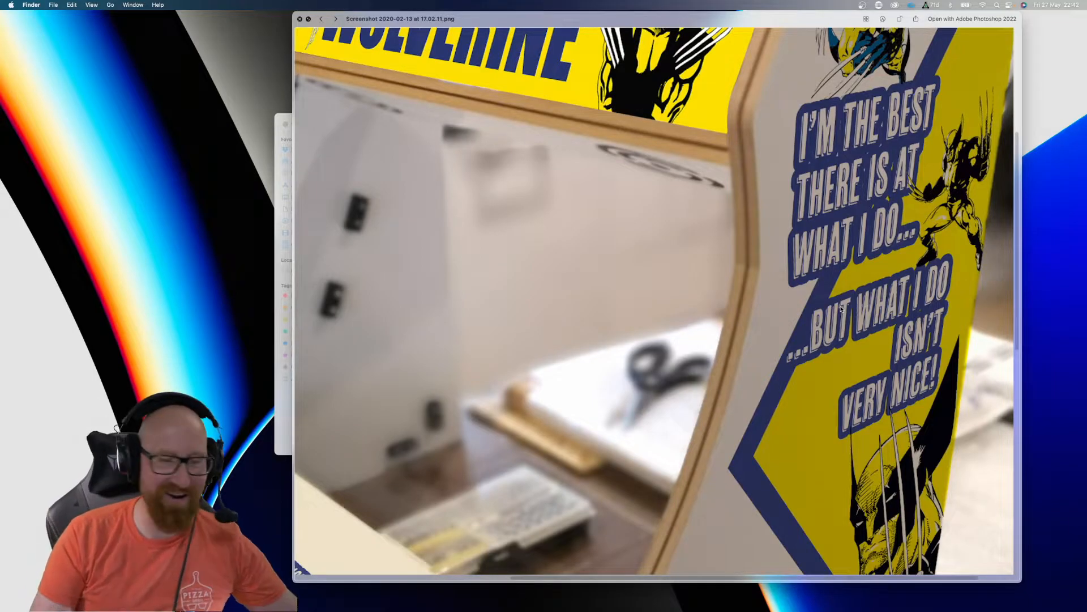
scroll(841, 308, down, 10)
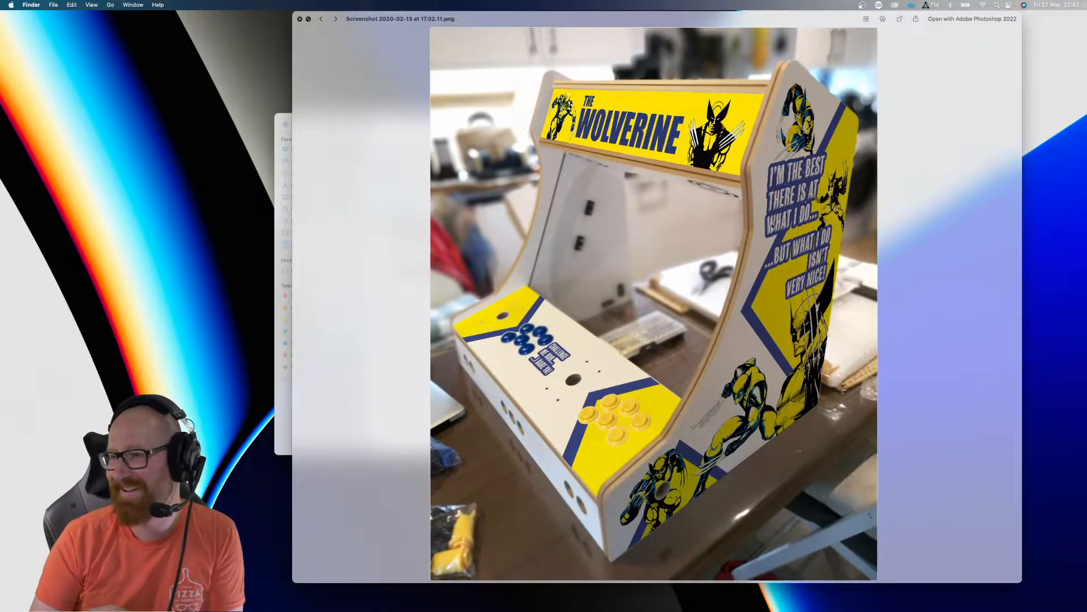
Step: Look through the remaining cabinet photos and settle on the finished cabinet running Marvel vs. Capcom beside the fight stick
key(Right)
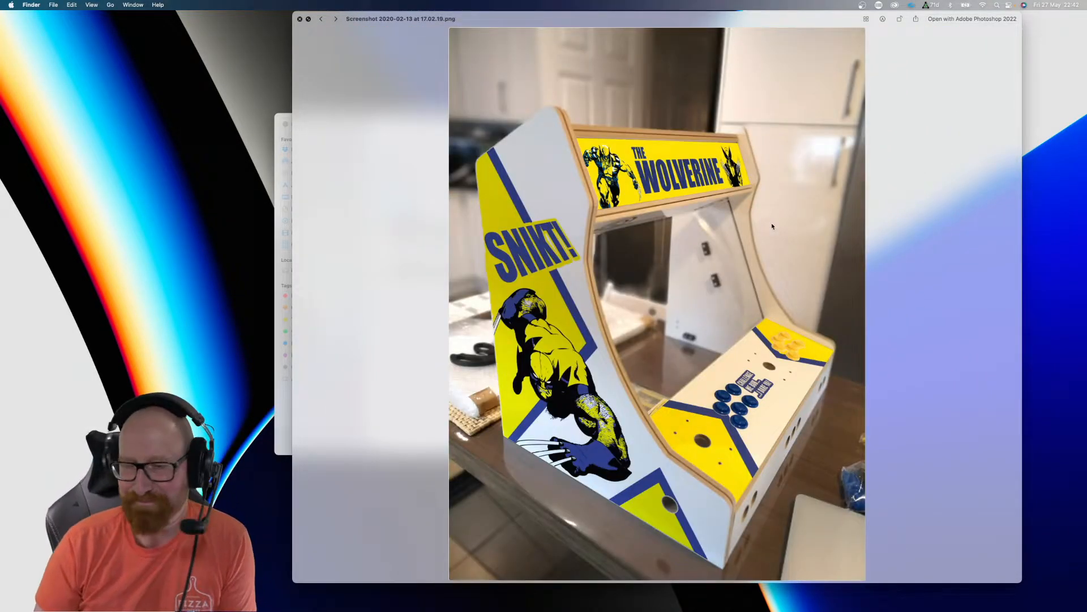
key(Right)
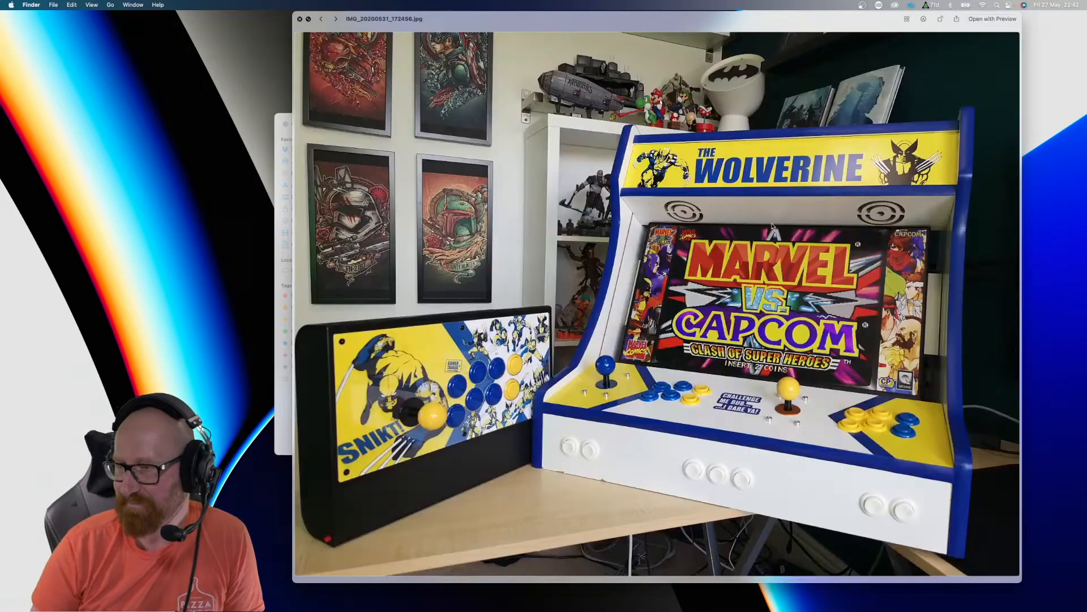
key(Right)
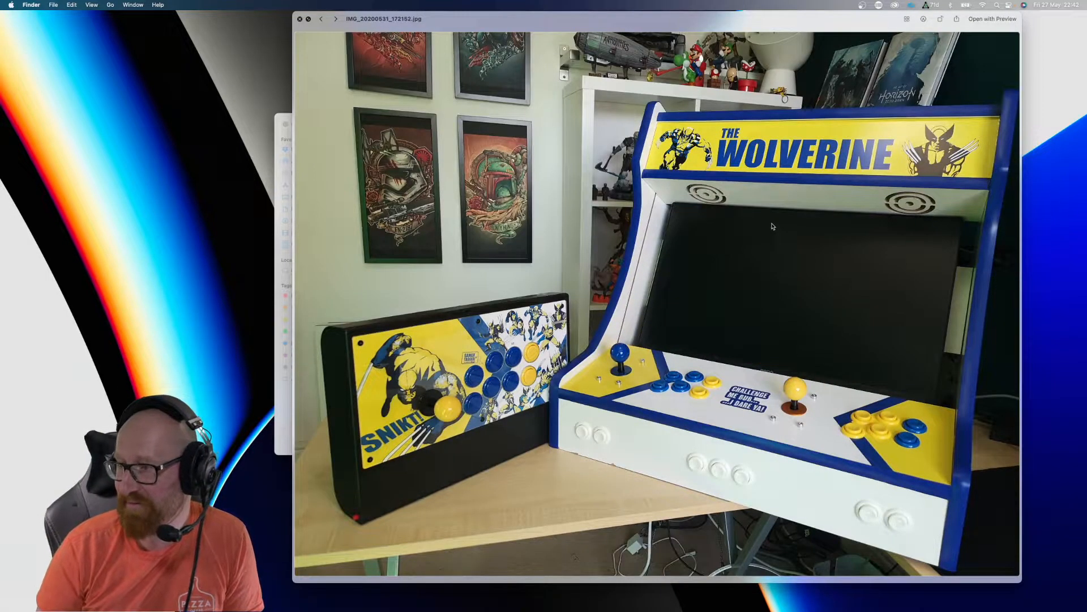
key(Left)
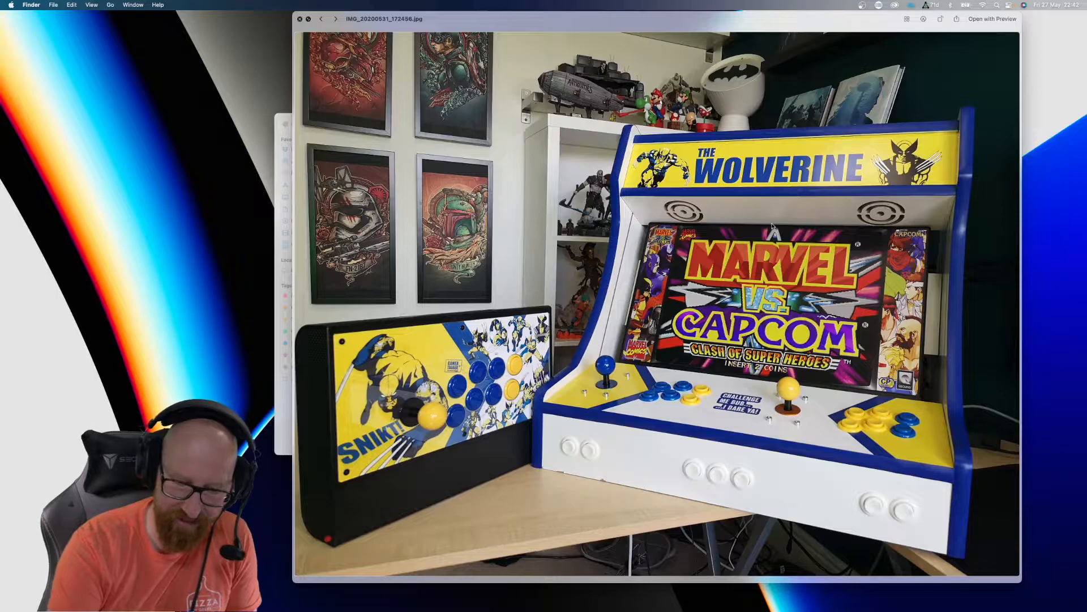
Step: Close the photo preview, expand the Jean Grey folder and open Nacon-Daija-Artwork-JEAN-GREY.indd in InDesign
key(space)
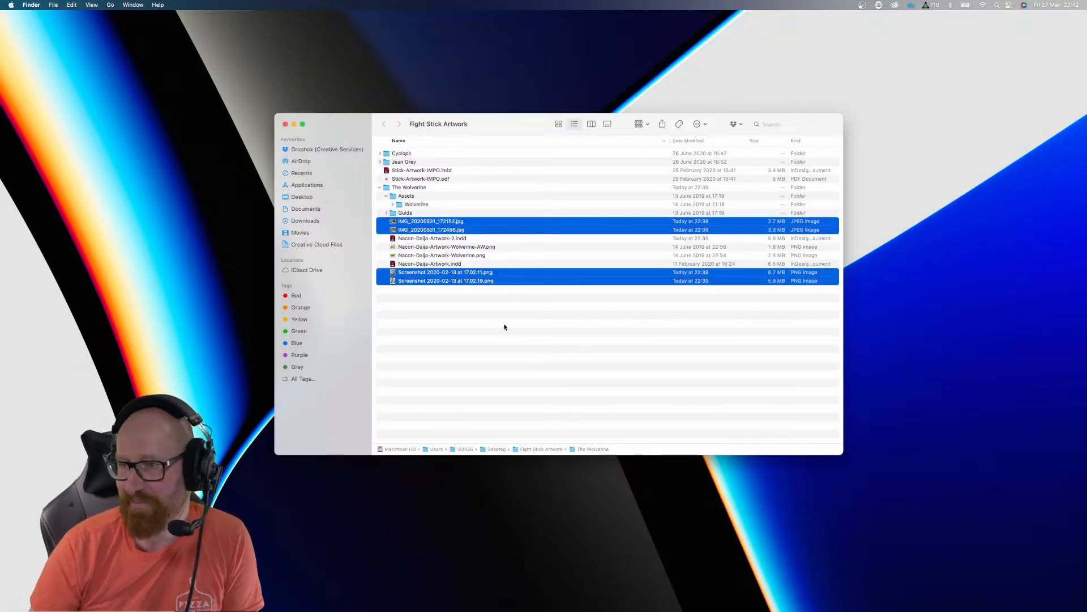
click(485, 356)
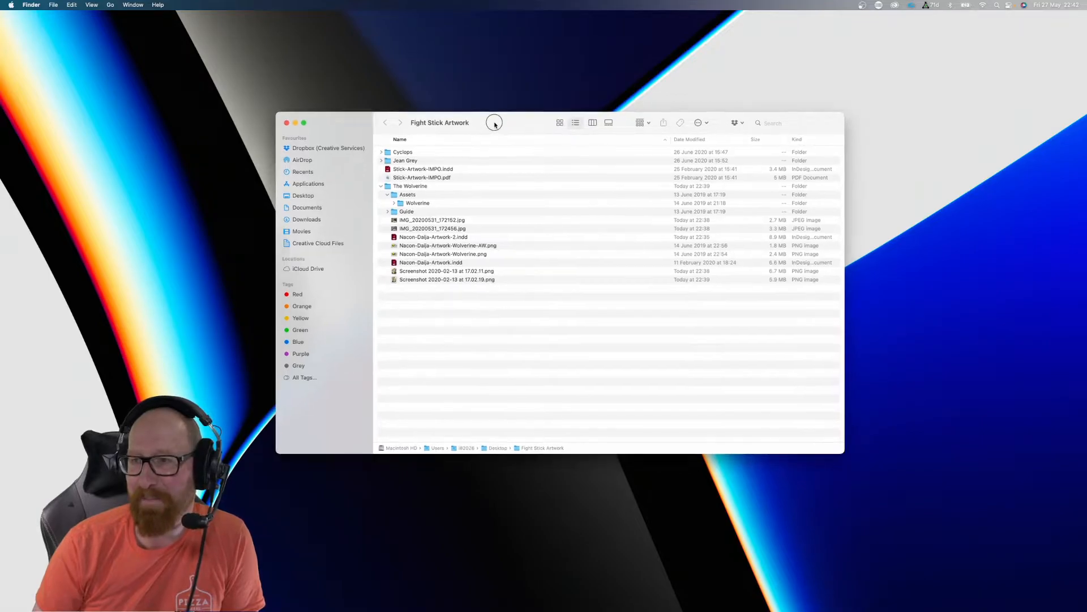
drag(492, 120, 504, 113)
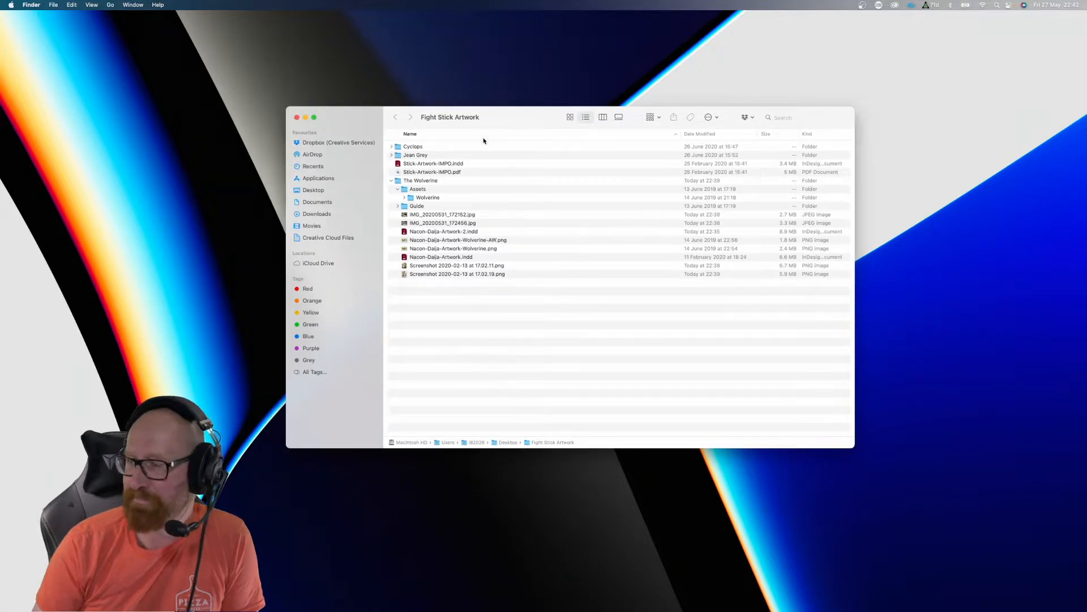
click(391, 155)
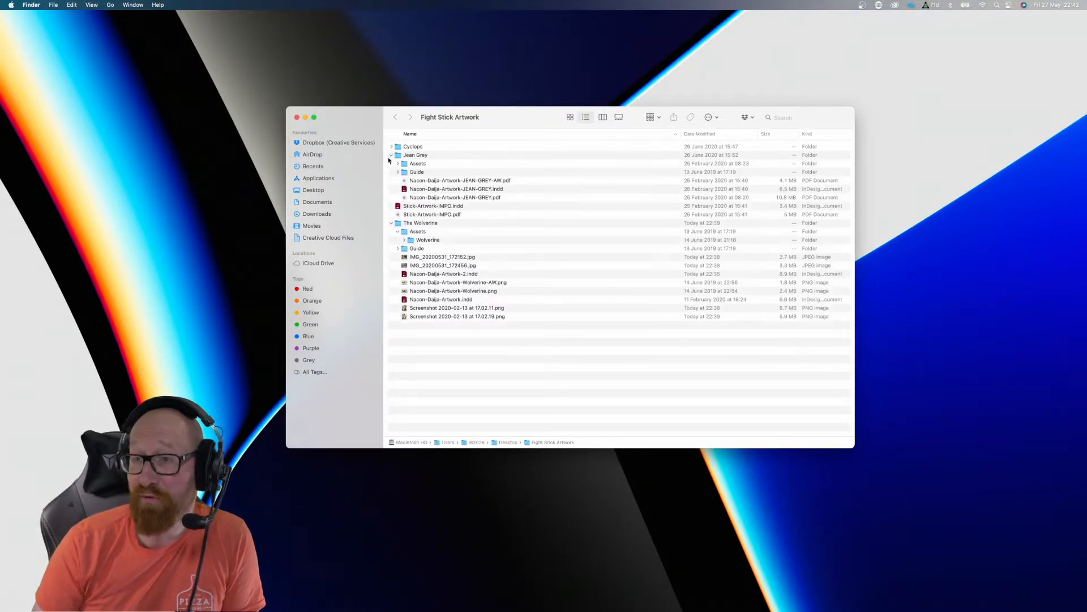
double_click(477, 192)
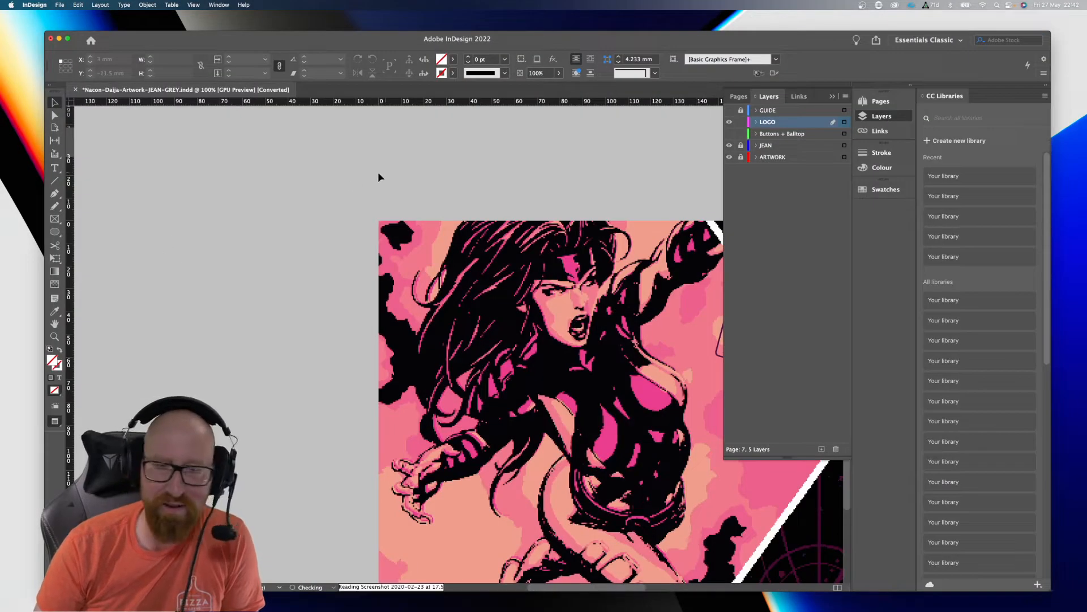
Step: Unlock the JEAN and ARTWORK layers of the Jean Grey layout
key(super+0)
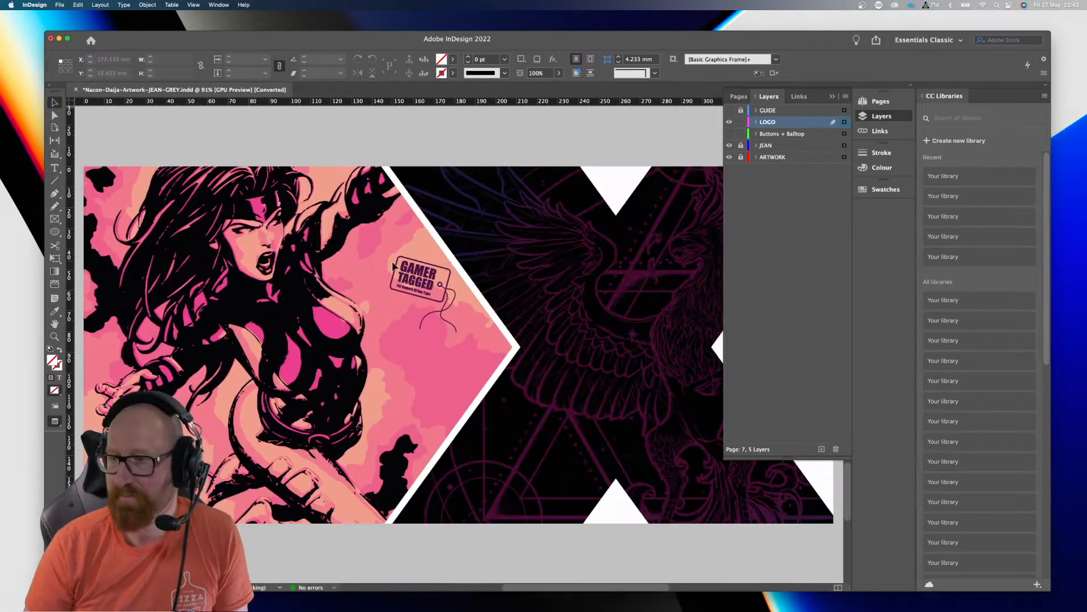
key(Tab)
key(super+0)
key(super+1)
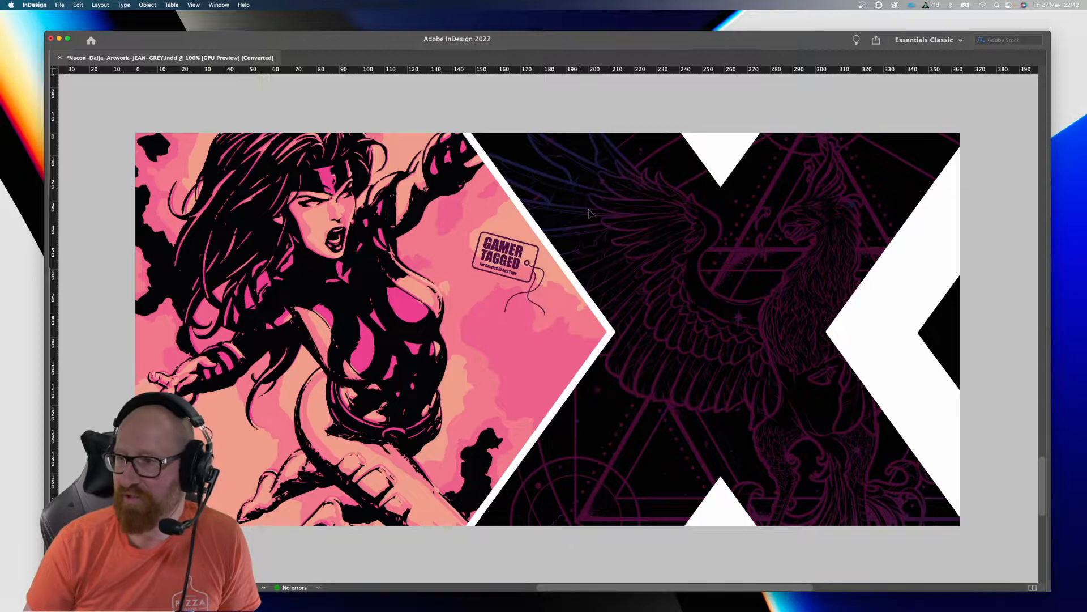
key(Tab)
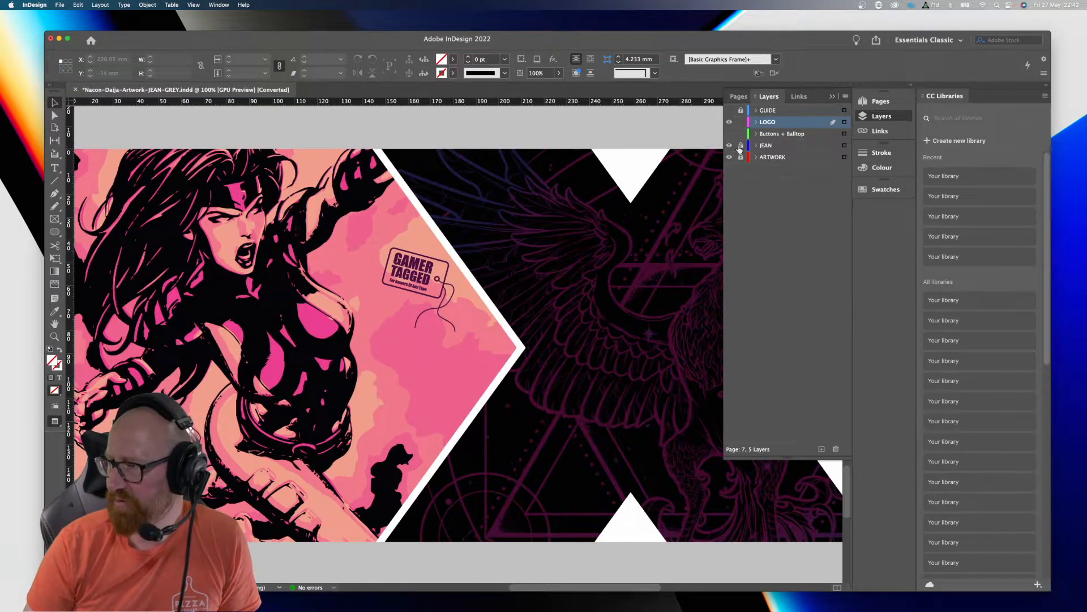
click(740, 146)
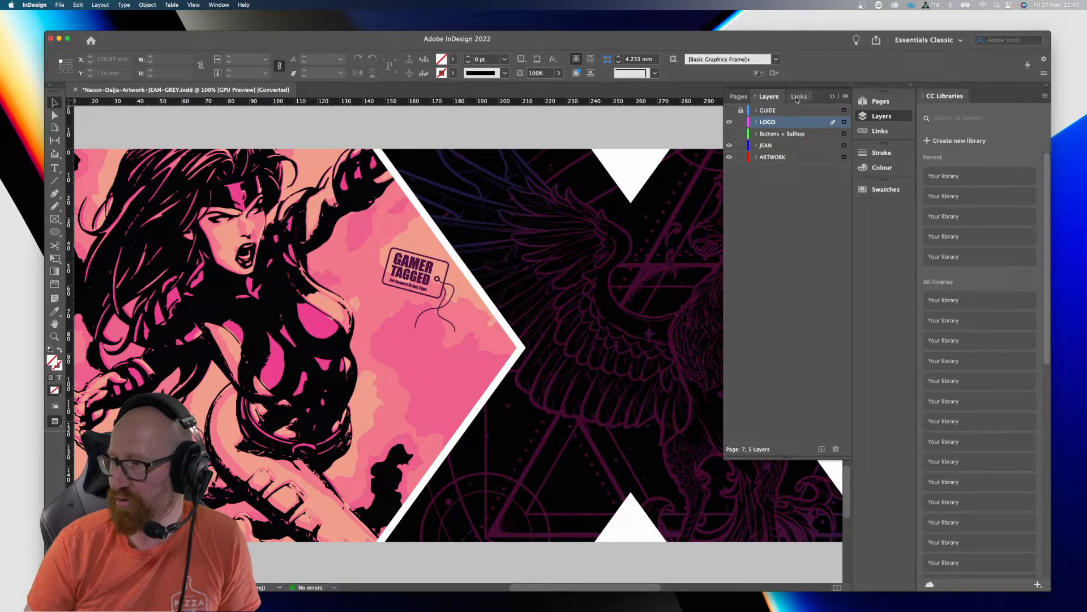
click(831, 96)
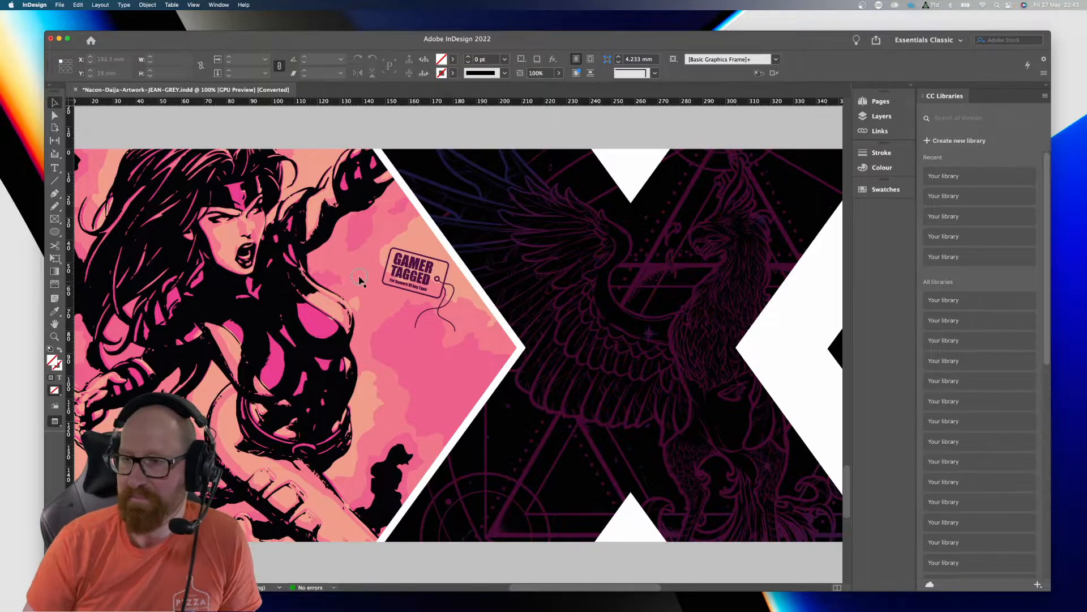
Step: Try moving the Jean Grey and phoenix artwork frames away from their place on the page, and undo the moves
scroll(361, 280, left, 5)
drag(472, 215, 283, 216)
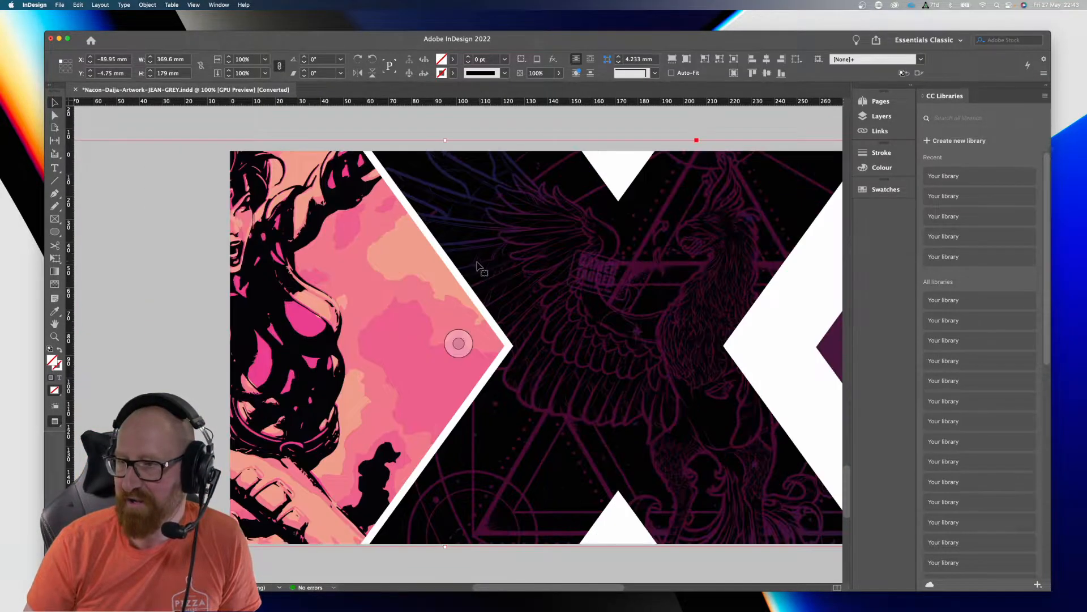
key(super+z)
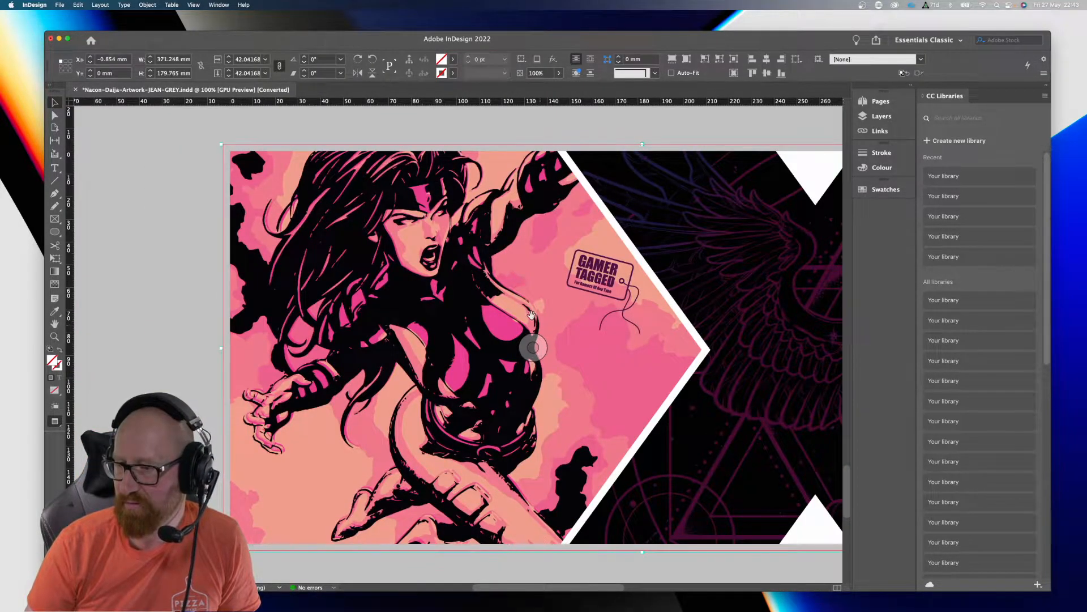
click(204, 177)
drag(323, 195, 131, 166)
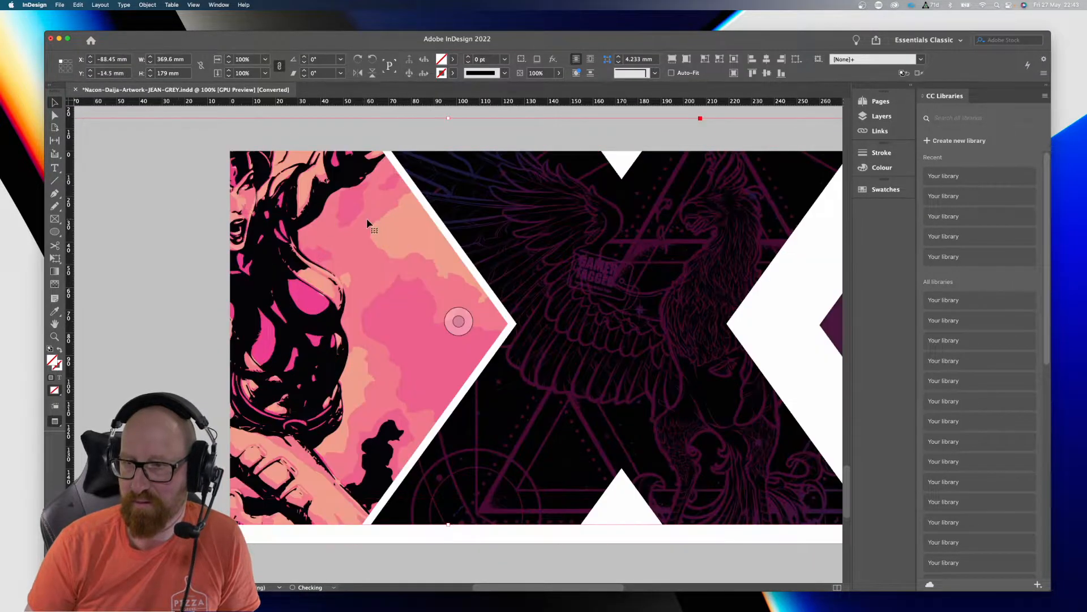
drag(596, 243, 390, 294)
drag(635, 336, 515, 333)
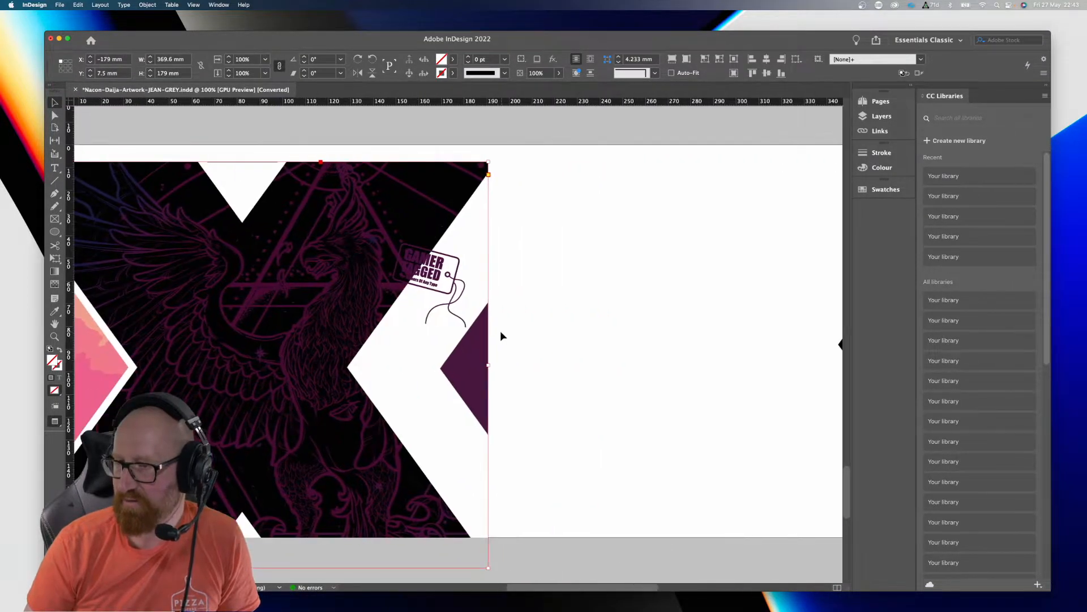
key(super+z)
key(super+z)
click(600, 134)
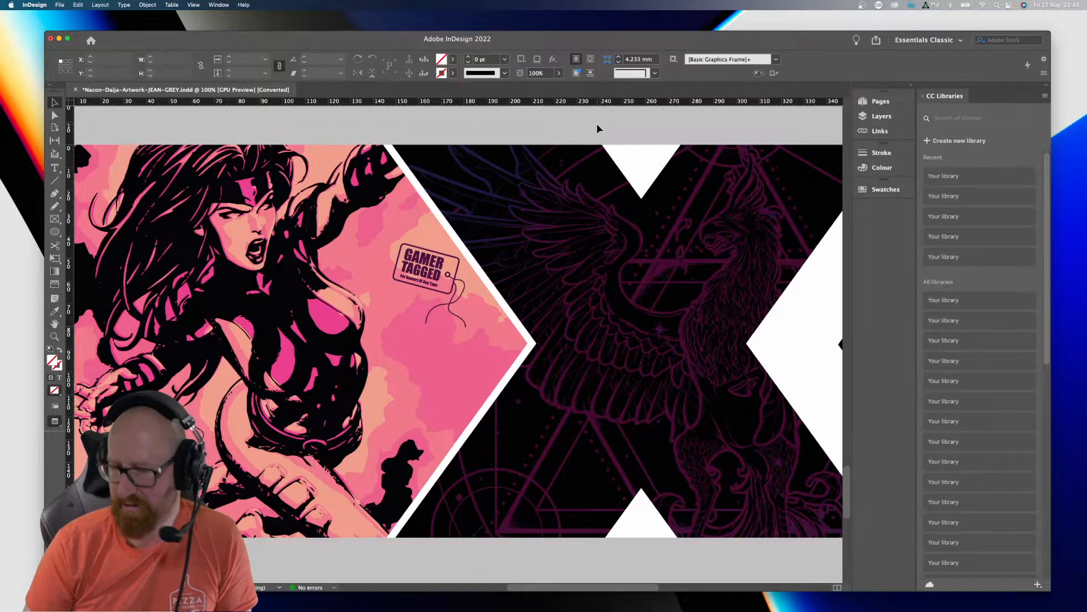
Step: Inspect the link information of the image placed behind the Jean Grey figure, and deselect it
key(super+minus)
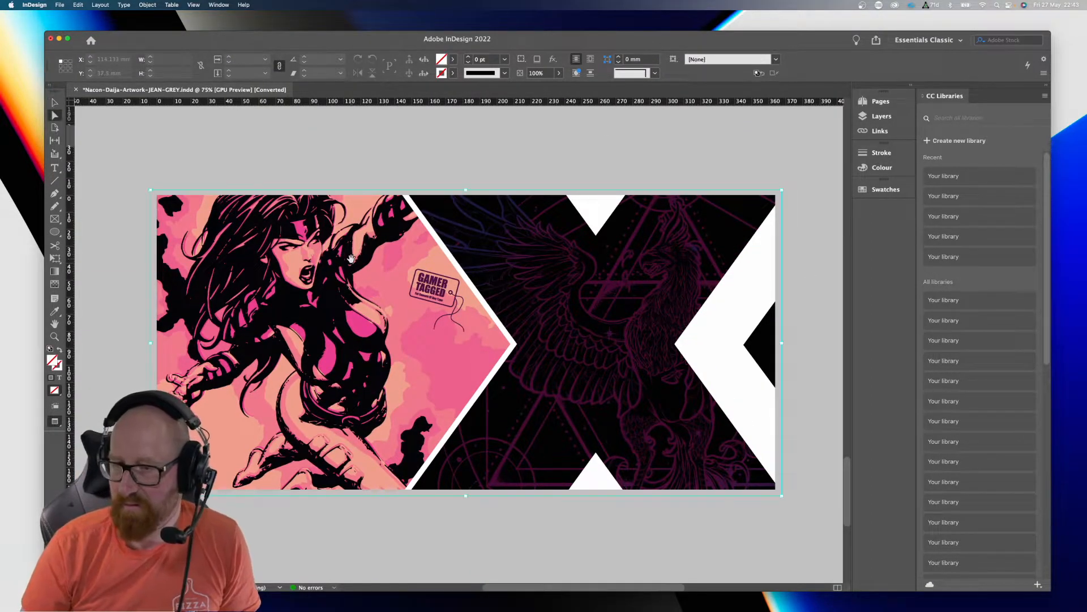
click(355, 265)
click(879, 130)
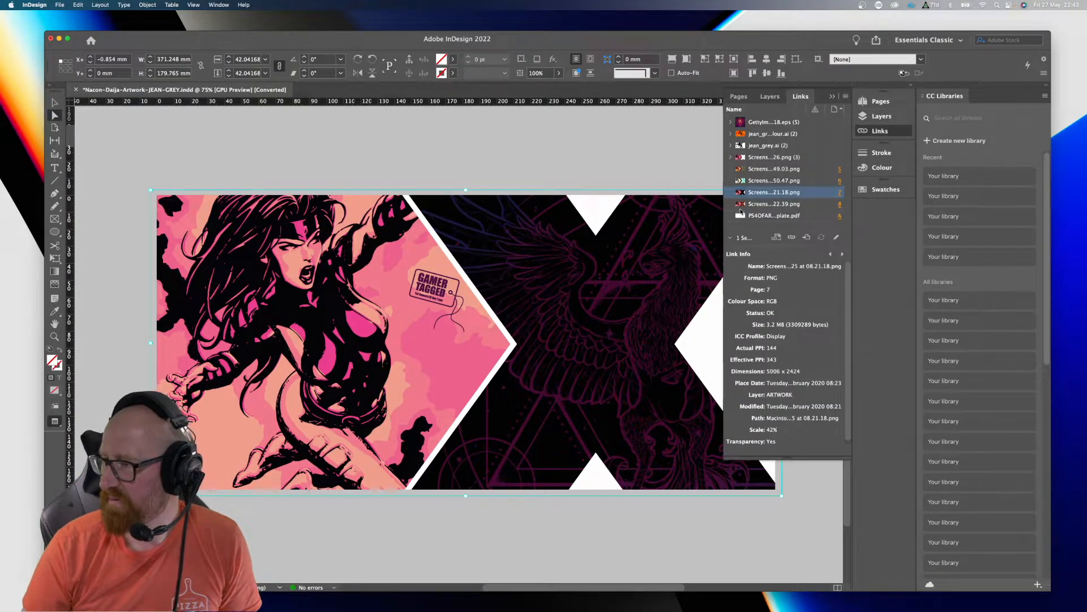
click(632, 162)
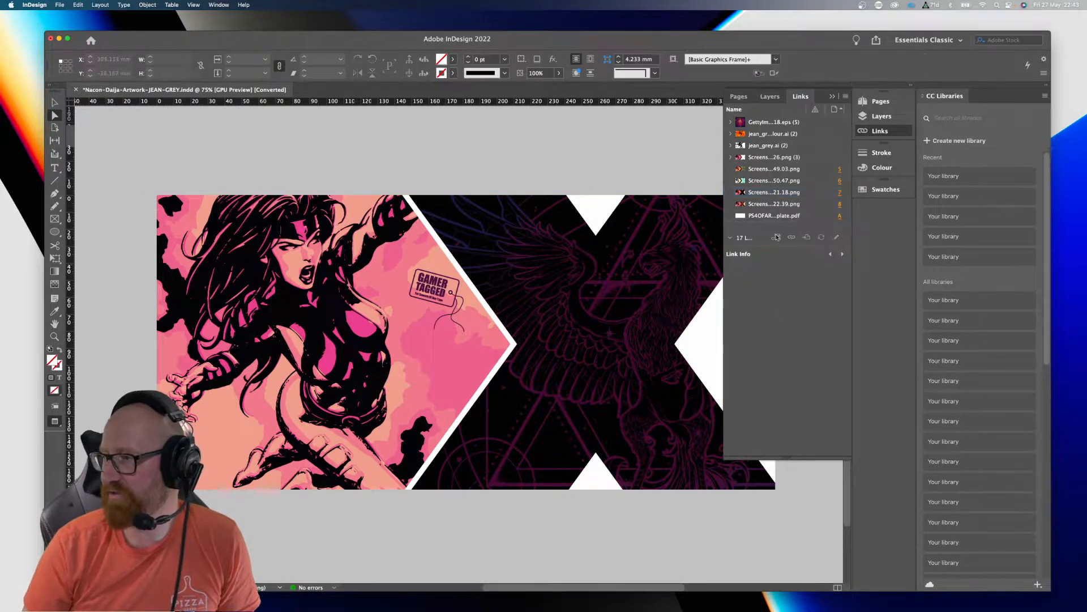
click(832, 96)
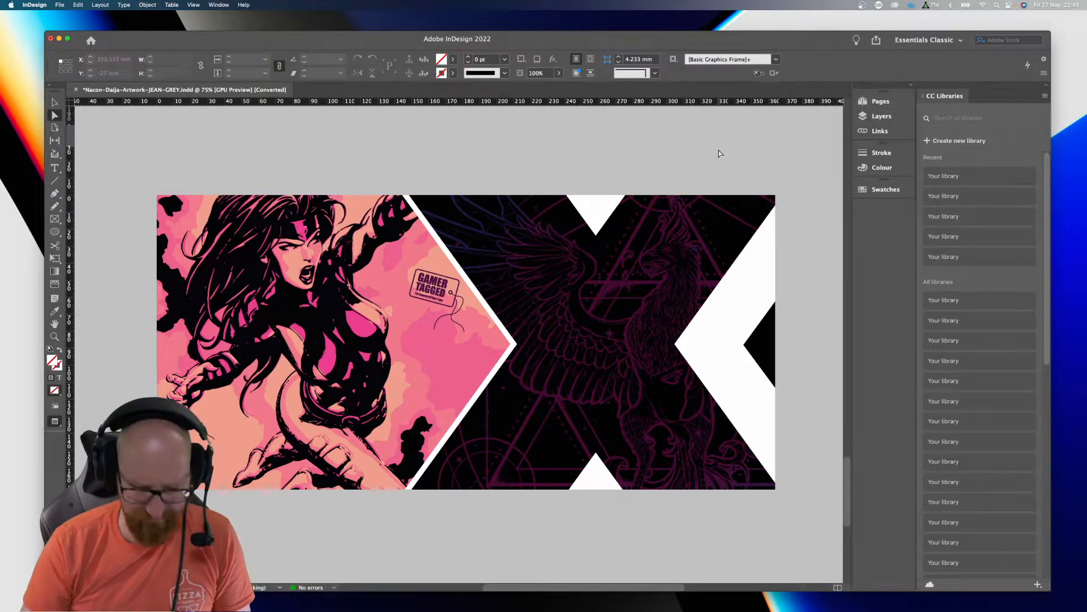
Step: Go back through the earlier page versions of the artwork to the first one with the purple chevron
key(v)
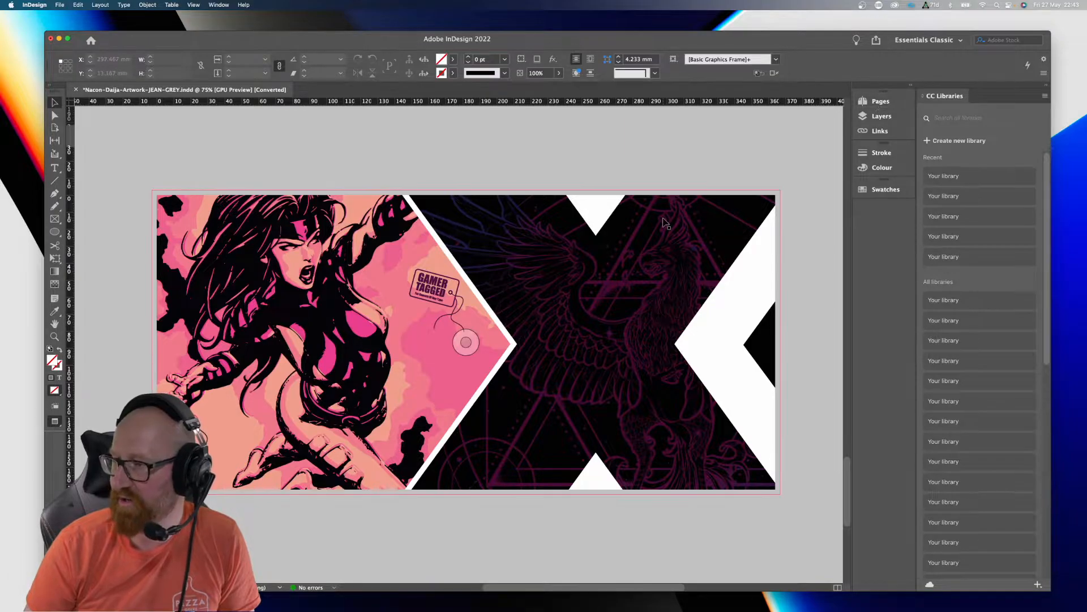
key(alt+Page_Up)
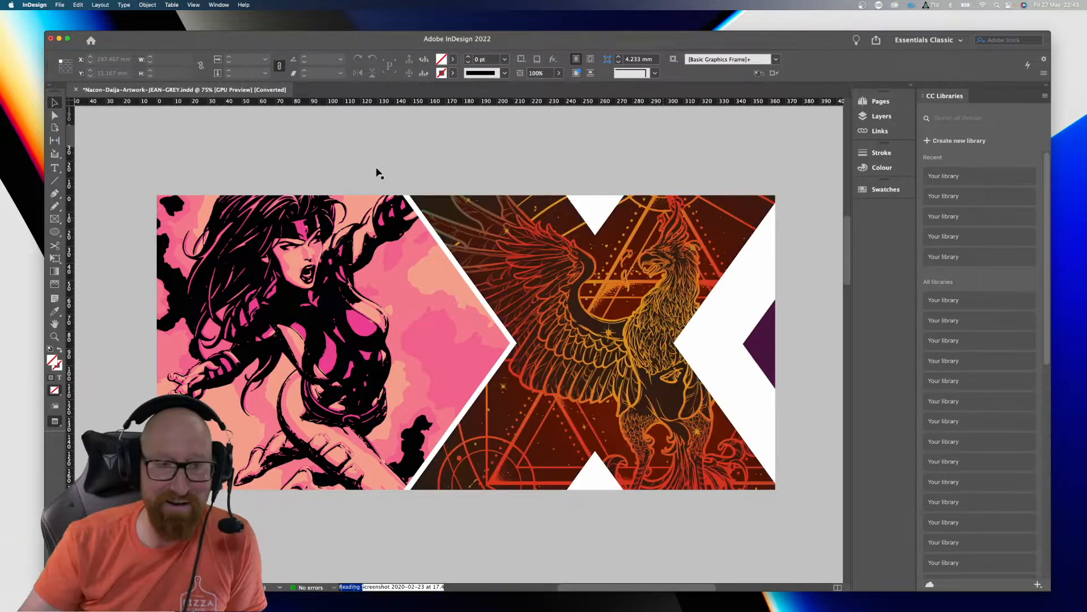
scroll(376, 174, up, 10)
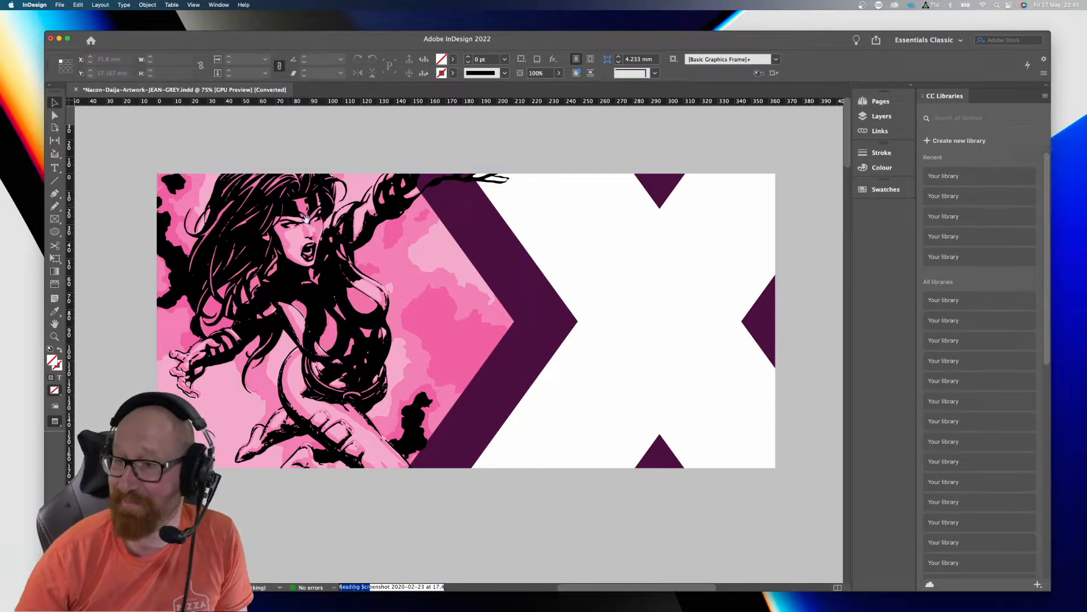
Step: Try shifting the black Jean Grey line art within its frame, and undo the move
drag(325, 271, 332, 271)
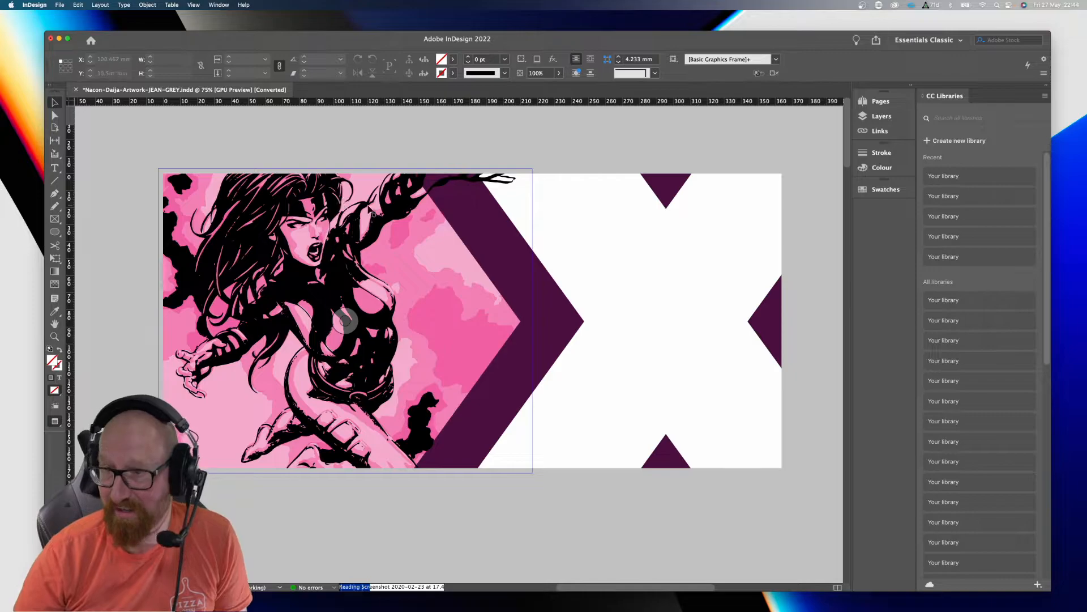
click(400, 199)
drag(400, 200, 376, 170)
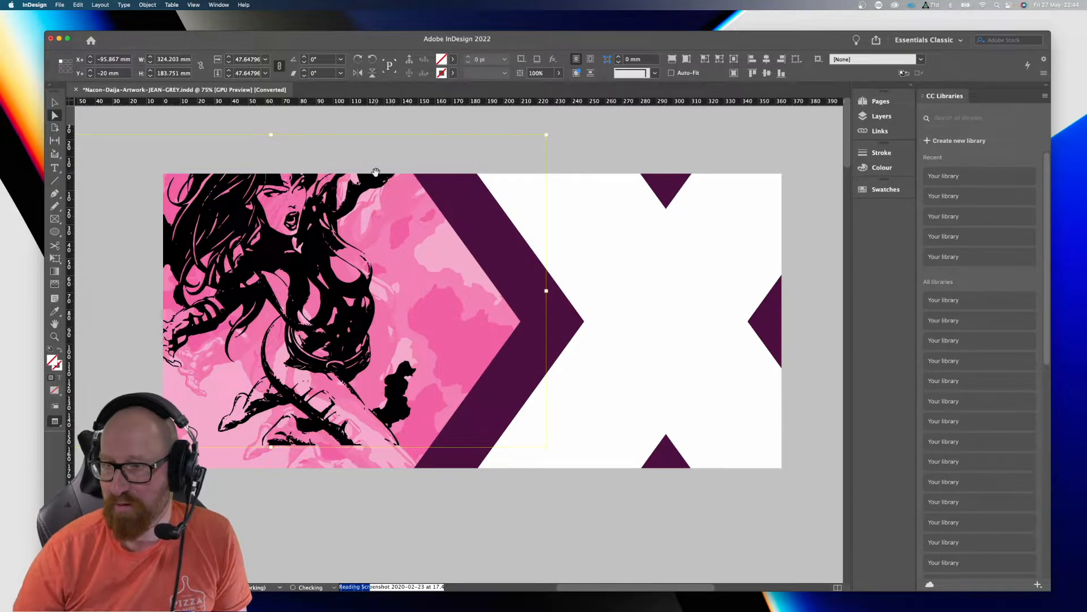
key(super+z)
key(v)
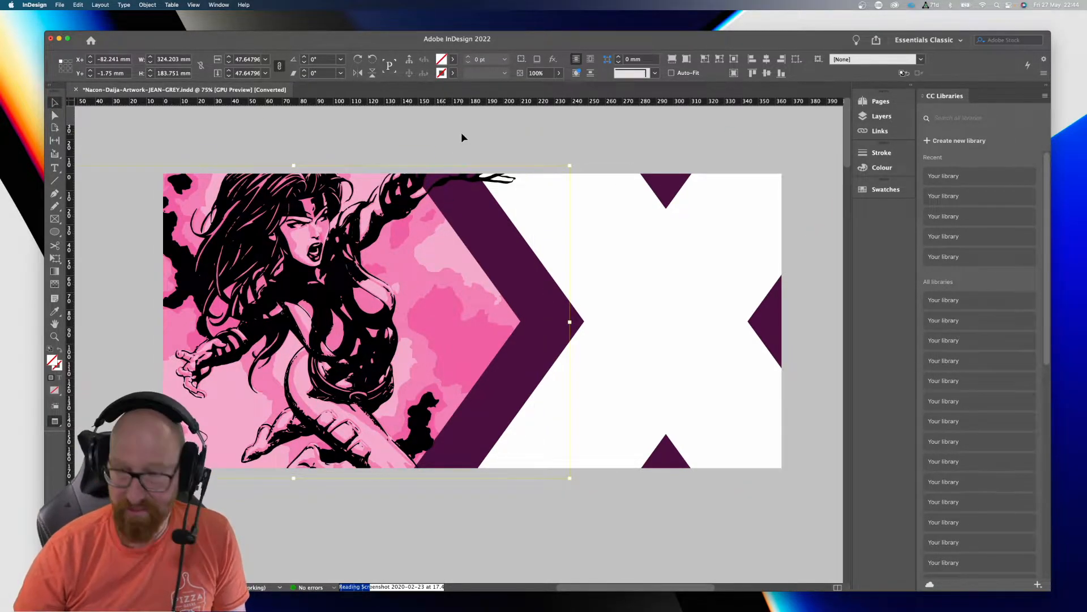
Step: Open the placed line art's original file, jean_grey.ai, in Illustrator for editing
click(461, 138)
drag(542, 300, 556, 296)
key(a)
right_click(373, 249)
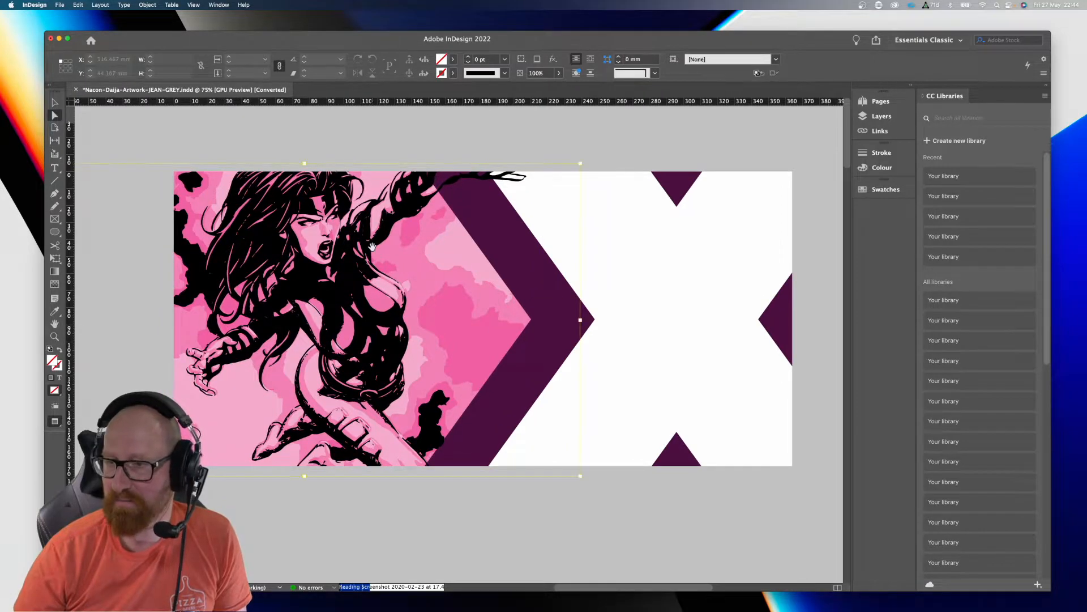
click(413, 401)
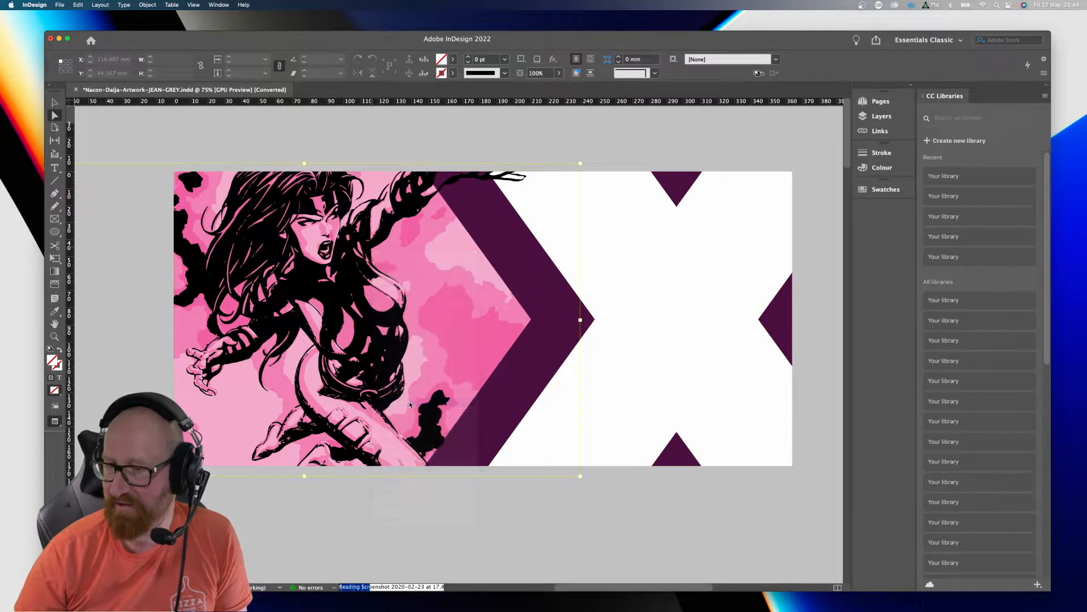
Step: Examine the line art's vector paths in outline and preview mode, including a close-up of the face
key(super+minus)
key(super+minus)
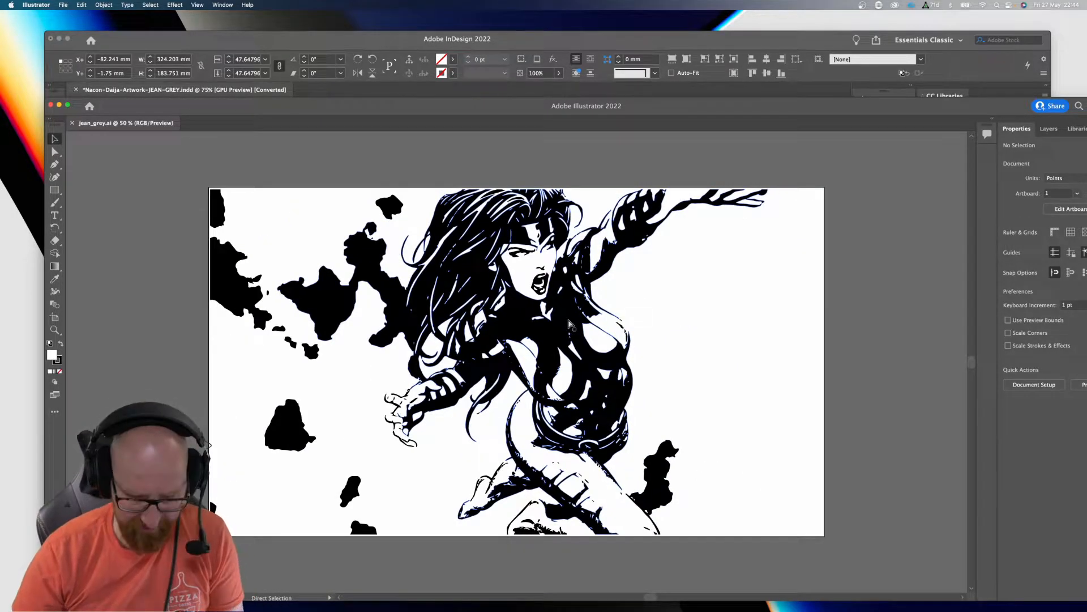
key(super+y)
key(z)
drag(421, 191, 563, 282)
key(super+y)
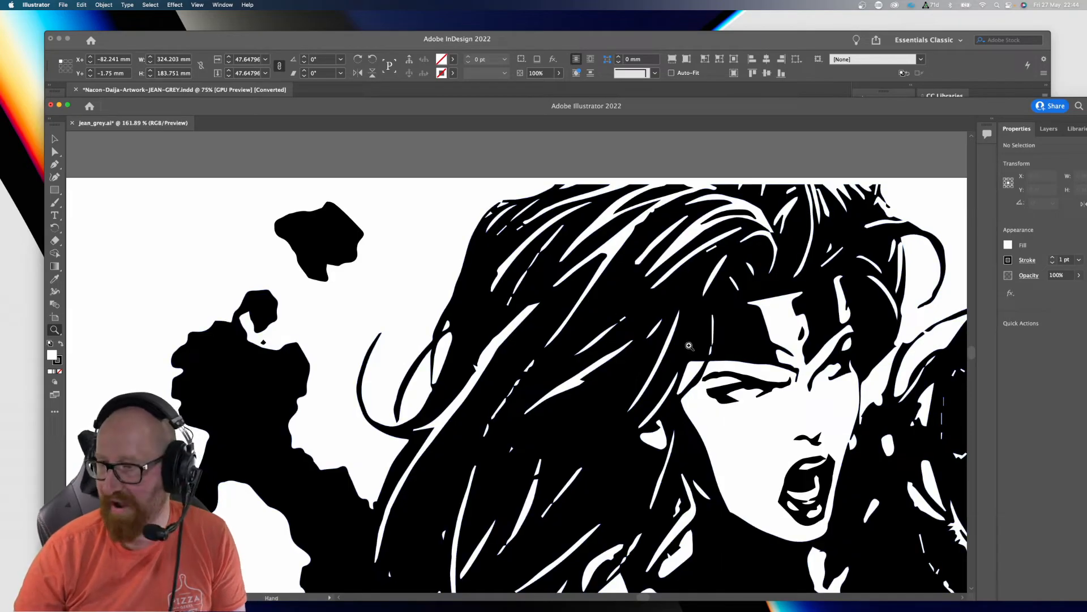
drag(926, 537, 612, 408)
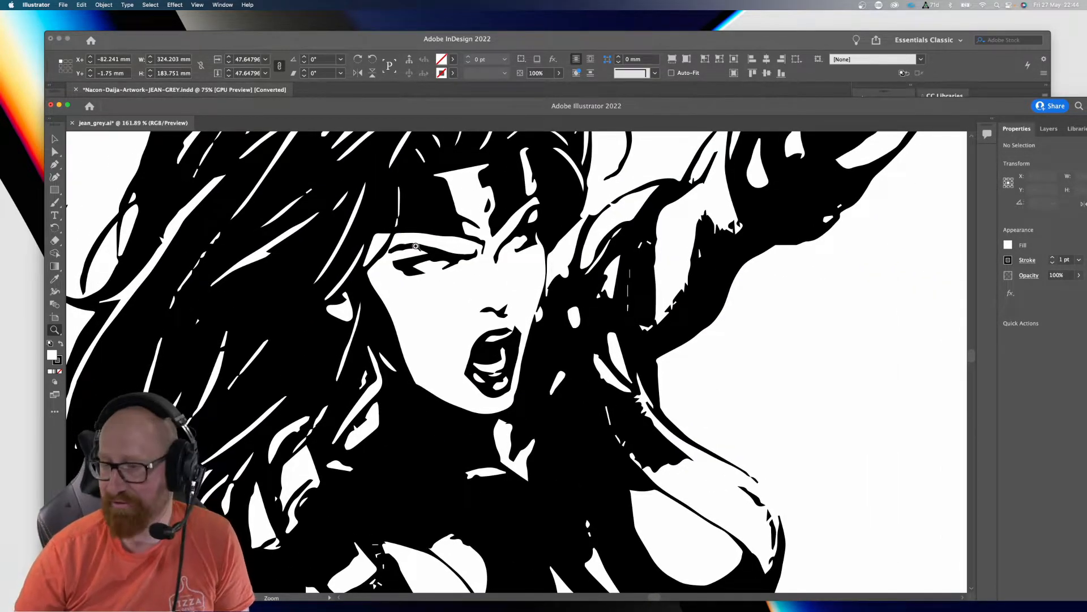
key(super+0)
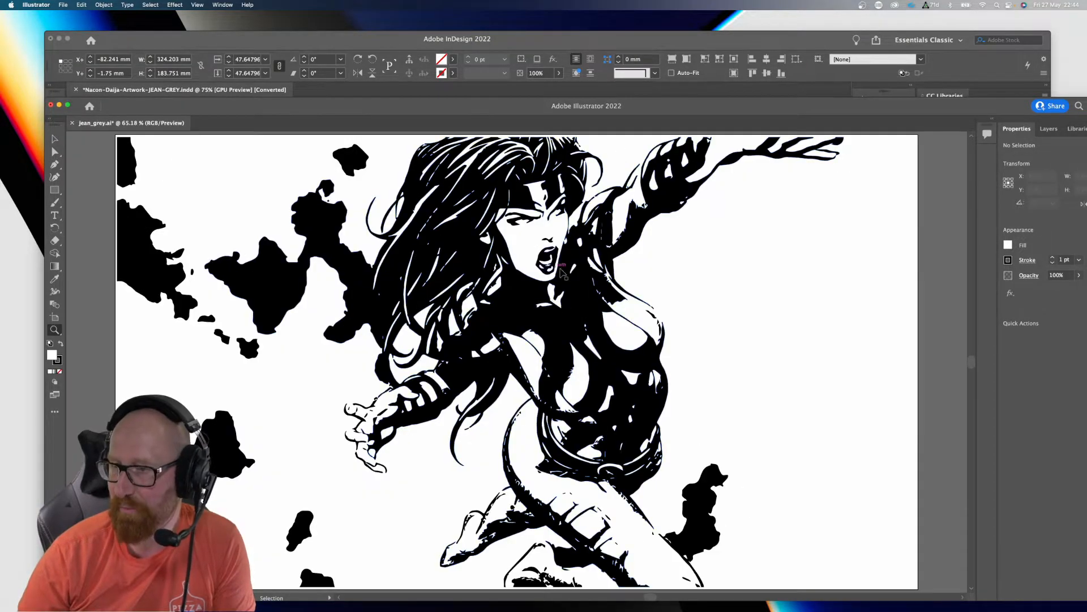
Step: Try moving the figure's black compound path on the artboard, undo the move and deselect everything
key(v)
click(354, 280)
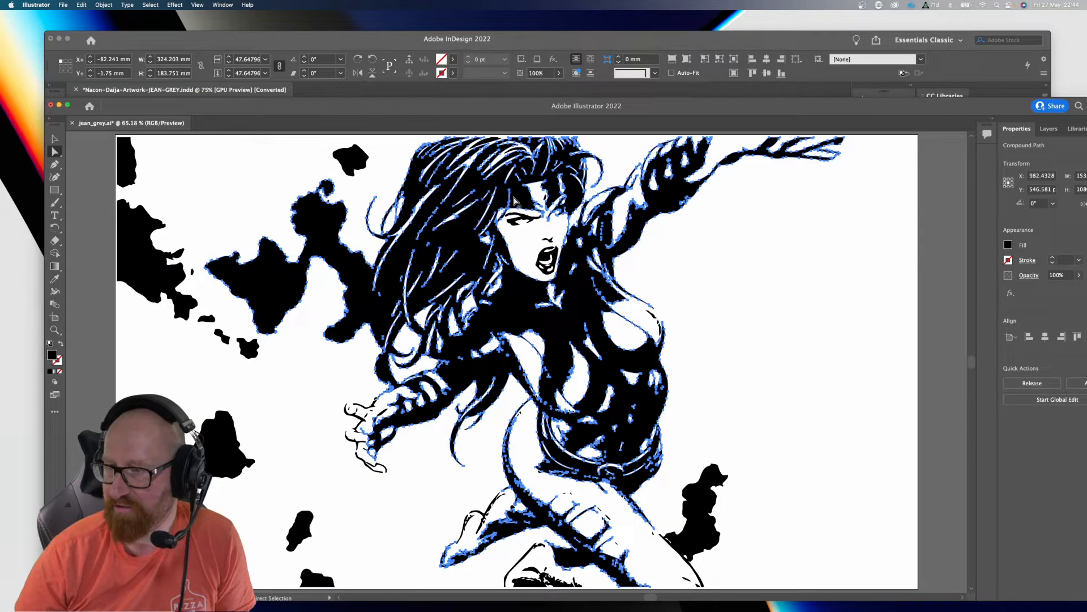
drag(518, 198, 699, 395)
key(super+z)
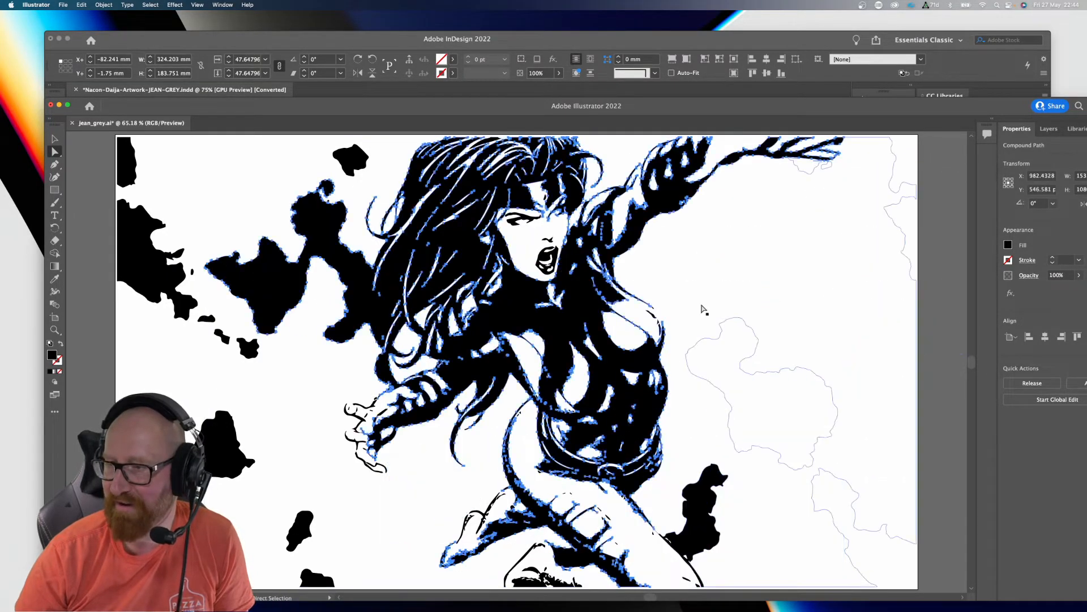
key(super+minus)
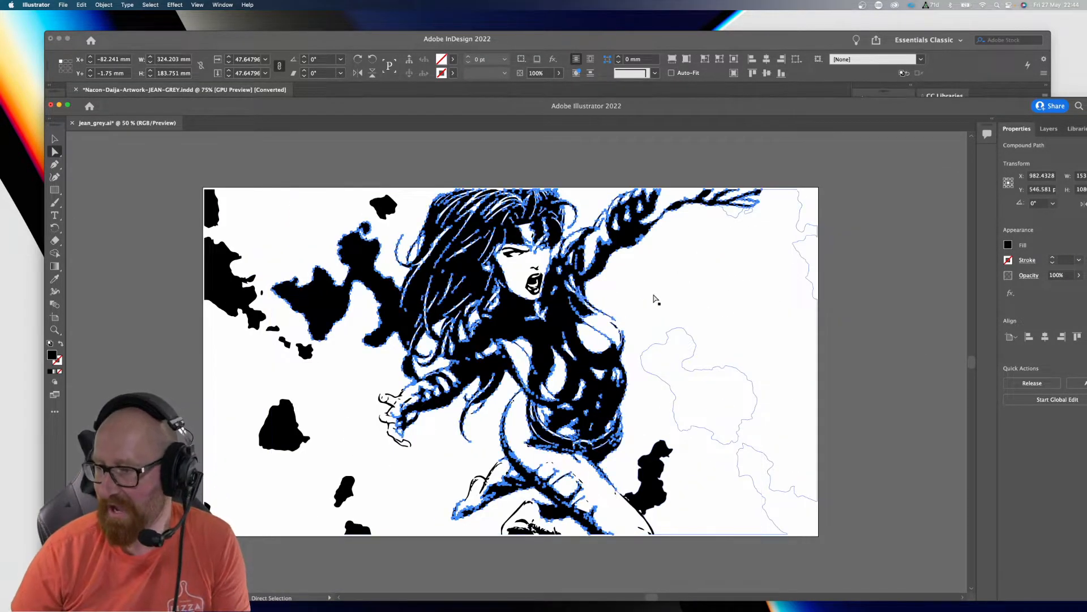
click(425, 170)
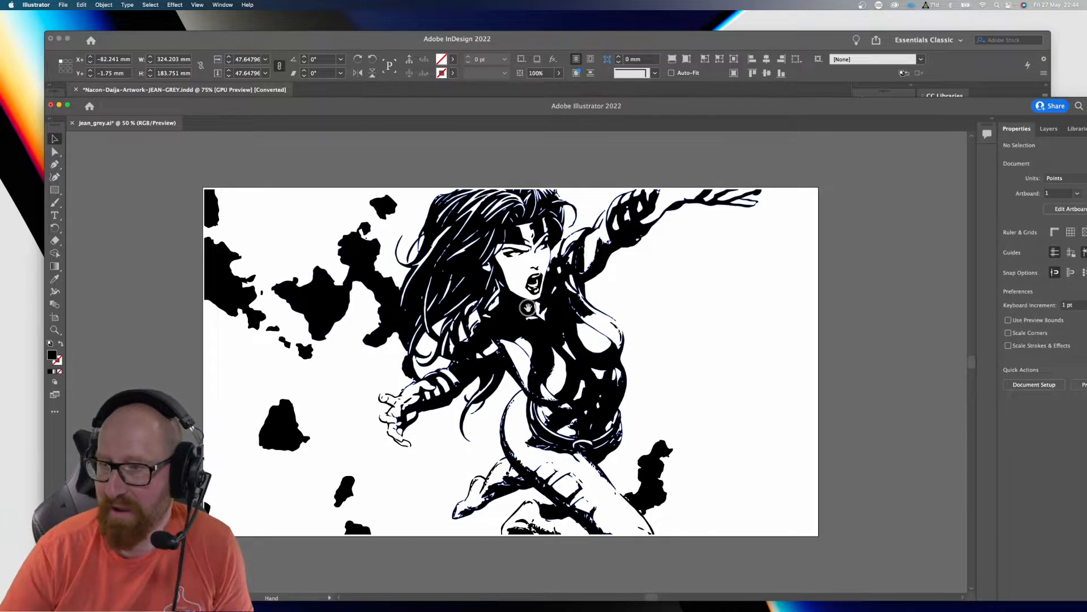
Step: Switch to InDesign, try moving the black line art frame across the page over the white X, and undo the moves
drag(527, 305, 528, 304)
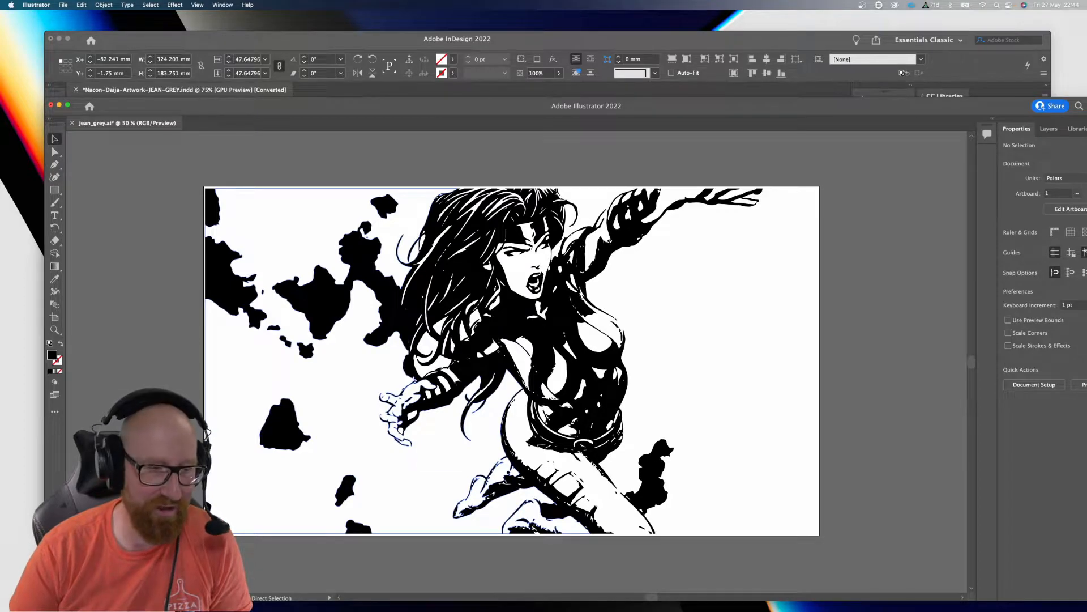
key(super+Tab)
click(292, 135)
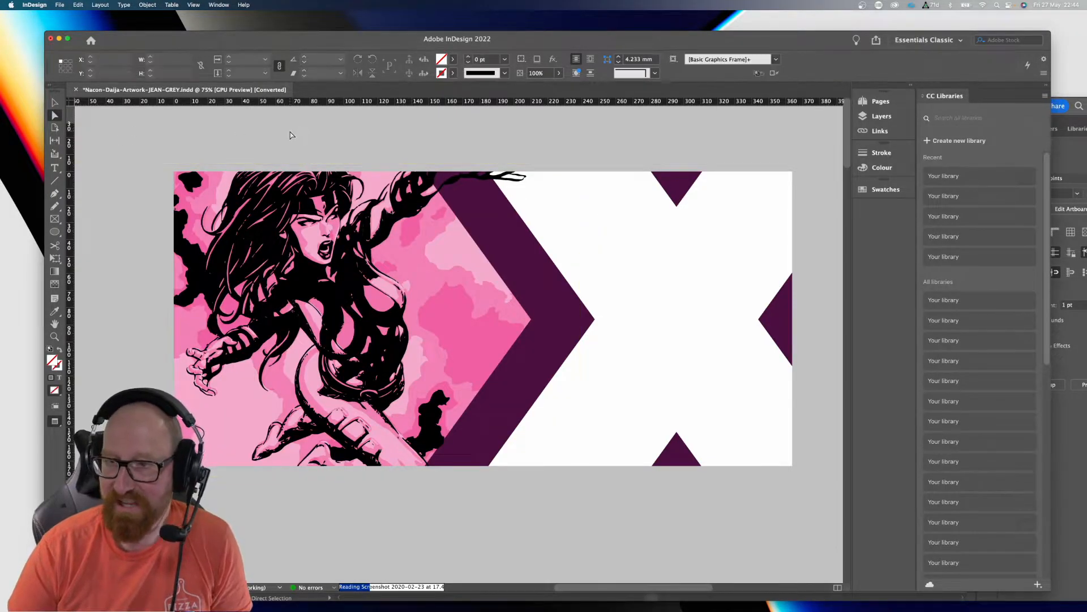
drag(298, 195, 598, 228)
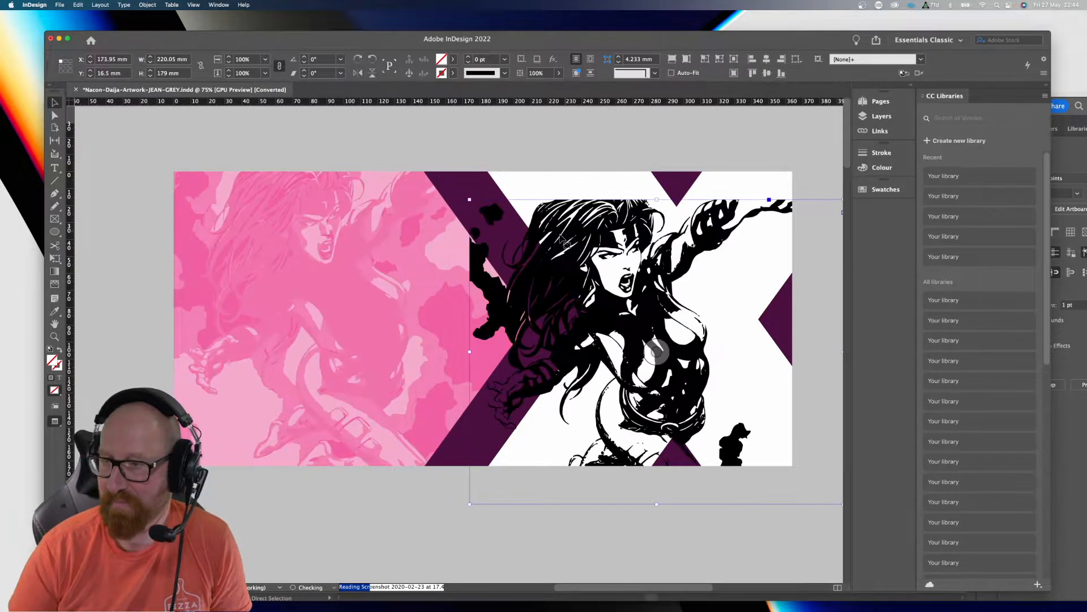
drag(530, 339, 435, 327)
drag(502, 306, 589, 286)
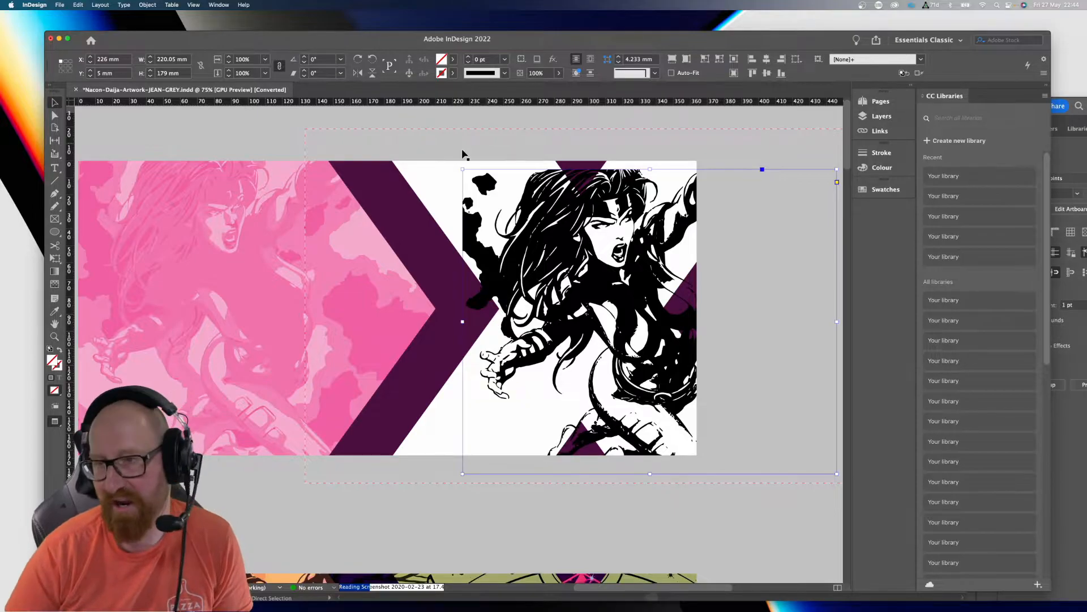
key(super+z)
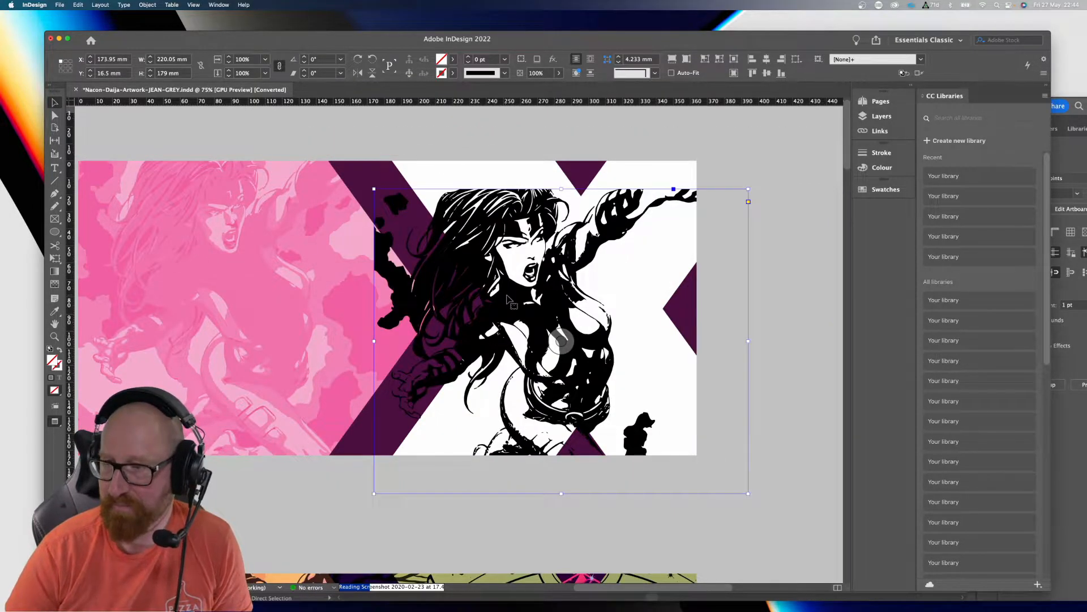
key(super+z)
Step: Crop the line art frame to about 116 mm wide and open the pink image's original file, jean_grey-4-colour.ai, in Illustrator
drag(330, 301, 562, 307)
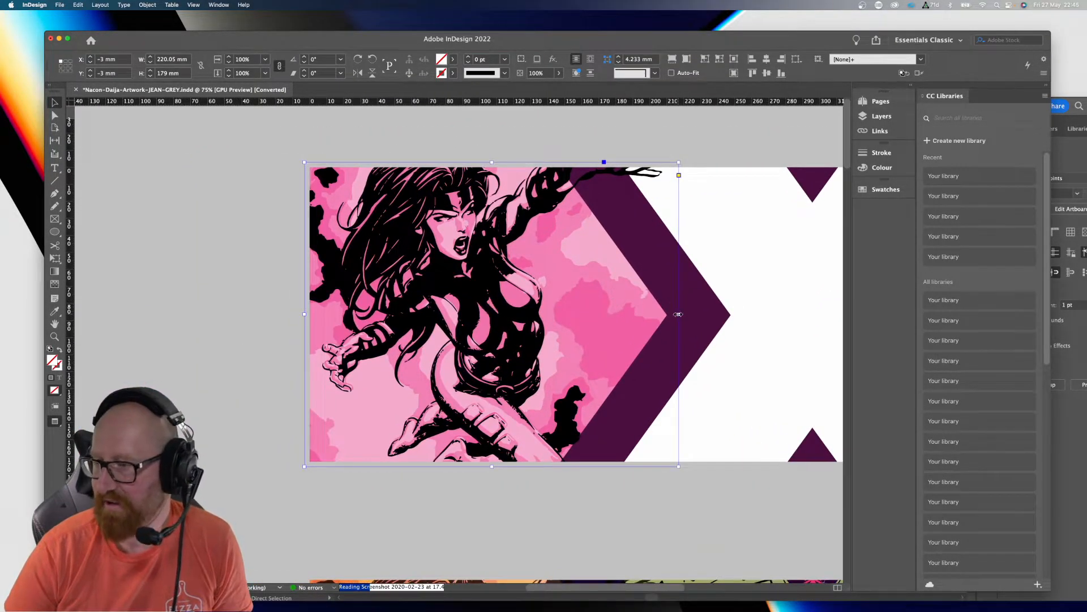
drag(678, 314, 502, 314)
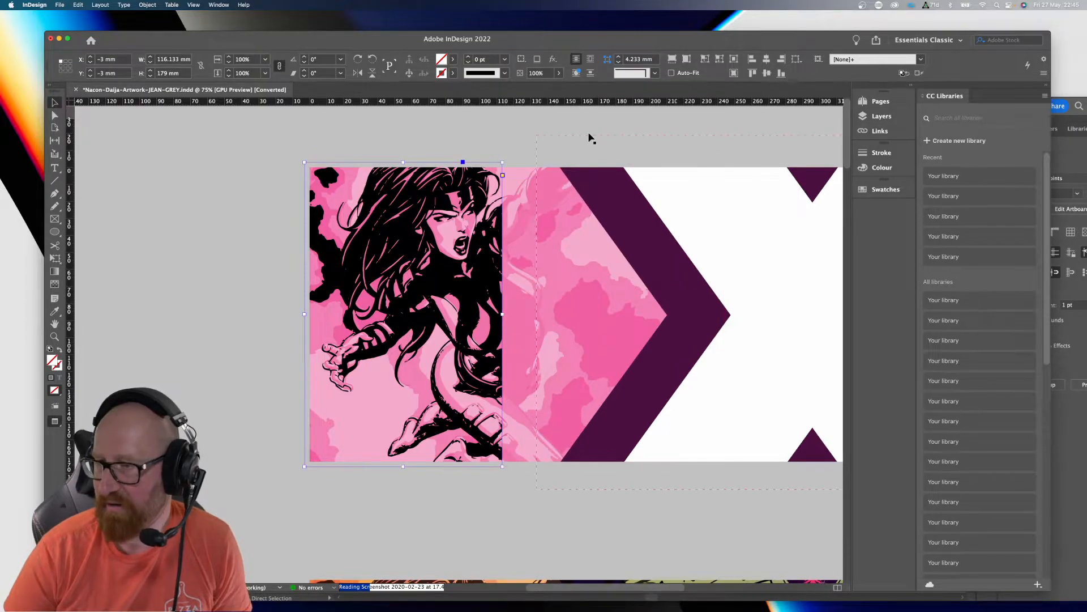
key(a)
right_click(535, 196)
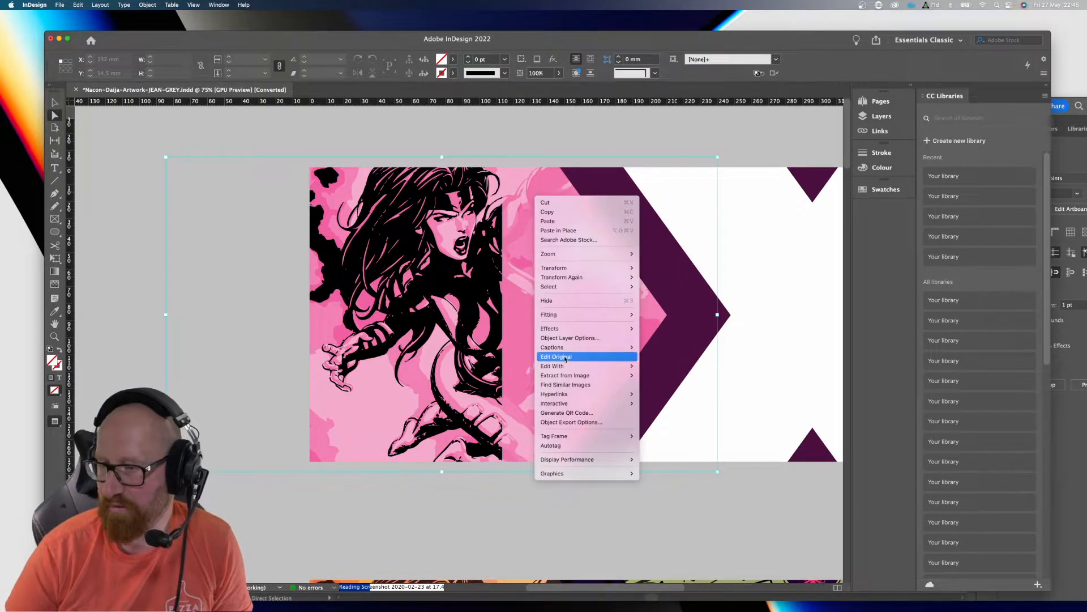
click(556, 356)
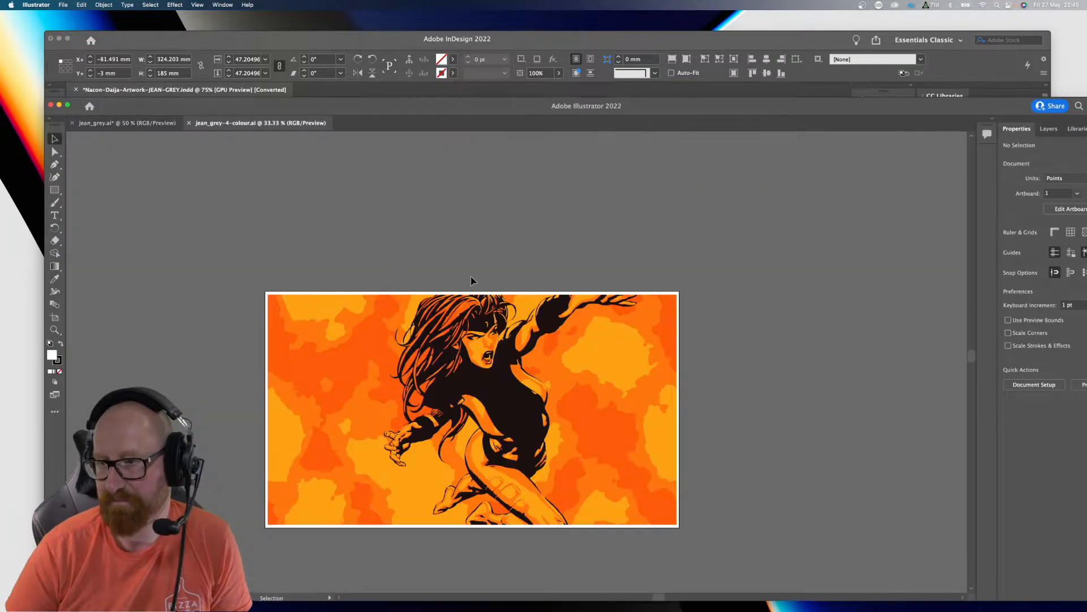
Step: Examine the orange four-colour artwork closely and compare it with the black line art in jean_grey.ai
key(space)
drag(532, 395, 518, 355)
drag(346, 370, 405, 375)
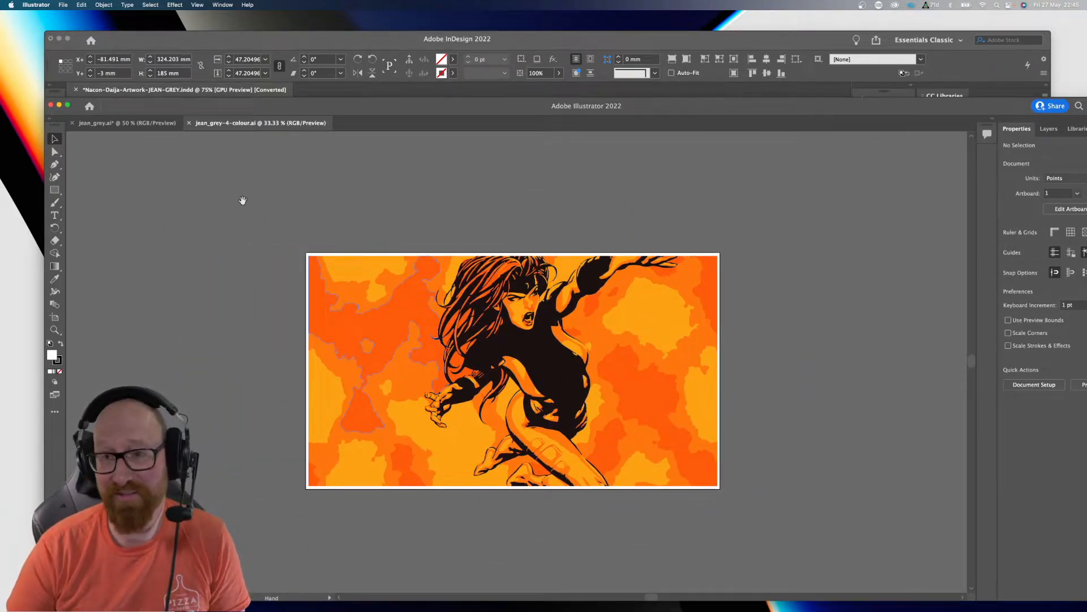
mouse_move(603, 382)
mouse_down()
mouse_move(607, 358)
mouse_move(619, 364)
mouse_move(598, 369)
mouse_up()
key(super+equal)
key(space)
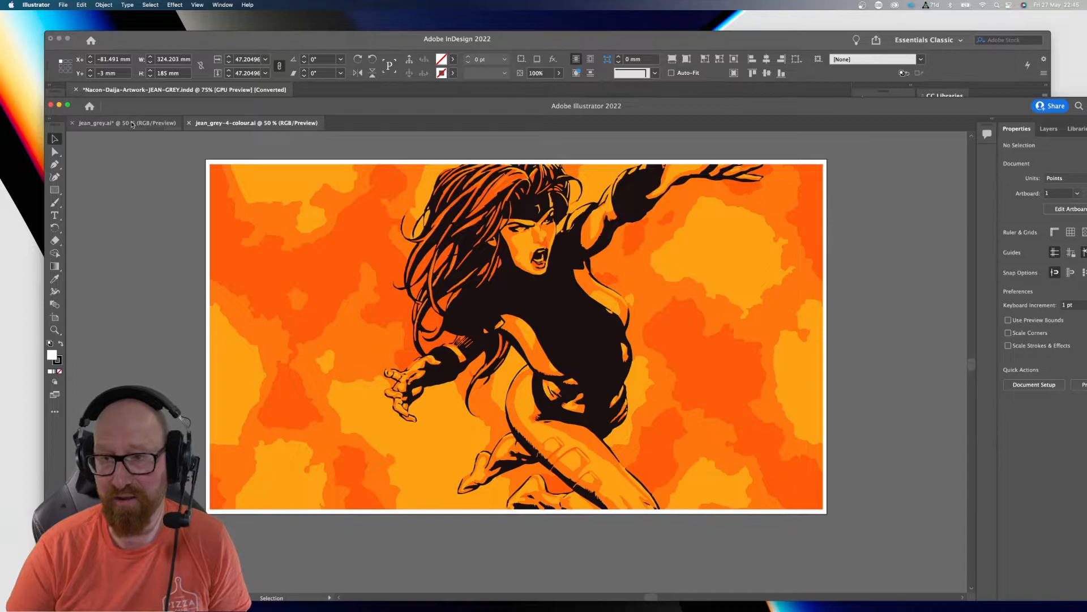
click(130, 123)
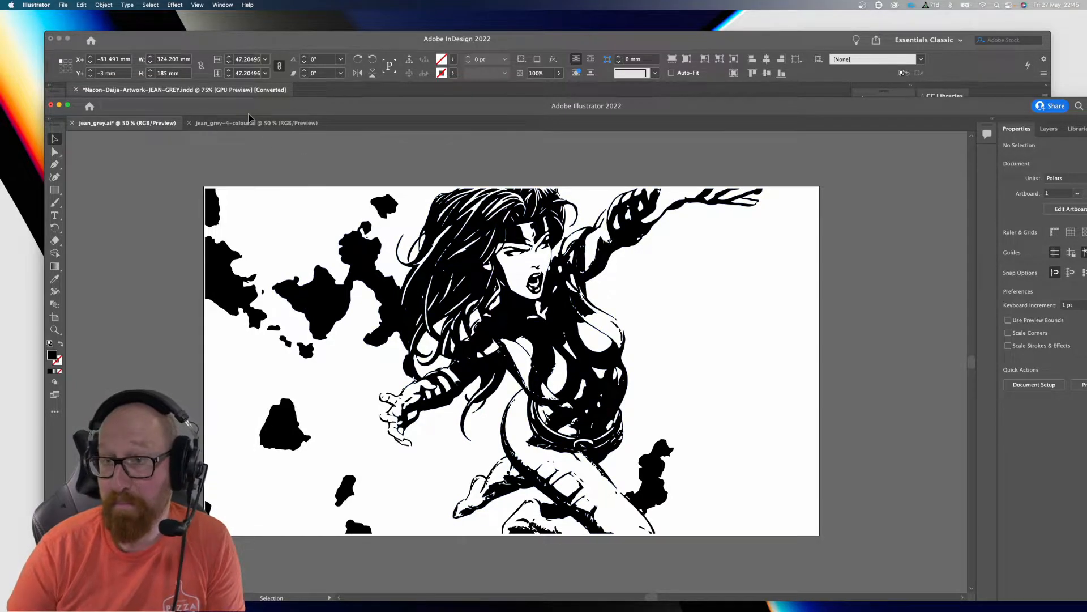
click(247, 126)
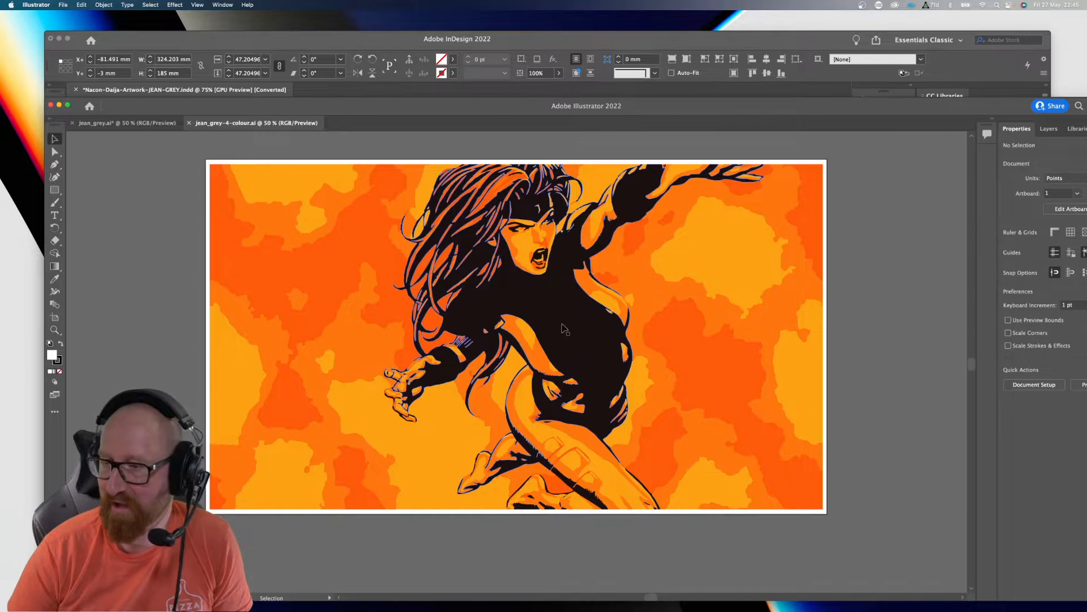
scroll(400, 345, left, 1)
scroll(416, 343, right, 1)
scroll(416, 343, up, 1)
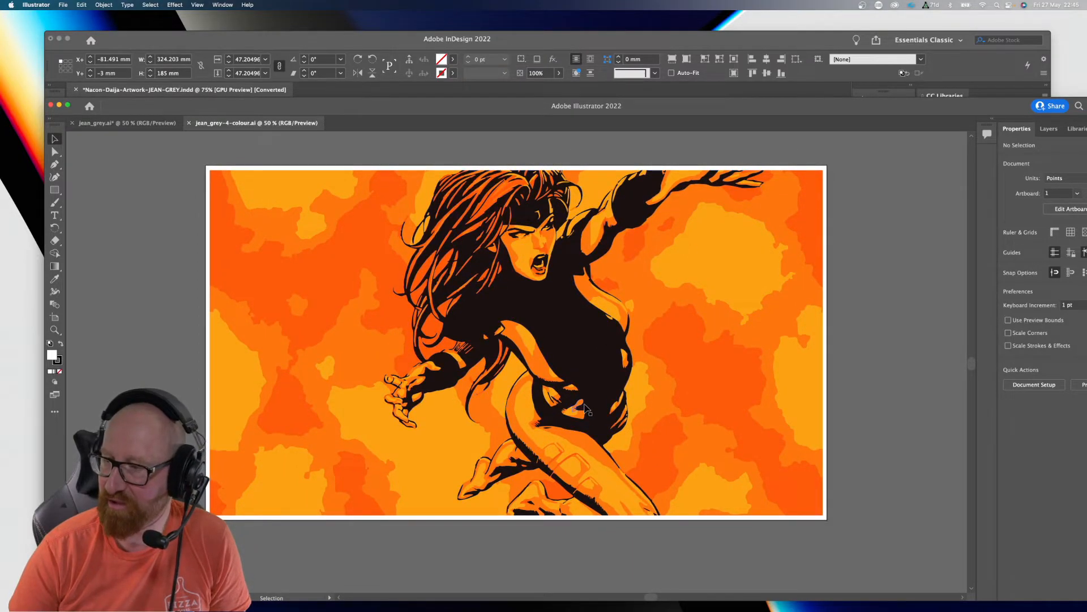
Step: Try moving the black compound path away from the figure in the four-colour artwork, and undo the move
key(a)
drag(563, 315, 360, 327)
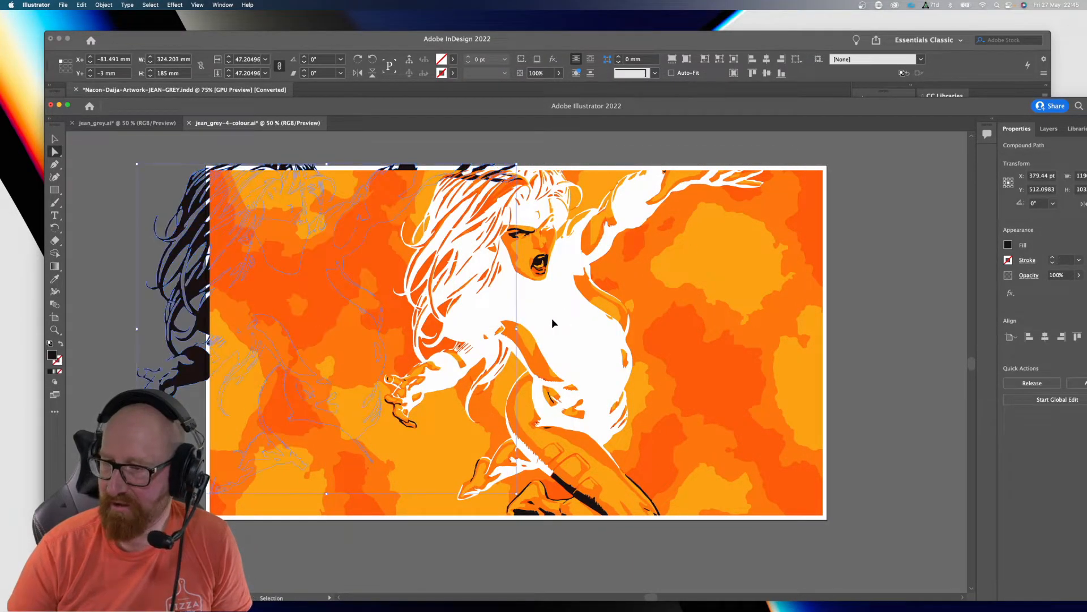
key(super+z)
key(v)
Step: Inspect the four-colour artwork's vector paths in outline mode, deselect everything and return to preview mode
key(super+y)
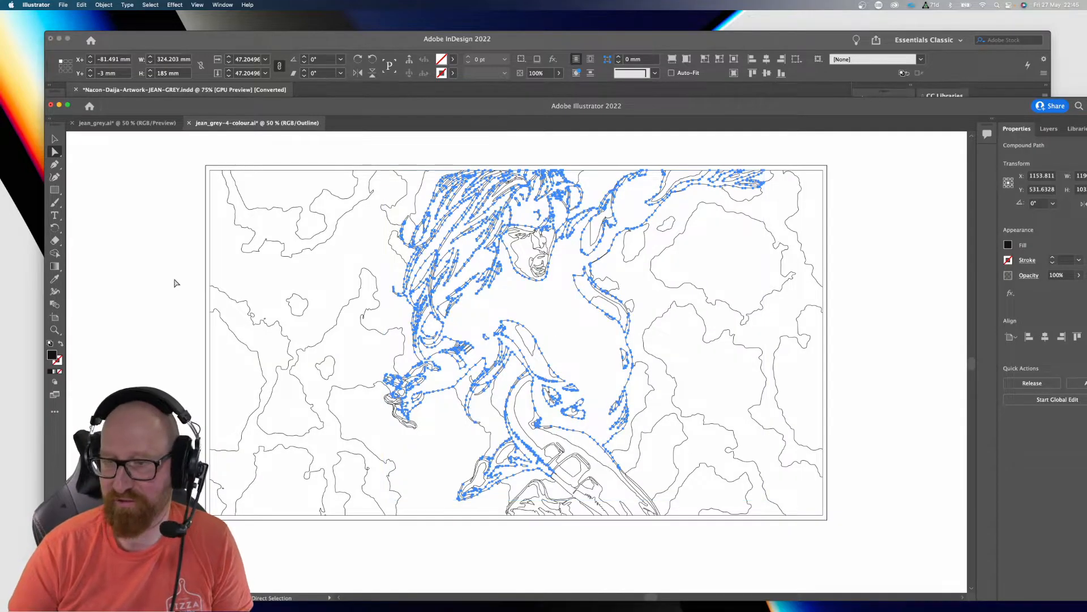
click(151, 284)
key(super+y)
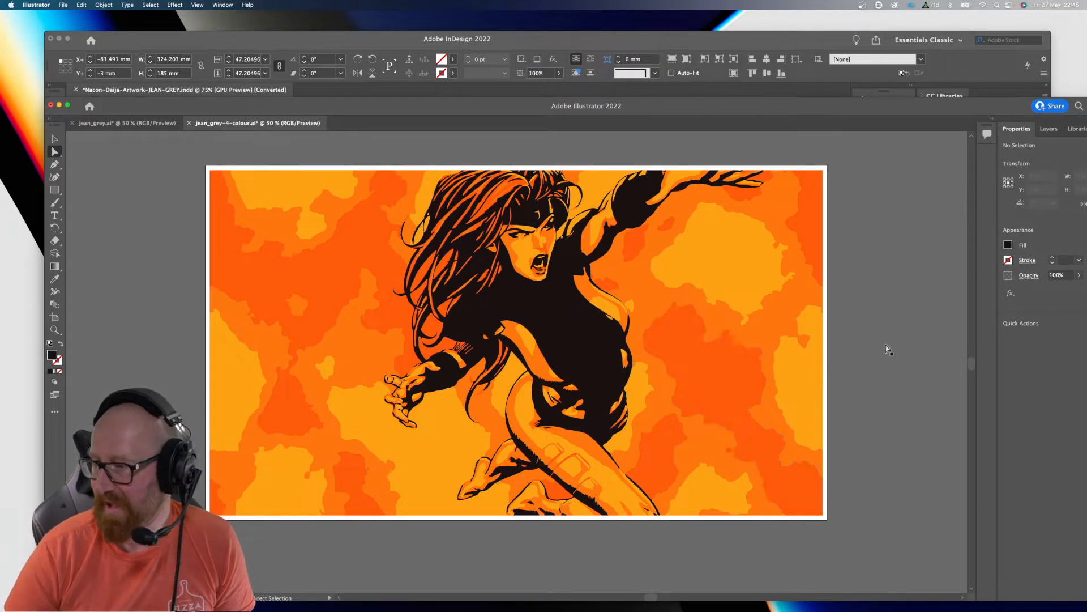
key(v)
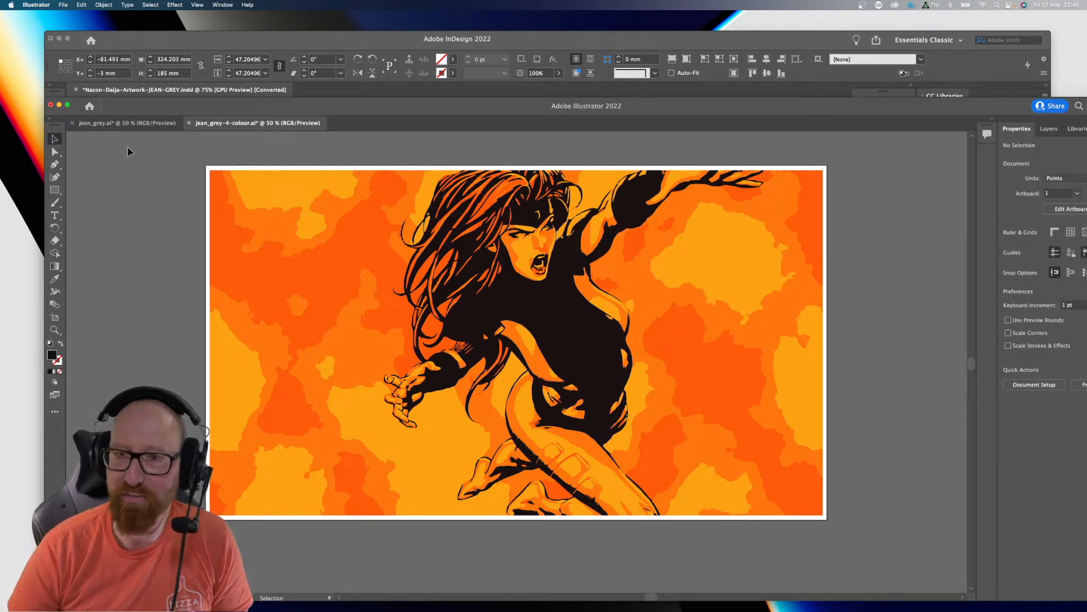
Step: Switch to InDesign, restore the line art frame's width to 220.05 mm, and try shifting the frame sideways before putting it back
key(super+Tab)
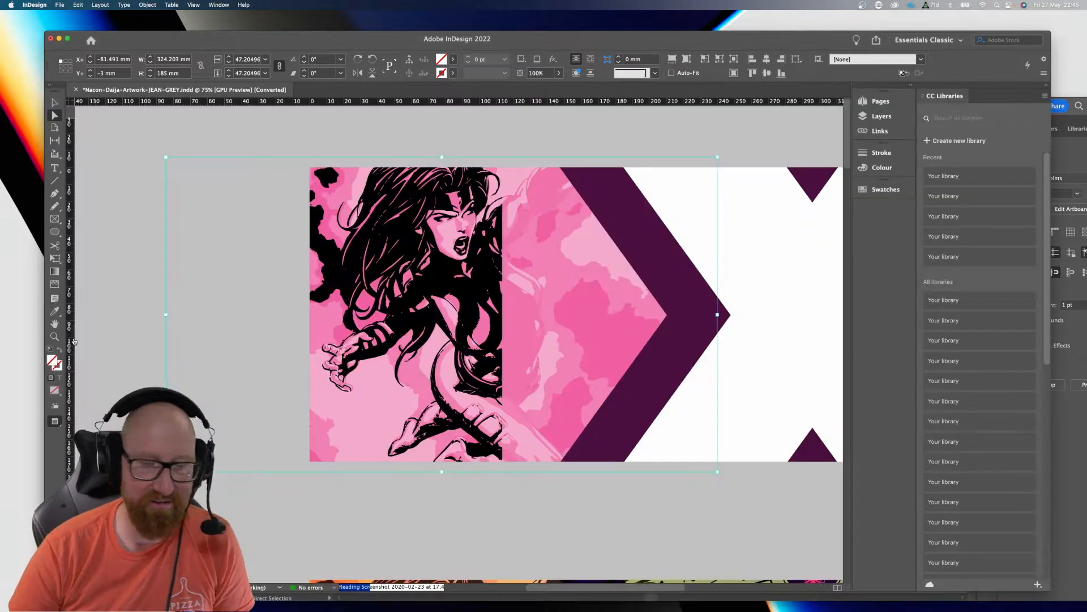
click(351, 137)
key(v)
drag(509, 333, 419, 337)
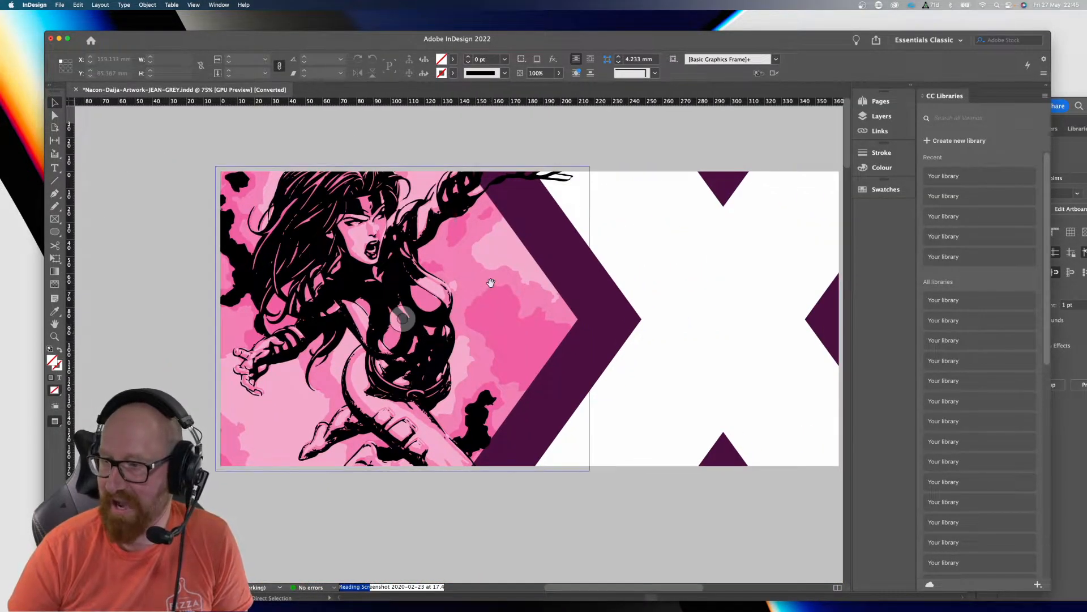
click(524, 287)
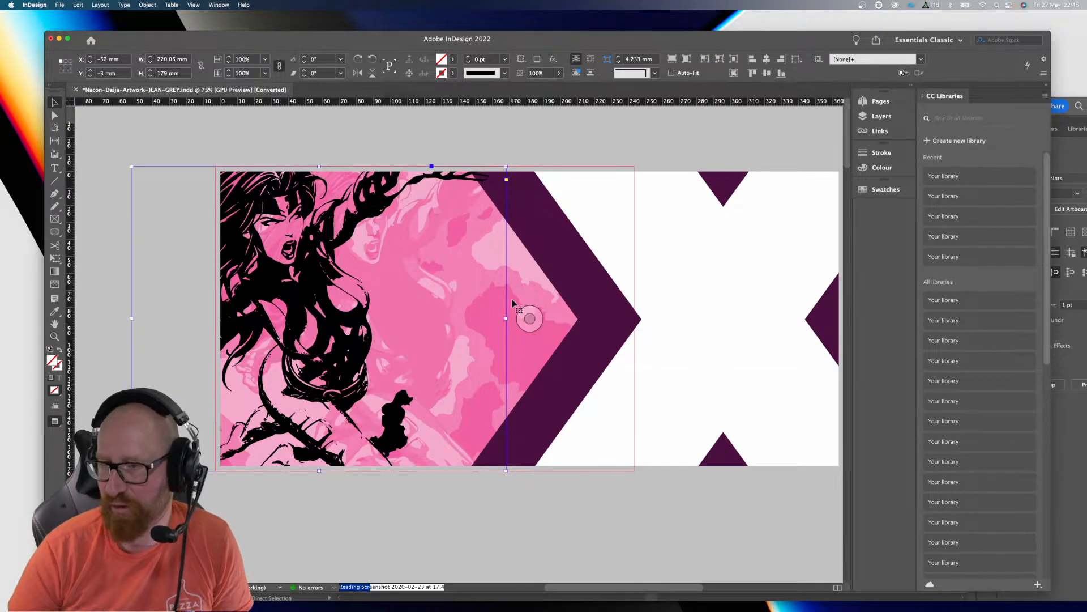
key(super+minus)
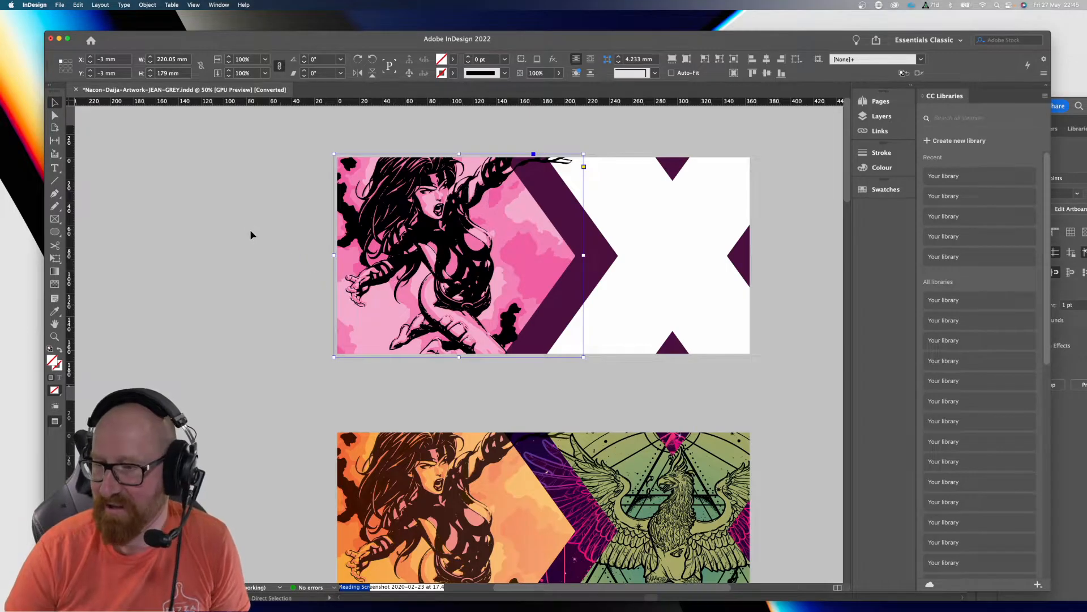
Step: Move the line art frame off the page to about X -233.7 mm and set the pink image's blending mode to Normal with preview on
click(252, 235)
drag(433, 207, 170, 189)
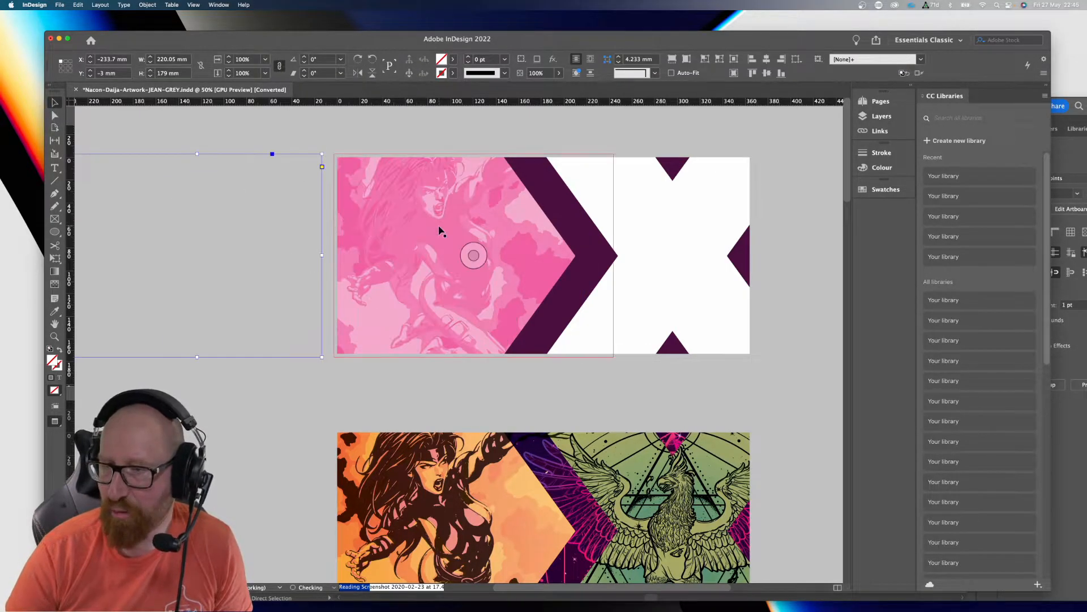
right_click(451, 175)
mouse_move(498, 345)
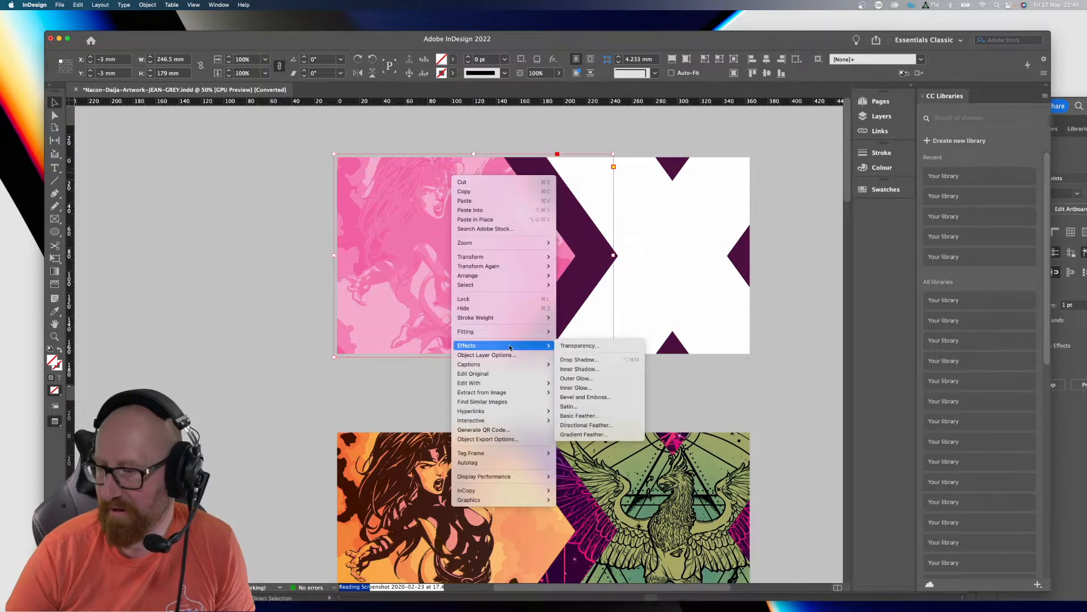
click(570, 348)
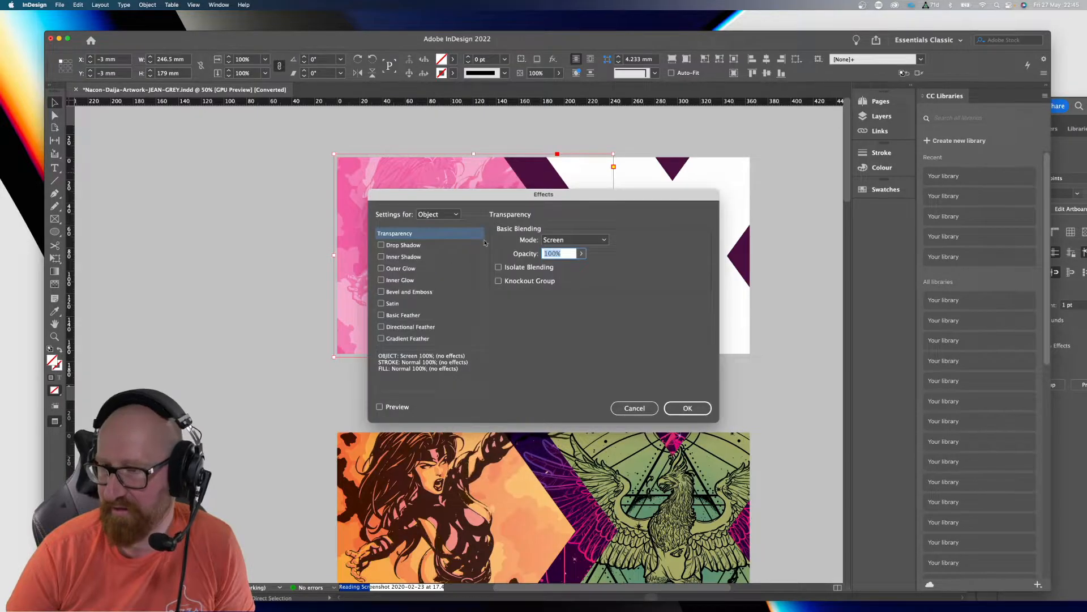
click(589, 239)
click(577, 253)
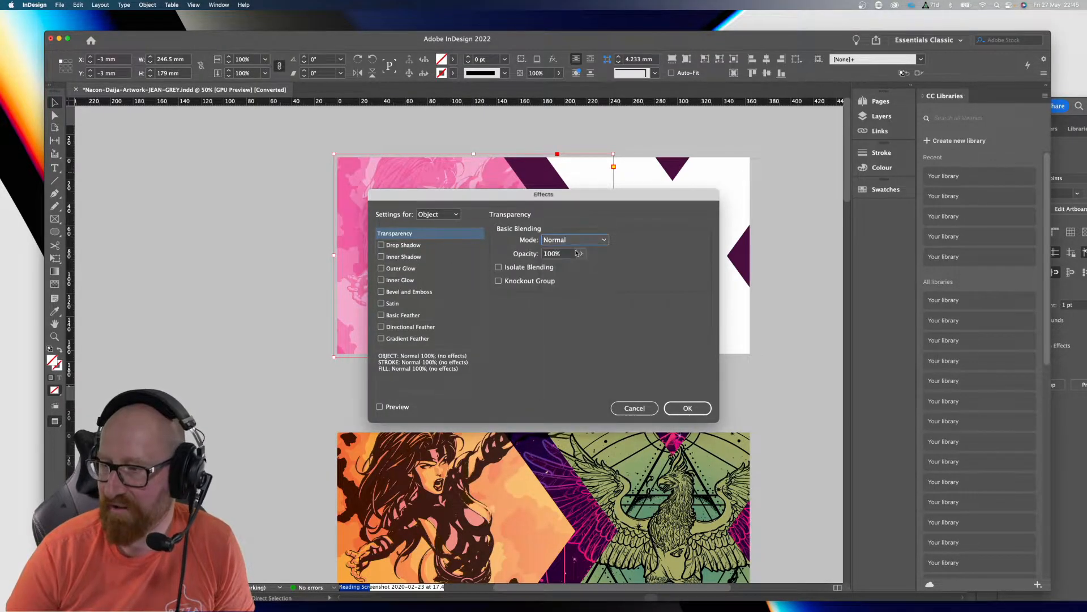
click(380, 407)
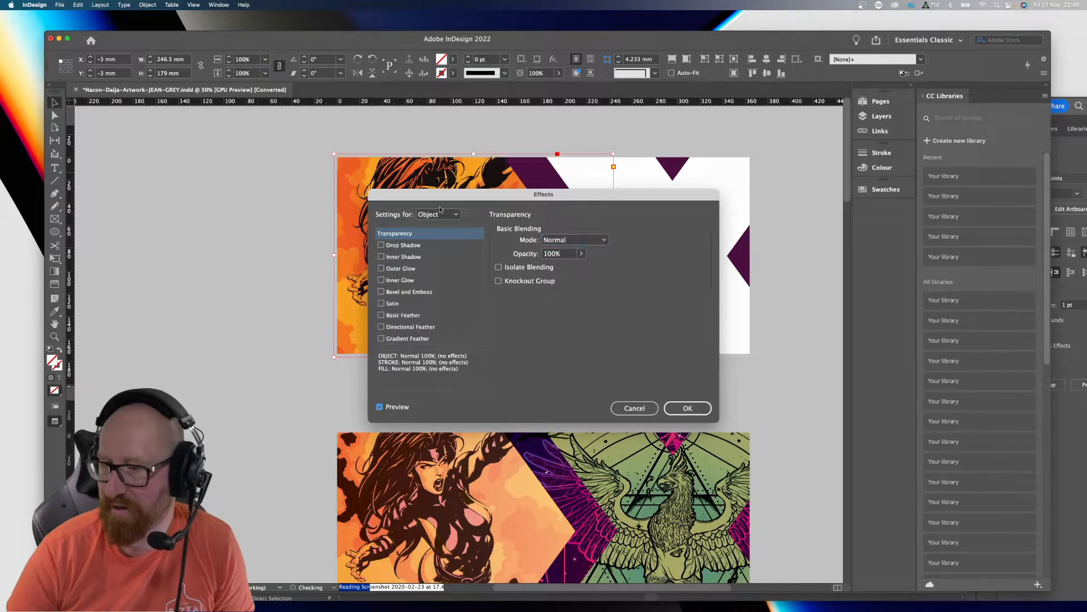
drag(427, 201, 794, 240)
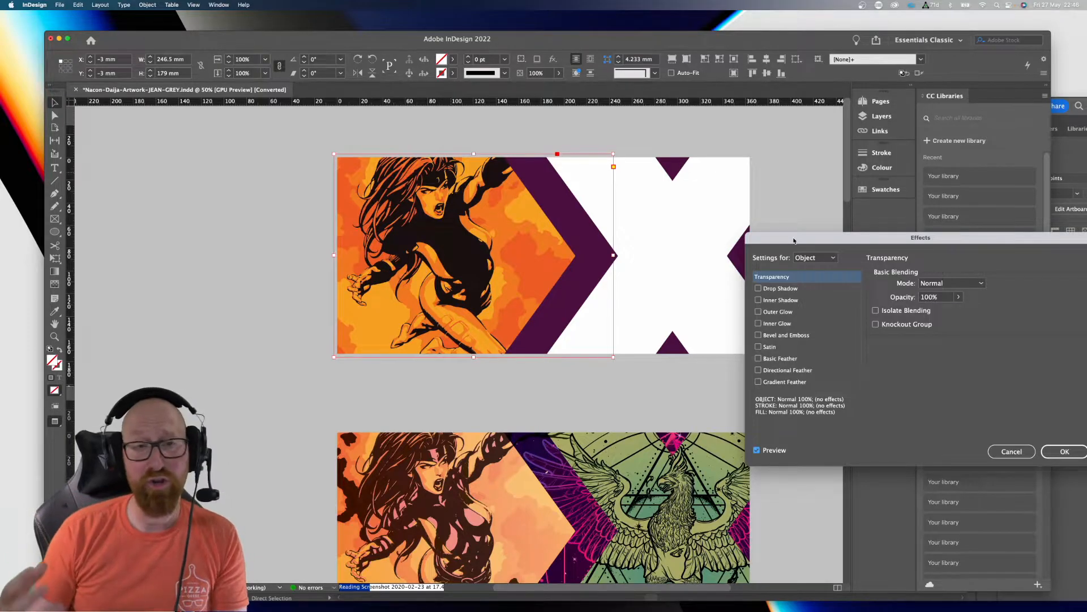
drag(793, 240, 731, 218)
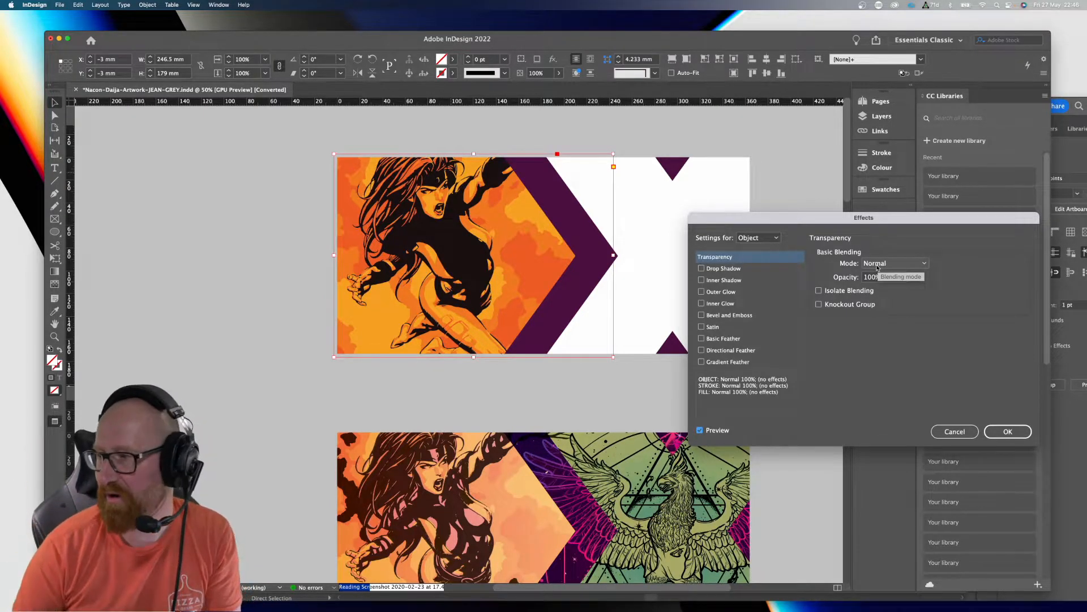
Step: Set the colour image's blending mode to Screen at 100% opacity and apply the effect
click(877, 268)
click(885, 300)
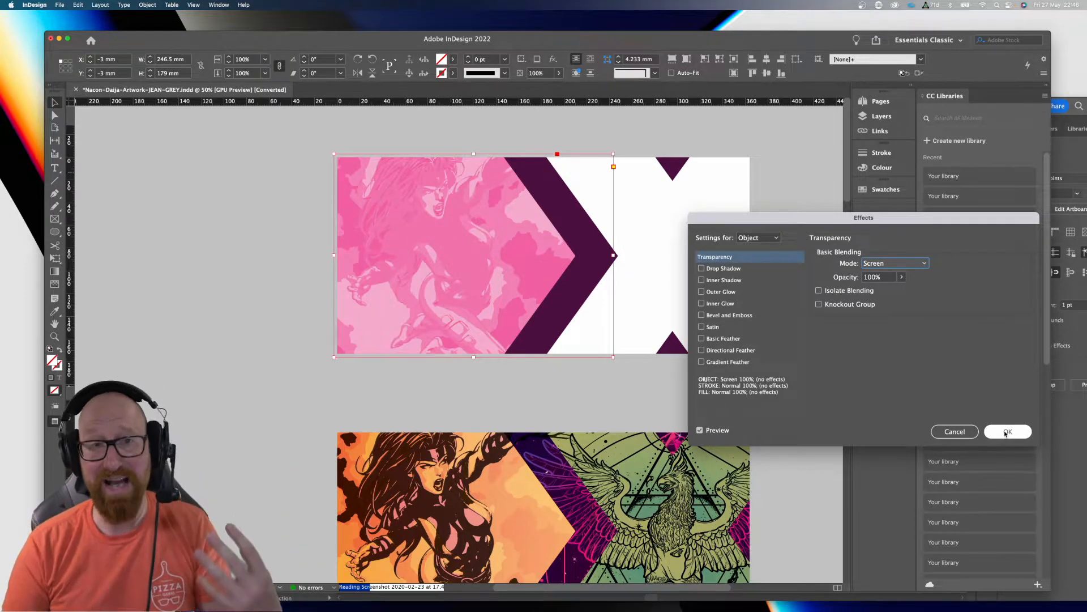
click(1007, 432)
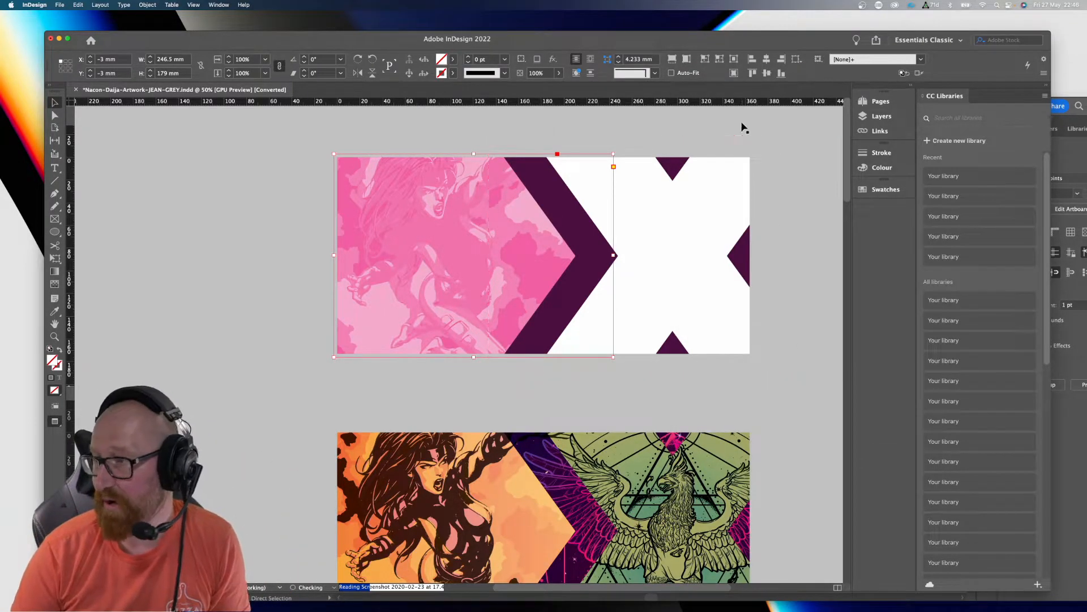
Step: Show the content outside the page, move the line art frame back over the pink image at X -3 mm, and return to preview mode
click(743, 128)
key(w)
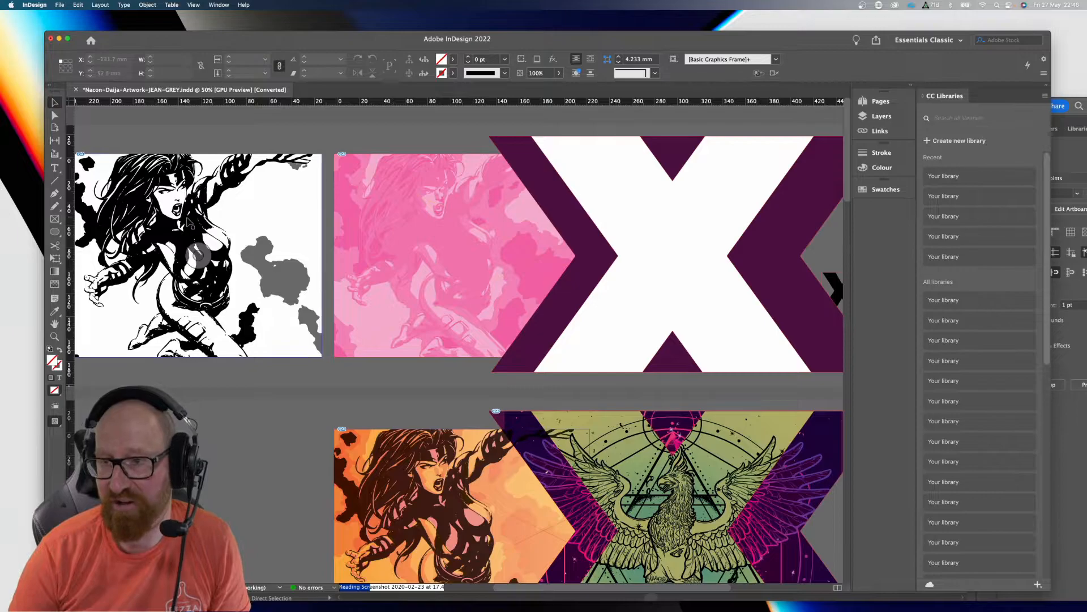
click(428, 223)
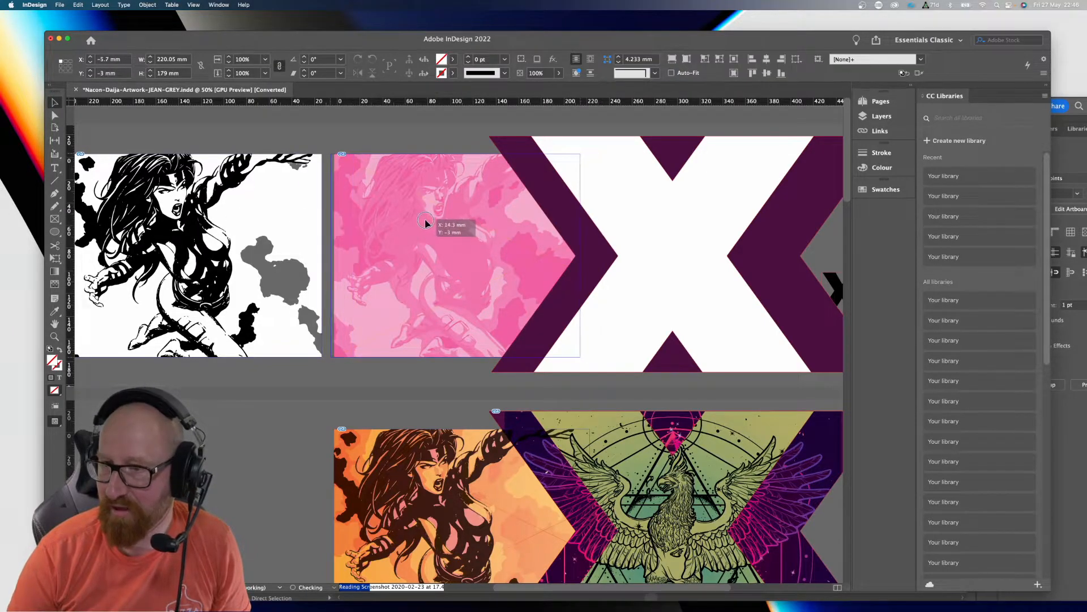
drag(429, 222, 429, 222)
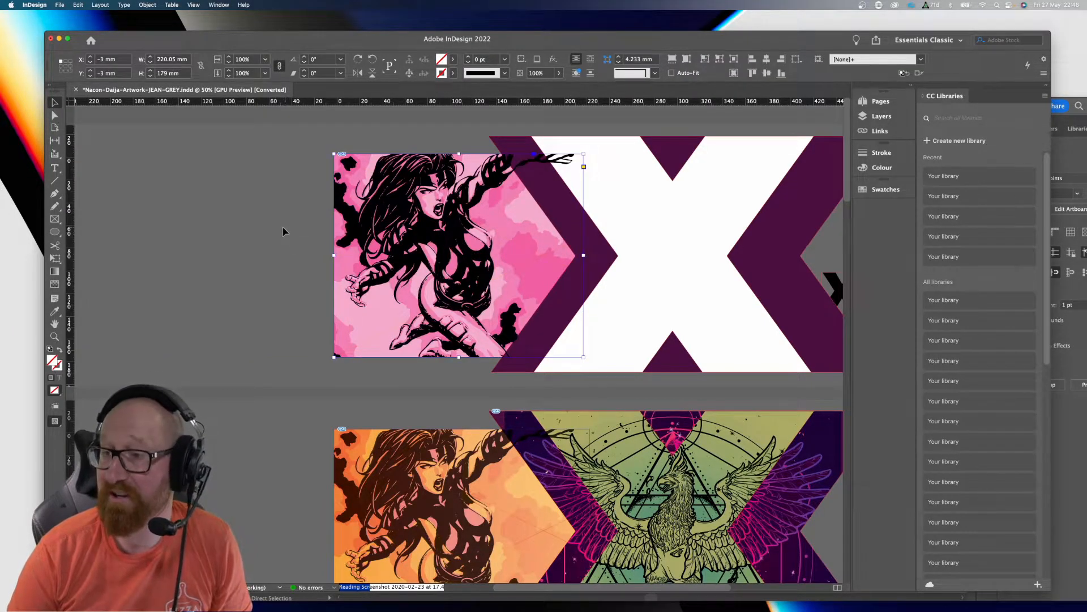
key(w)
click(253, 249)
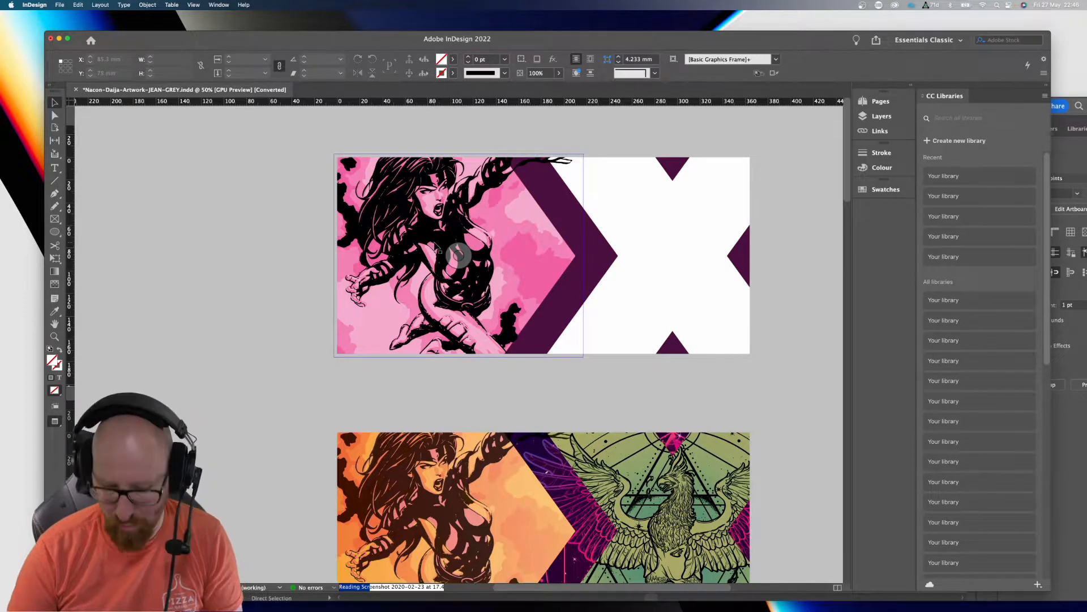
Step: Examine the black line art over the pink image on the first page, from the full page to the enlarged figure
key(super+equal)
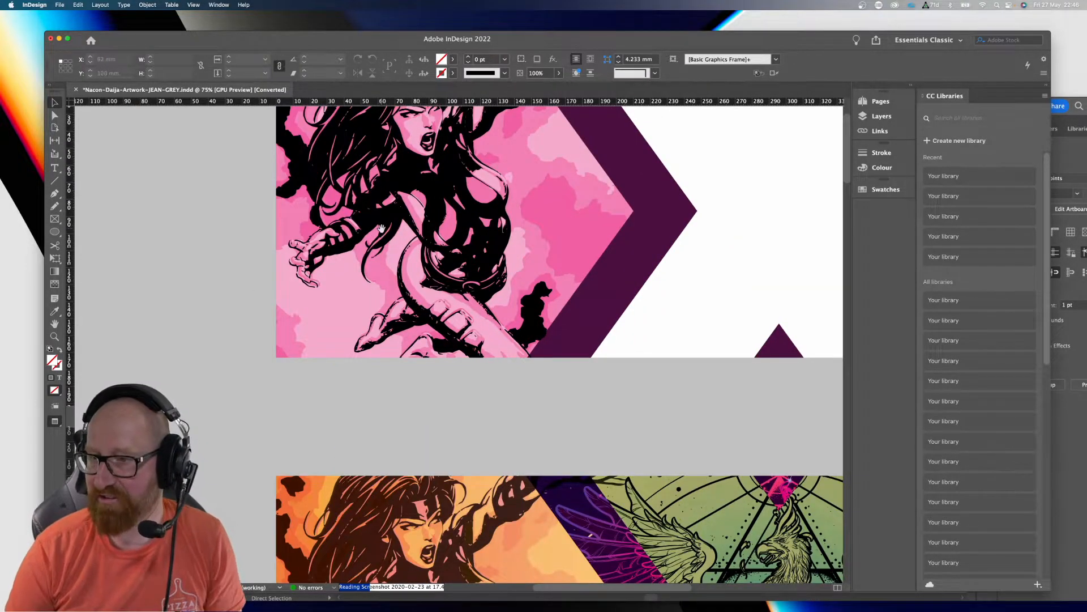
drag(378, 273, 399, 382)
drag(533, 295, 524, 282)
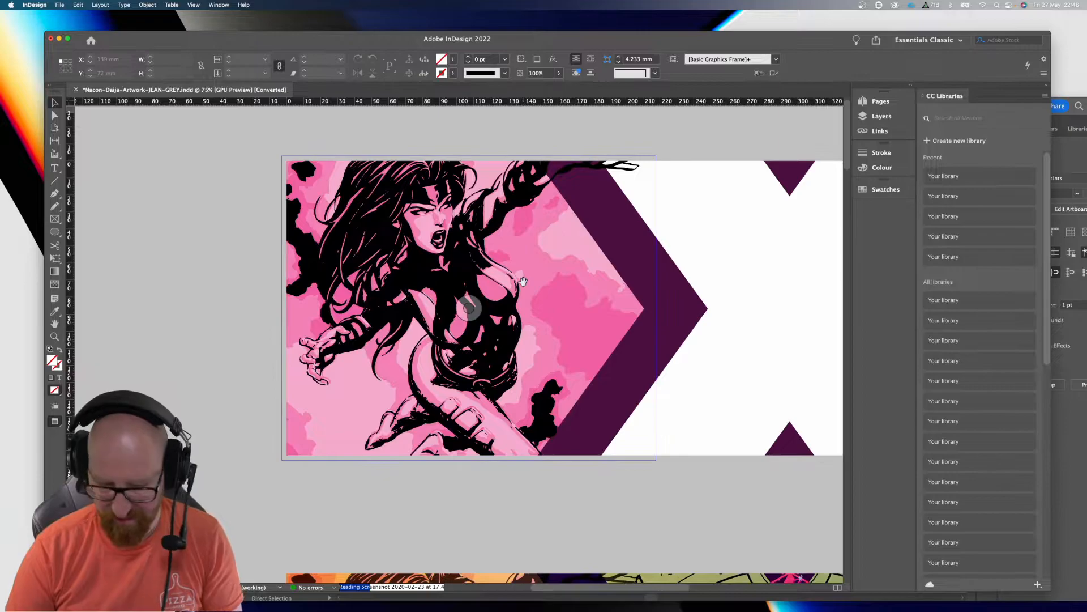
key(super+equal)
key(super+equal)
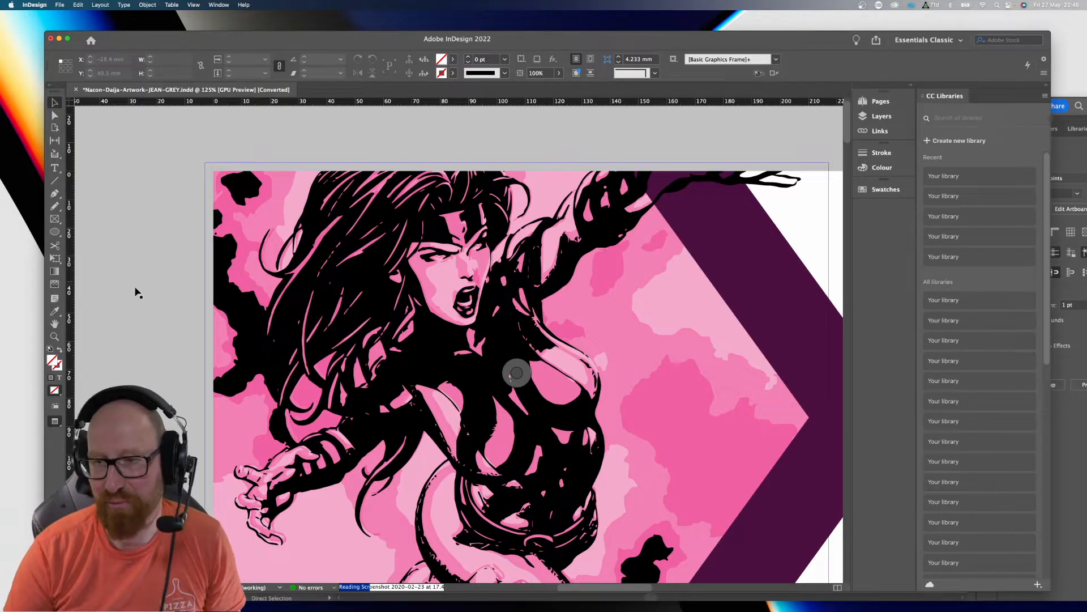
scroll(311, 340, down, 2)
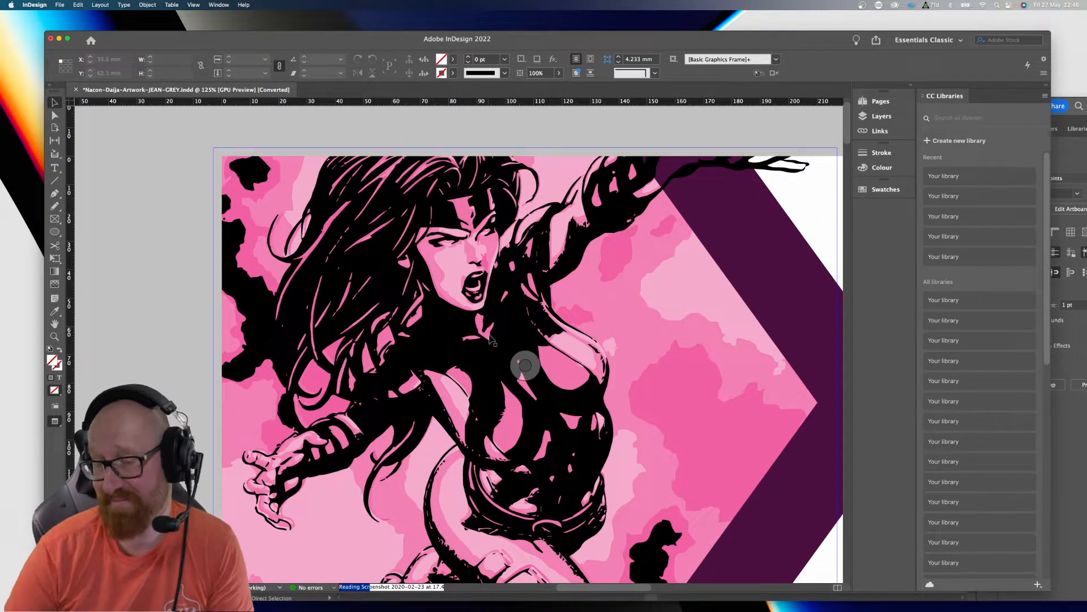
key(super+minus)
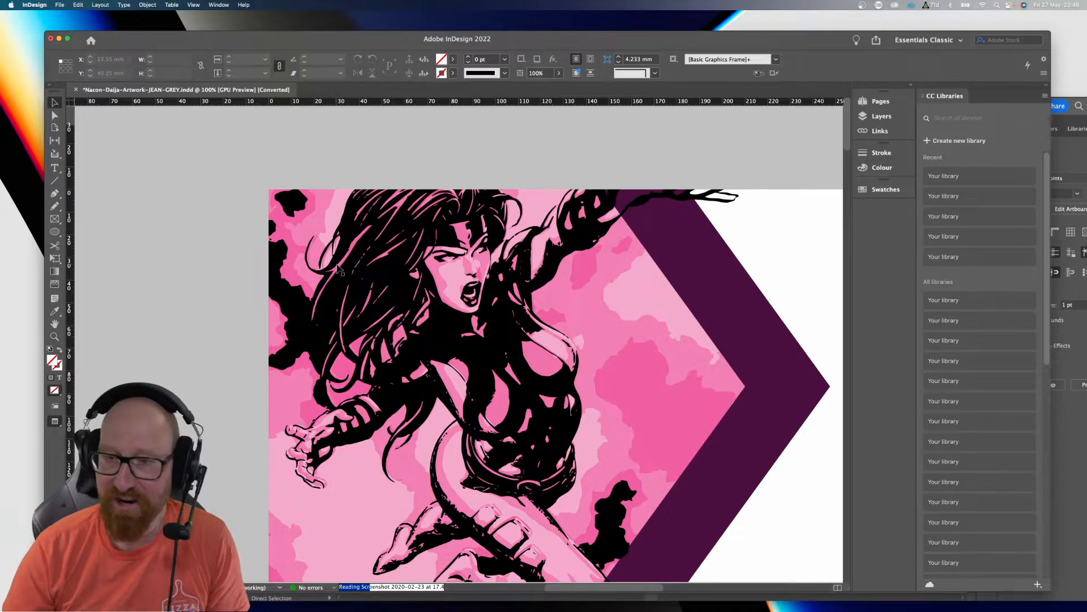
scroll(396, 318, right, 3)
scroll(397, 317, down, 2)
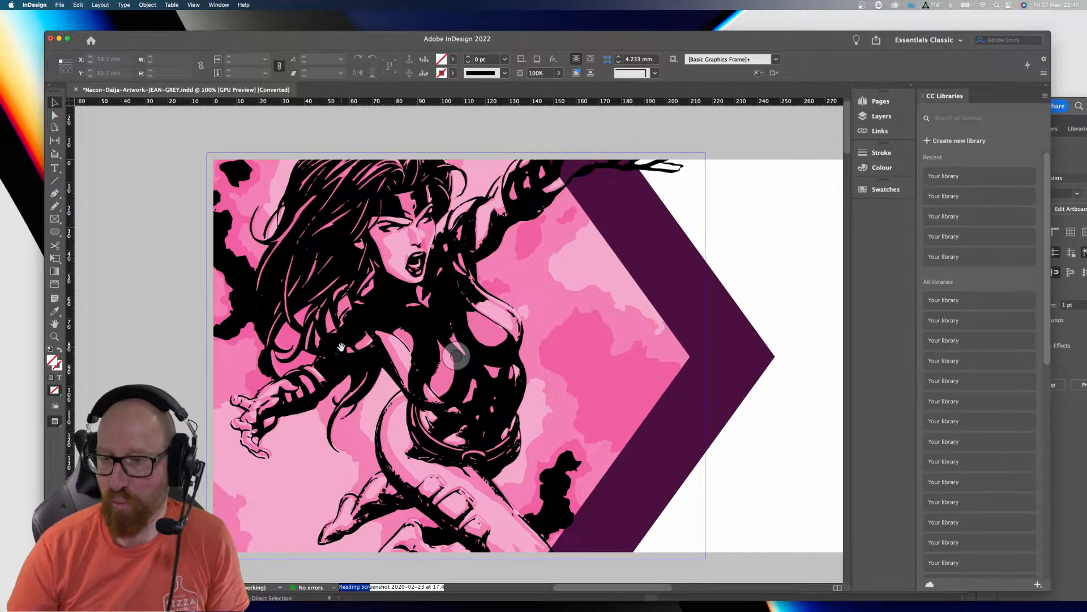
scroll(391, 317, down, 2)
scroll(391, 317, left, 2)
Step: Inspect the pink shading behind the line art close up on the outstretched hand and around the raised arm
drag(250, 358, 412, 433)
drag(363, 463, 350, 318)
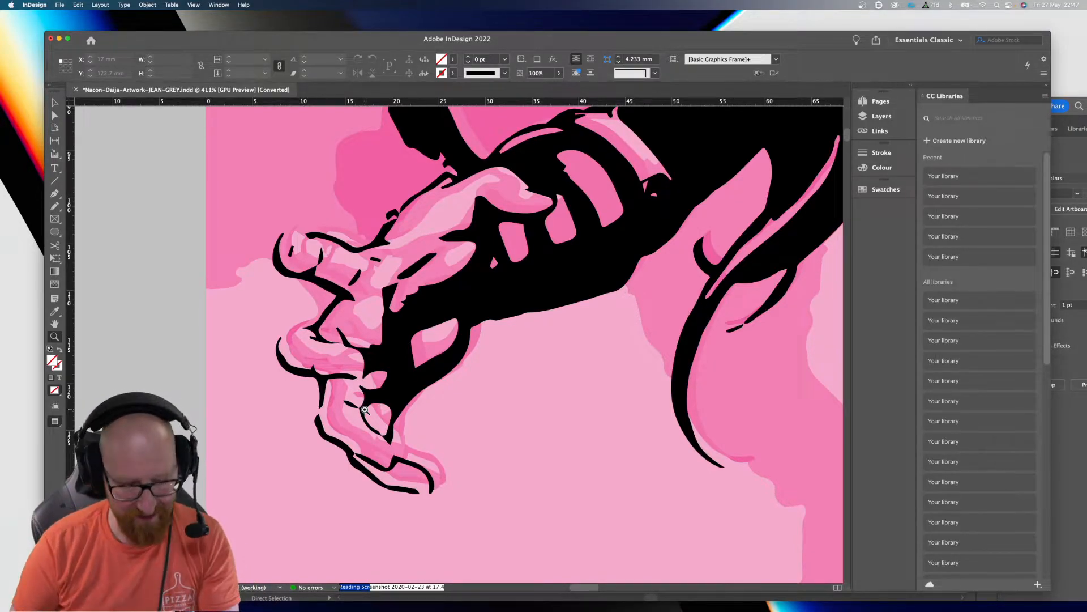
key(super+0)
key(super+minus)
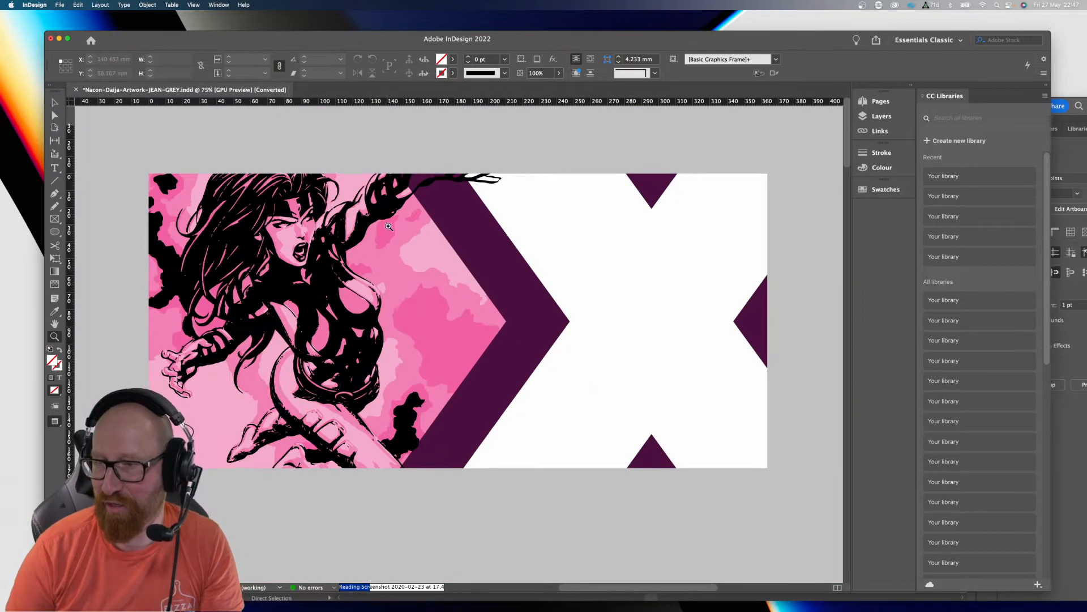
drag(333, 187, 568, 357)
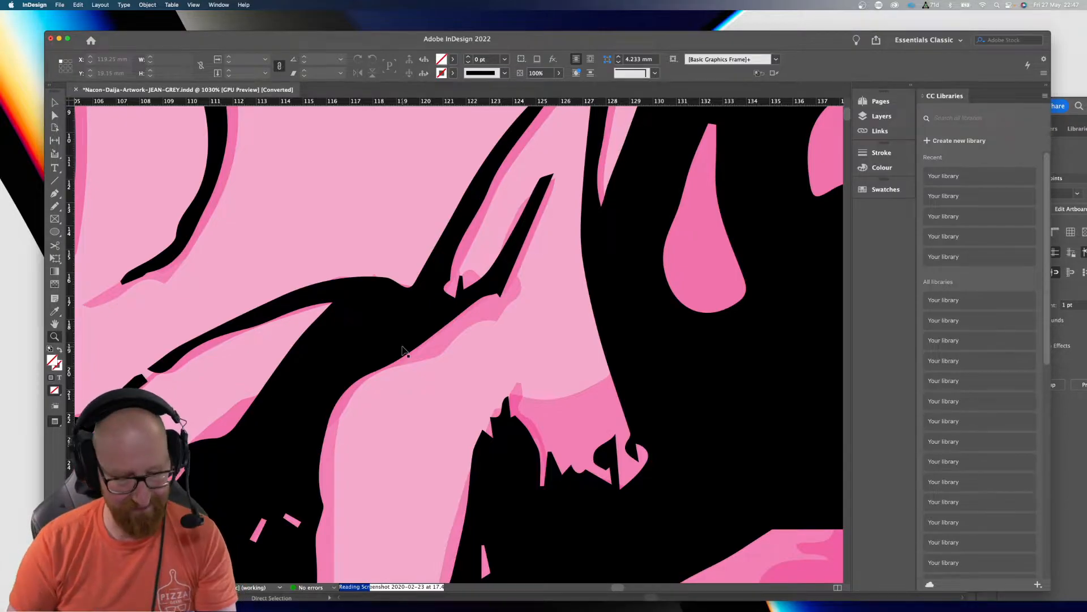
key(super+0)
key(super+minus)
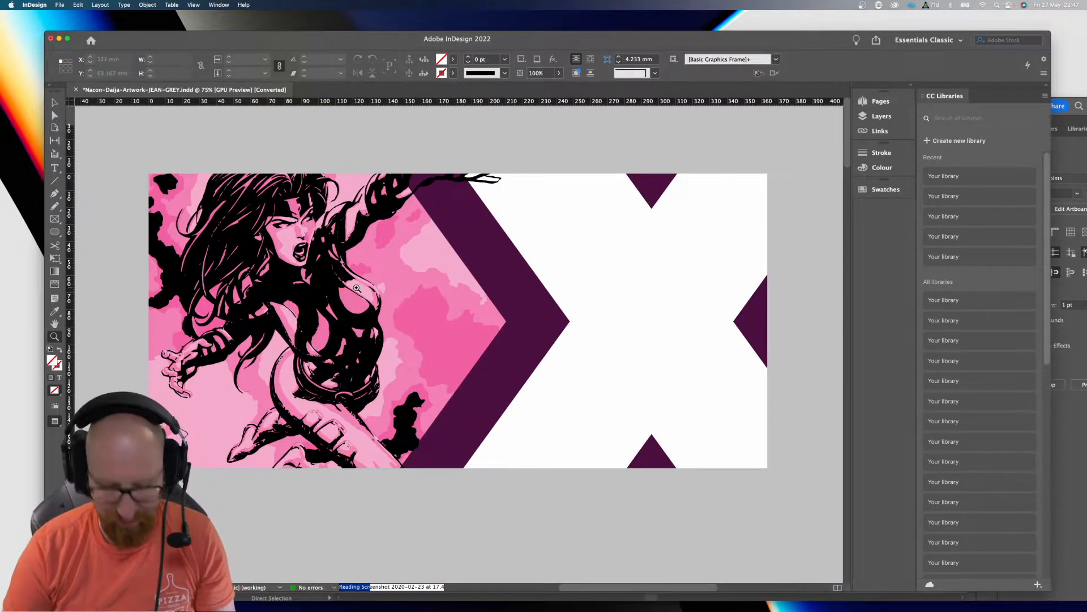
key(v)
scroll(282, 353, left, 2)
scroll(282, 352, down, 1)
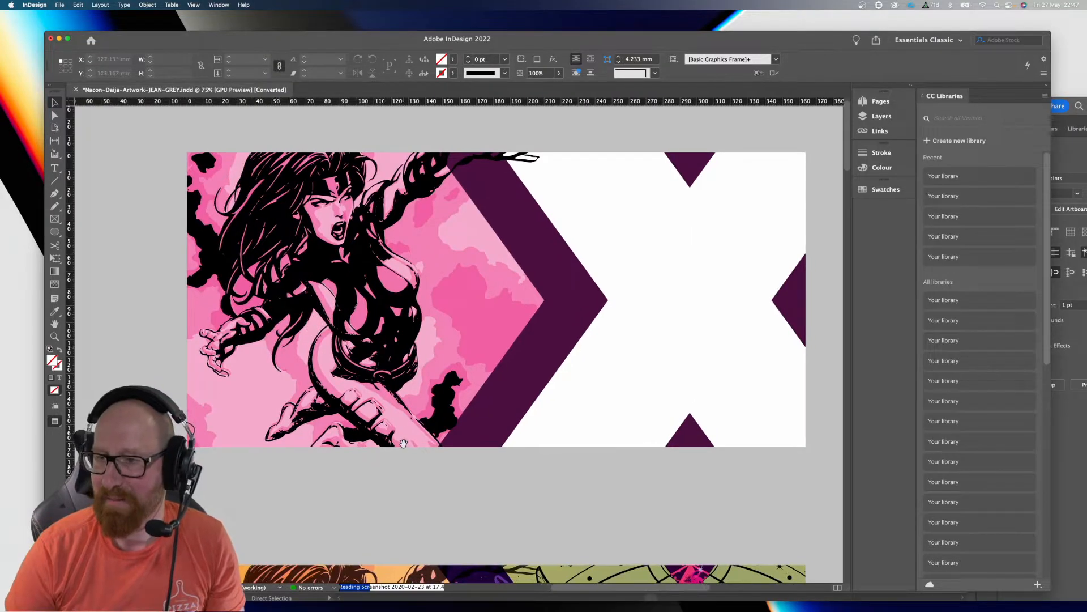
scroll(379, 375, right, 1)
scroll(378, 376, right, 1)
scroll(362, 351, up, 1)
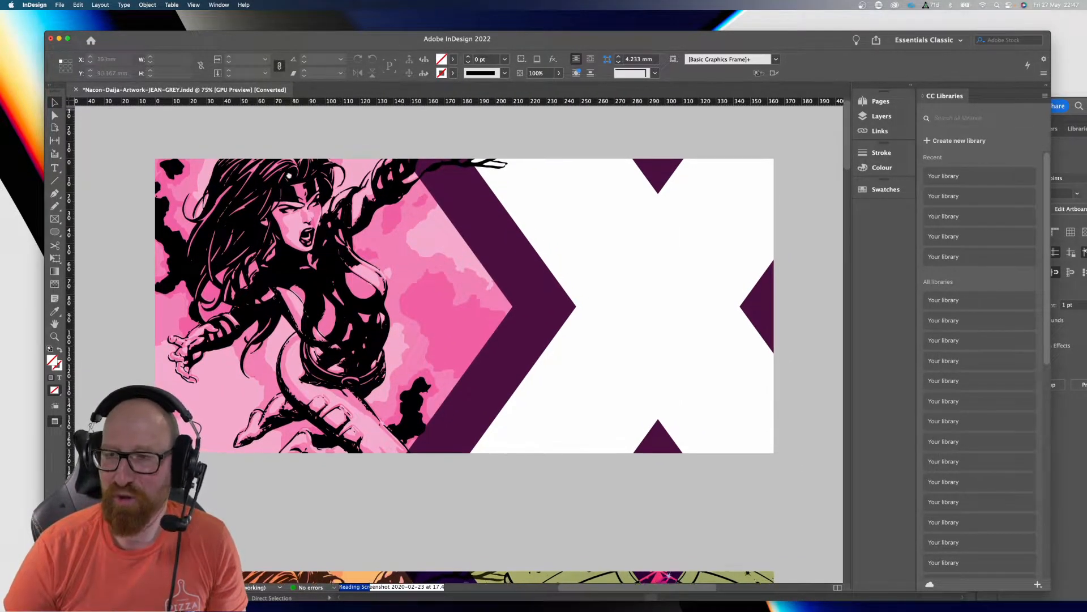
click(336, 311)
click(415, 139)
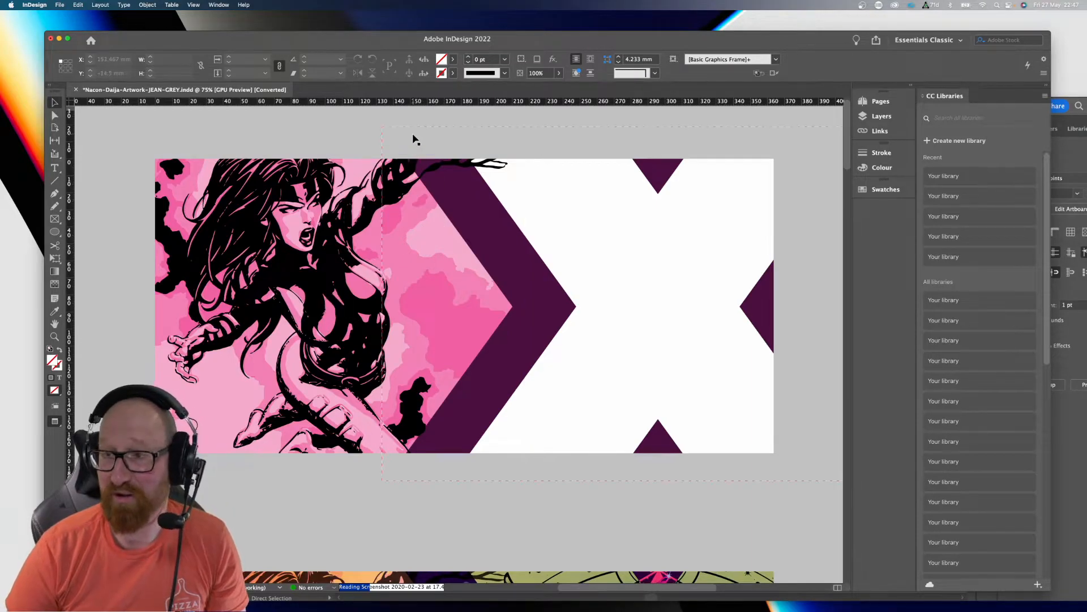
click(249, 177)
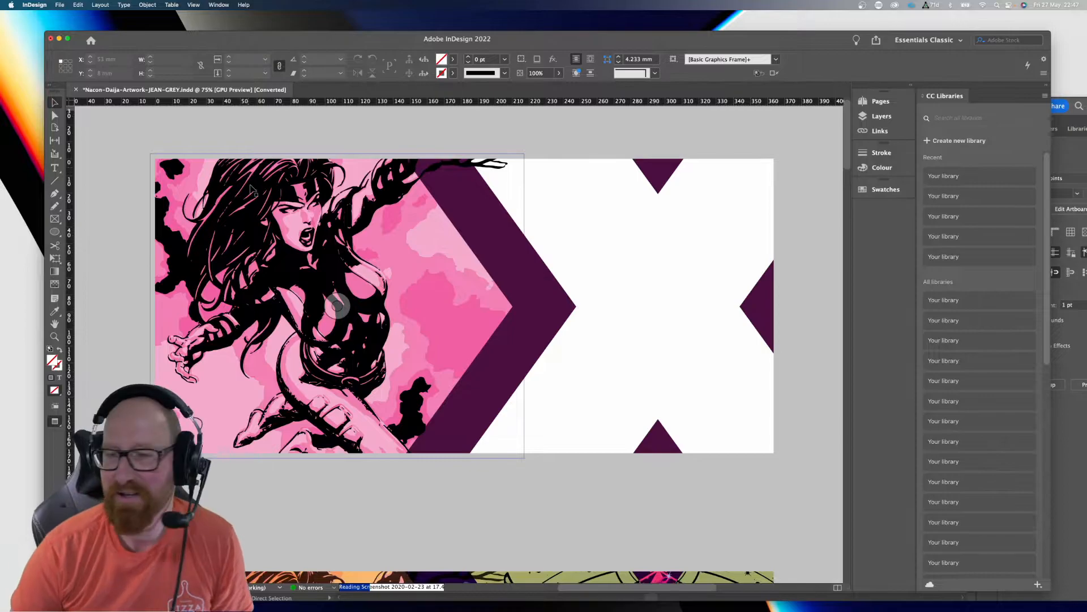
Step: Review the orange figure and green phoenix version of the artwork on the page below the pink one
scroll(339, 255, down, 5)
scroll(356, 375, down, 8)
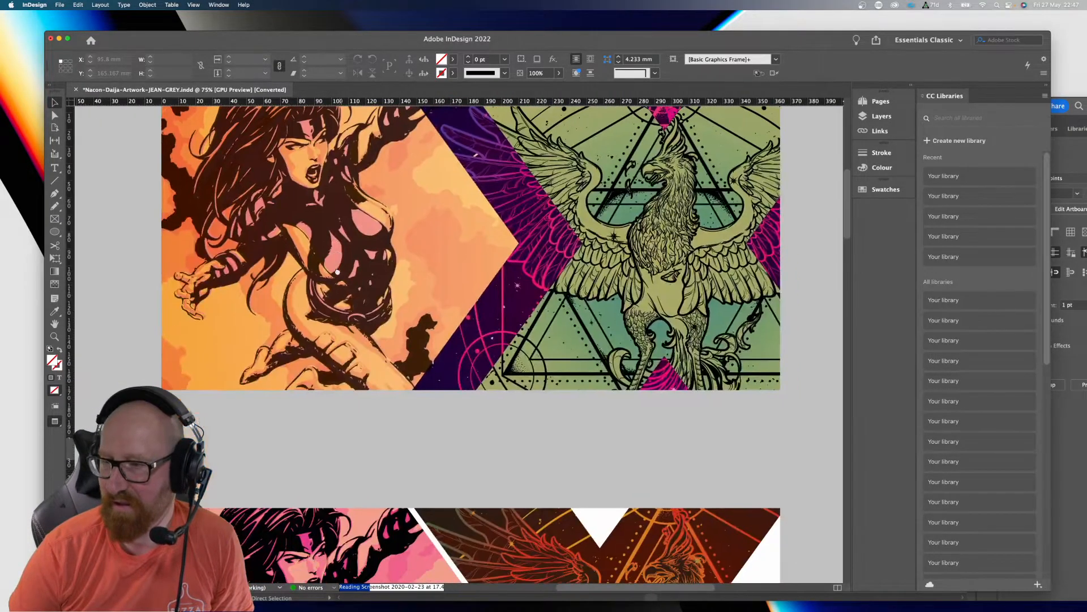
scroll(368, 351, up, 3)
scroll(380, 328, right, 1)
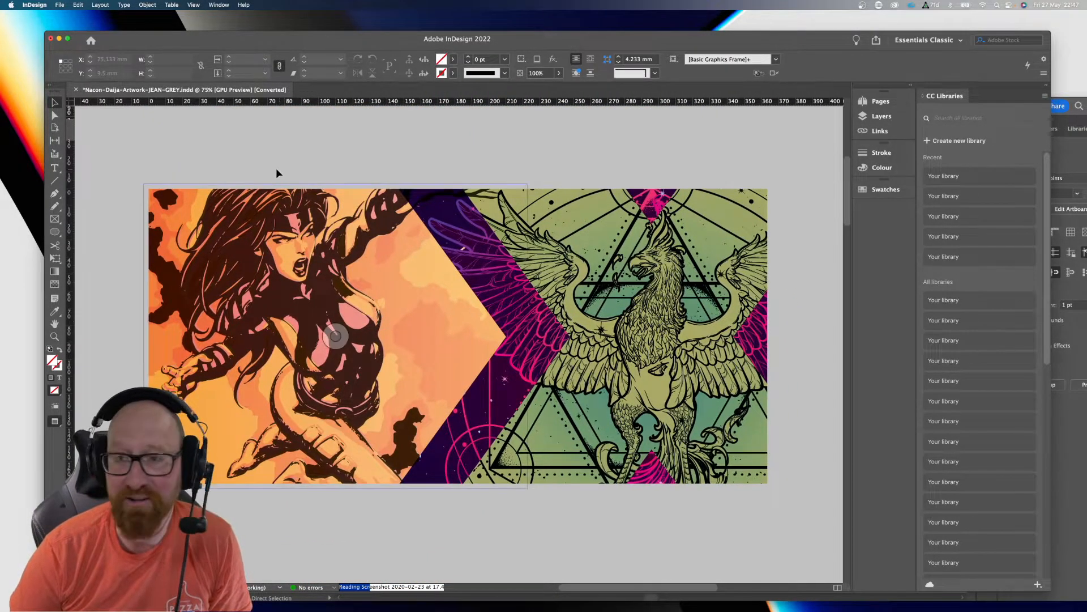
scroll(254, 164, left, 1)
click(201, 306)
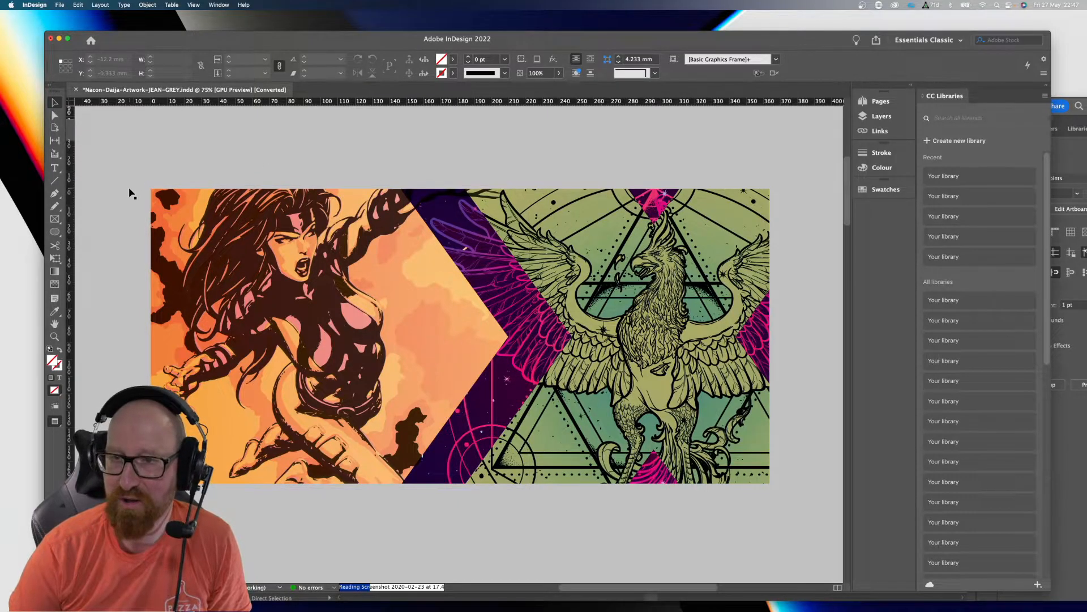
drag(129, 191, 331, 354)
click(241, 155)
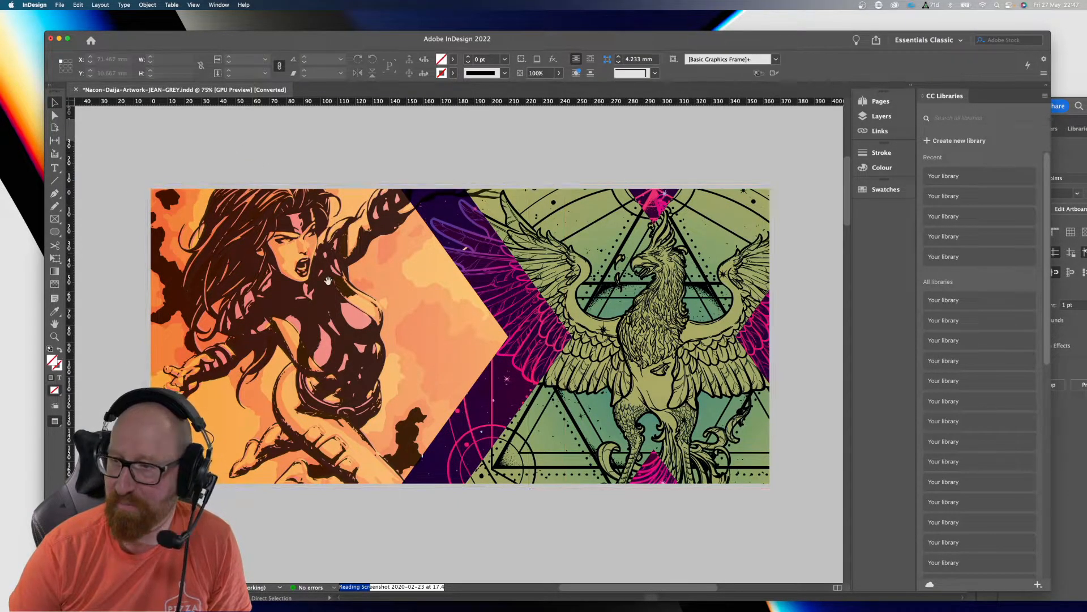
drag(337, 300, 334, 298)
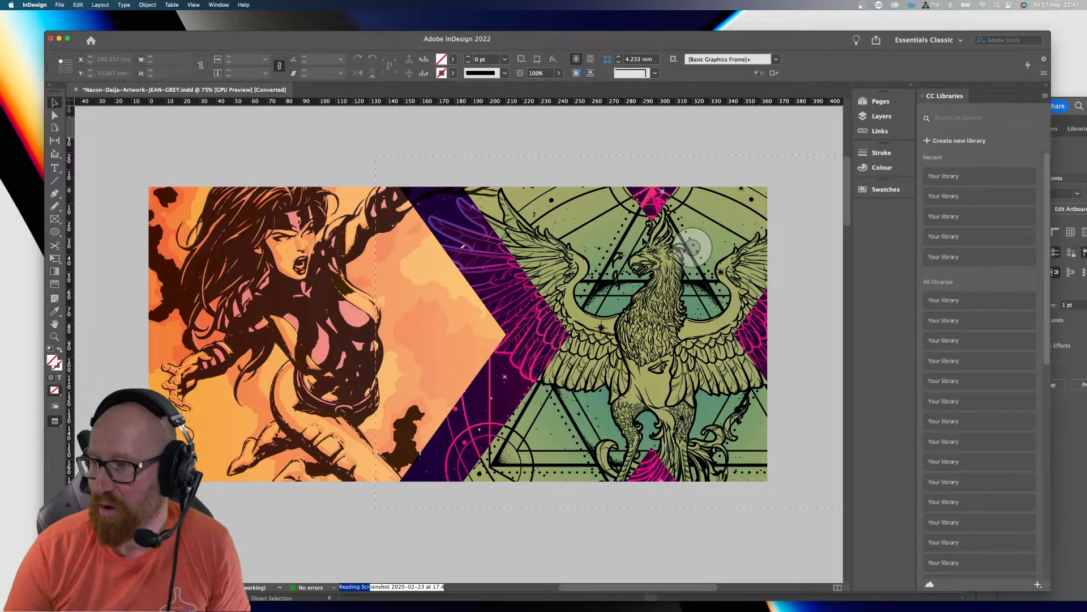
Step: Try moving the phoenix artwork on the orange page to about X 110 mm, Y 52 mm, and undo the move
drag(652, 230, 612, 349)
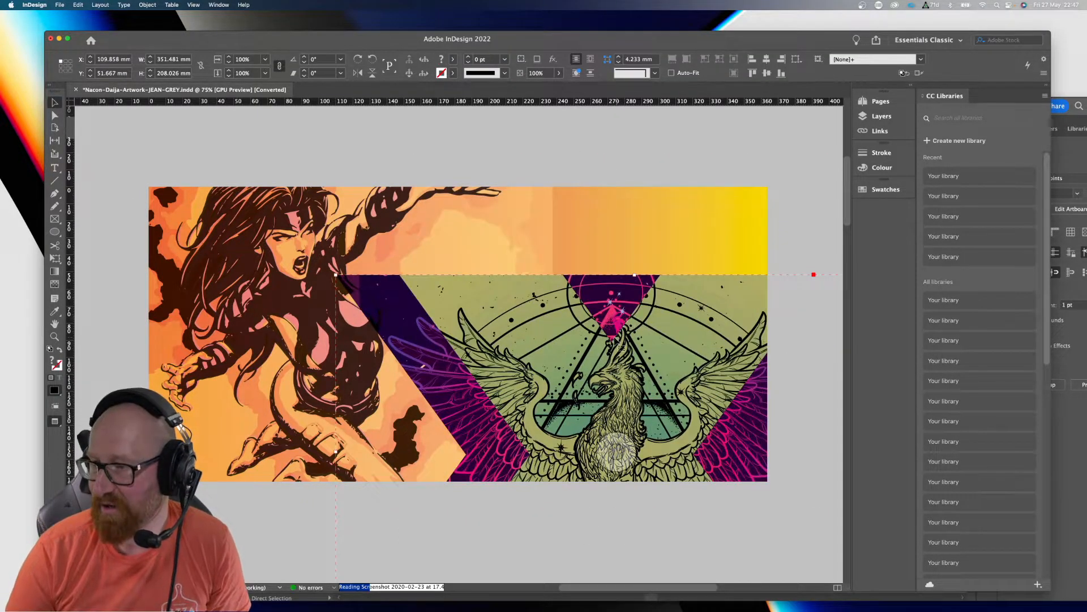
key(super+z)
click(292, 147)
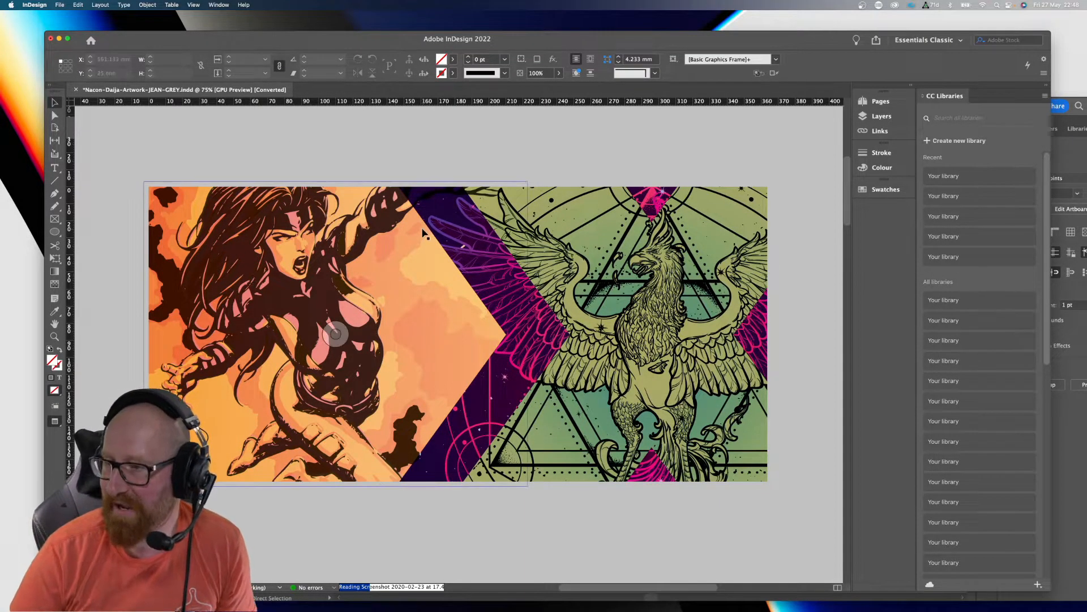
Step: Compare the dark red phoenix version on the third page with the orange and green version above it
drag(371, 300, 375, 244)
scroll(375, 244, down, 10)
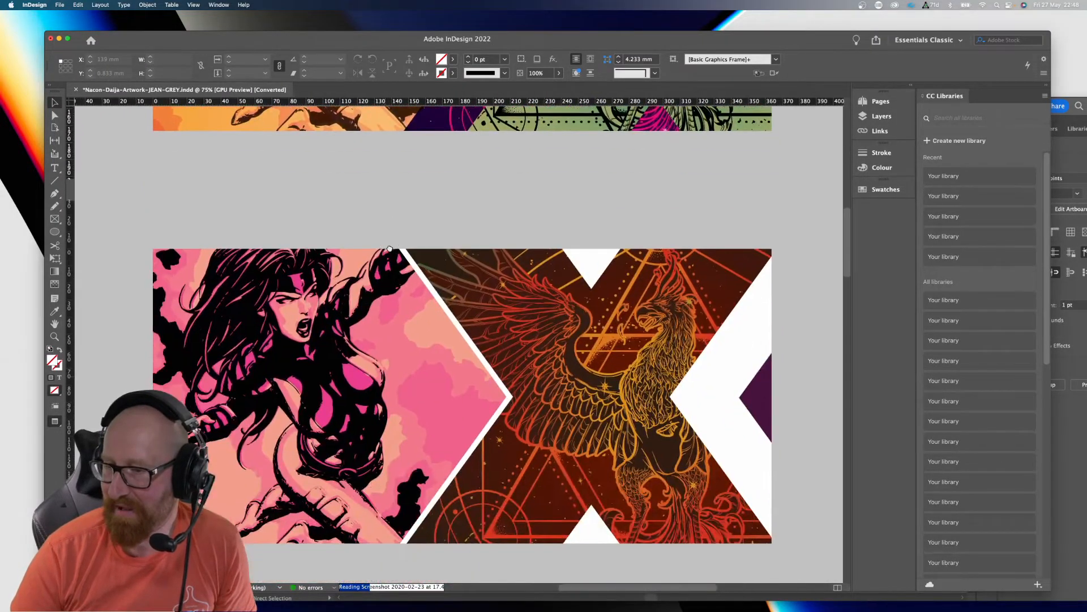
scroll(400, 297, down, 1)
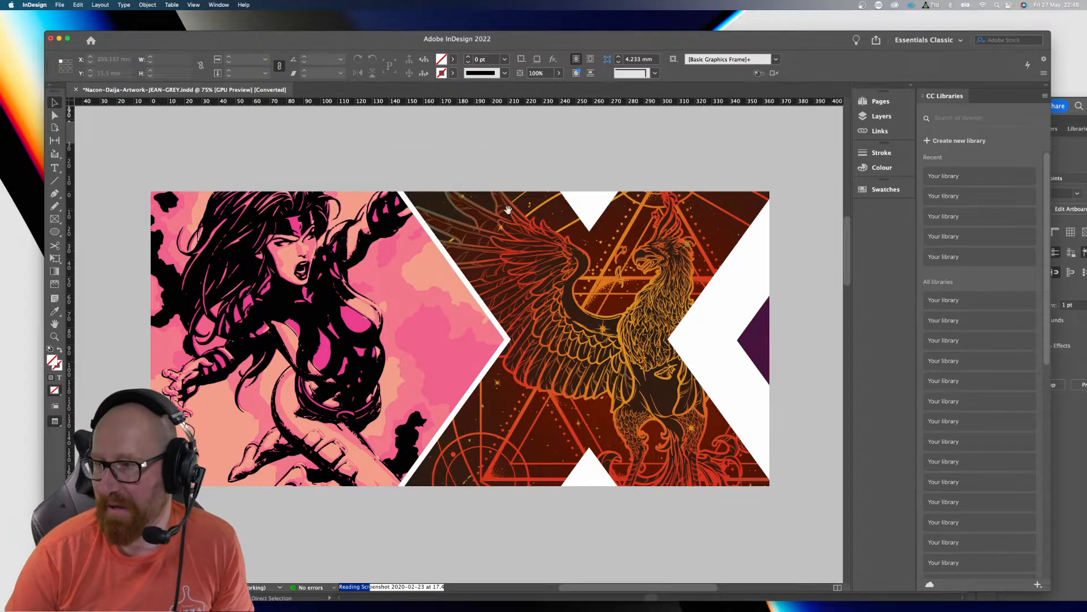
scroll(479, 371, up, 5)
scroll(491, 346, up, 3)
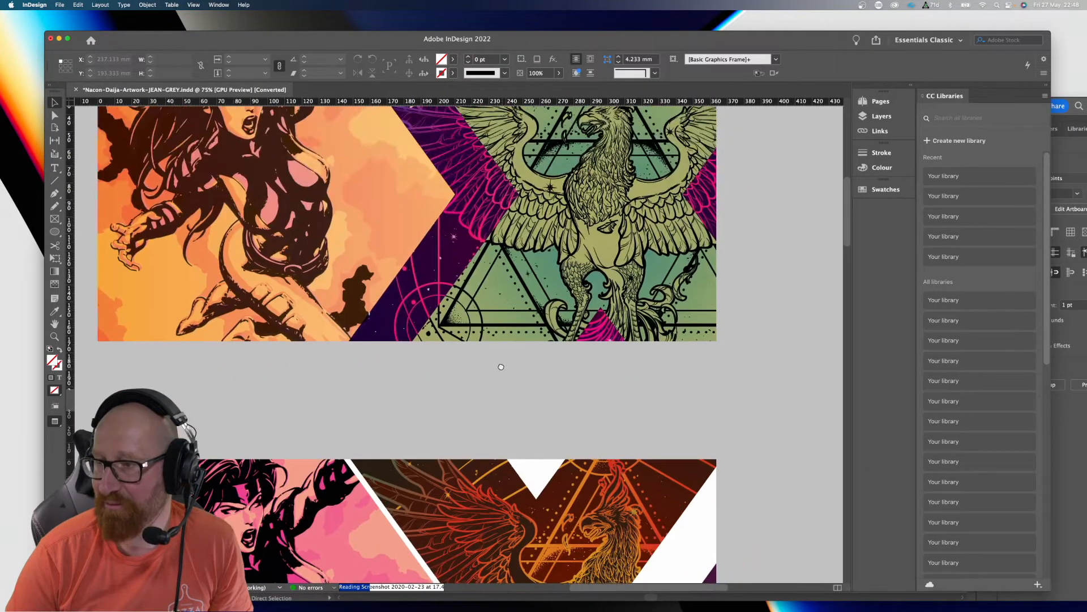
scroll(510, 295, down, 5)
scroll(520, 227, down, 3)
Step: Open the original of the third page's linked phoenix graphic in Illustrator and examine the vector artwork enlarged
key(a)
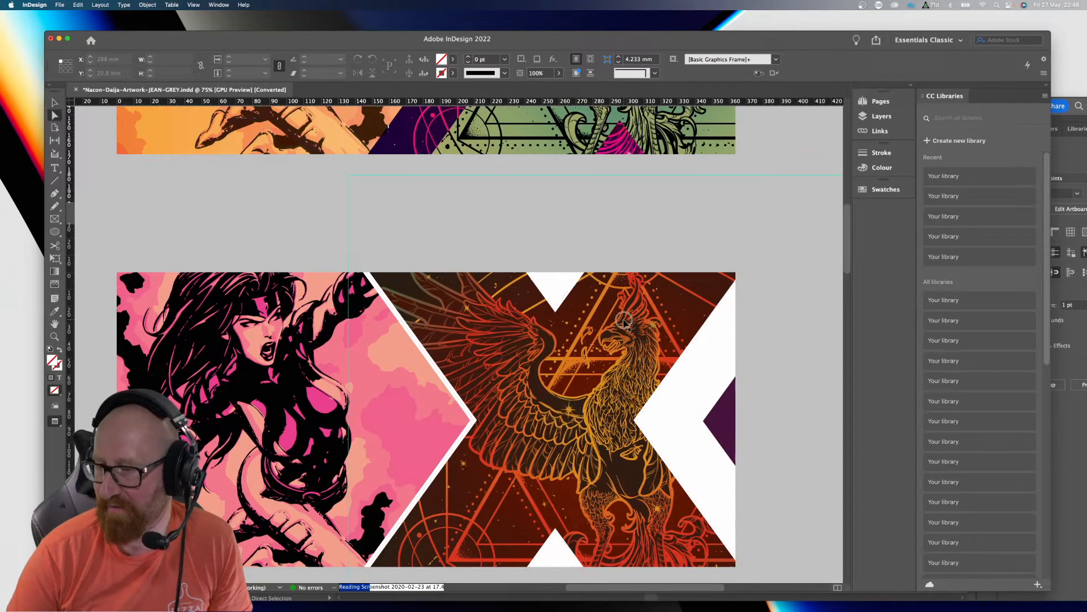
right_click(623, 323)
mouse_move(641, 456)
click(651, 466)
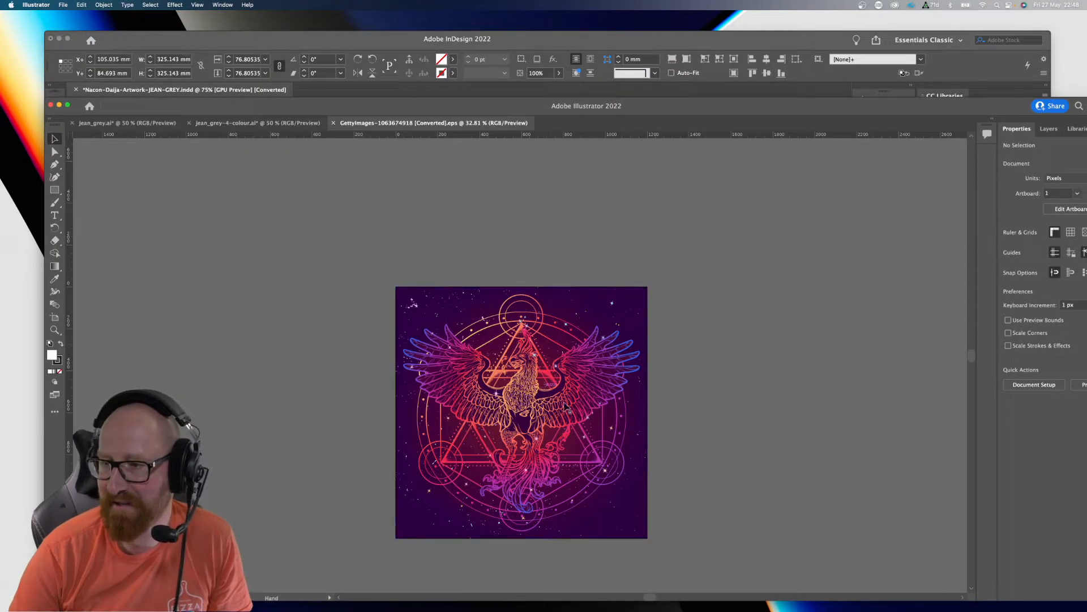
drag(566, 406, 559, 345)
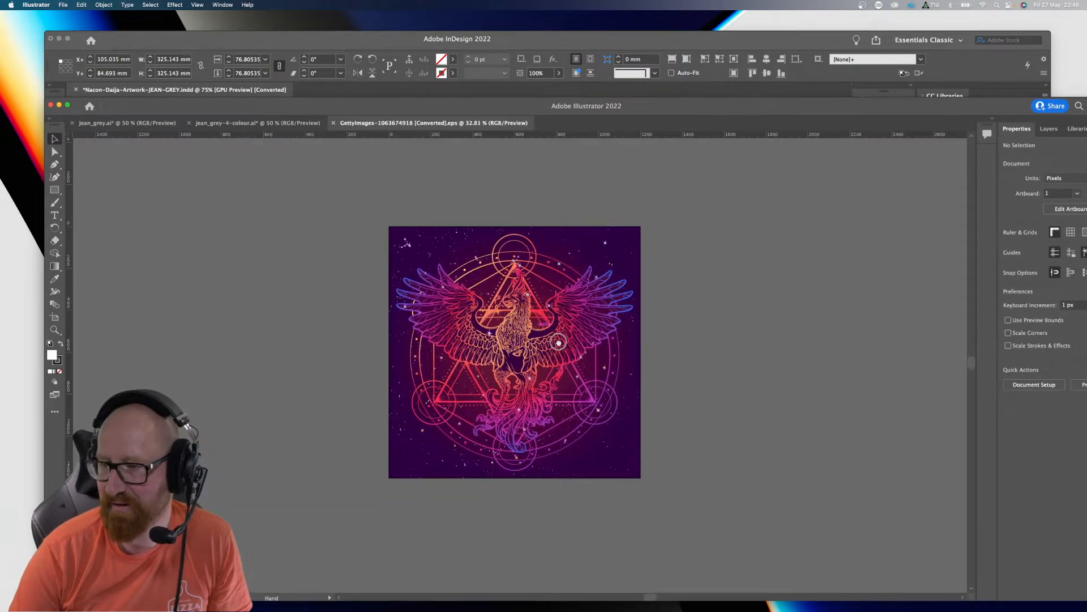
key(super+equal)
key(super+equal)
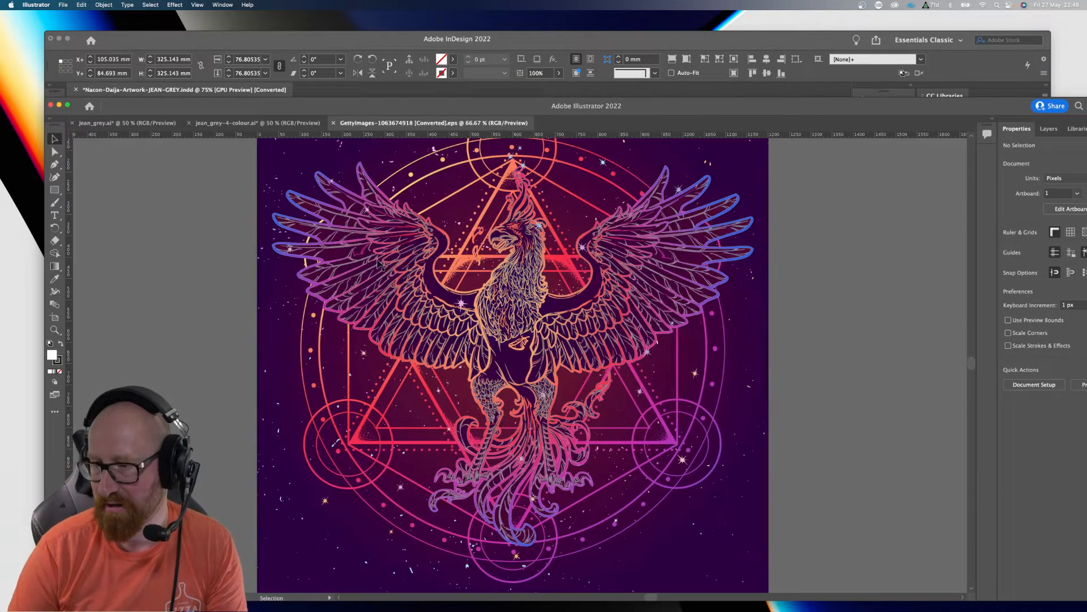
drag(310, 355, 359, 357)
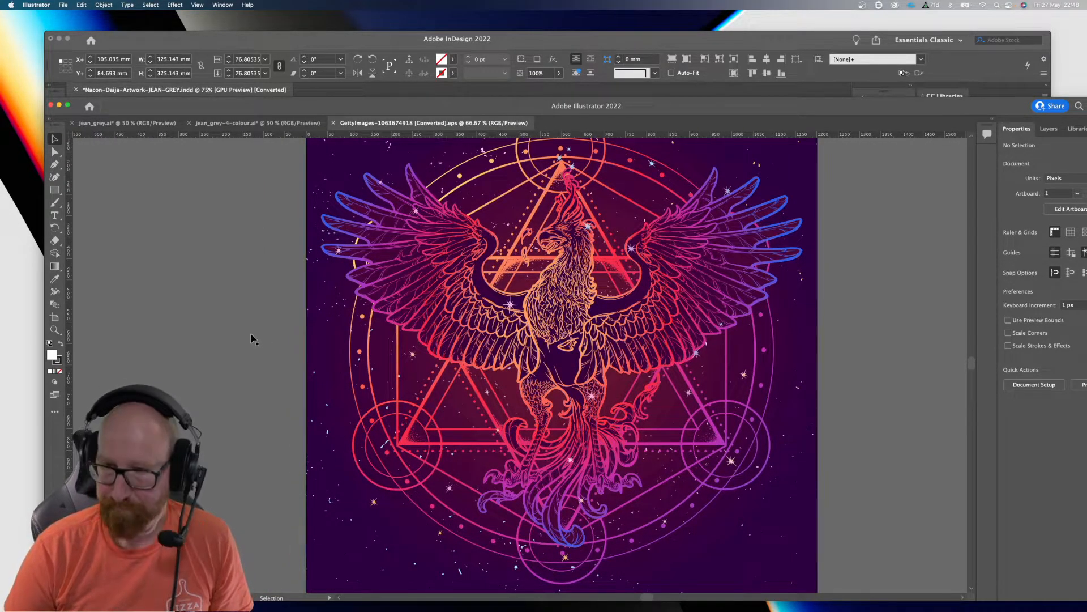
drag(243, 295, 247, 319)
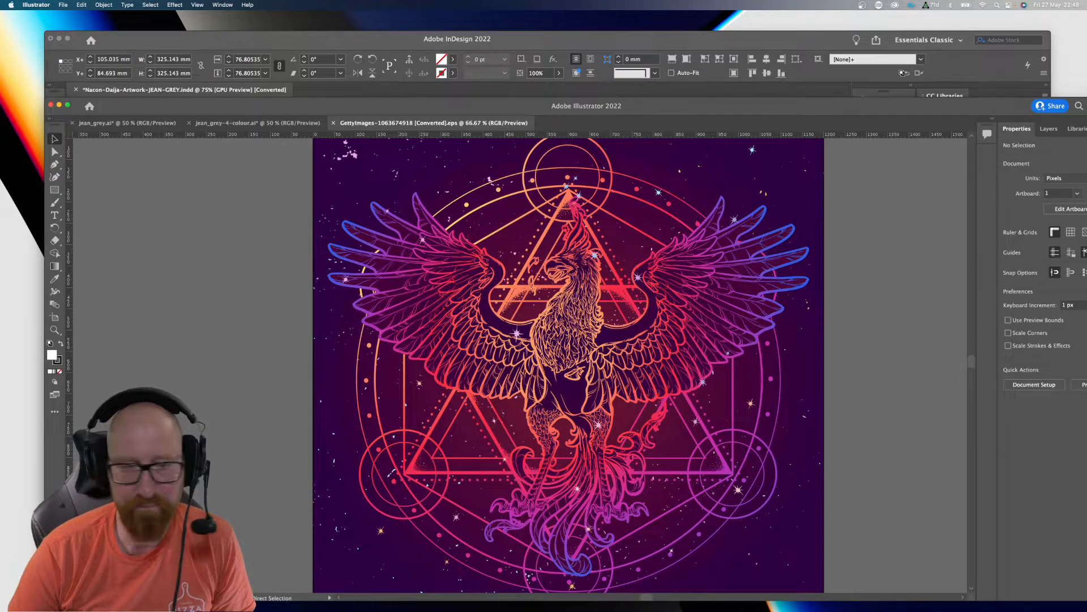
Step: Switch to InDesign and try the Screen, Multiply and Hard Light blending modes on the third page's phoenix graphic
key(super+Tab)
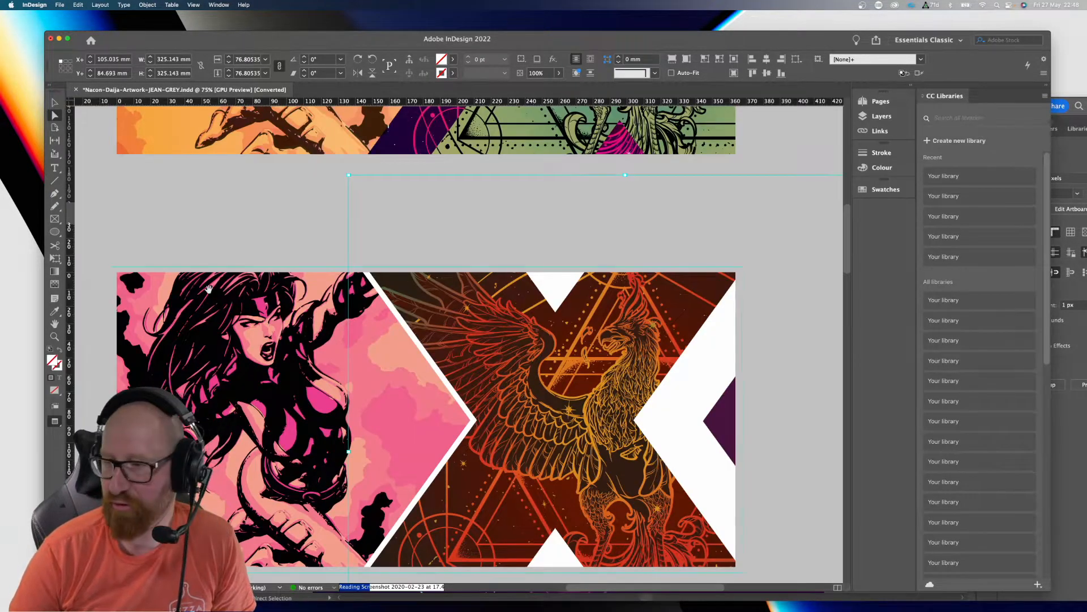
right_click(466, 319)
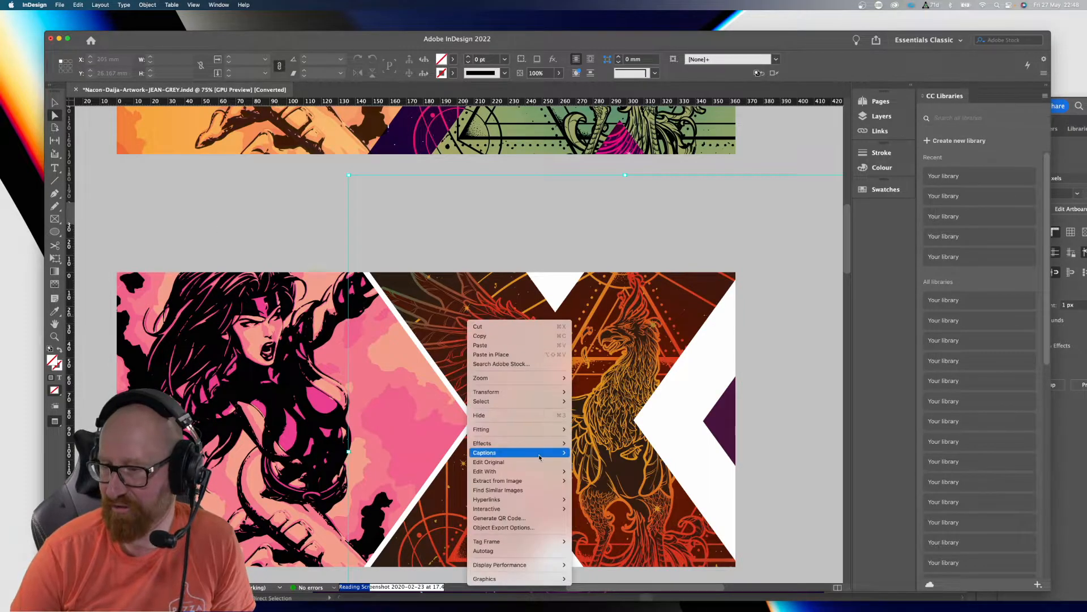
mouse_move(540, 449)
click(591, 444)
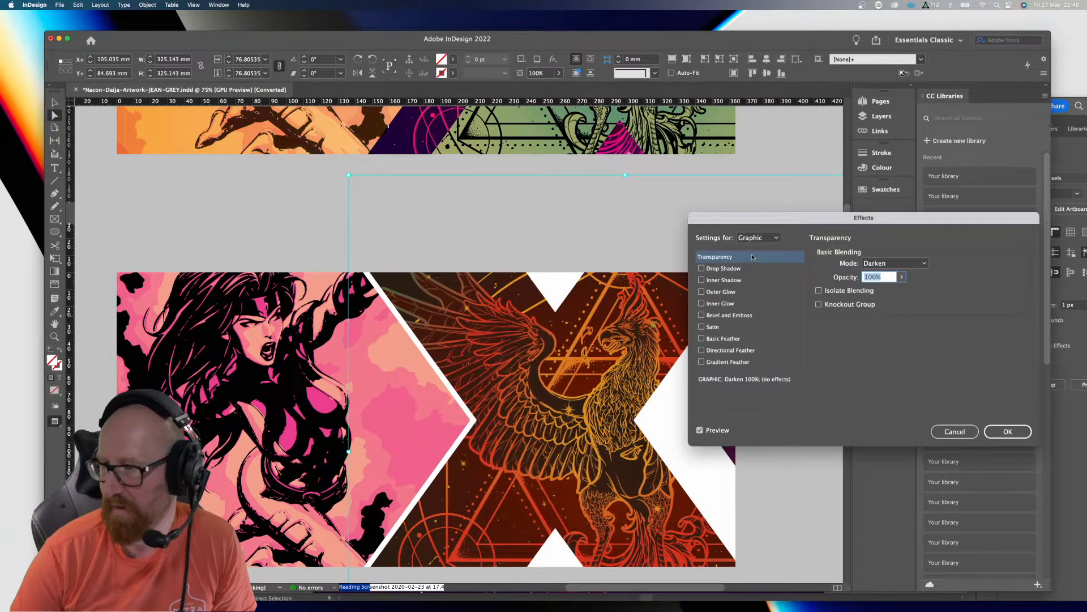
click(904, 264)
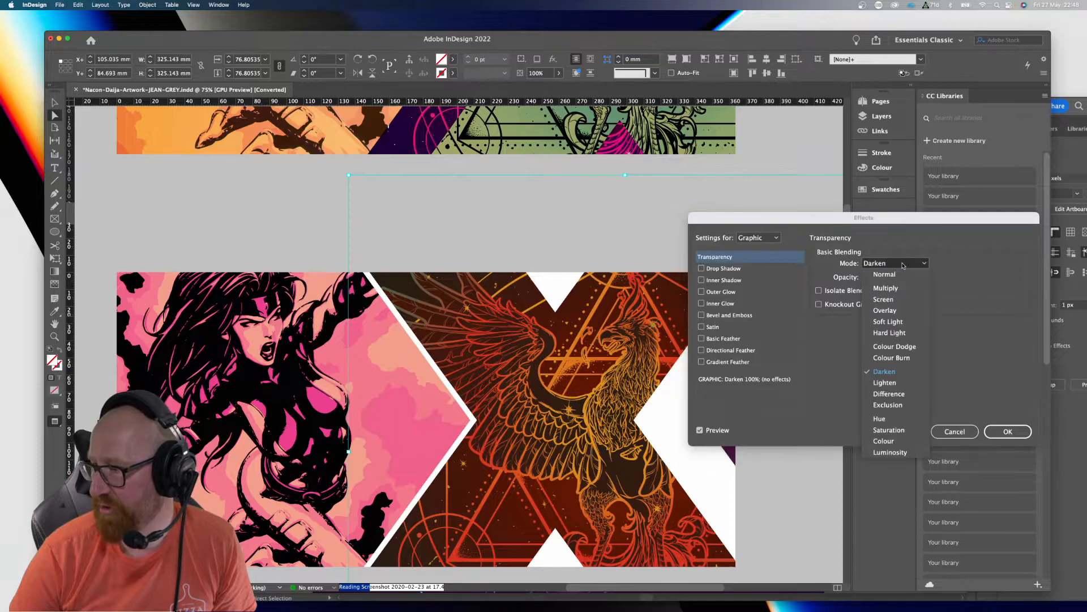
click(893, 288)
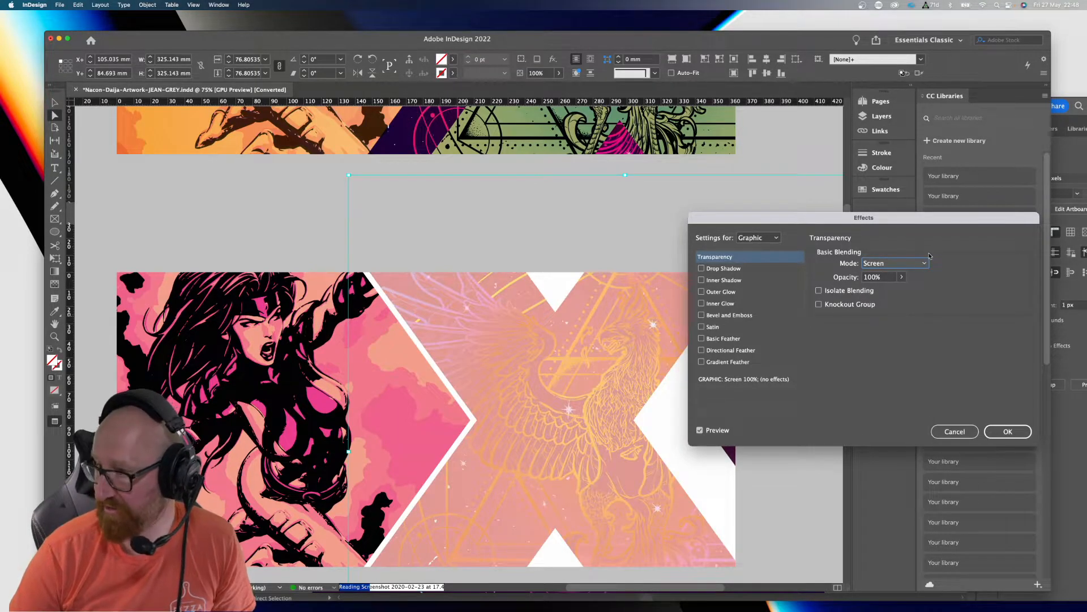
click(923, 262)
click(901, 291)
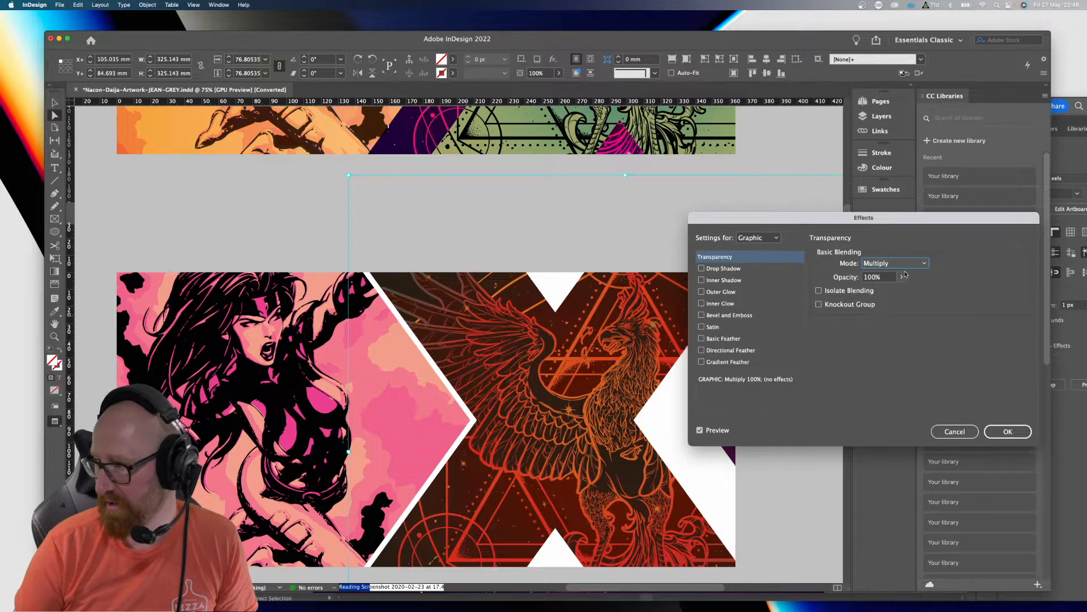
click(904, 264)
click(895, 329)
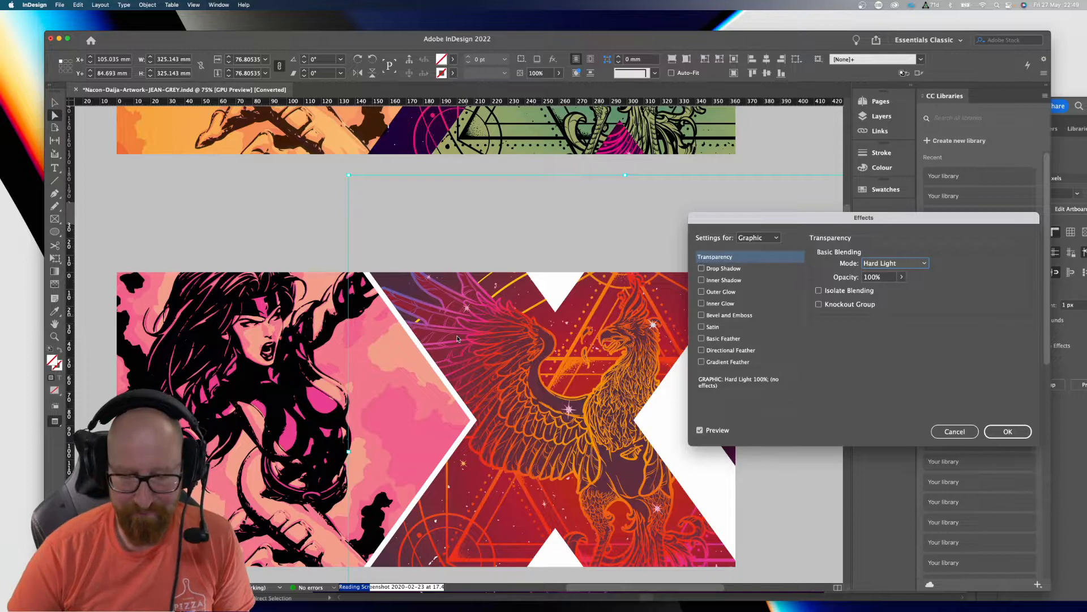
Step: Try the Soft Light, Overlay and Screen blending modes on the phoenix graphic, return to Darken and cancel the effects settings
click(926, 265)
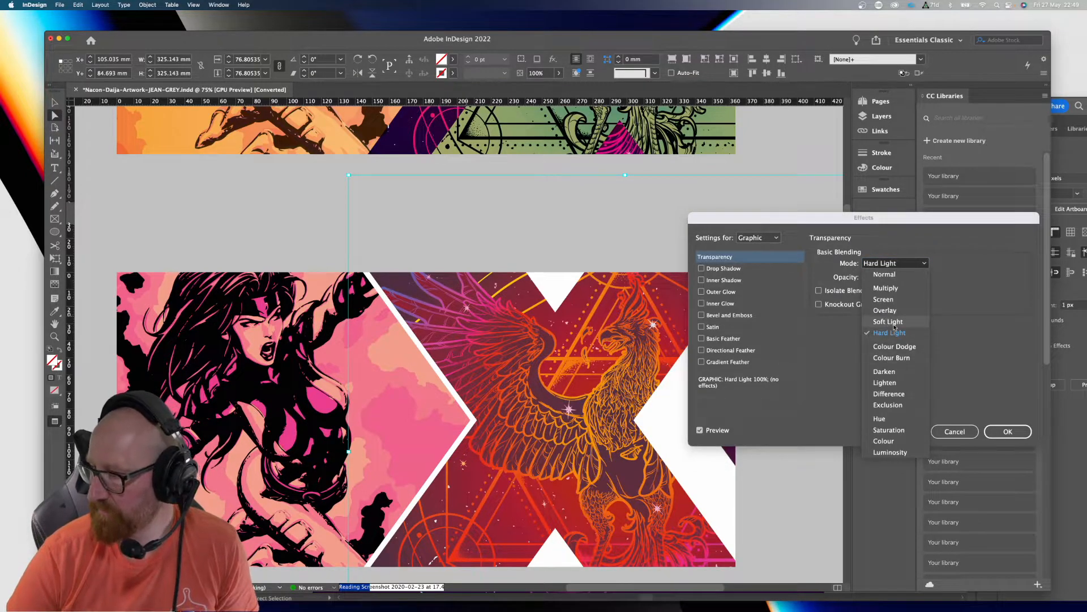
click(892, 324)
click(894, 264)
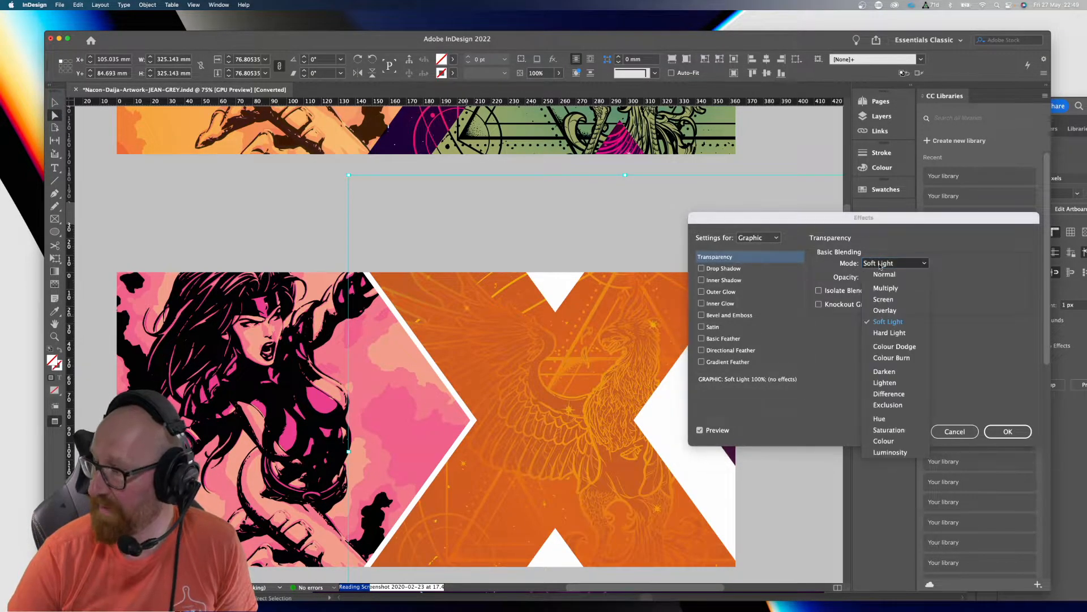
click(890, 318)
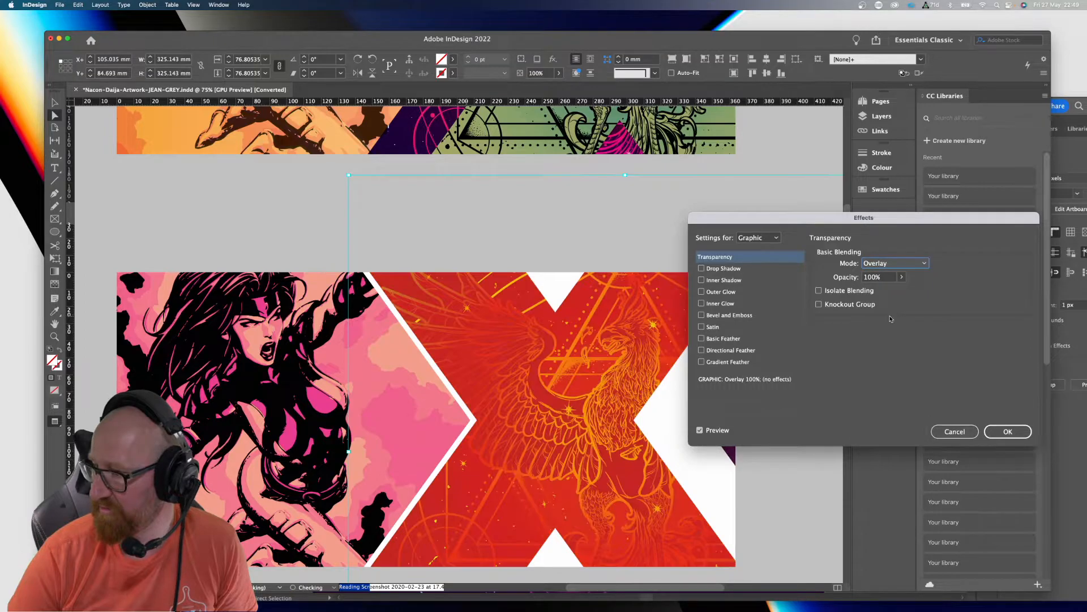
click(884, 264)
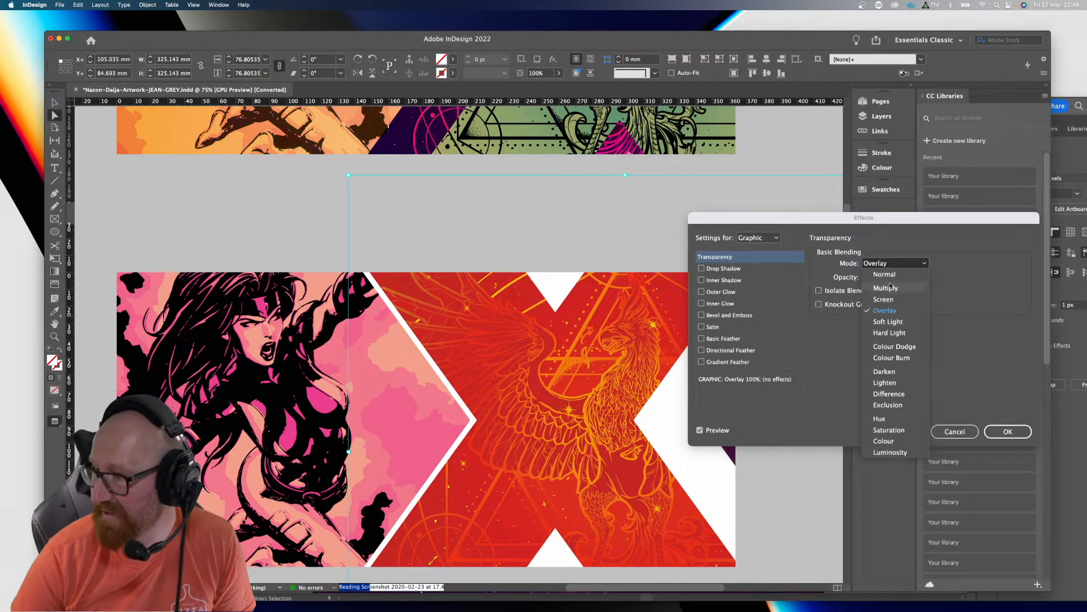
click(894, 300)
click(892, 264)
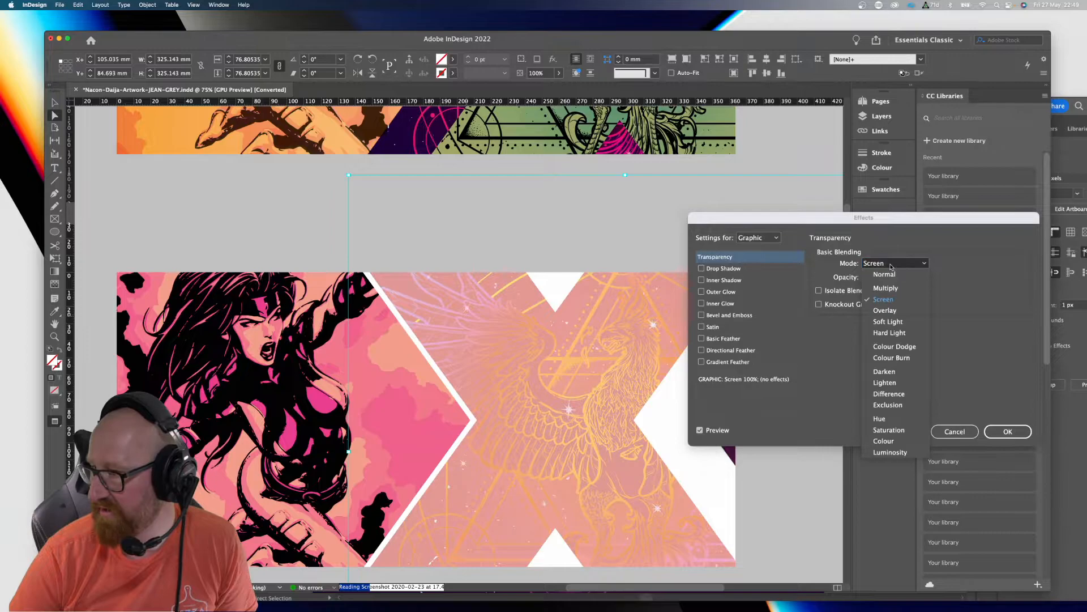
click(892, 371)
click(955, 432)
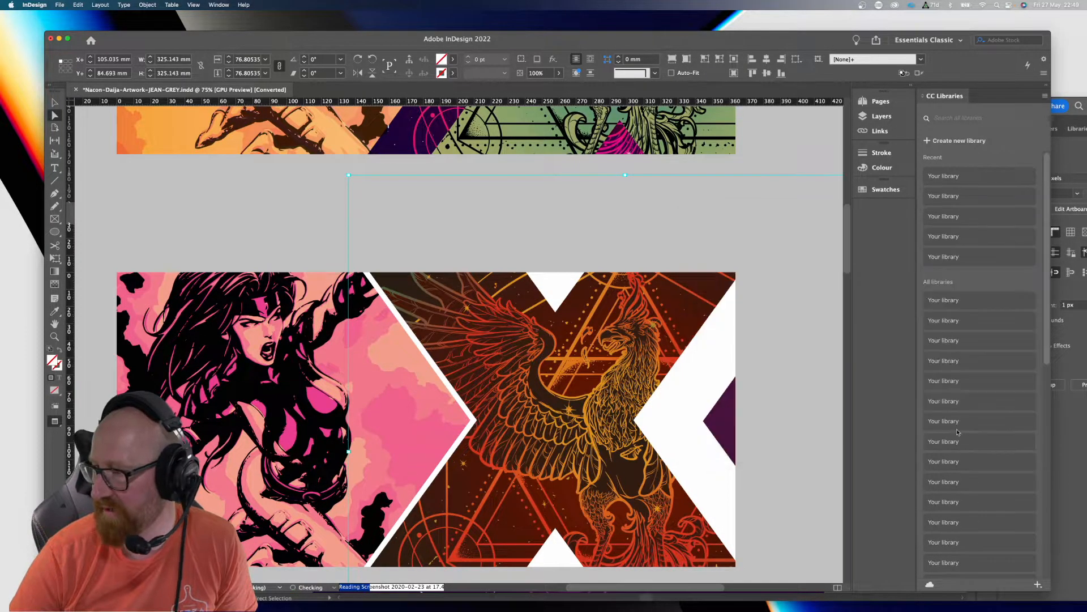
Step: Deselect the phoenix graphic and review the whole dark red phoenix version on the third page
click(771, 165)
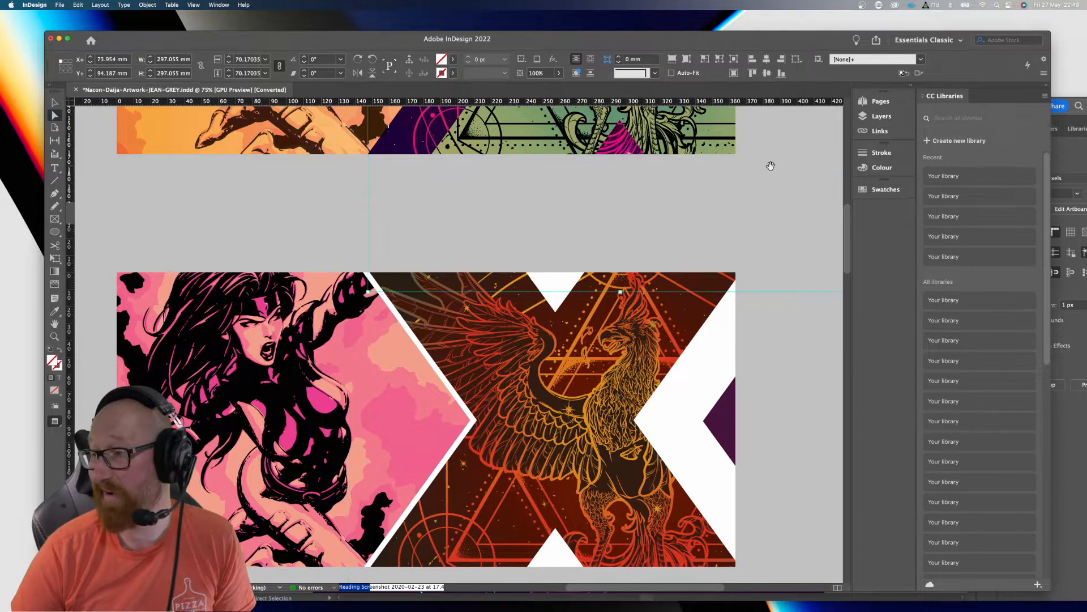
key(v)
scroll(557, 340, down, 3)
drag(460, 341, 464, 346)
click(105, 268)
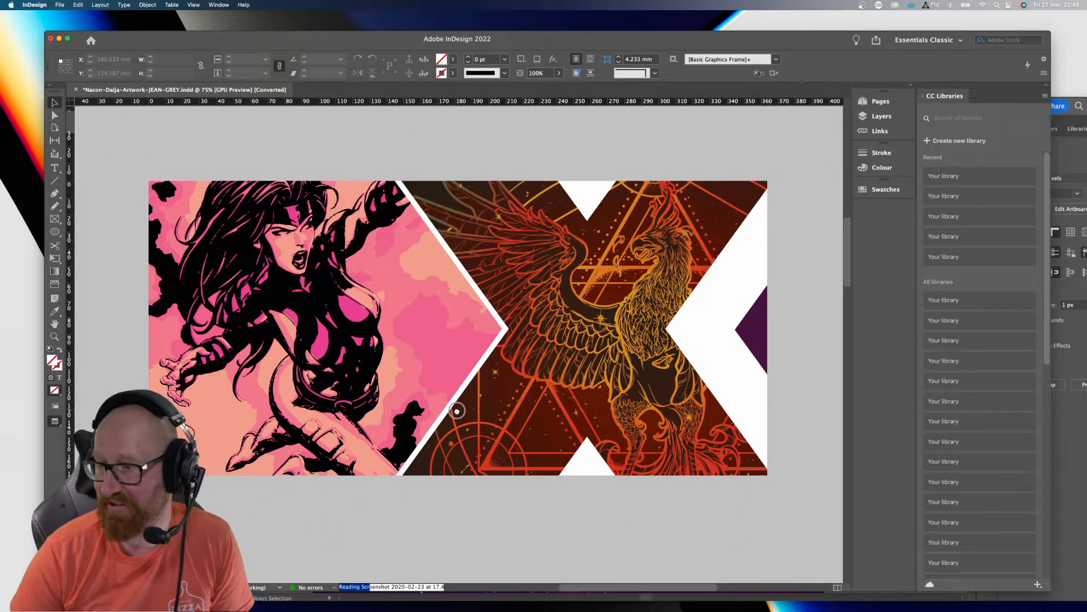
scroll(458, 410, right, 1)
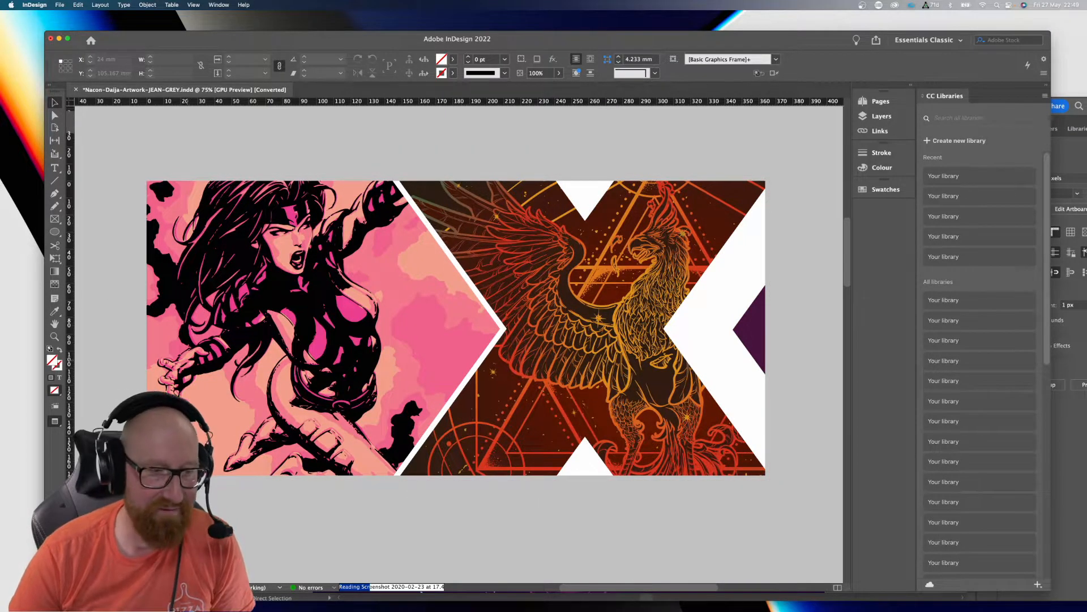
Step: Switch to Illustrator and try moving the phoenix group off its geometric background onto the empty canvas
key(super+Tab)
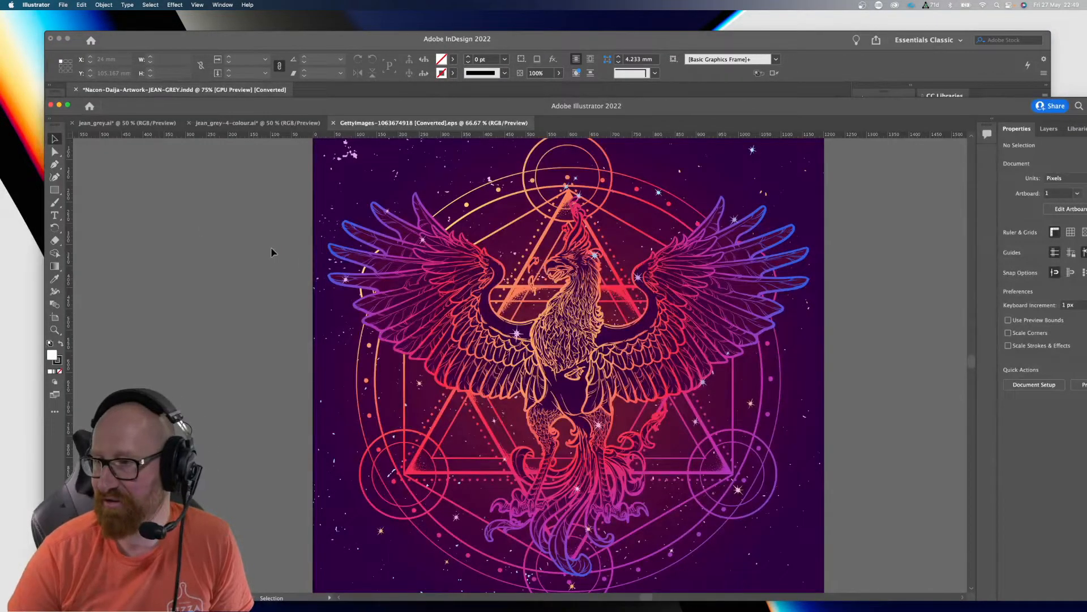
drag(736, 296, 408, 274)
scroll(376, 263, left, 5)
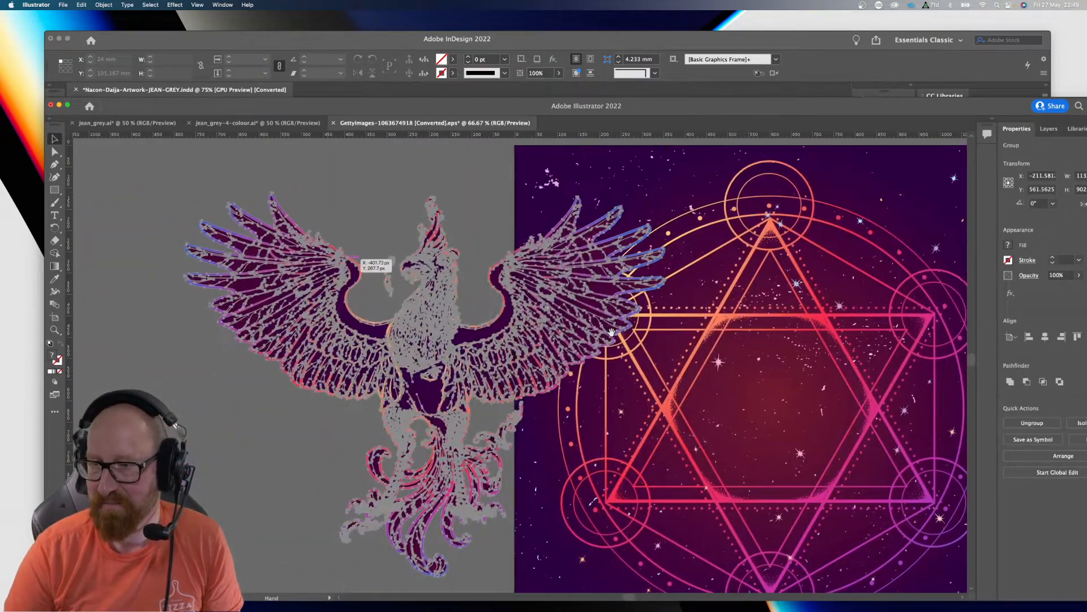
Step: Examine the separated phoenix and background as outlines, and undo the phoenix's move
key(super+y)
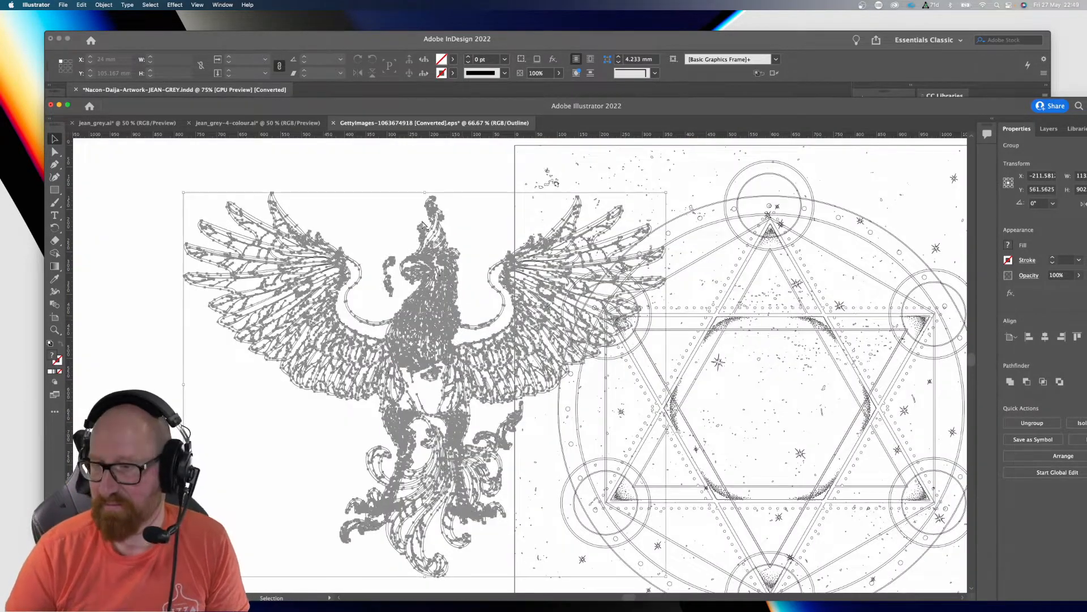
click(398, 260)
scroll(398, 260, down, 3)
scroll(398, 260, right, 4)
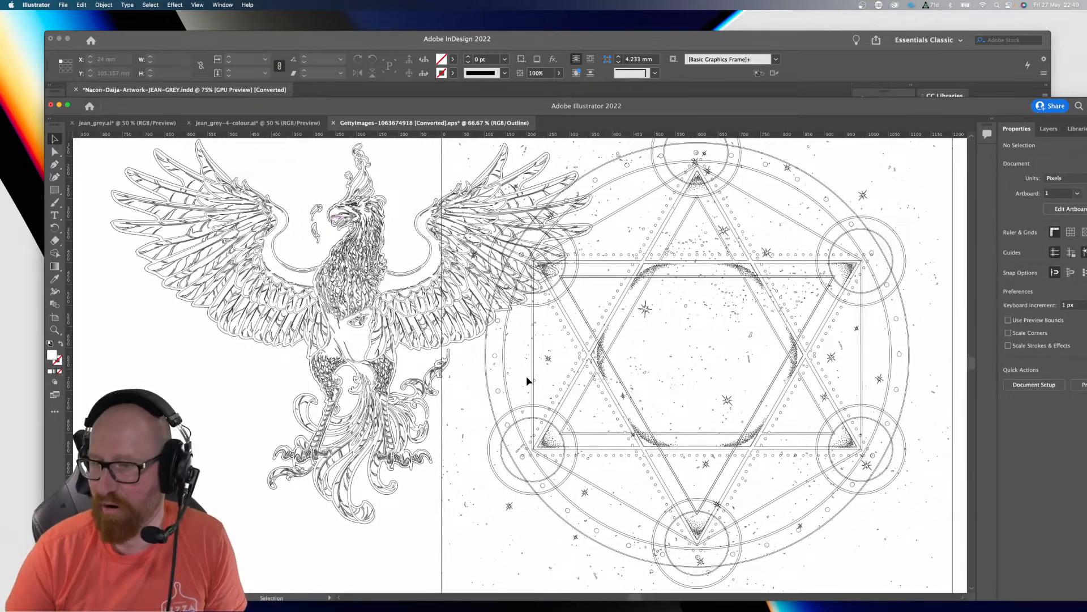
key(super+z)
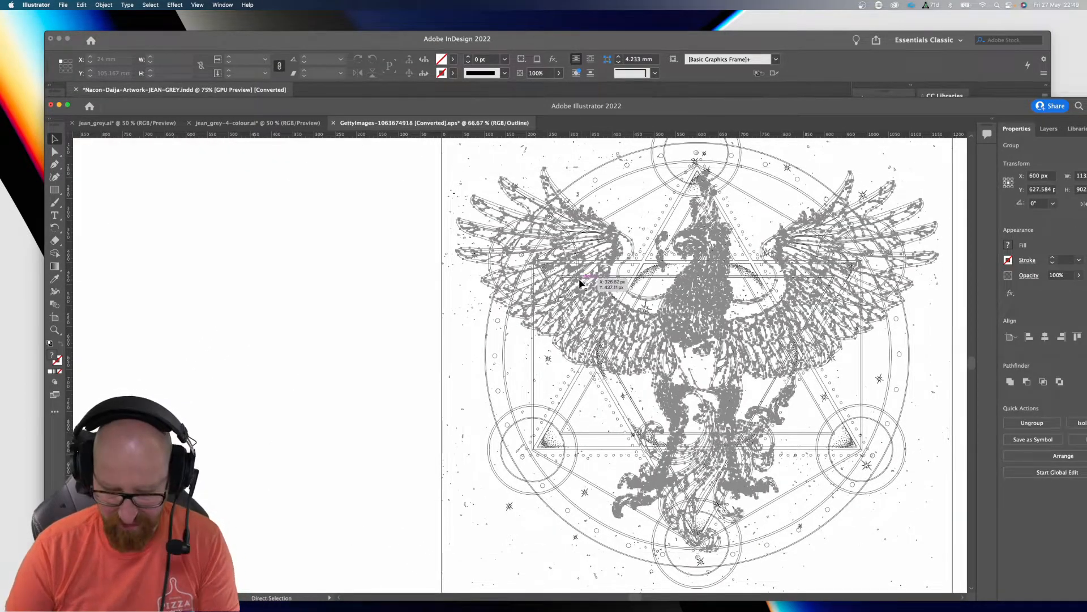
Step: Examine the phoenix's outlines enlarged to 200%, and return to the full-colour preview of the whole artboard
key(super+equal)
key(super+equal)
key(super+equal)
drag(410, 356, 475, 472)
click(454, 248)
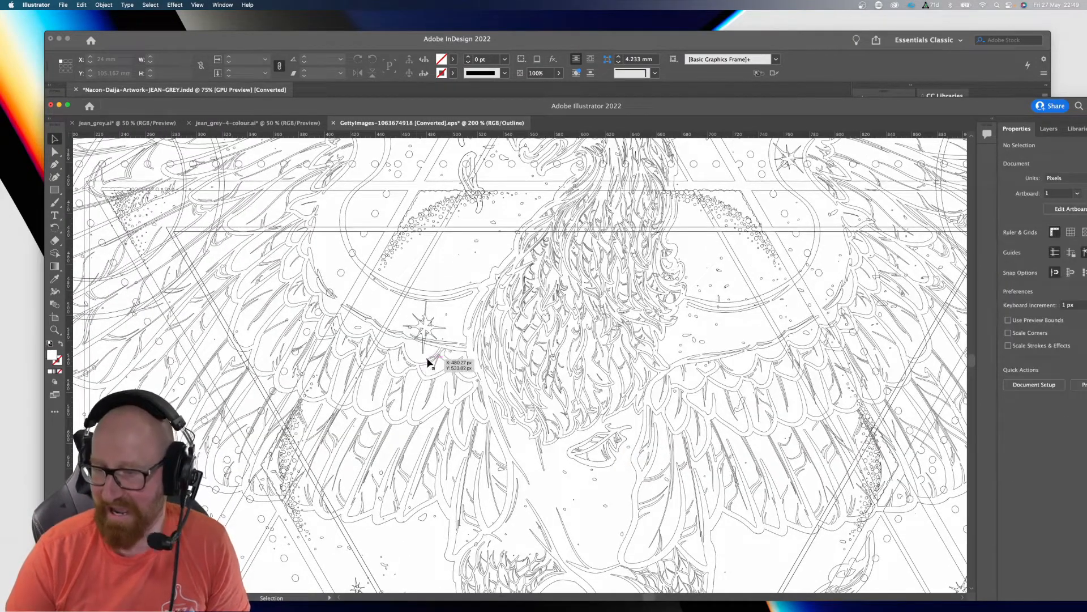
key(super+0)
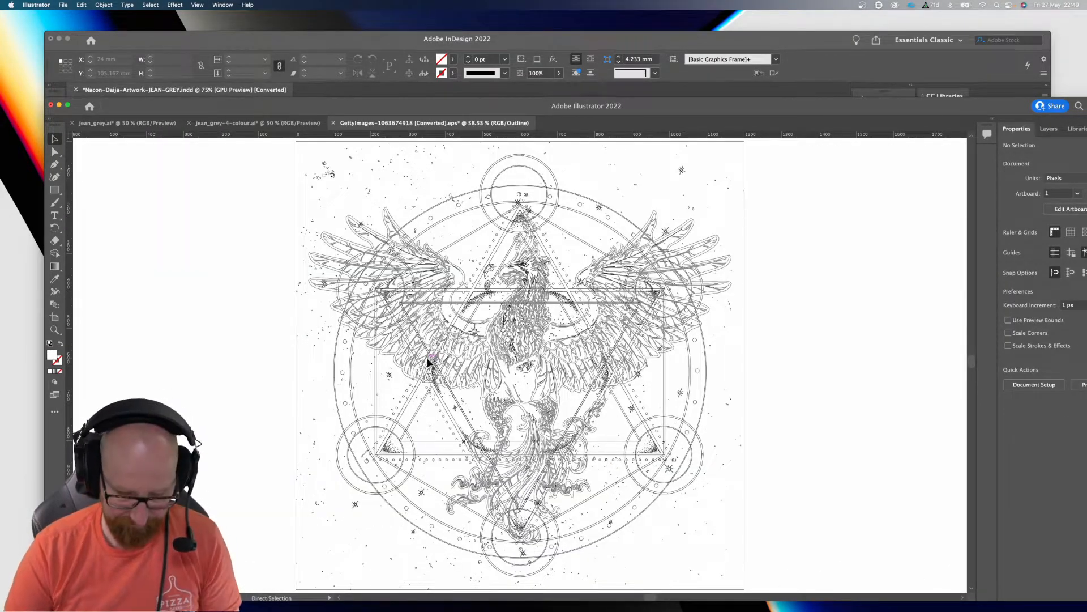
key(super+y)
drag(380, 369, 404, 352)
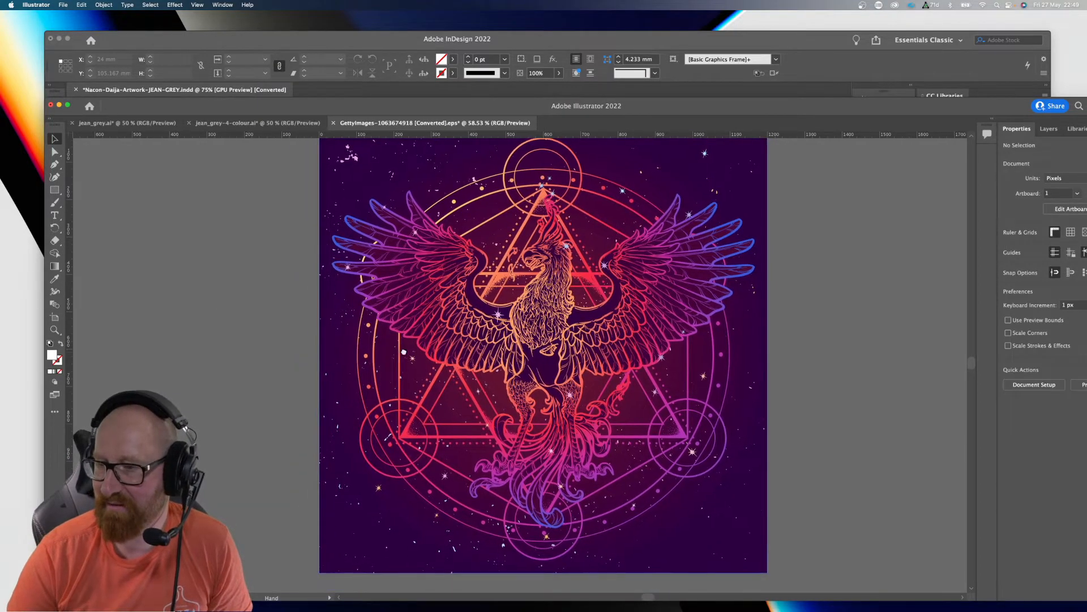
drag(306, 383, 314, 382)
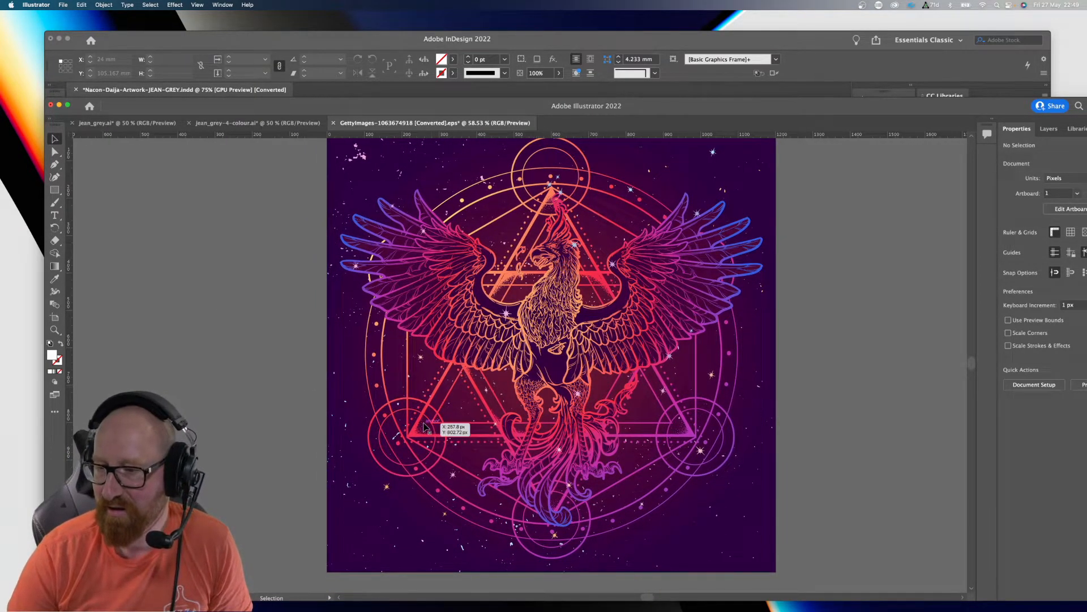
Step: Try moving the geometric linework behind the phoenix and undo the move
drag(424, 426, 401, 390)
key(super+z)
click(404, 356)
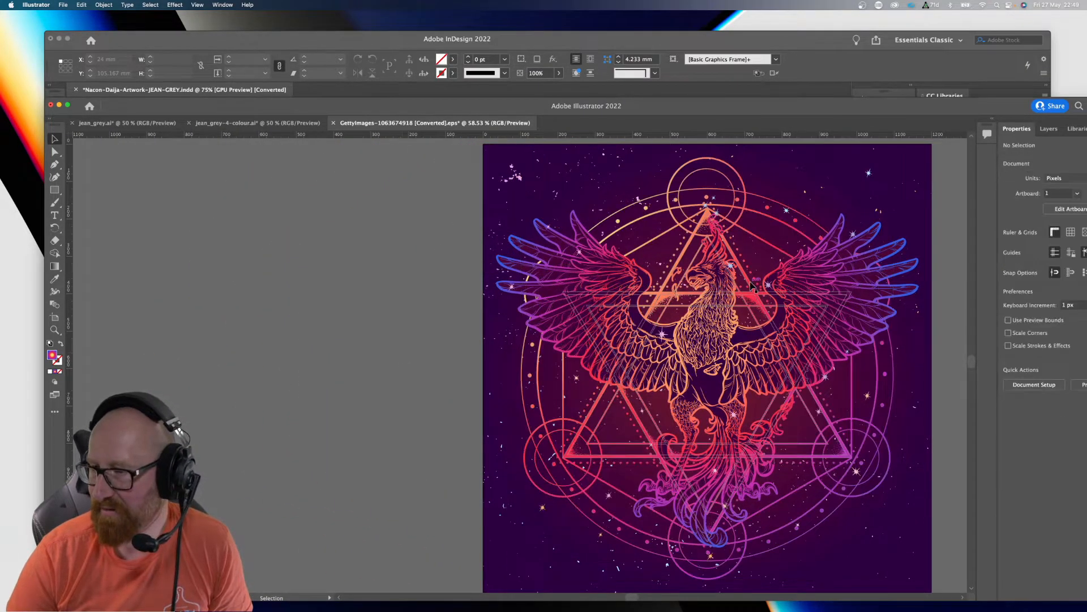
Step: Close the phoenix EPS, jean_grey-4-colour.ai and jean_grey.ai without saving changes
scroll(753, 286, right, 2)
key(super+w)
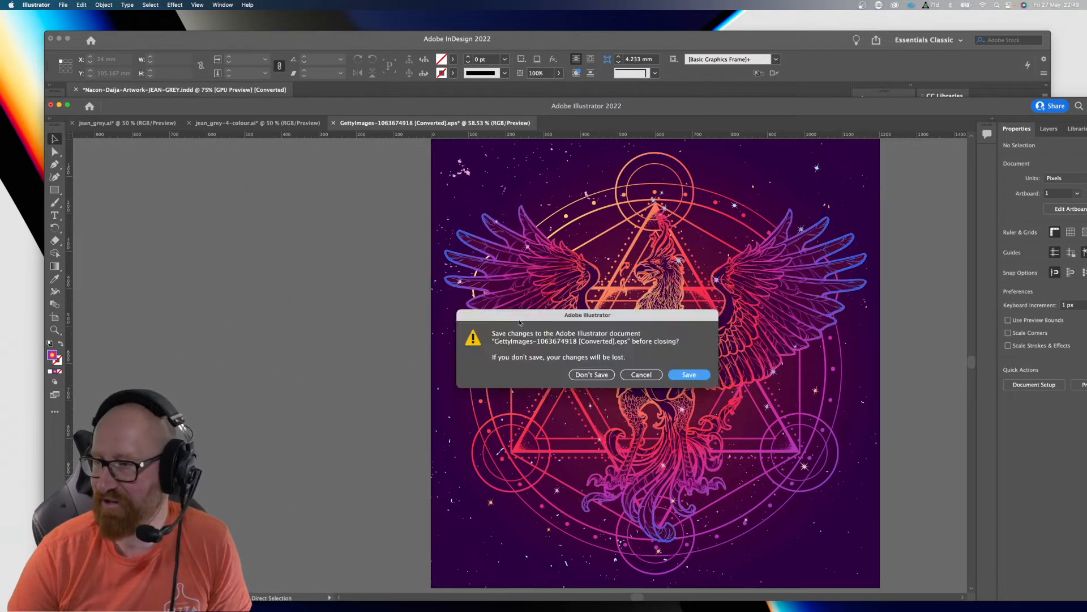
click(591, 375)
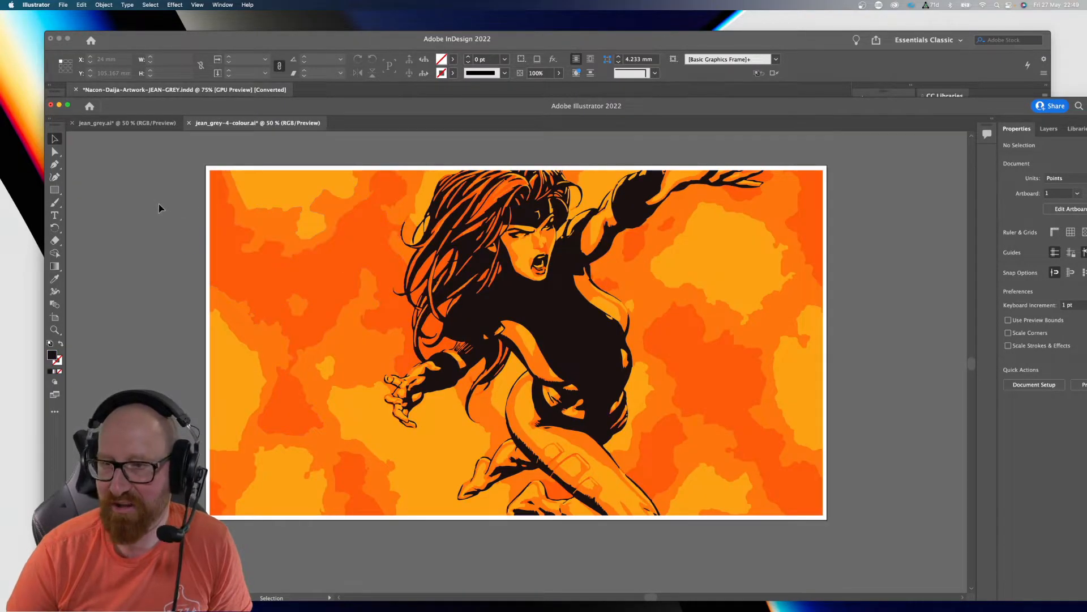
key(super+w)
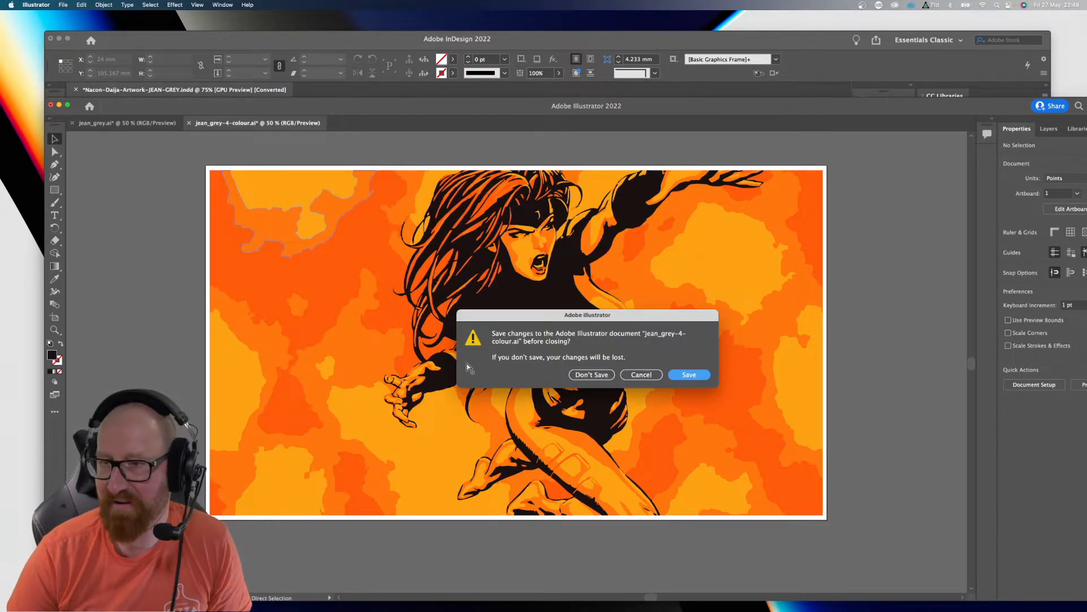
click(595, 376)
key(super+w)
click(592, 376)
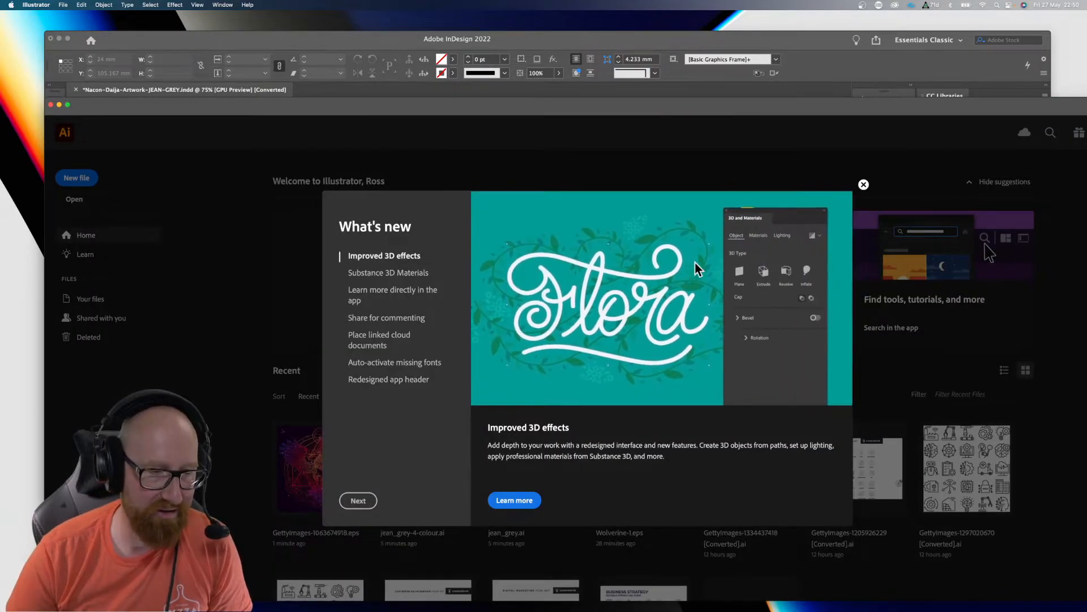
Step: Switch to InDesign and review the pink figure and pale blue-green phoenix version on a page further down
key(super+Tab)
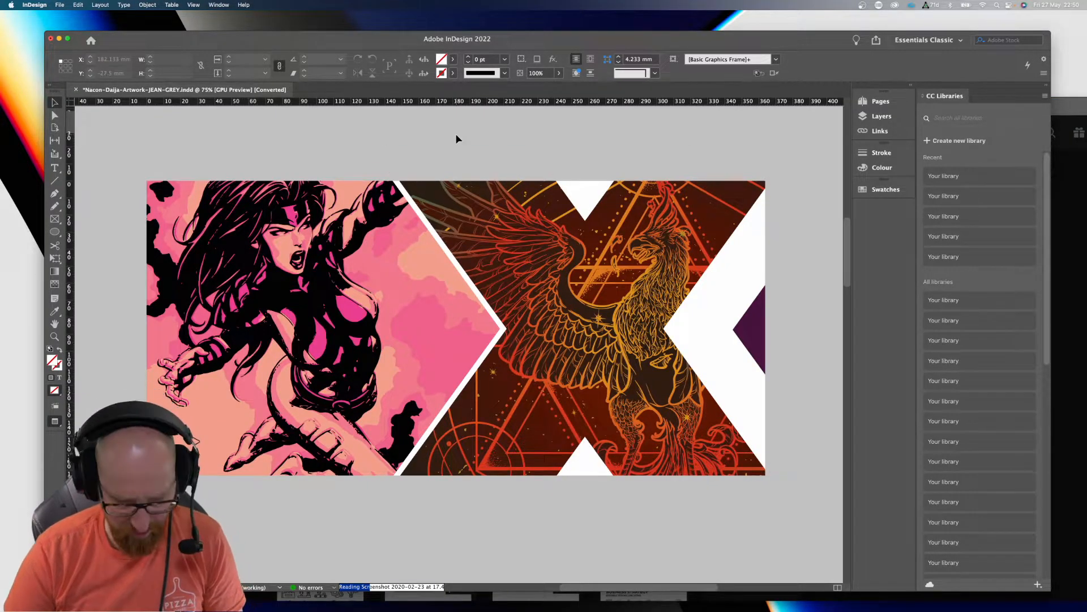
key(super+minus)
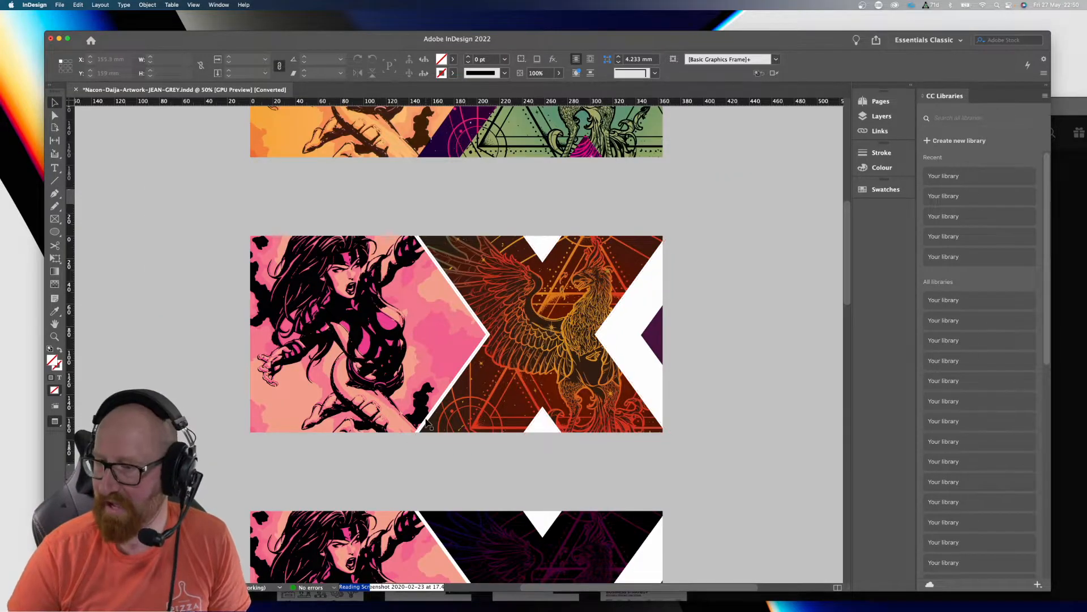
scroll(428, 422, down, 10)
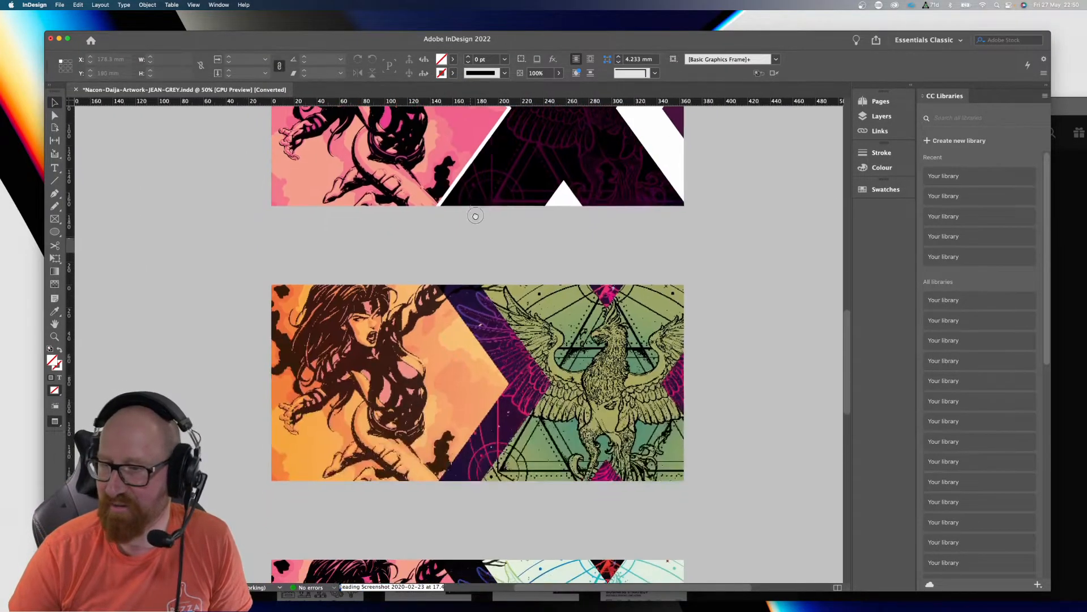
scroll(475, 216, down, 6)
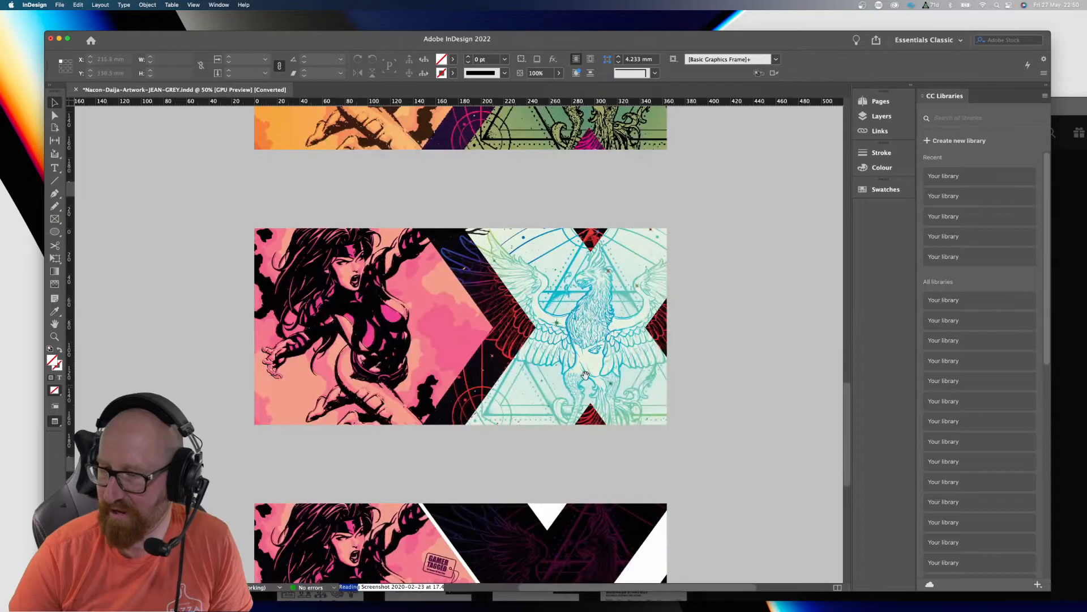
key(super+equal)
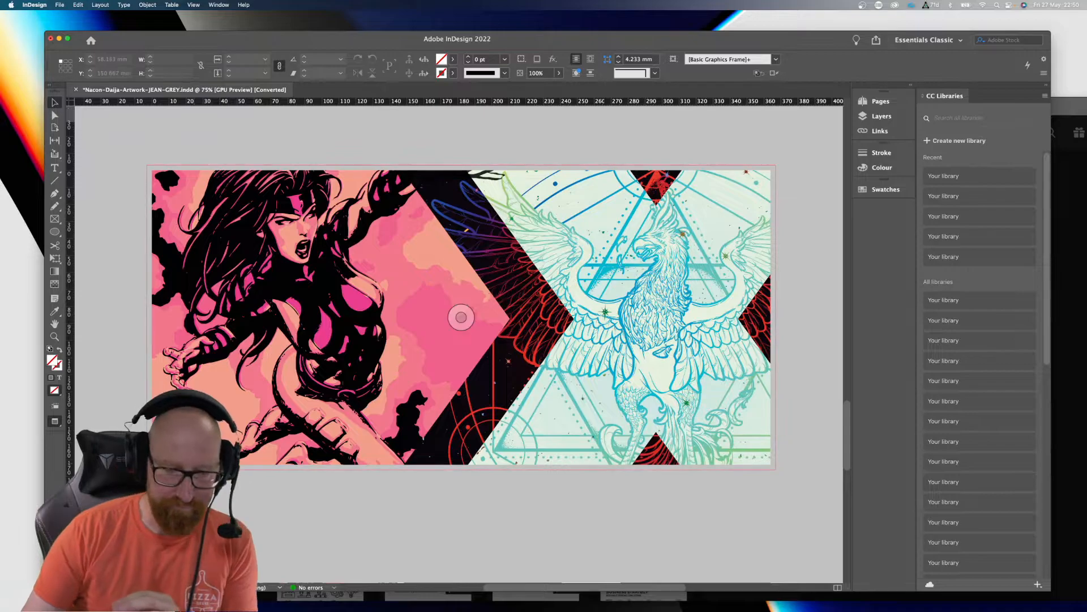
key(super+Tab)
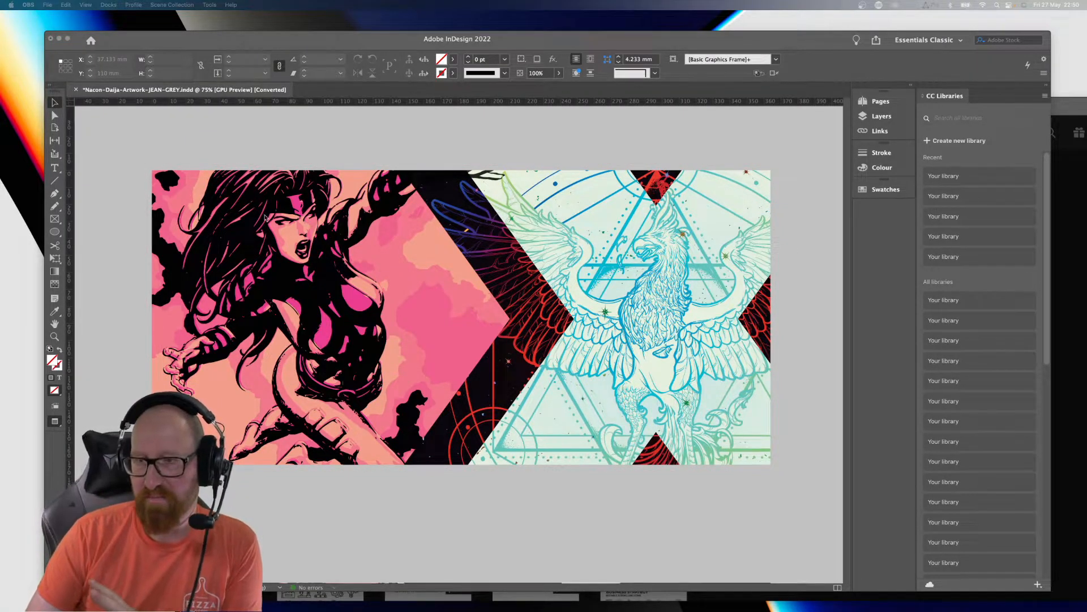
click(219, 137)
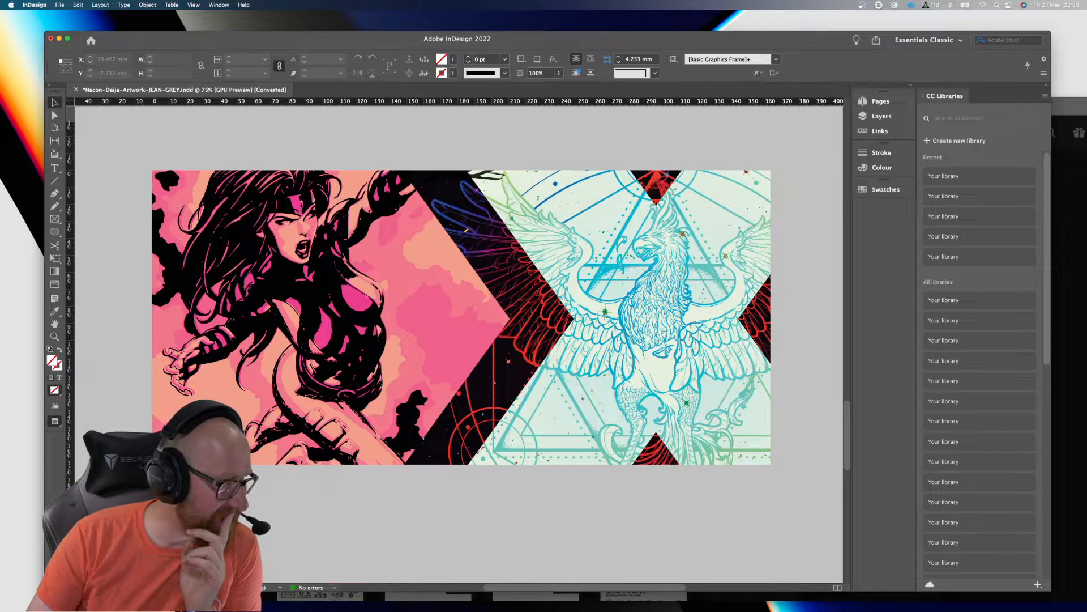
key(super+Tab)
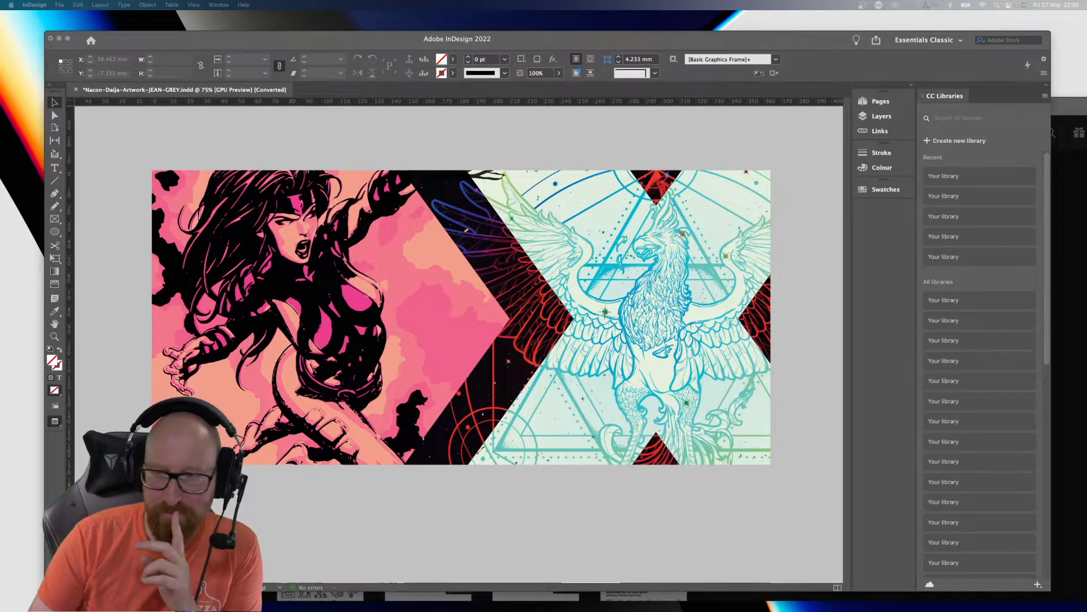
click(329, 41)
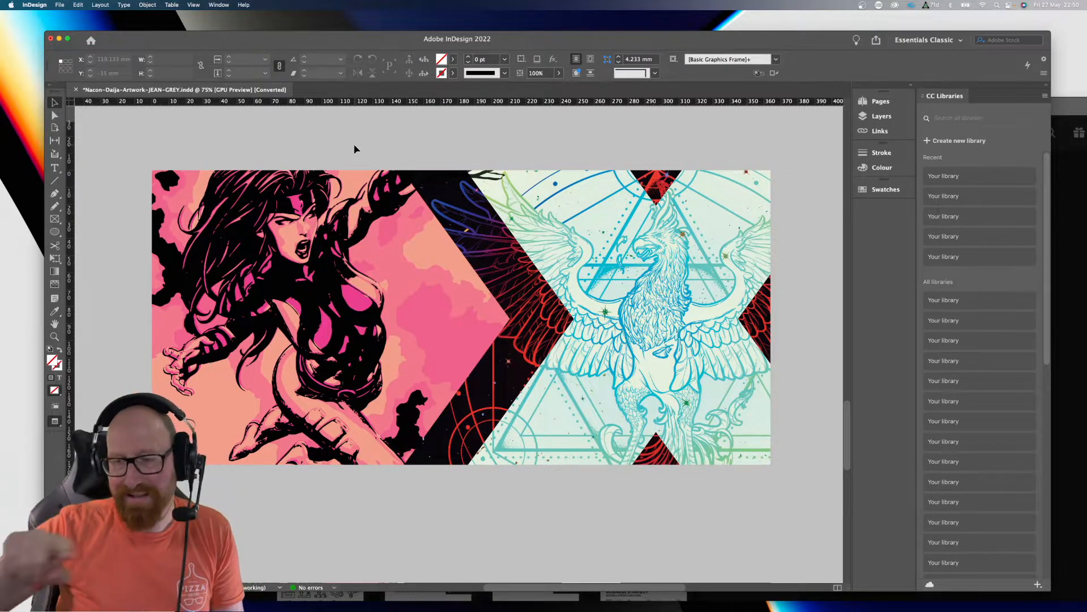
Step: Compare the Jean Grey colour versions on the neighbouring pages, including the one with the fiery red and orange phoenix
key(alt+Page_Up)
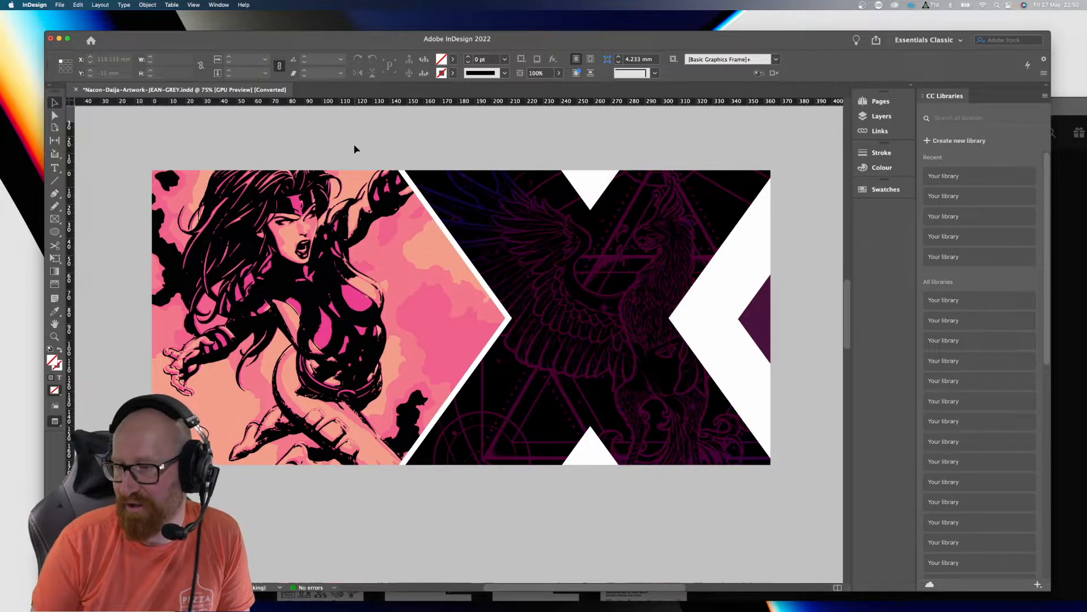
key(alt+Page_Down)
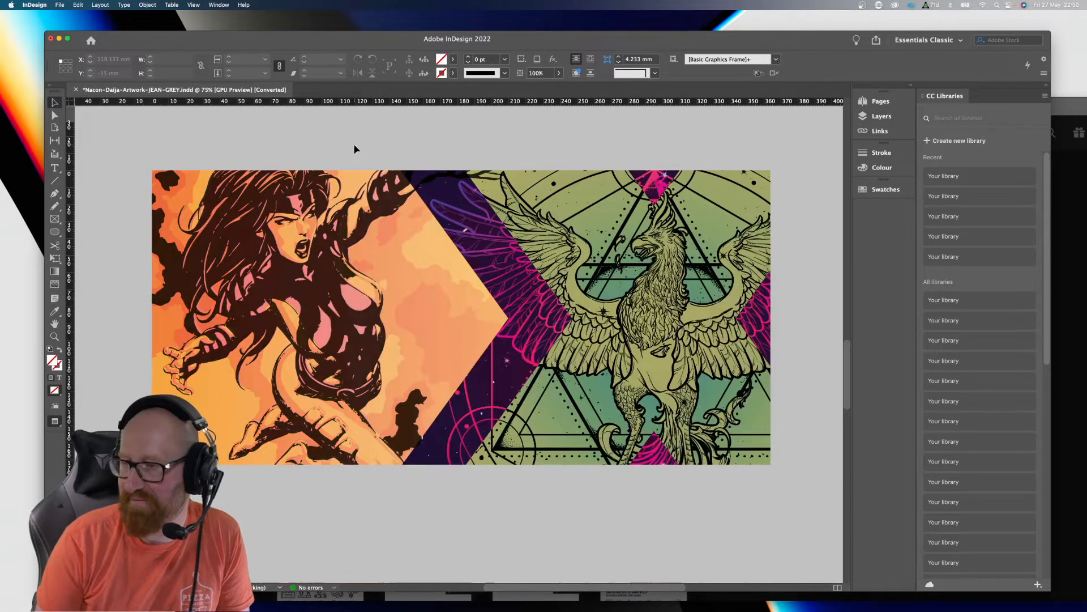
key(alt+Page_Up)
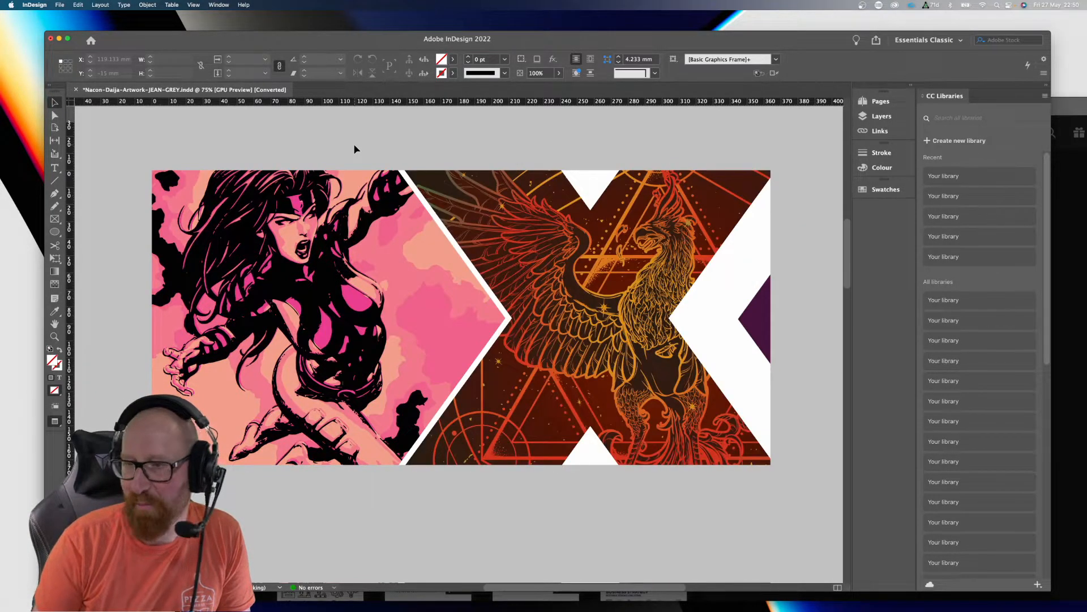
Step: Close Nacon-Daija-Artwork-JEAN-GREY.indd without saving changes and dismiss the preview photo of the finished fight stick
key(super+w)
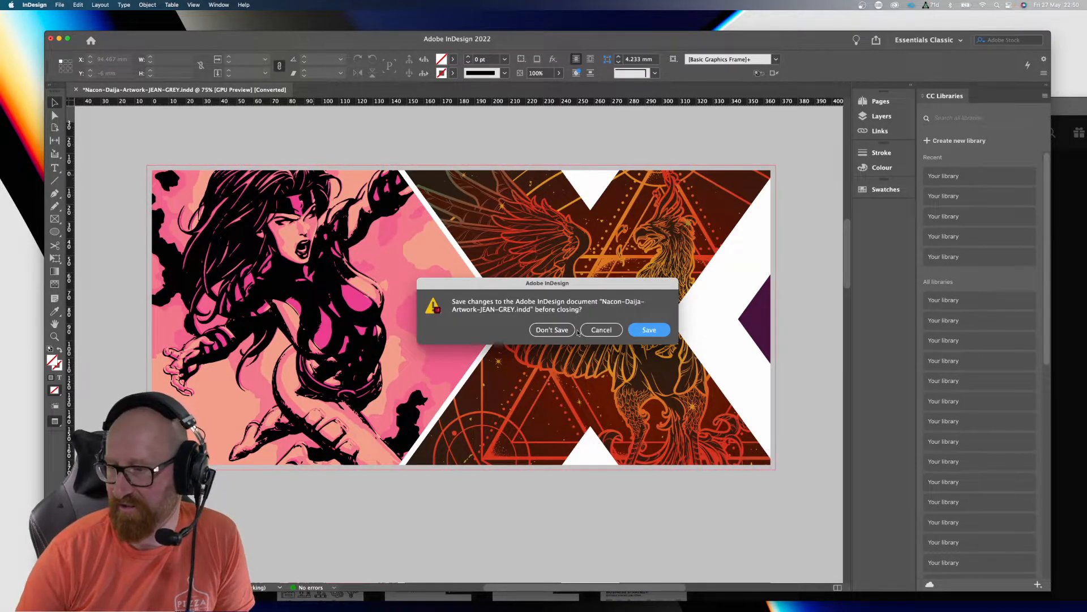
click(597, 330)
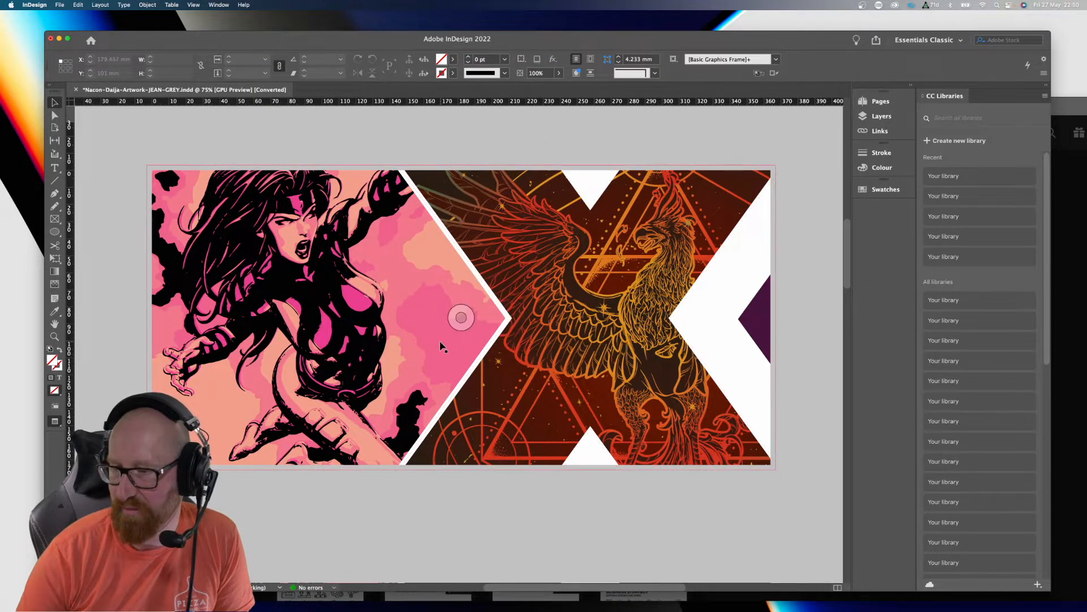
key(super+w)
click(552, 330)
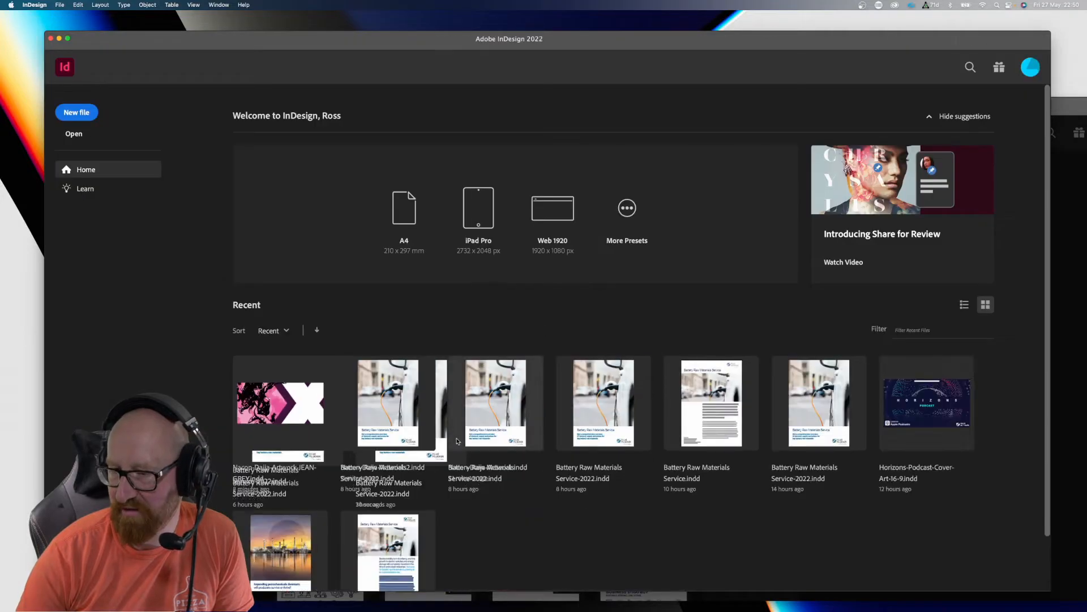
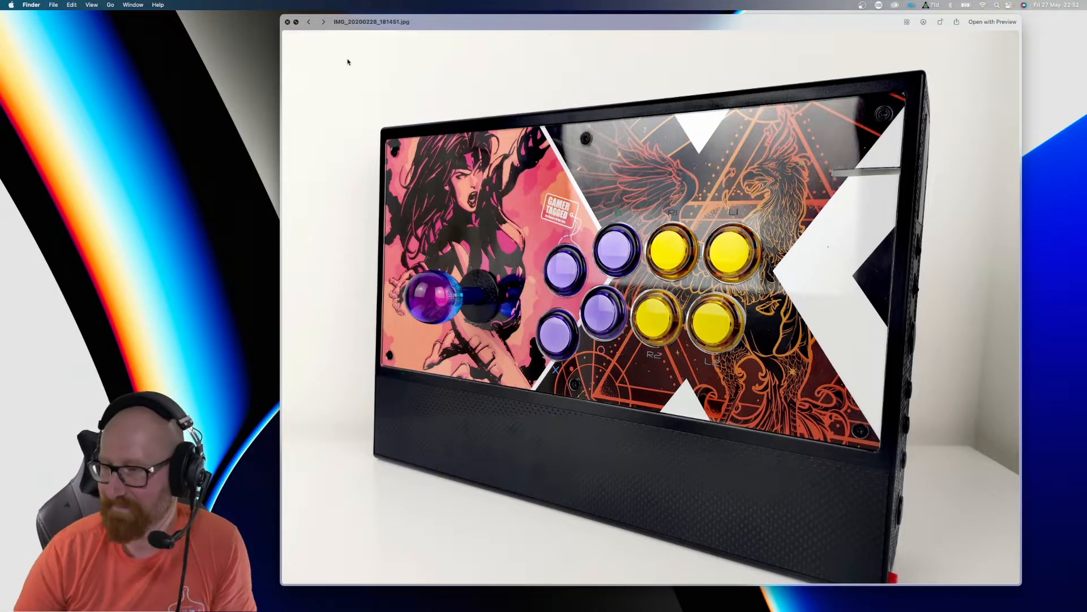
click(288, 22)
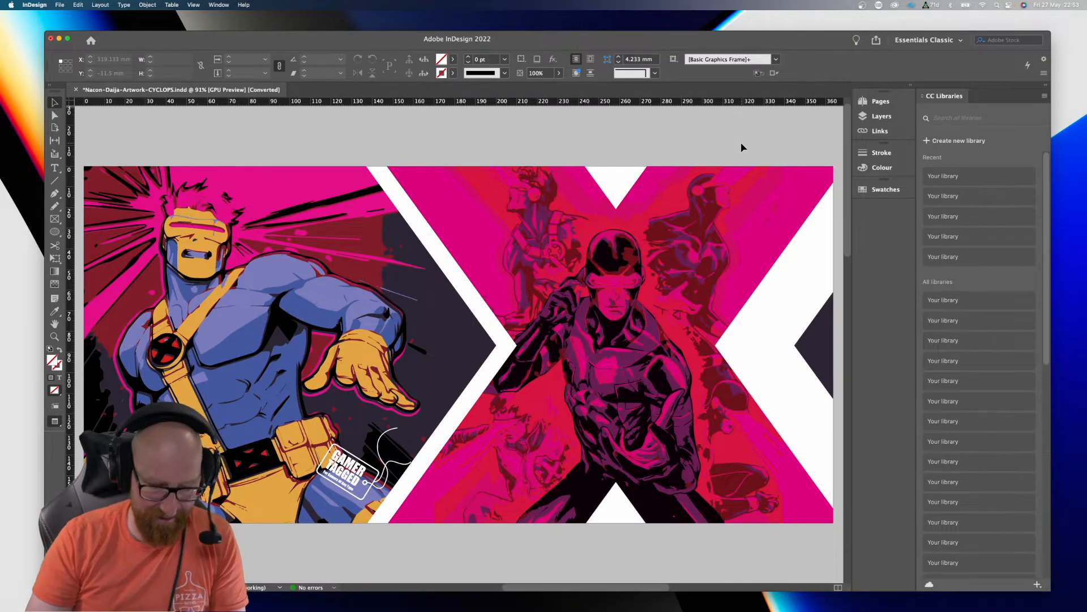
Step: View the Cyclops artwork at 100% without the panels and compare its coloured page with the muted purple-grey version
key(Tab)
key(super+1)
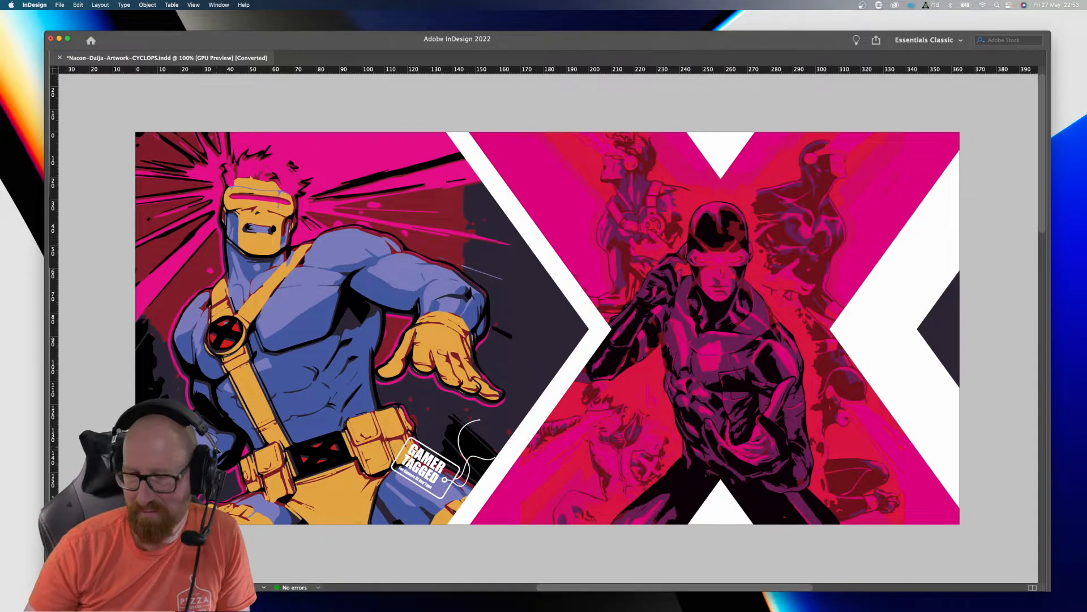
key(shift+Page_Down)
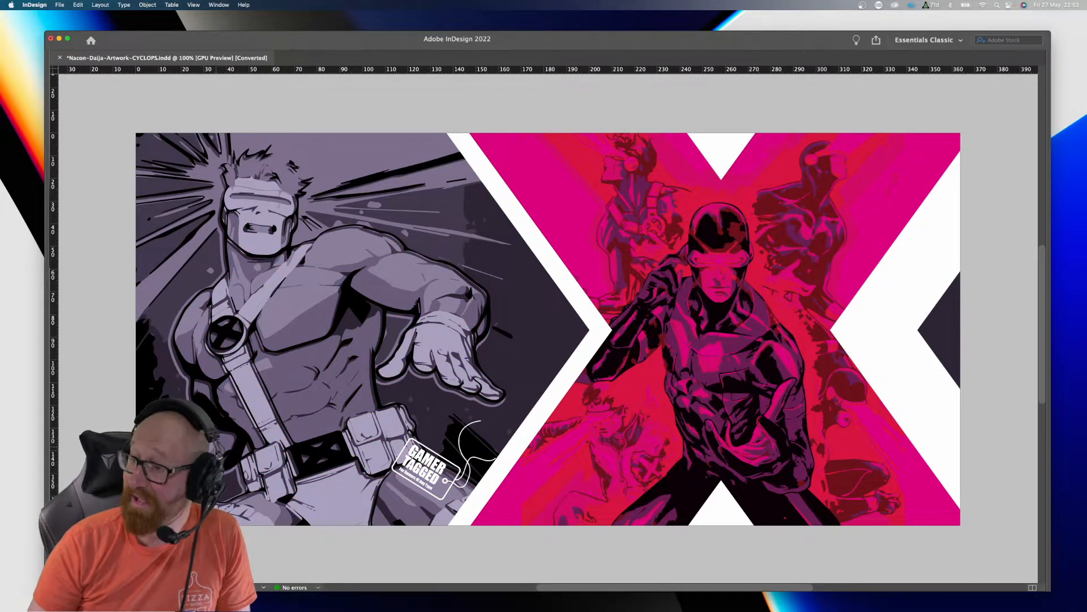
key(shift+Page_Up)
key(Tab)
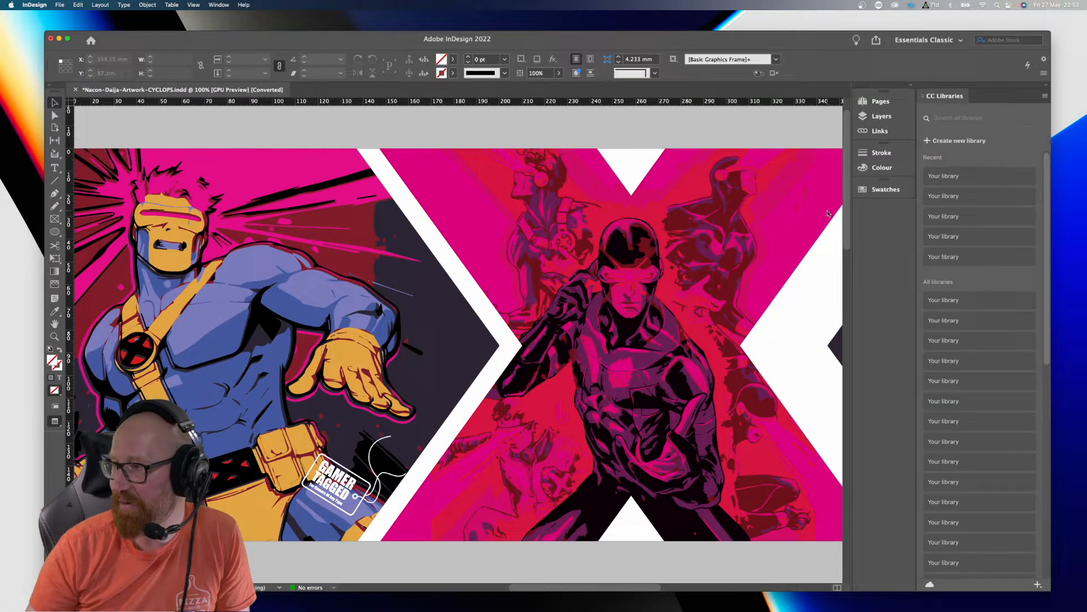
Step: Show the Cyclops document's layers and lock the ARTWORK layer
click(882, 115)
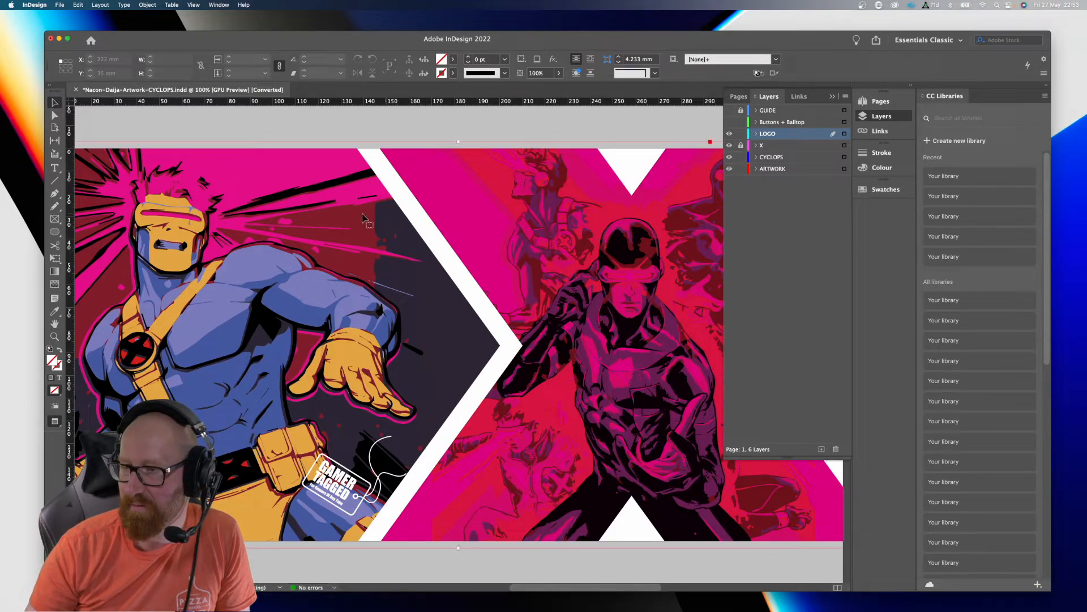
click(552, 228)
drag(577, 219, 591, 333)
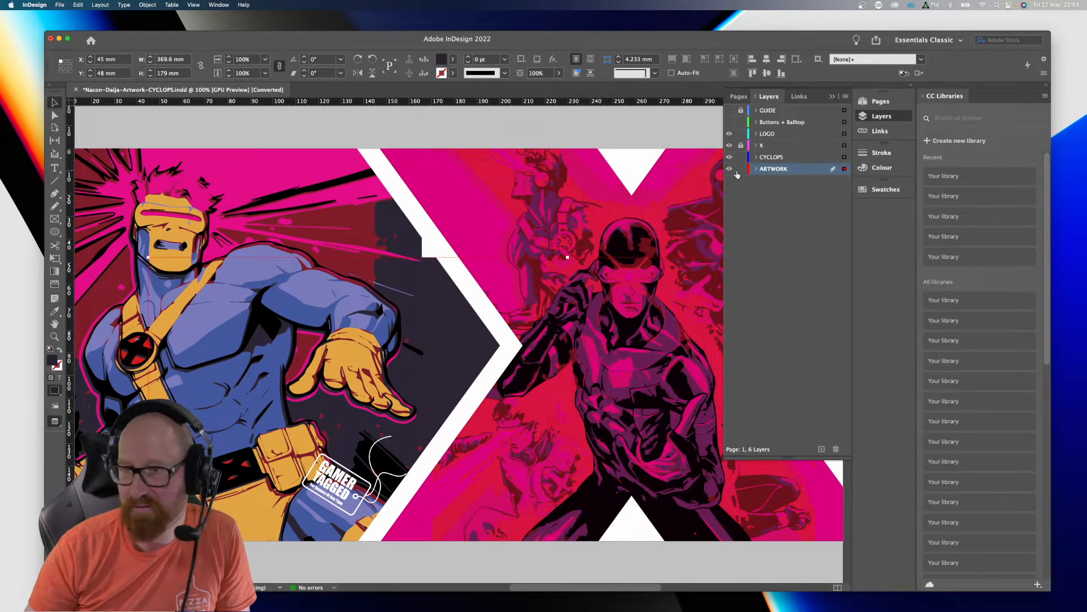
click(741, 168)
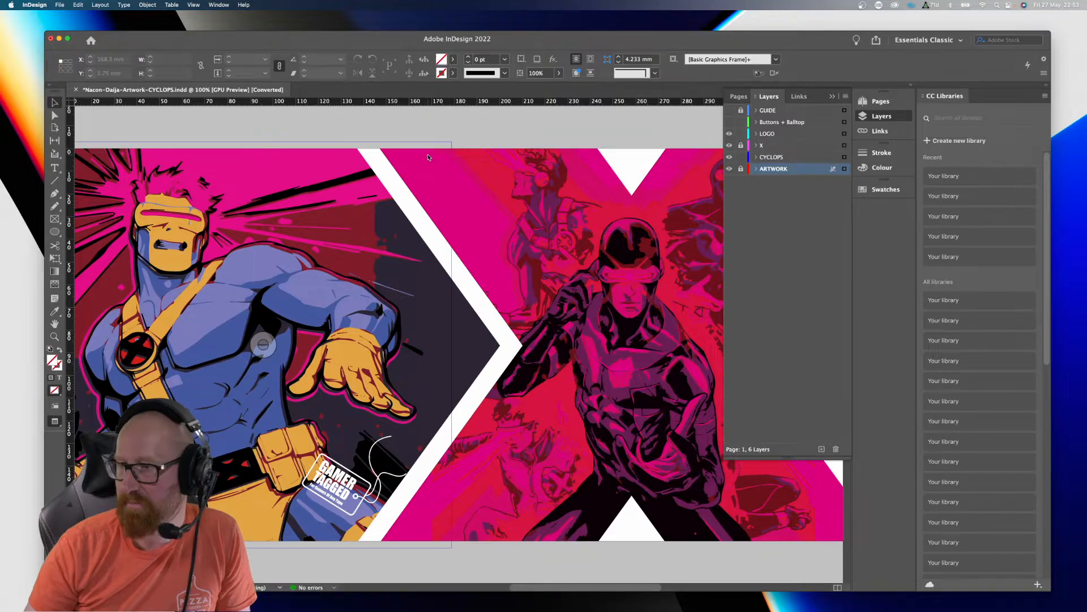
Step: Open the original file of the black Cyclops line art in Illustrator and look over its whole artboard
scroll(429, 158, left, 5)
click(391, 292)
right_click(394, 295)
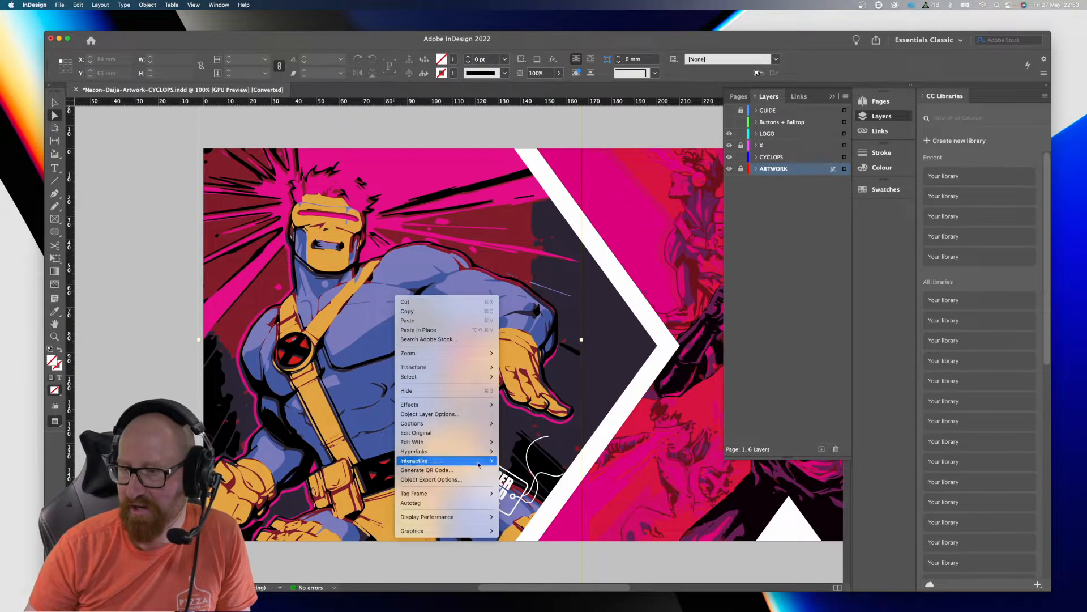
click(447, 433)
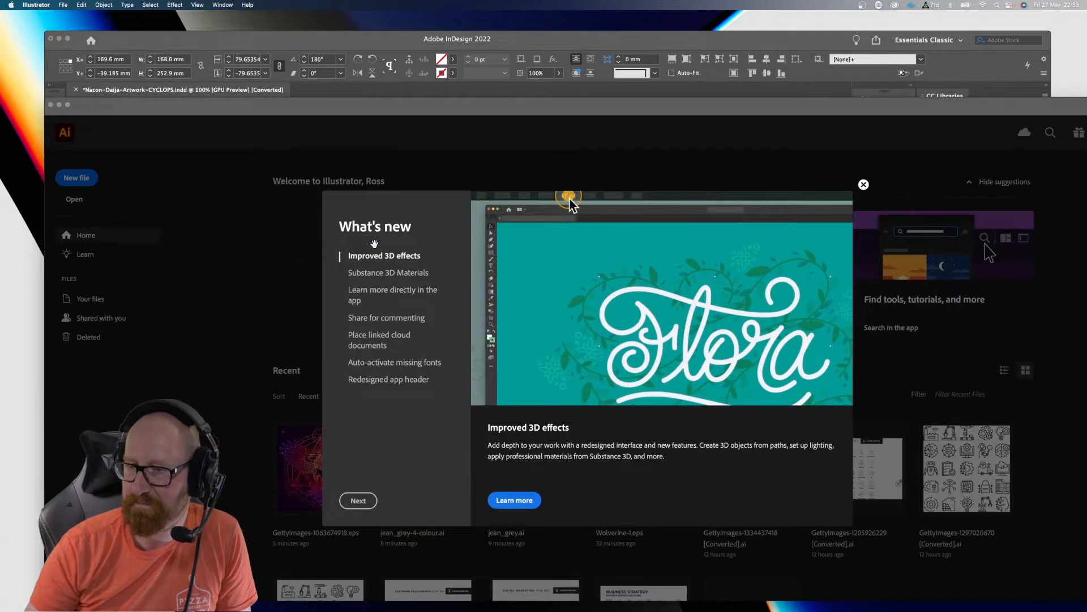
drag(608, 406, 588, 373)
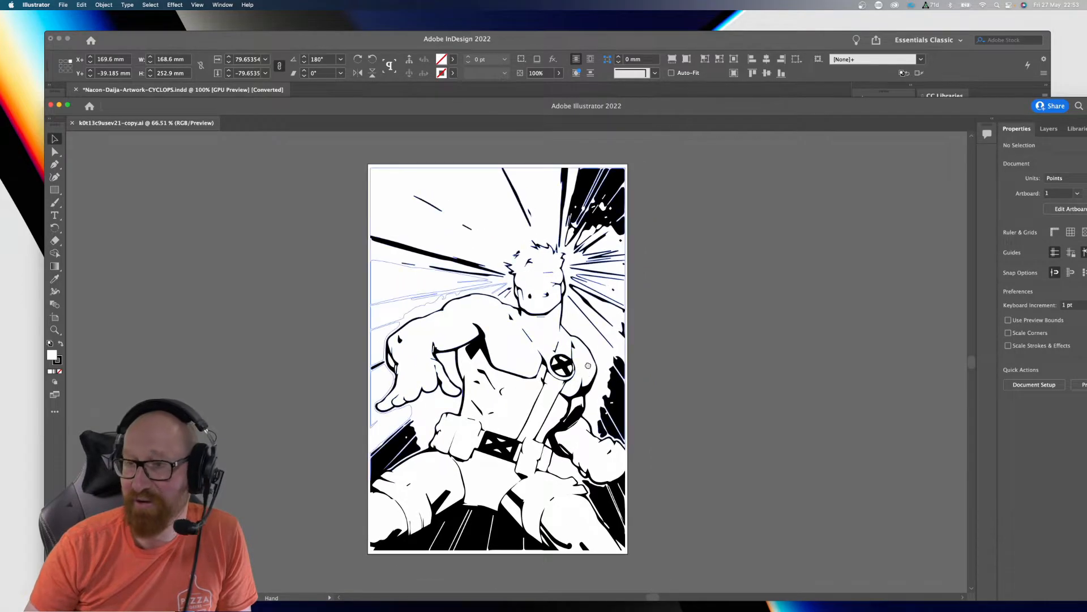
key(a)
Step: Switch back to InDesign, try moving the black line art away from the coloured Cyclops, and undo the move
key(super+Tab)
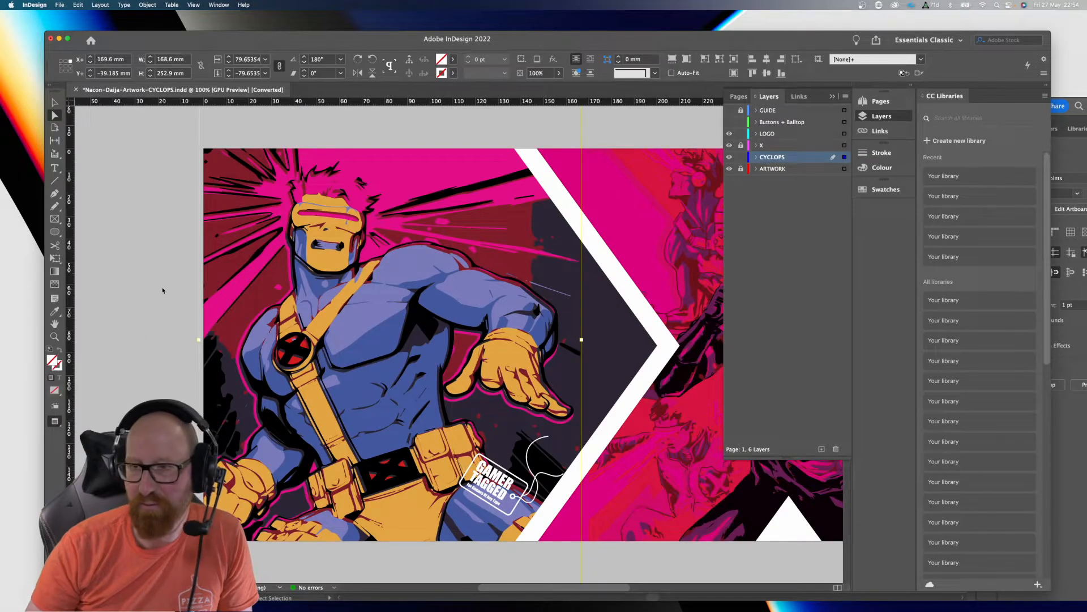
key(v)
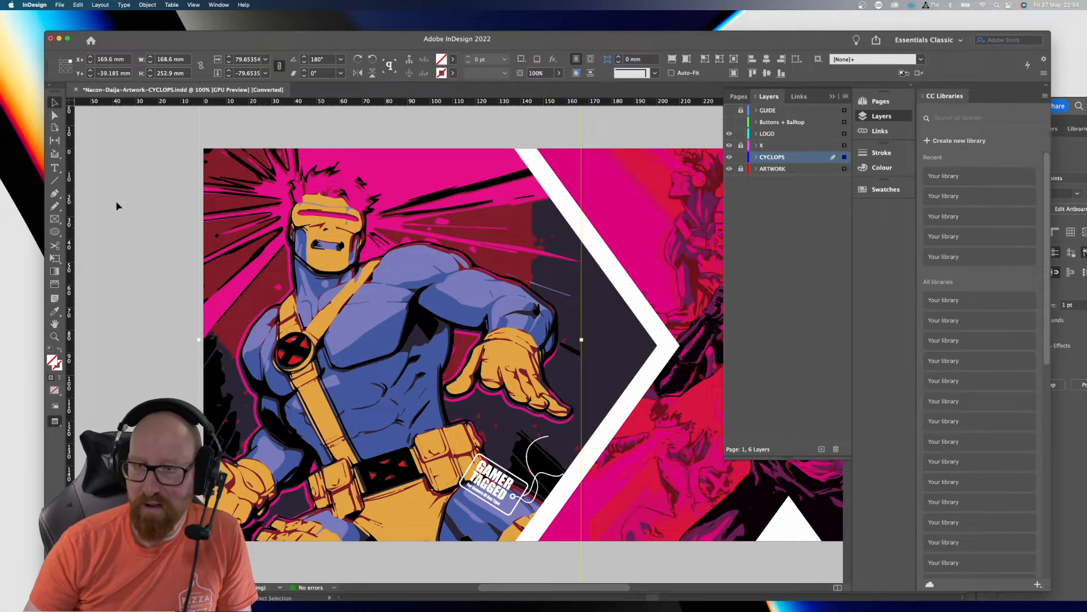
click(402, 341)
key(super+v)
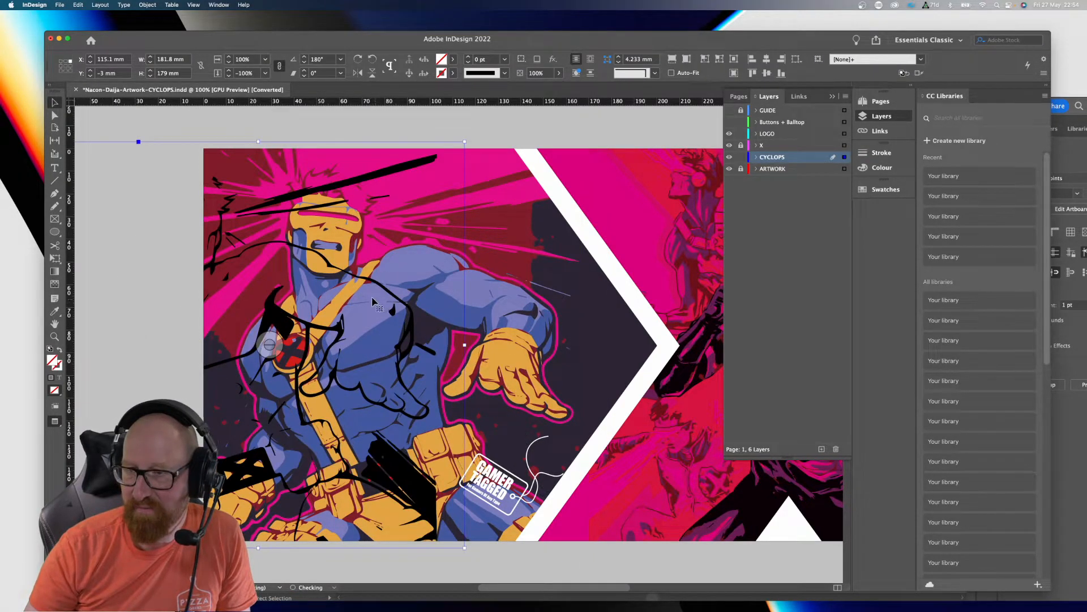
drag(380, 292, 140, 282)
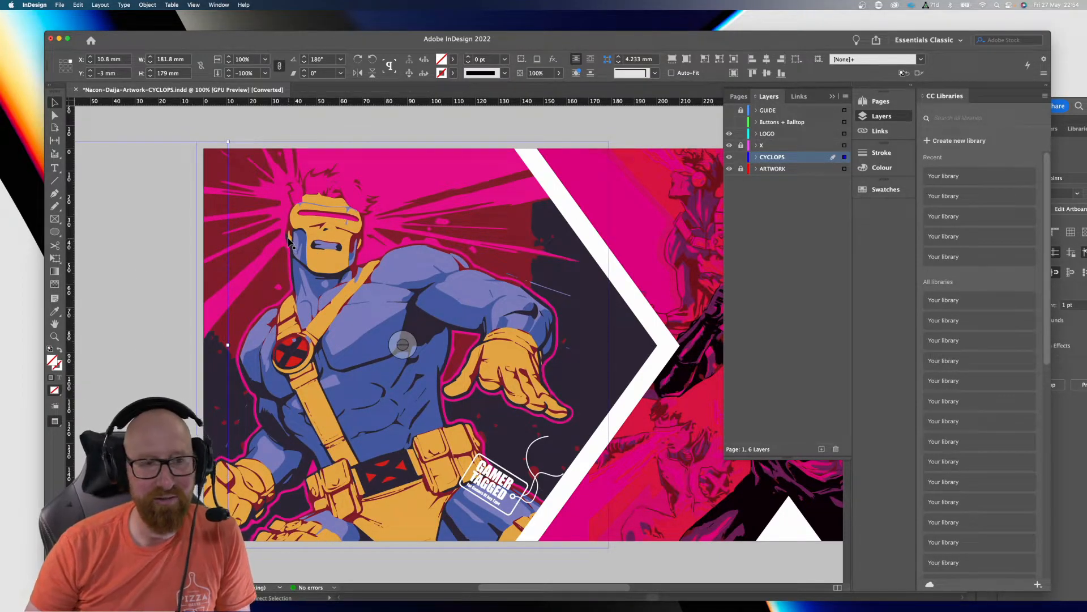
key(super+z)
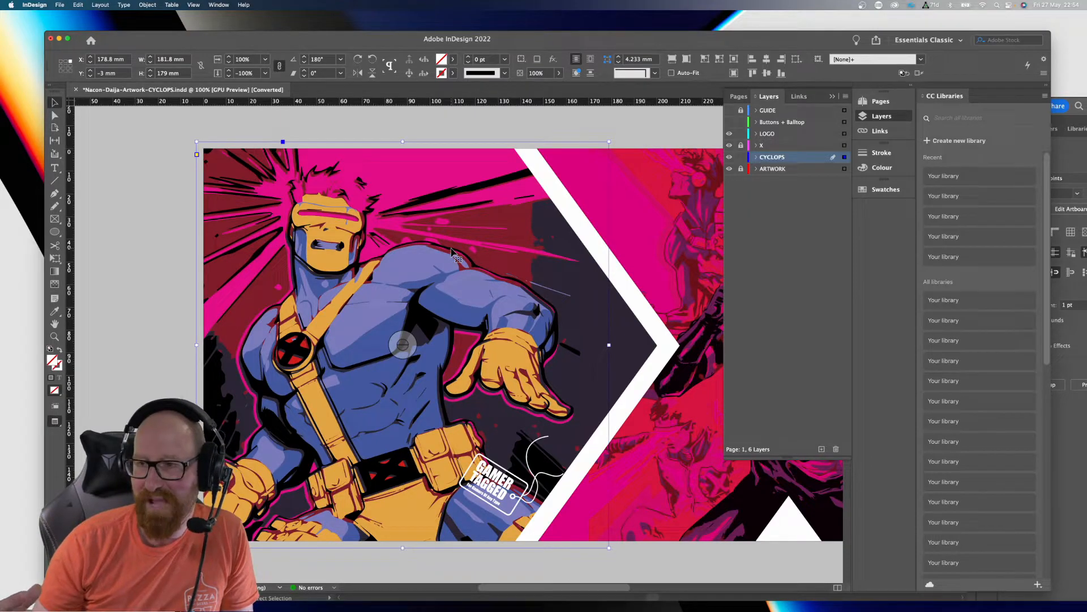
Step: Move the black line art off the page beside Cyclops and open the coloured artwork's original file in Illustrator
drag(456, 250, 132, 344)
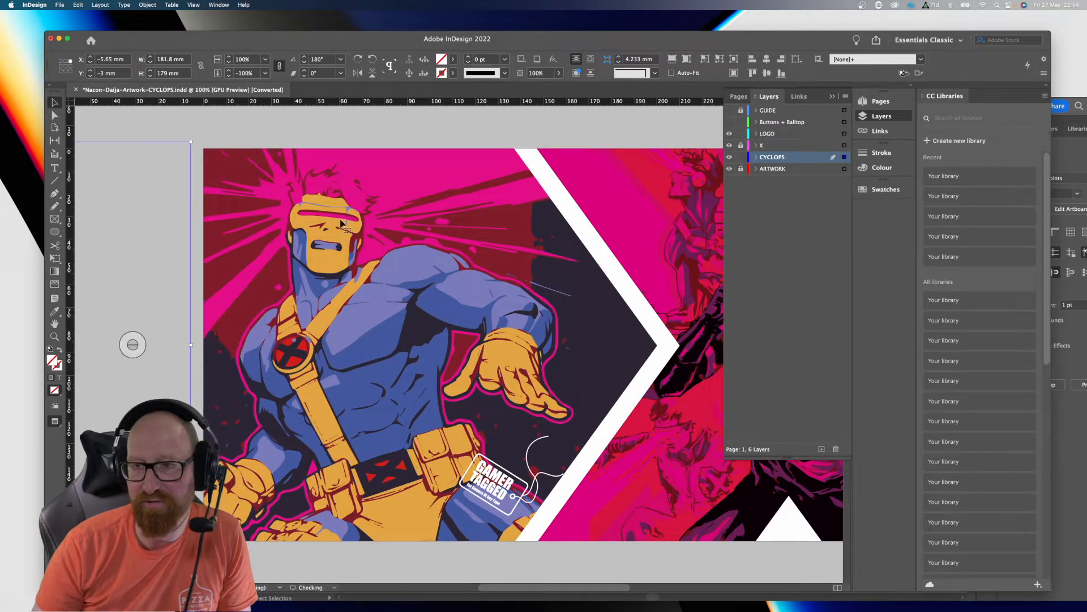
click(381, 136)
key(a)
right_click(372, 233)
click(394, 397)
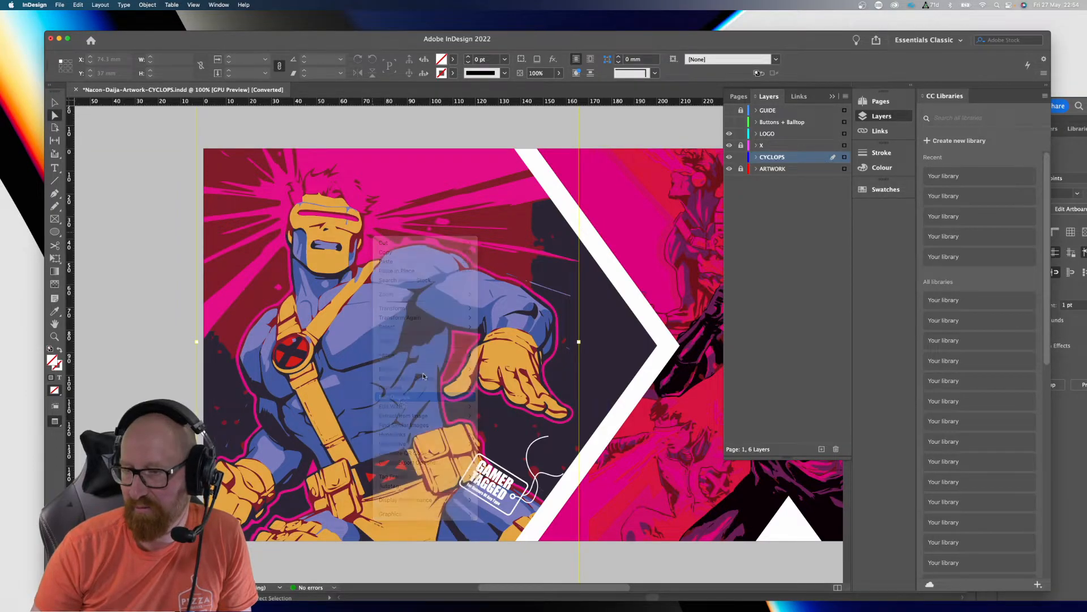
drag(603, 351, 559, 338)
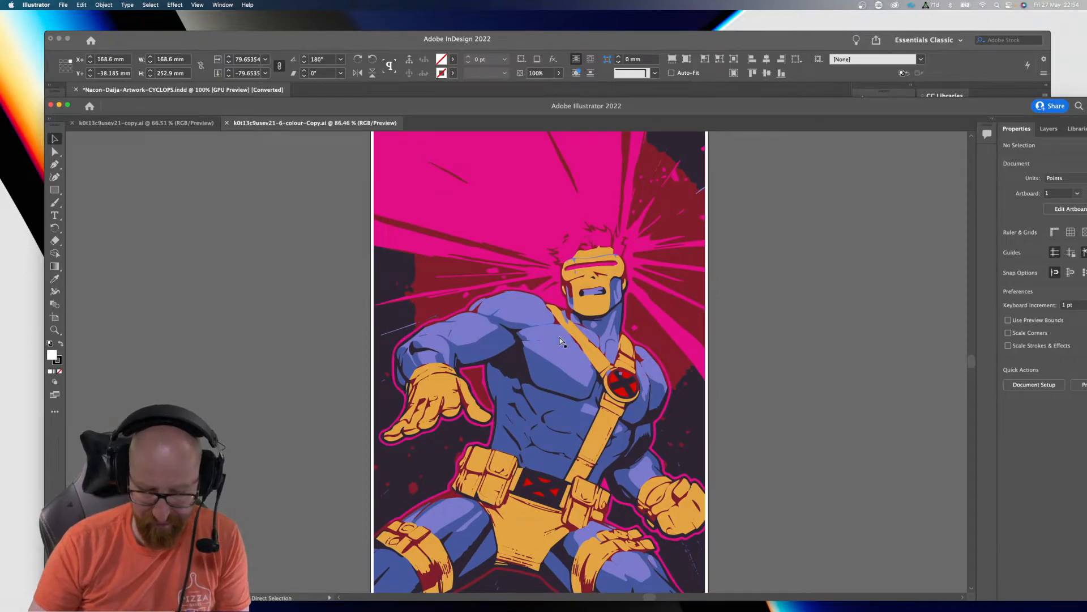
Step: Inspect the coloured Cyclops drawing as outlines at 100% and return to the full-colour preview
key(super+y)
key(a)
key(super+equal)
key(super+equal)
key(super+equal)
key(super+equal)
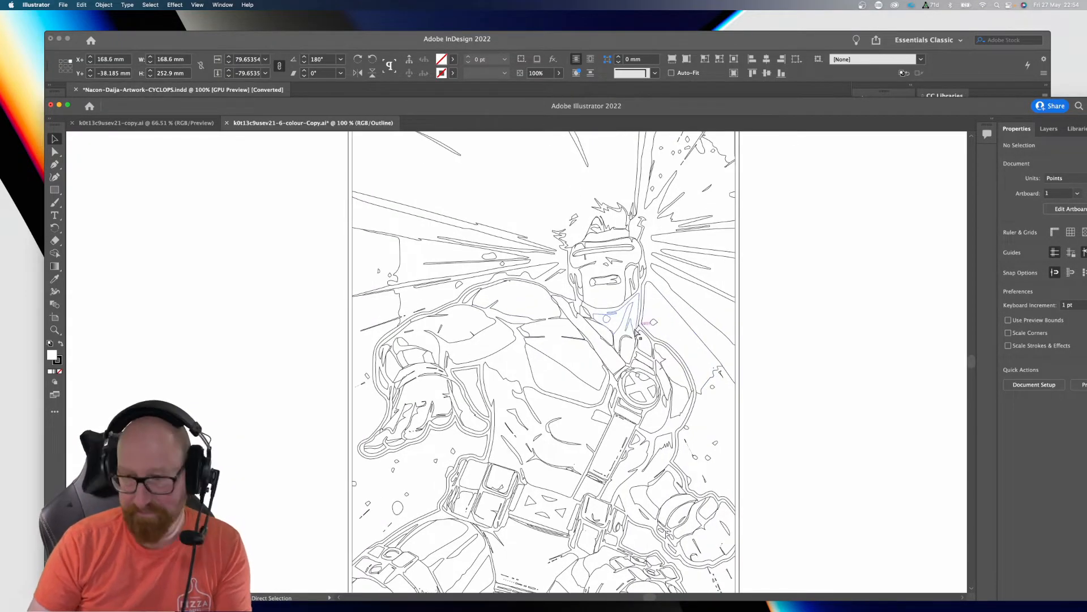
key(super+1)
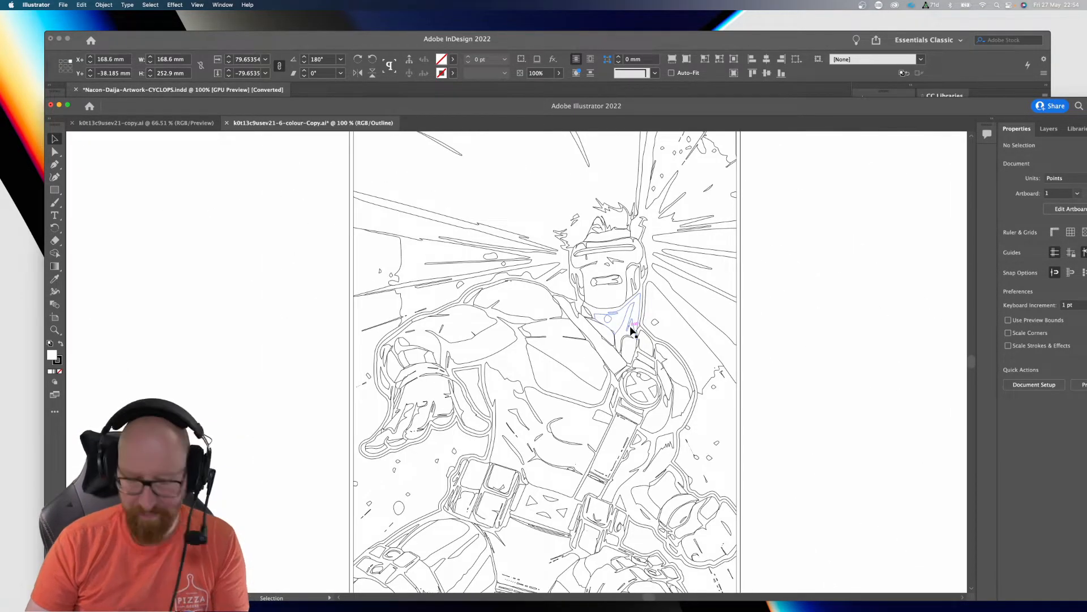
key(v)
key(super+y)
Step: Try moving the orange face and glove shapes individually off the Cyclops figure, undoing each move
key(a)
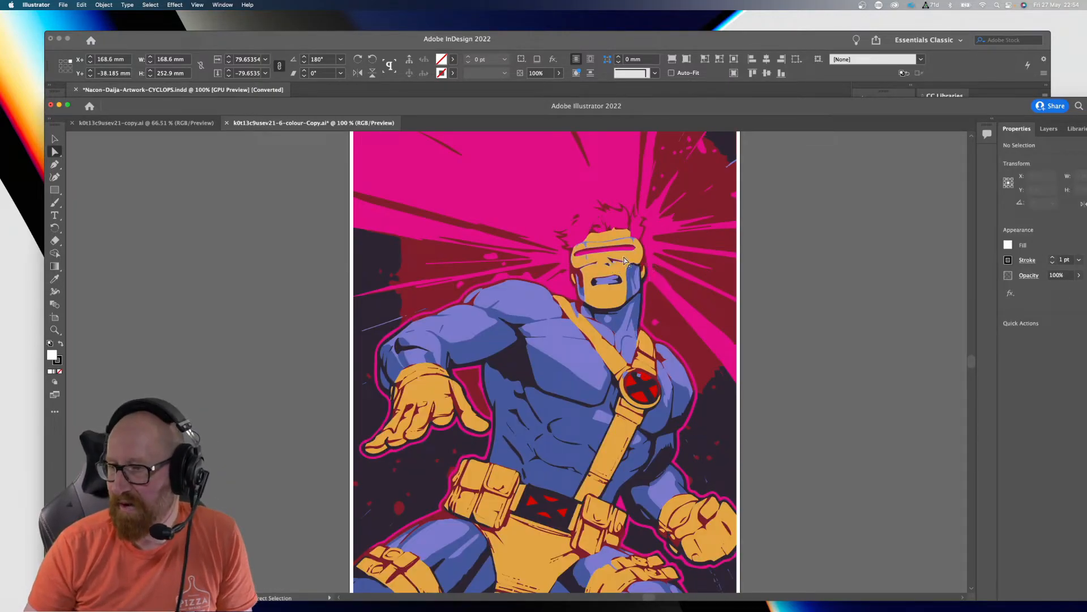
drag(626, 261, 488, 248)
key(super+z)
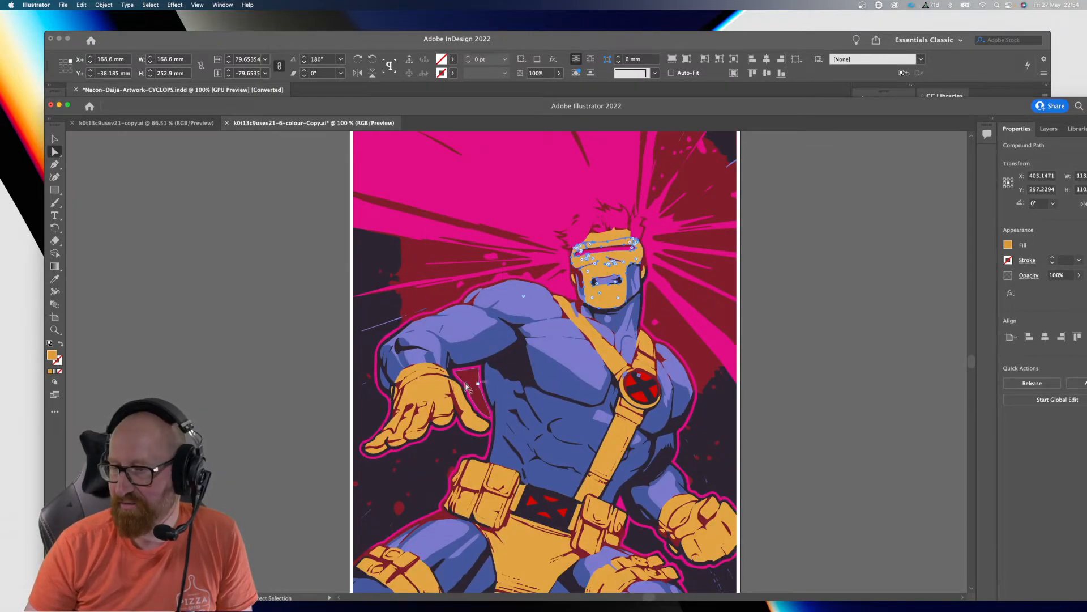
drag(447, 394, 292, 362)
key(super+z)
drag(430, 391, 244, 335)
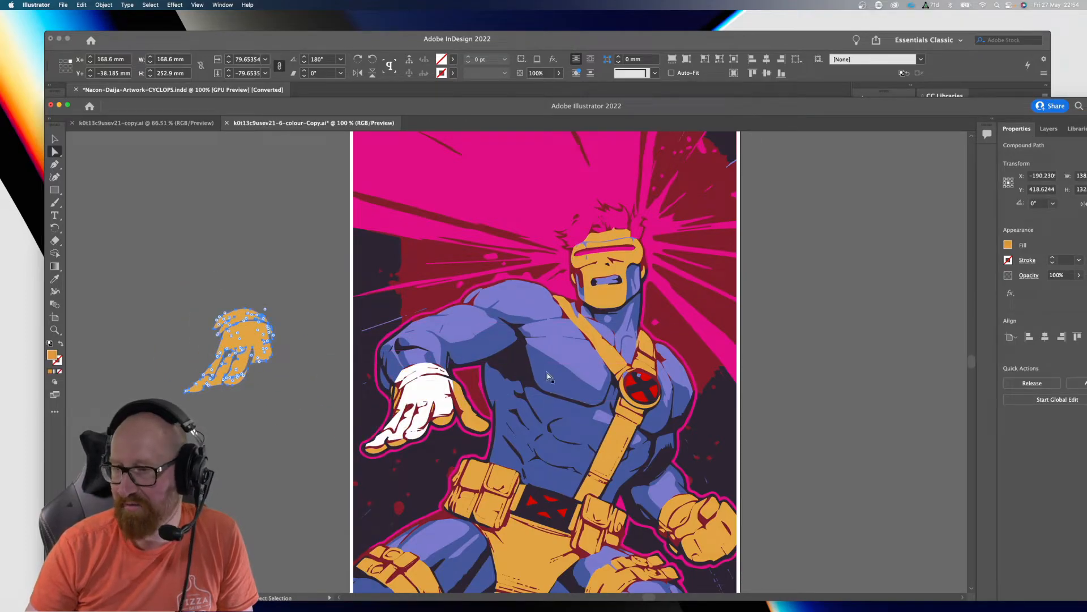
key(super+z)
scroll(720, 325, down, 3)
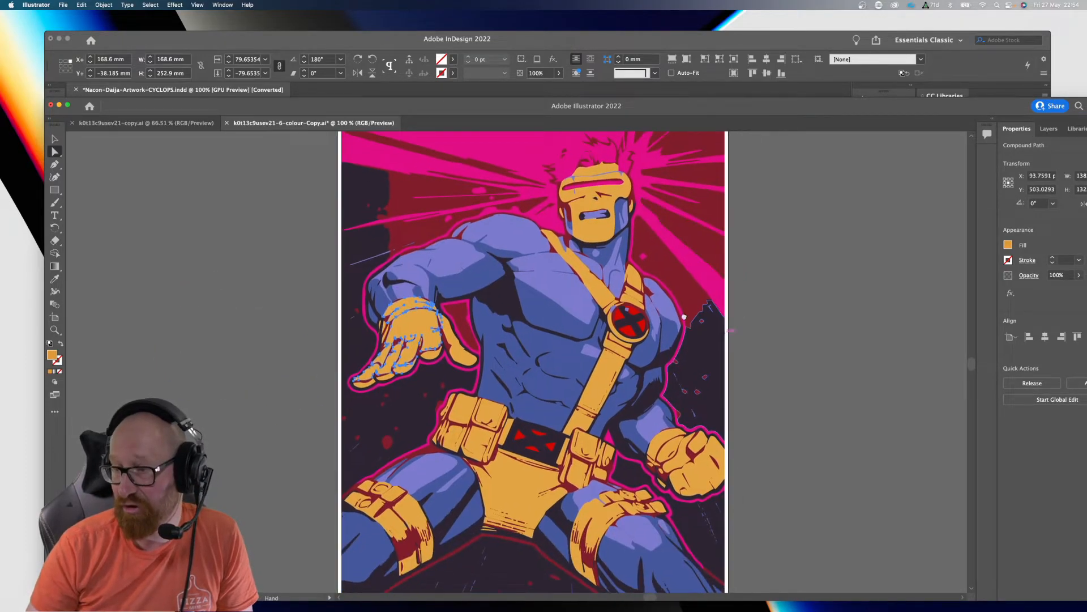
Step: Select Cyclops's orange face shape and extend the selection to every shape with the same fill colour
click(599, 234)
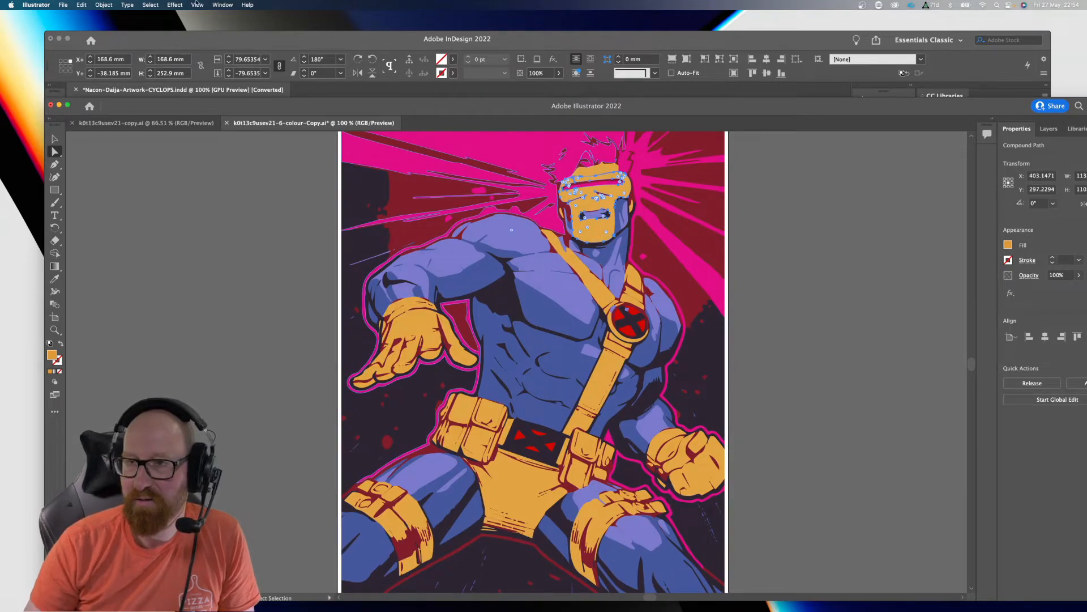
click(158, 5)
mouse_move(182, 93)
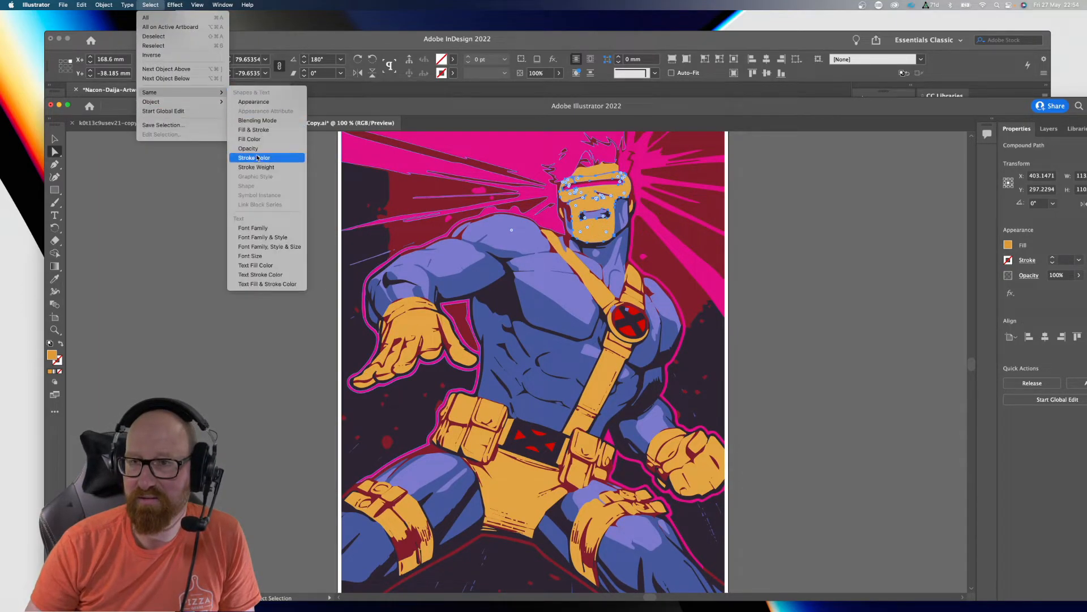
click(248, 140)
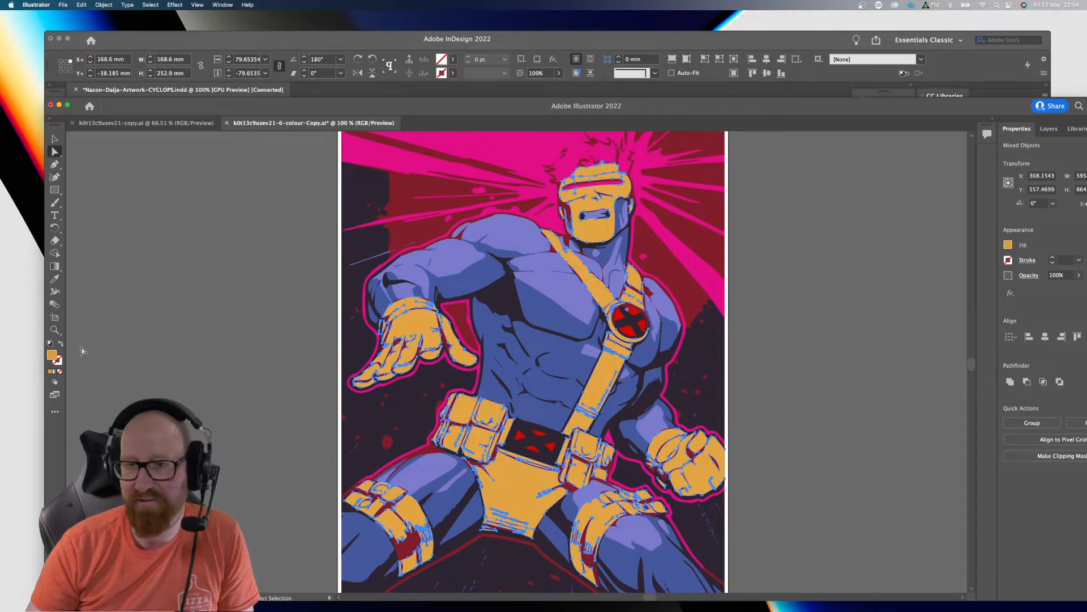
Step: Try recolouring all the selected orange costume shapes dark grey, and undo the recolouring
double_click(53, 355)
drag(669, 116, 795, 174)
text(3D3D3D)
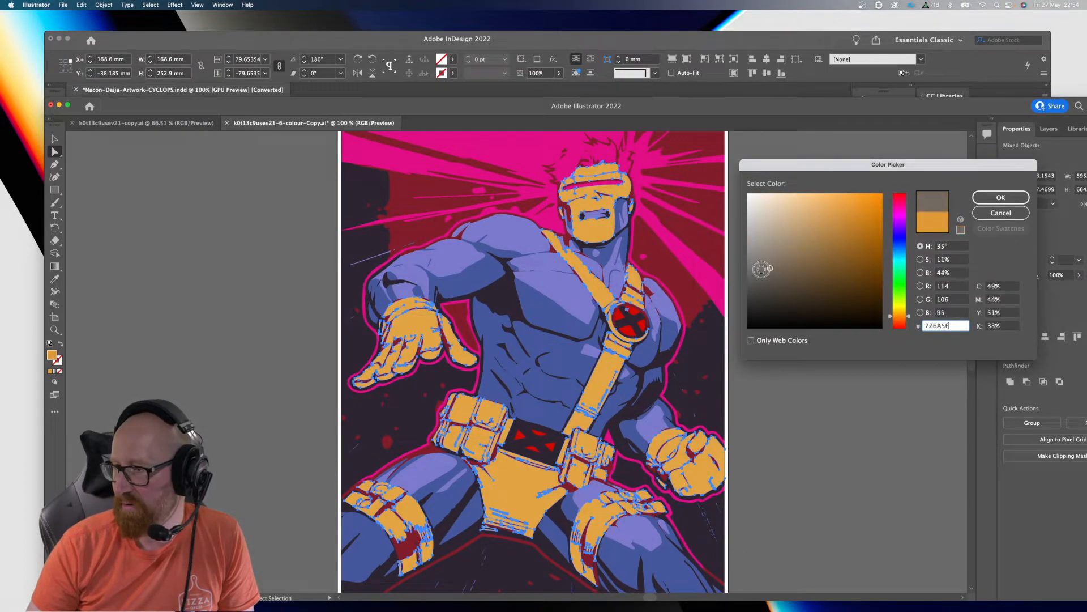
click(1017, 193)
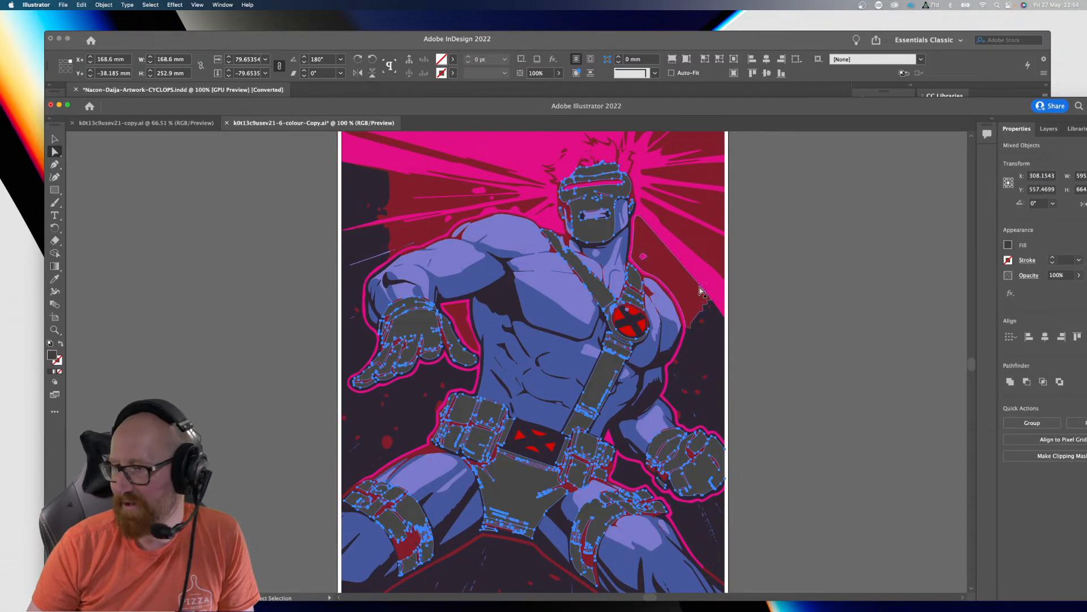
click(277, 325)
key(super+z)
key(super+z)
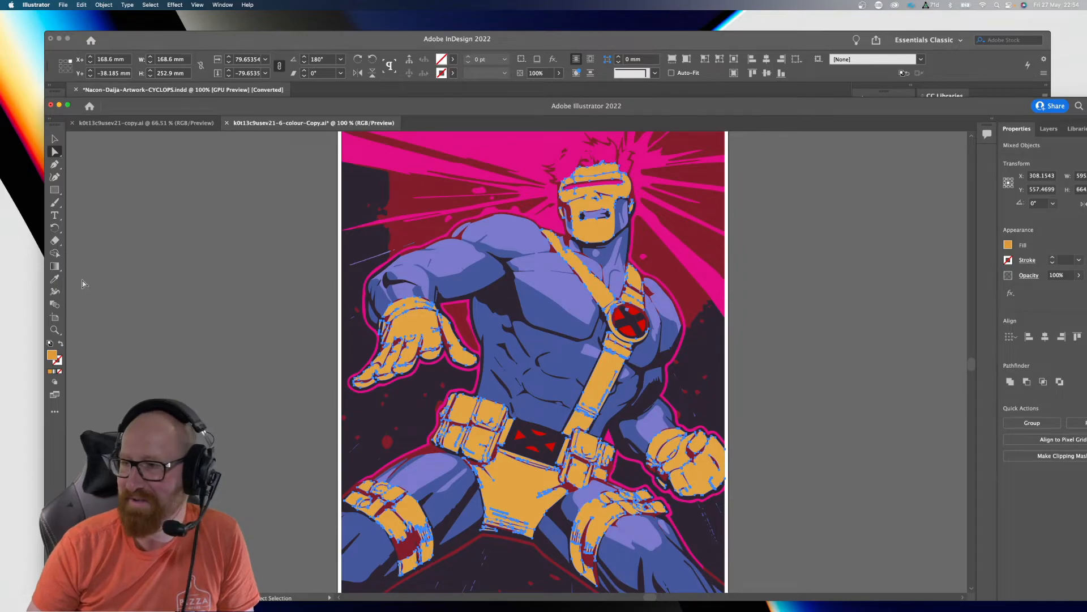
Step: Try recolouring all the selected orange costume shapes near-white (#FCFCFC), and undo the recolouring
double_click(51, 355)
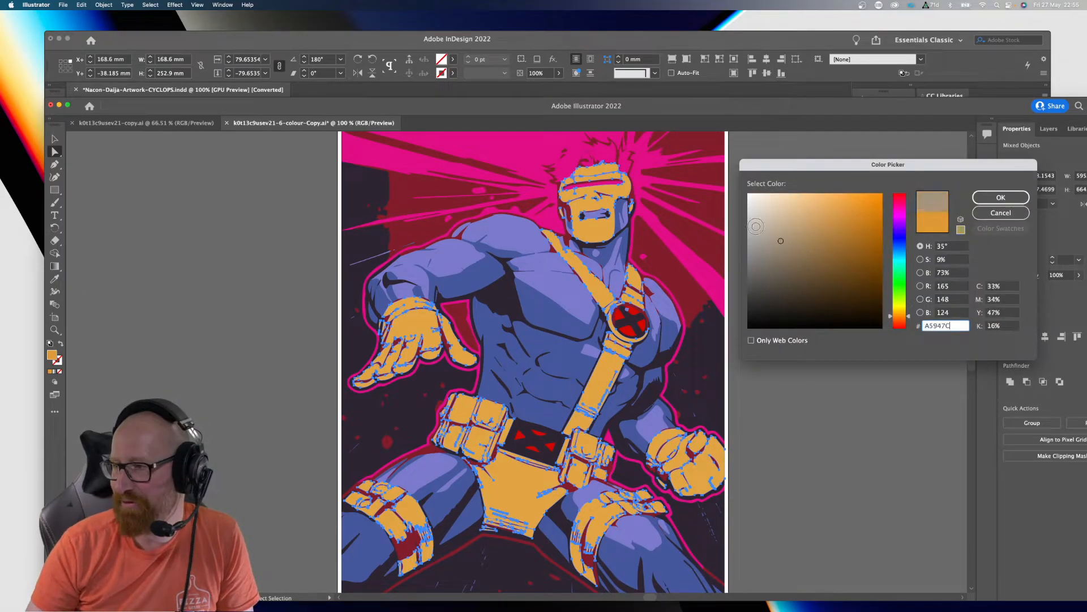
drag(810, 227, 743, 194)
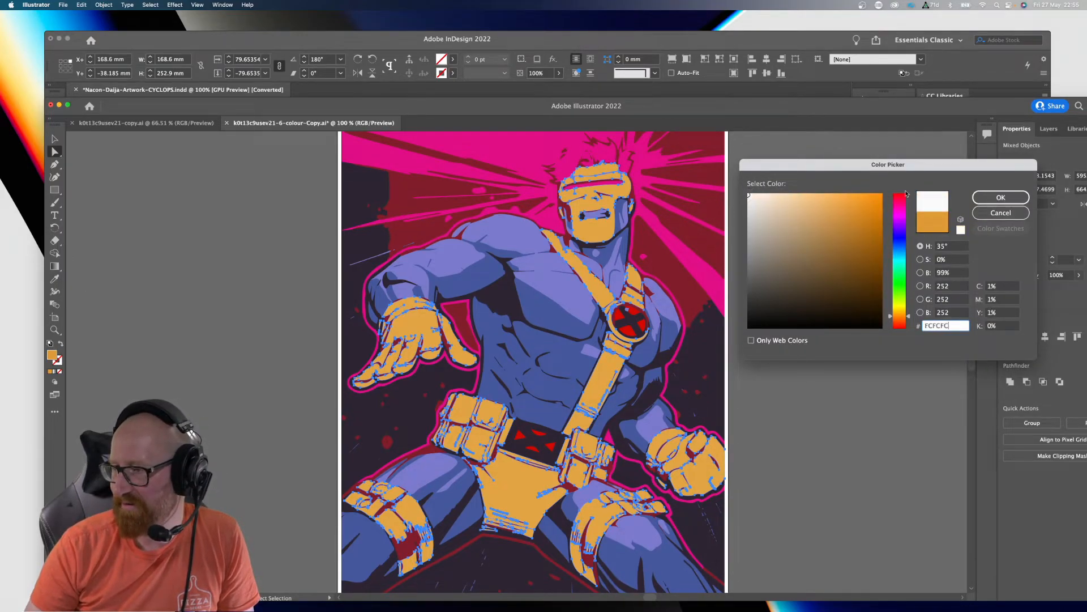
click(1000, 197)
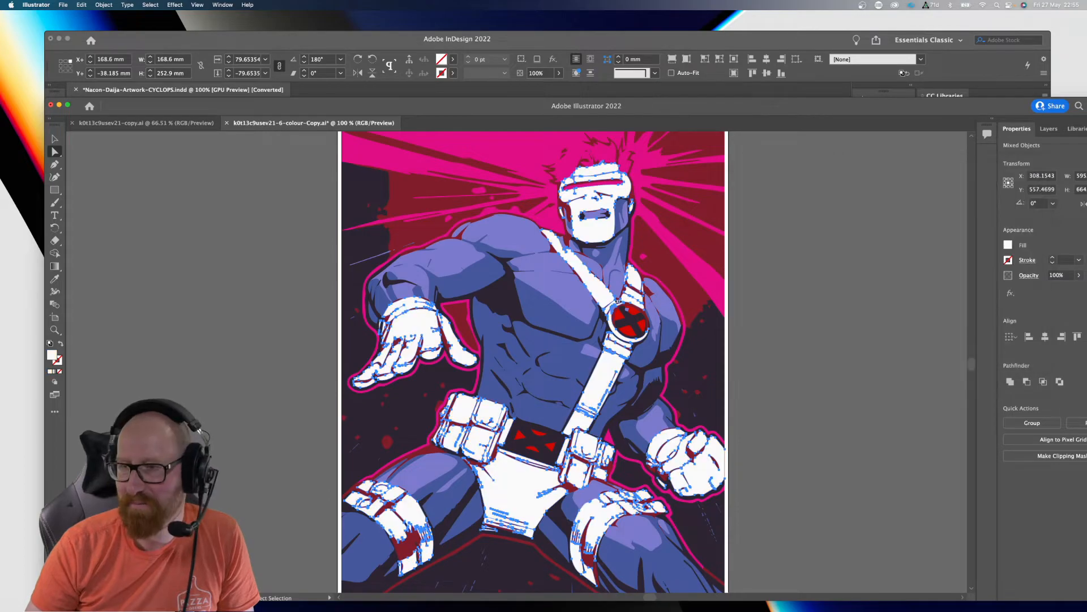
click(791, 289)
drag(517, 449, 494, 459)
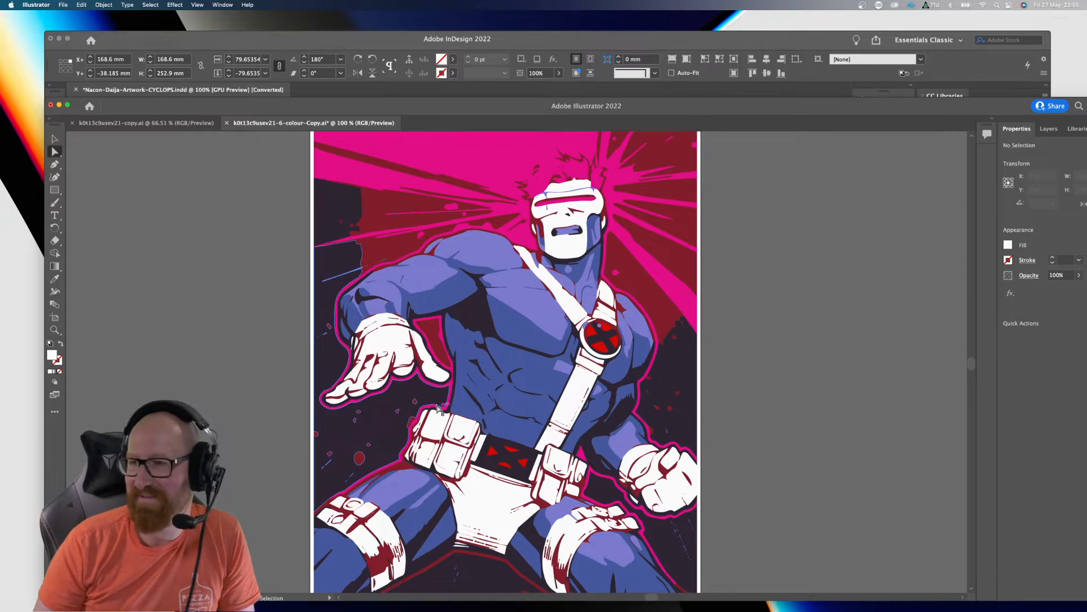
key(super+z)
Step: Close the coloured Cyclops file without saving its changes and close the black line art file
key(super+w)
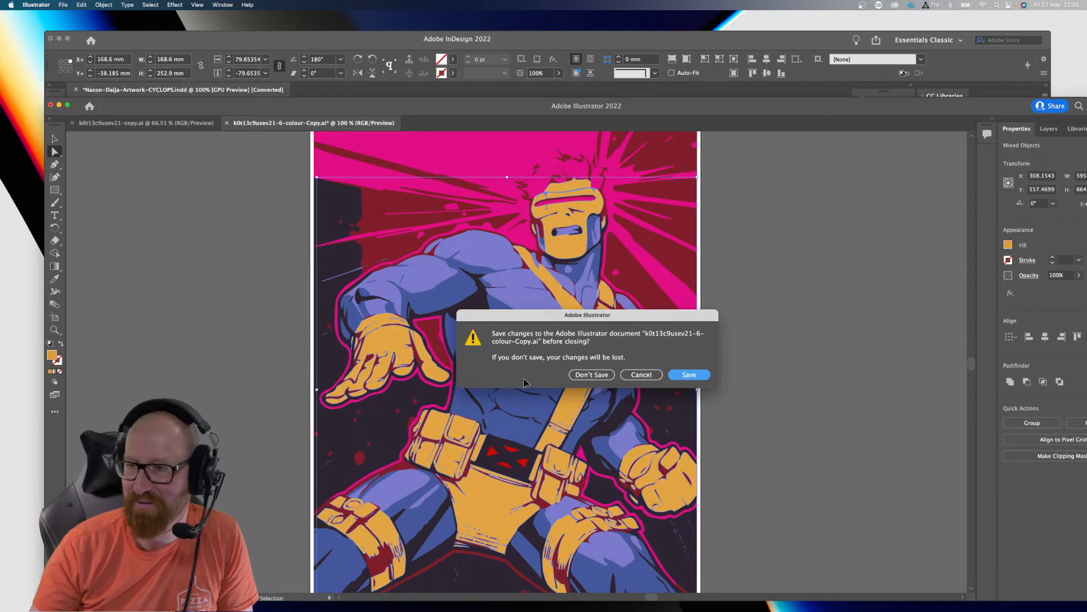
click(588, 375)
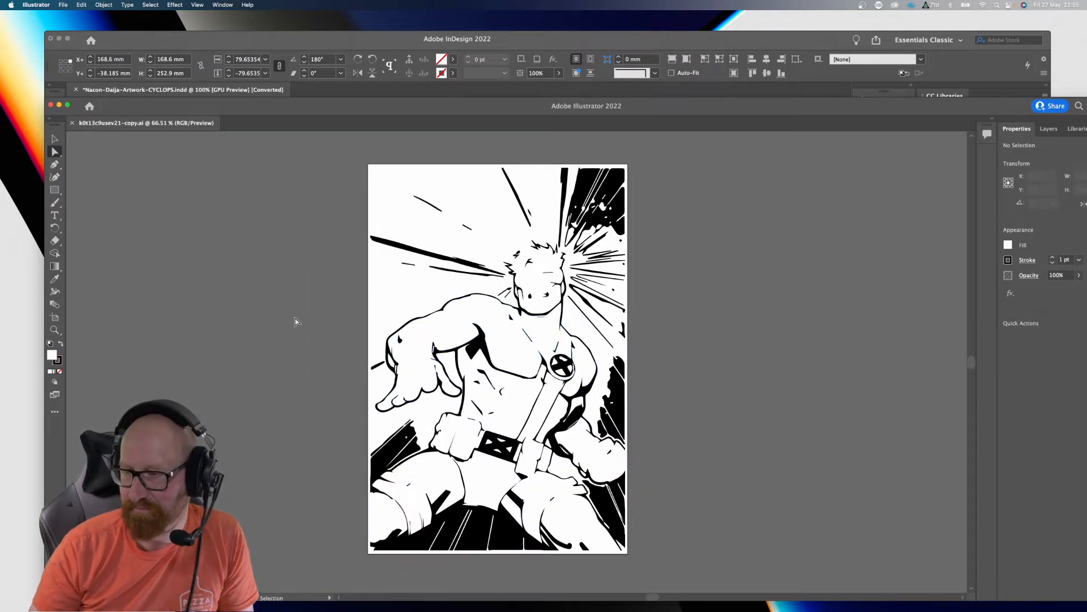
key(super+w)
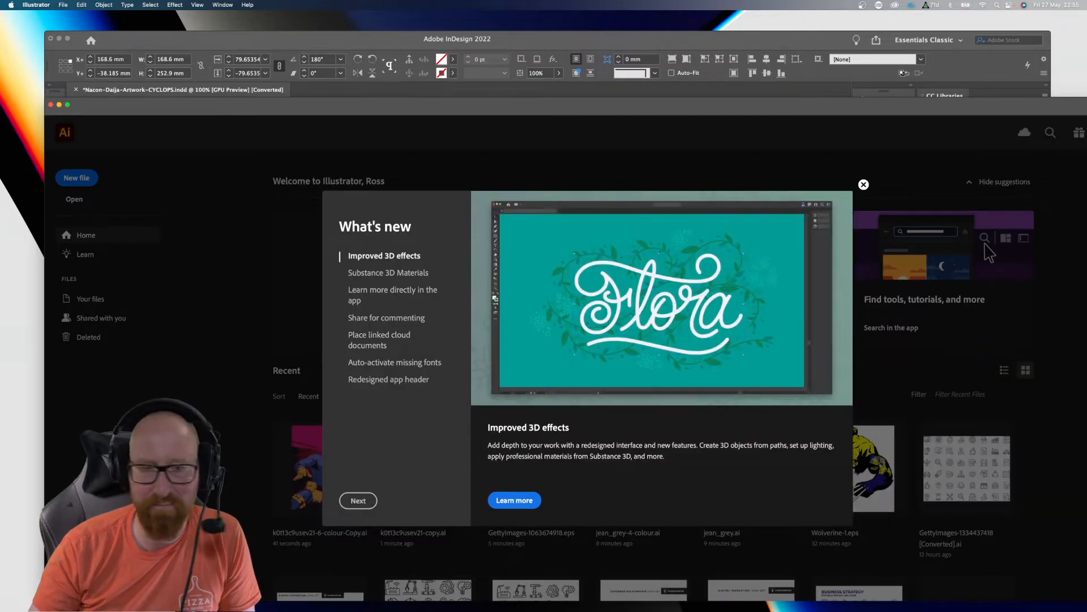
Step: Switch to InDesign and put the black line art back in place over the coloured Cyclops
key(super+Tab)
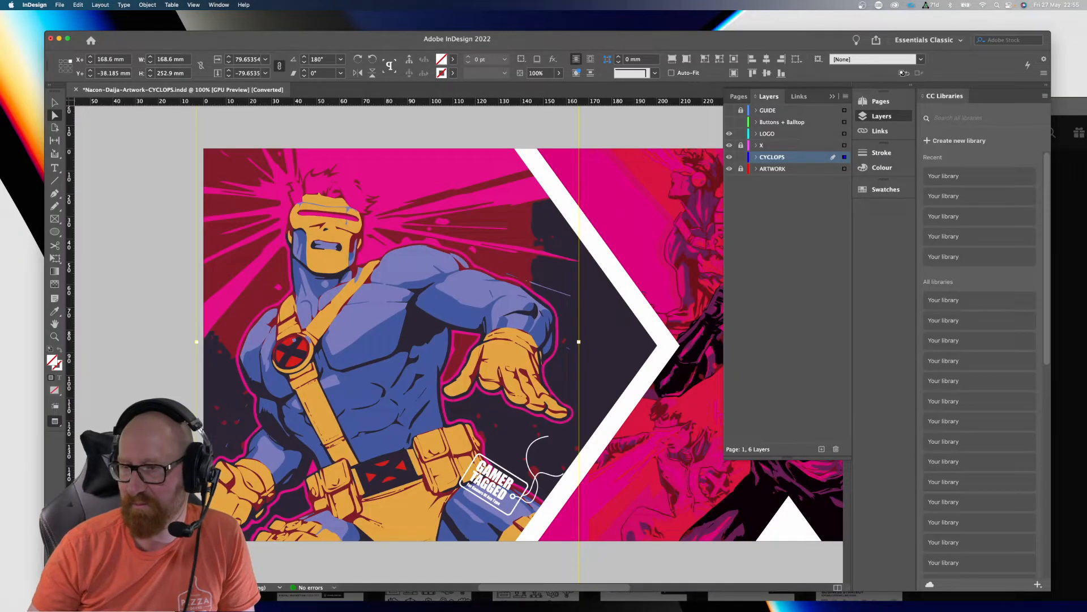
click(144, 137)
key(super+alt+shift+v)
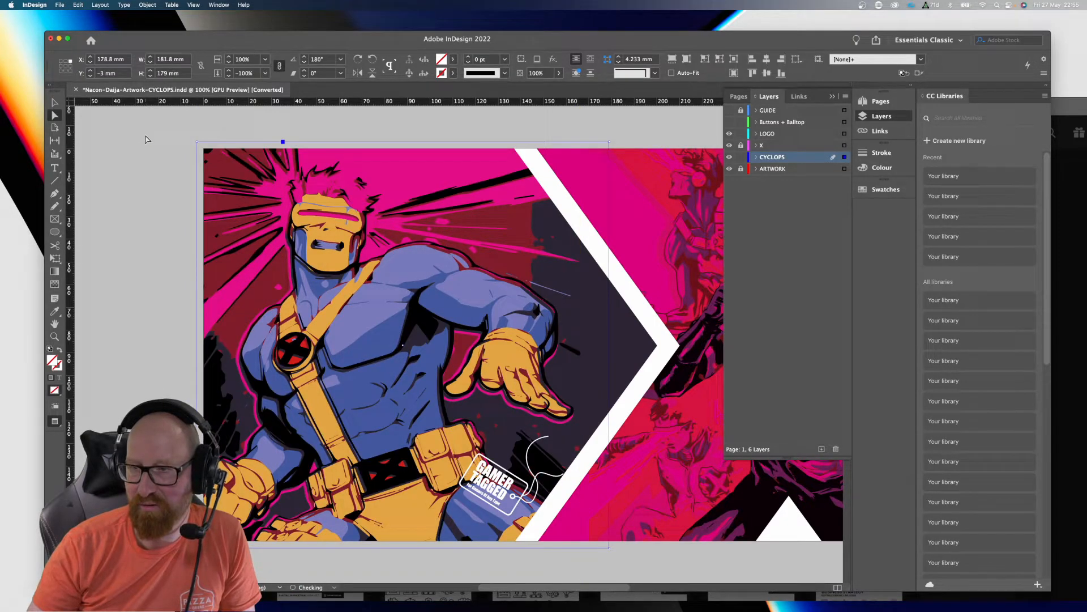
click(141, 146)
Step: Examine up close how the black line art sits over the colour shapes of Cyclops's face and hair
key(z)
drag(263, 191, 335, 301)
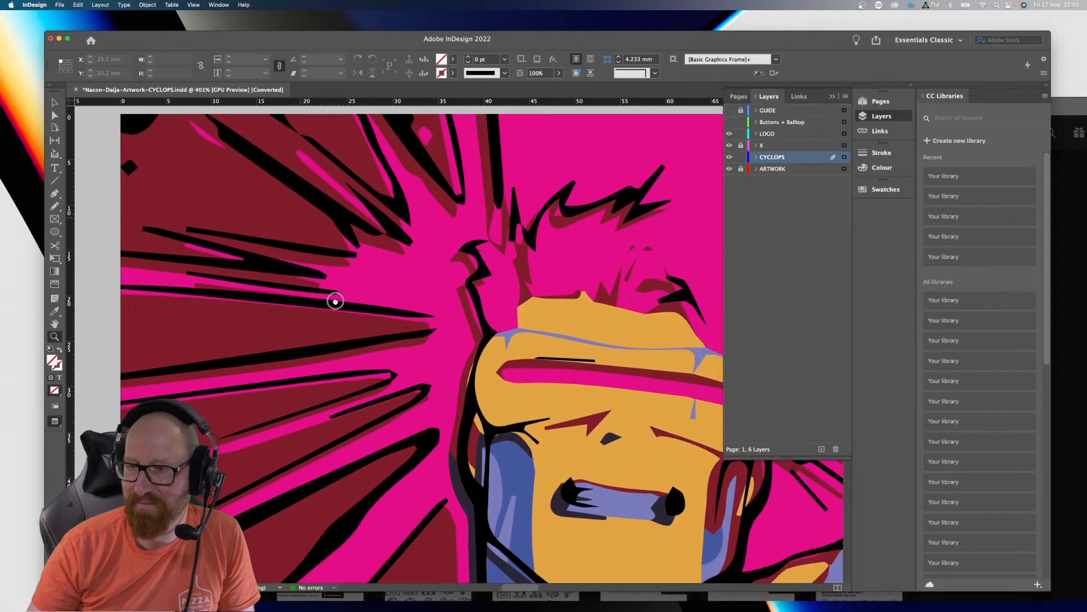
drag(460, 346, 318, 317)
drag(338, 355, 343, 338)
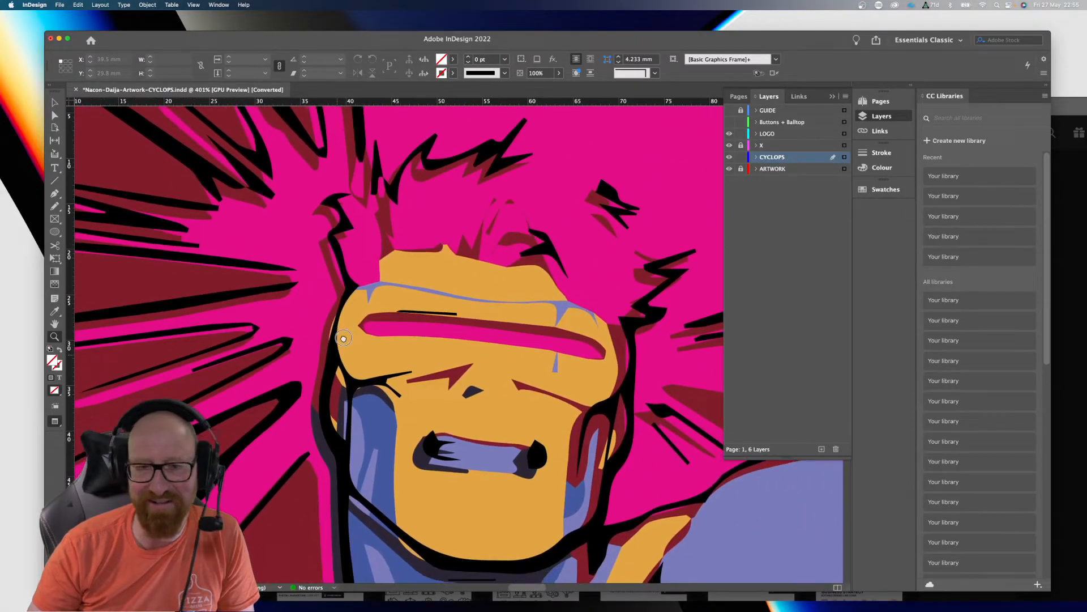
scroll(341, 338, down, 1)
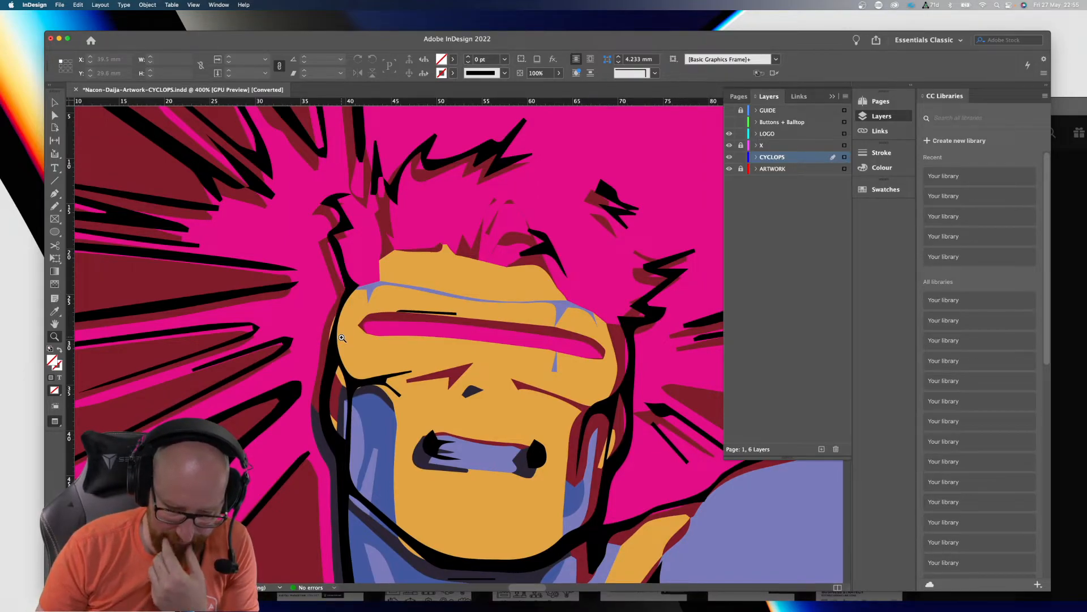
key(super+minus)
key(super+minus)
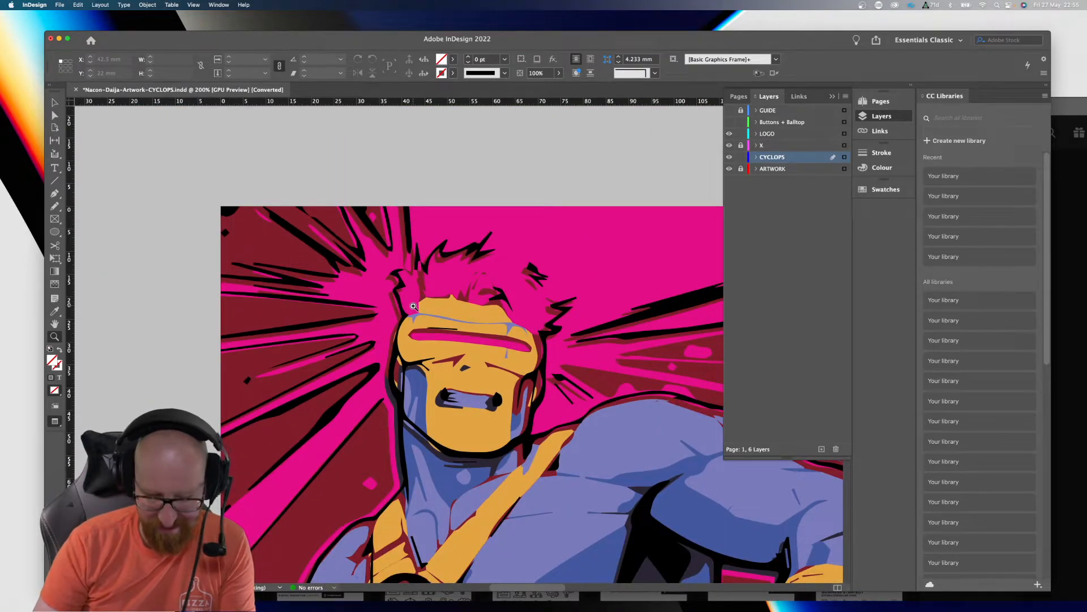
Step: Examine the combined line art and colour across Cyclops's shoulders, chest and glove
key(v)
key(w)
key(w)
key(super+minus)
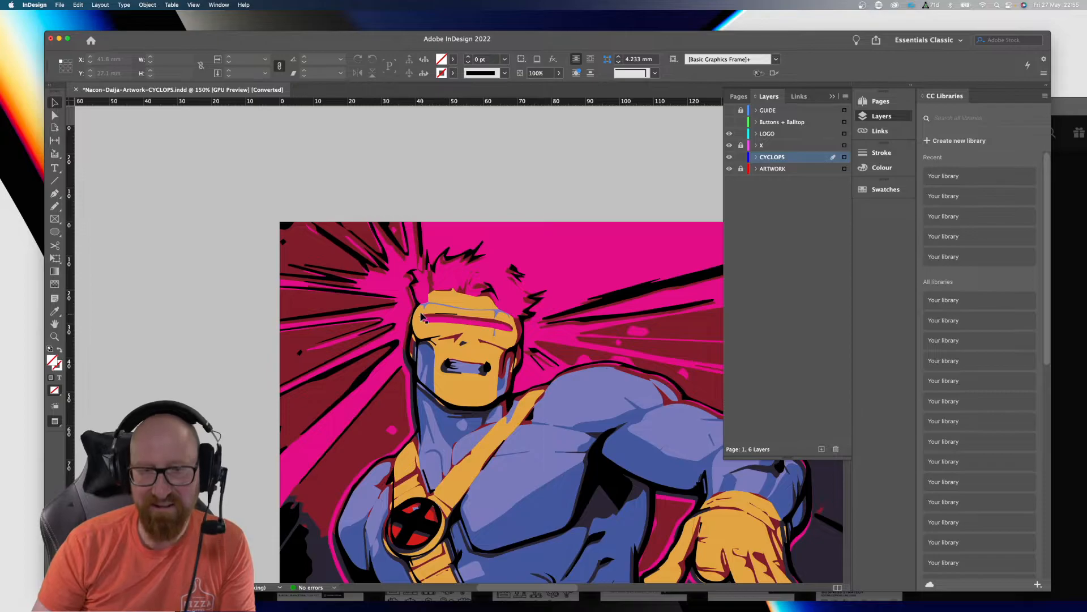
drag(486, 302, 352, 232)
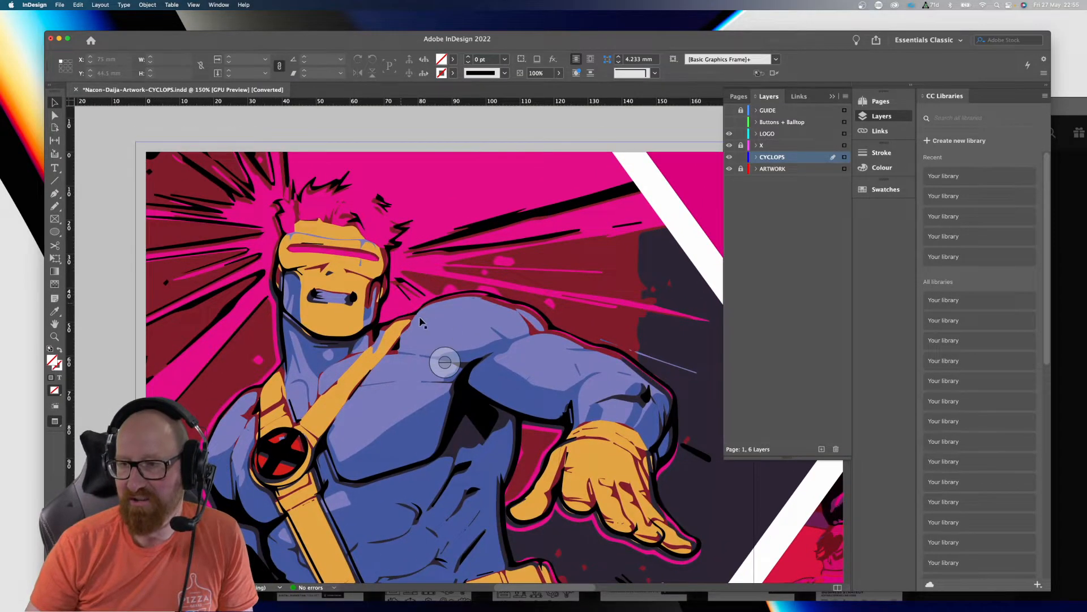
key(super+minus)
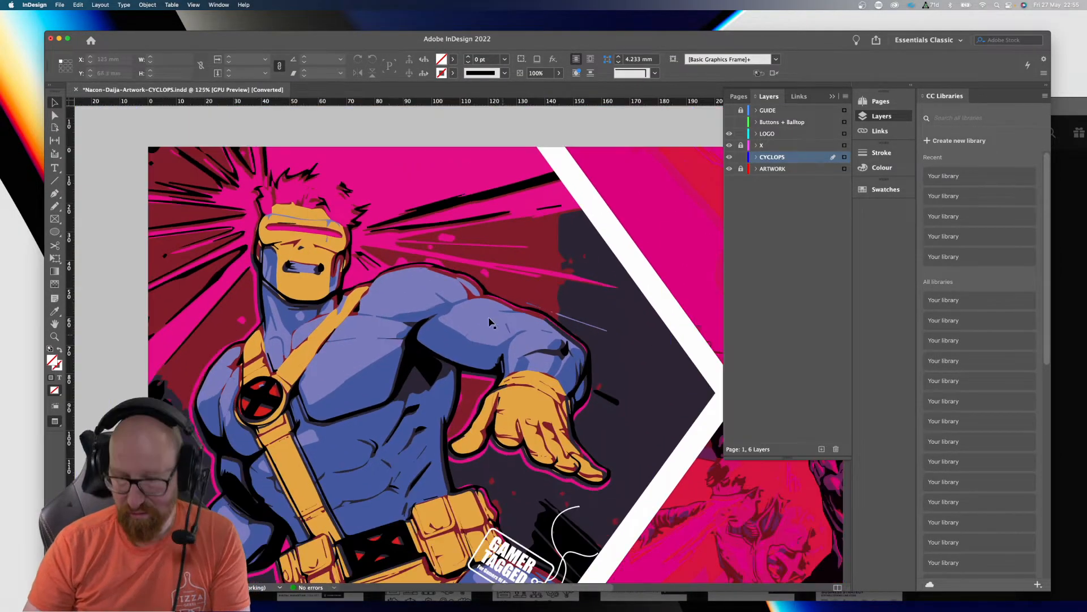
mouse_move(558, 343)
mouse_down()
mouse_move(323, 236)
mouse_move(562, 322)
mouse_up()
Step: Close the Cyclops InDesign document without saving, and open Wolverine-1.eps in Illustrator
key(super+w)
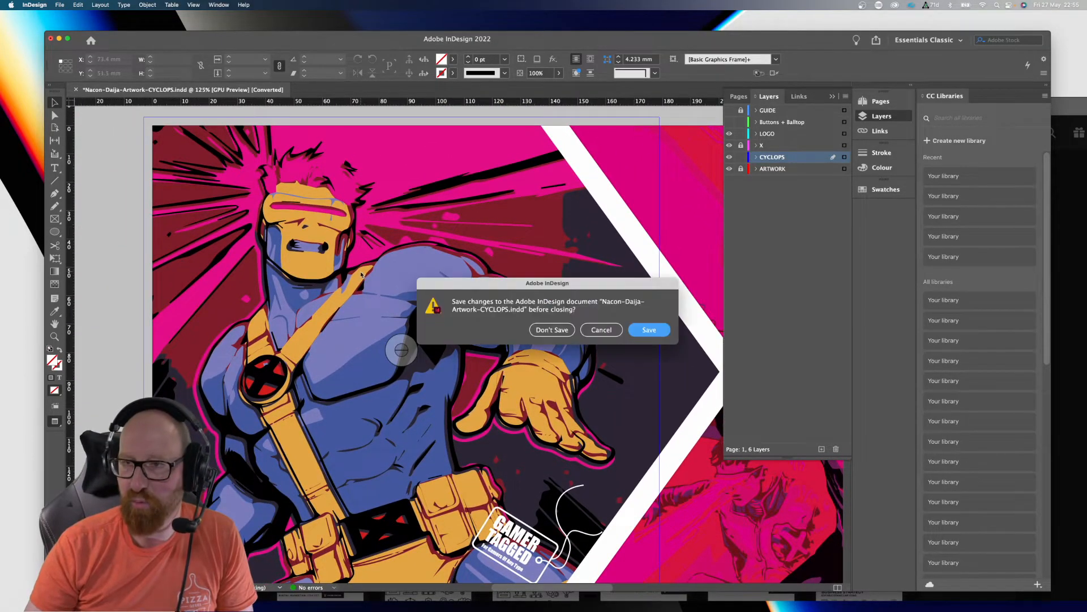
click(539, 331)
key(super+Tab)
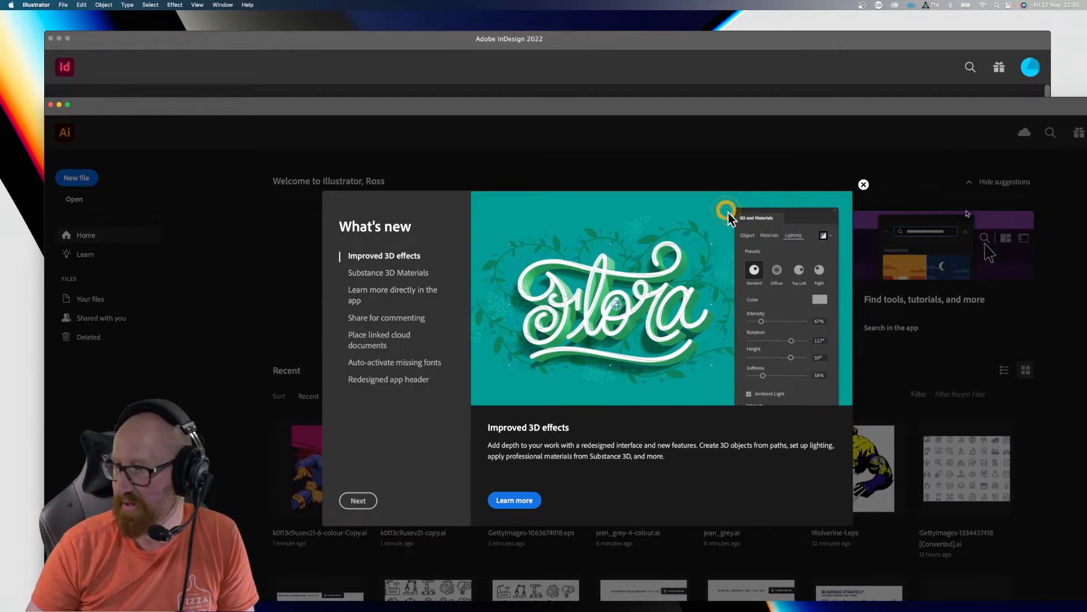
click(863, 186)
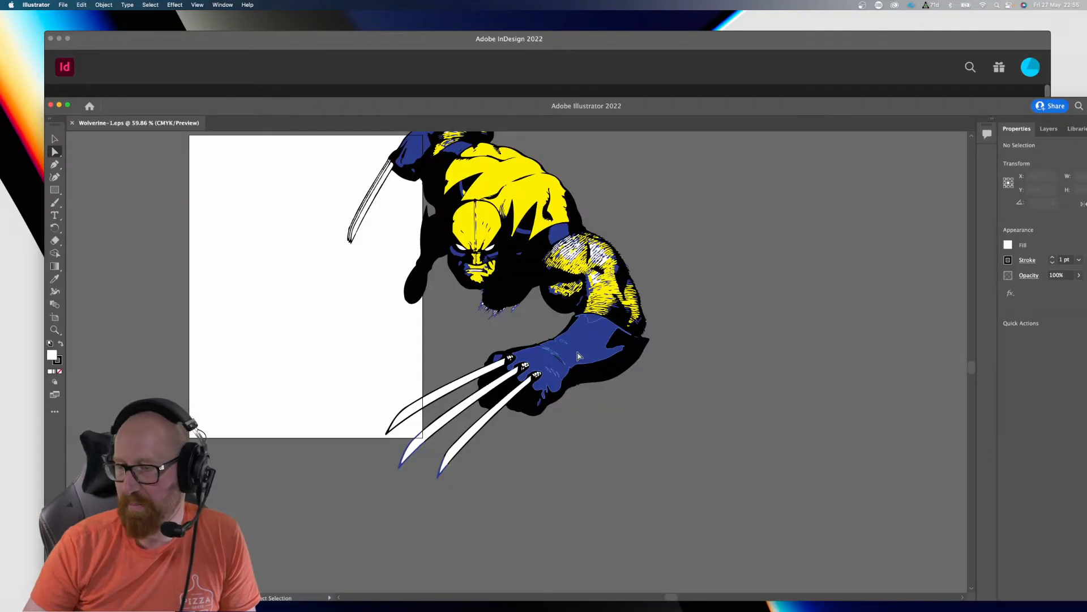
Step: Resize and extend the artboard so it encloses the whole Wolverine figure, and leave artboard editing
drag(618, 340, 656, 417)
scroll(628, 342, right, 3)
scroll(629, 343, down, 2)
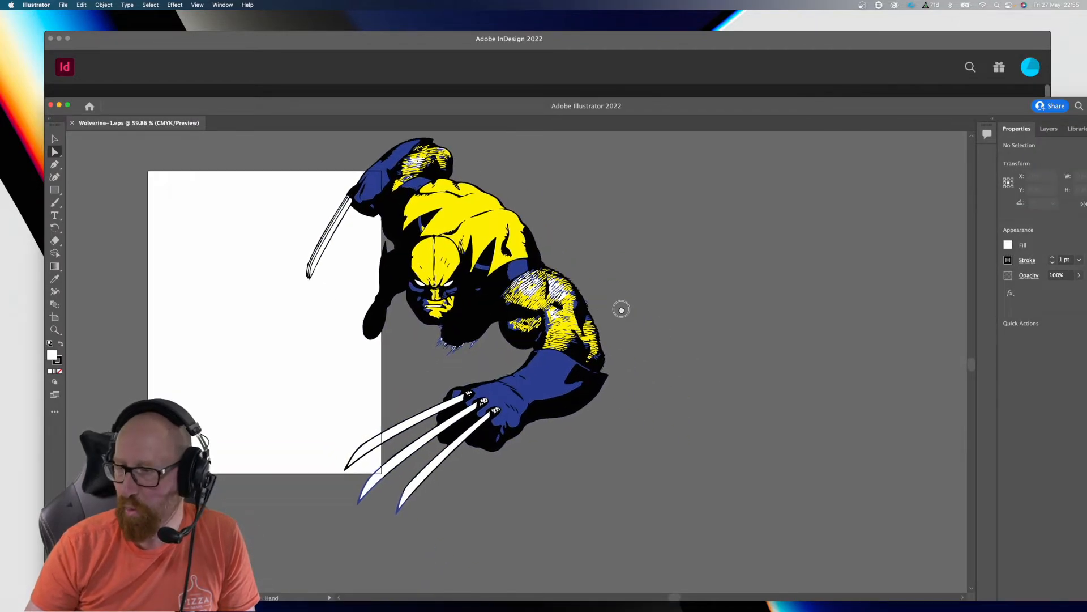
key(alt+super+p)
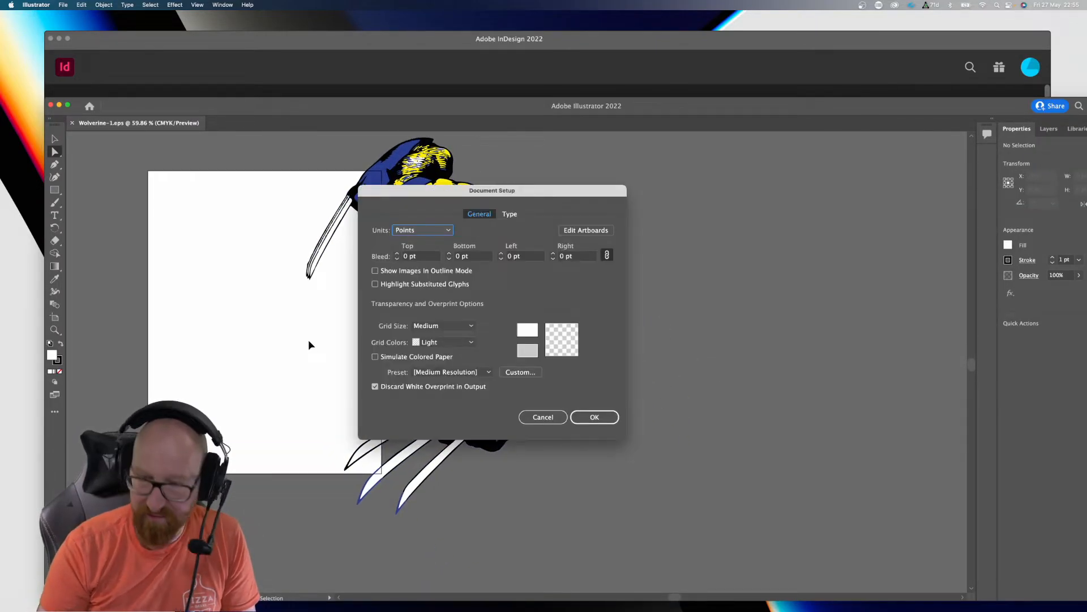
click(584, 225)
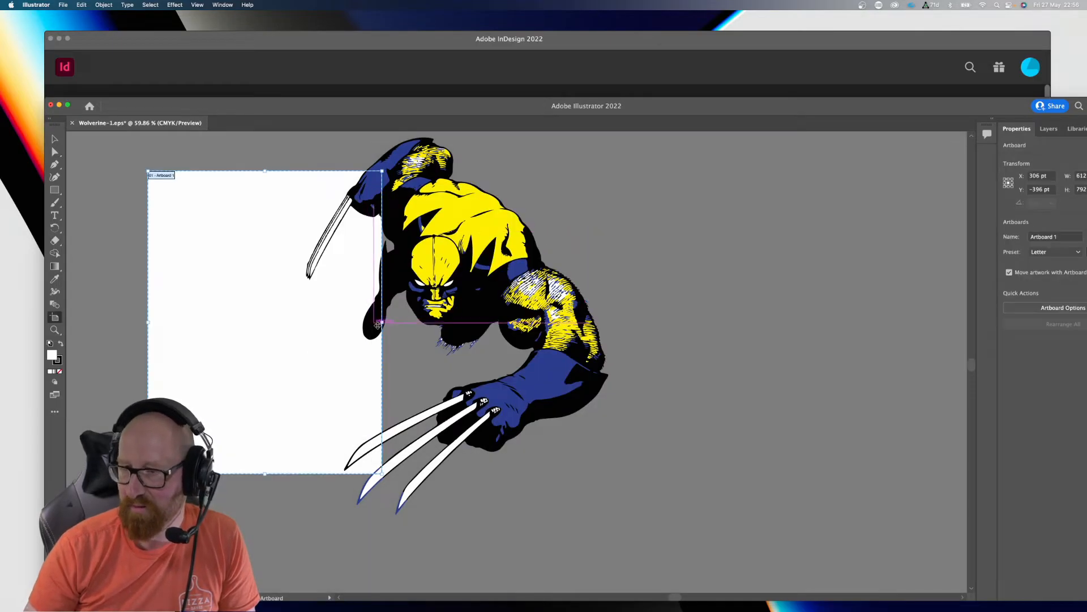
drag(382, 322, 636, 336)
drag(148, 322, 284, 317)
mouse_move(470, 196)
mouse_down()
mouse_move(470, 266)
mouse_move(460, 189)
mouse_up()
scroll(488, 340, down, 6)
drag(468, 366, 453, 433)
click(53, 139)
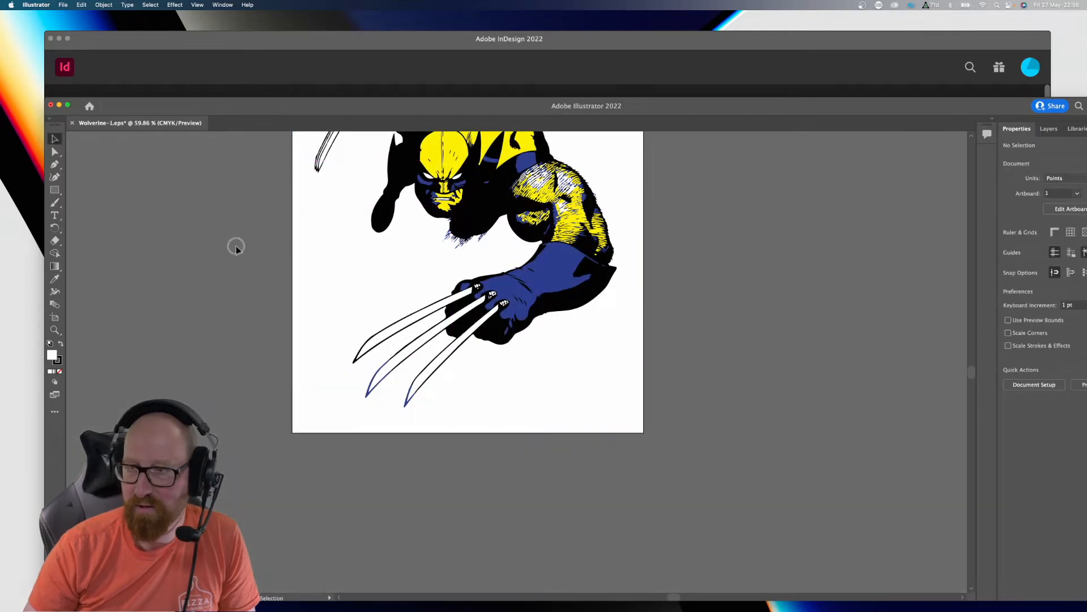
Step: Inspect the Wolverine drawing as outlines, including the hatching on the arm, and return to the full-colour preview
scroll(396, 374, up, 5)
key(super+y)
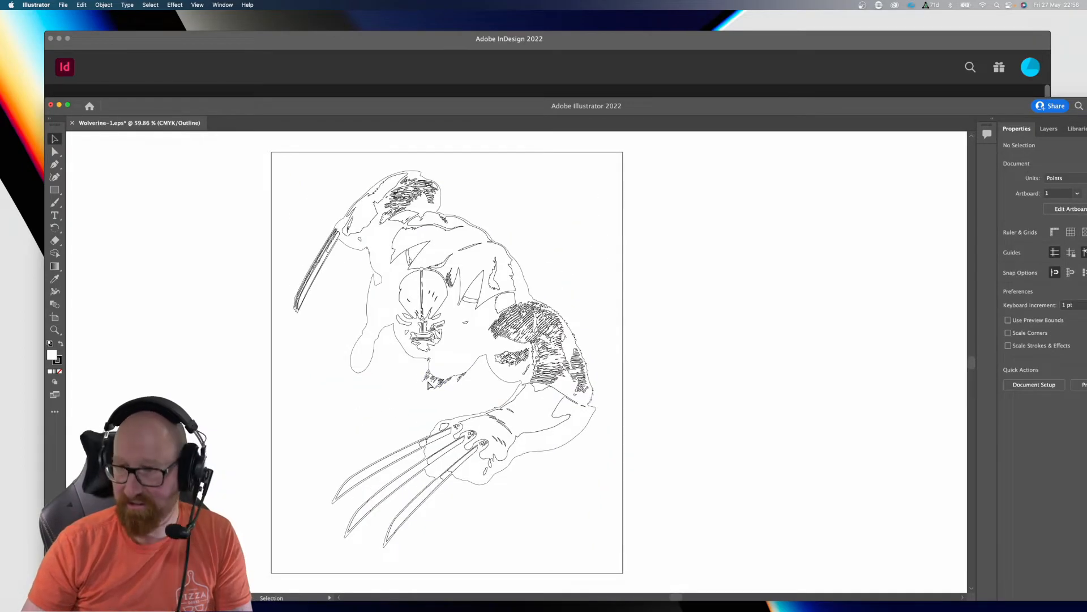
scroll(524, 366, up, 6)
scroll(548, 349, down, 2)
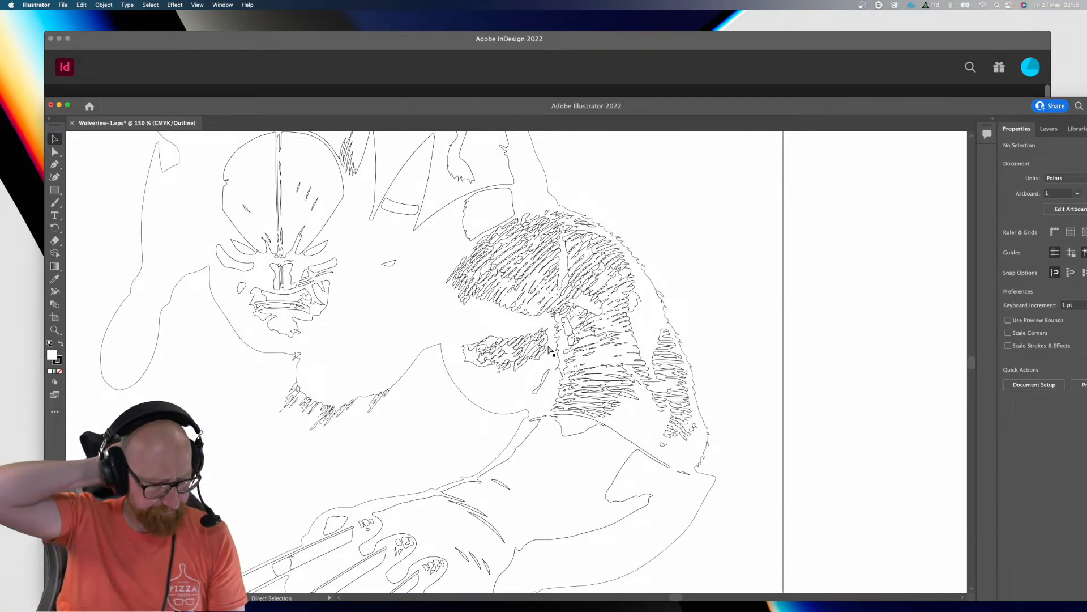
key(super+y)
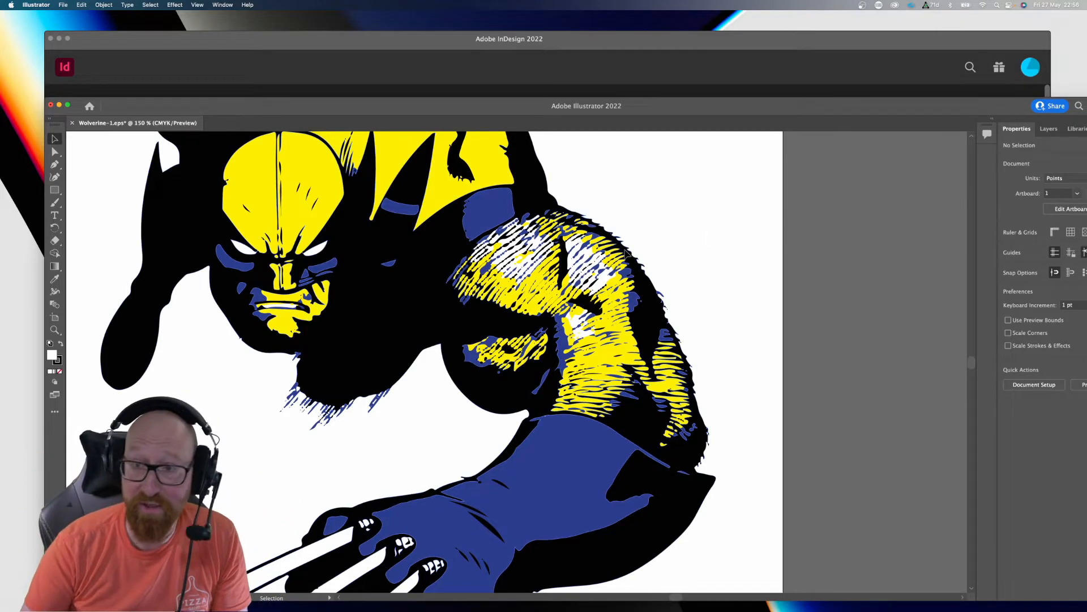
Step: Examine the colour shapes and black areas of Wolverine's head, torso and raised arm
key(space)
drag(330, 255, 459, 356)
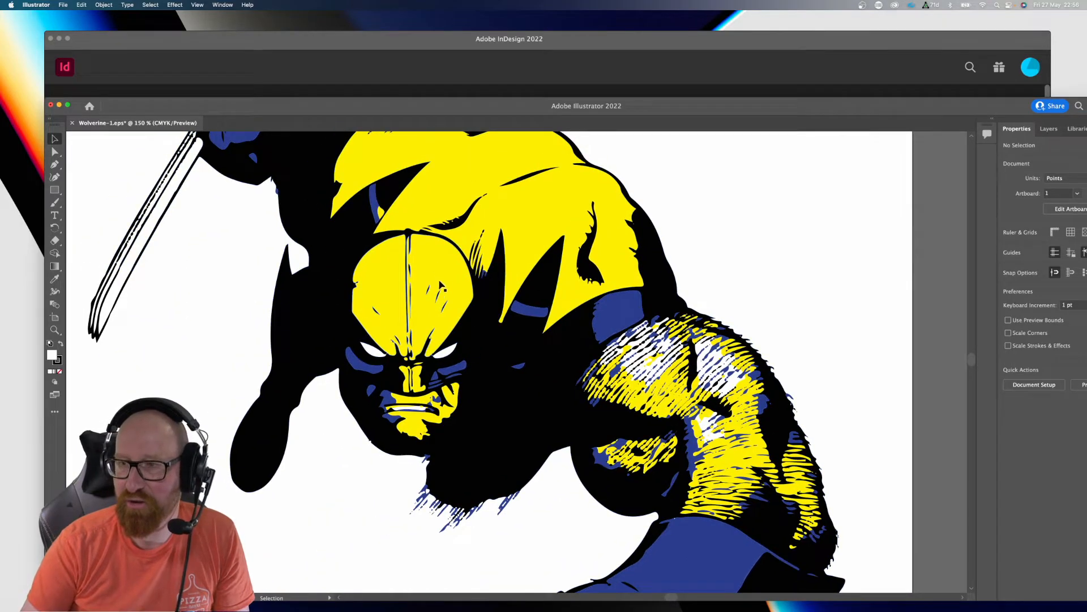
drag(296, 297, 348, 311)
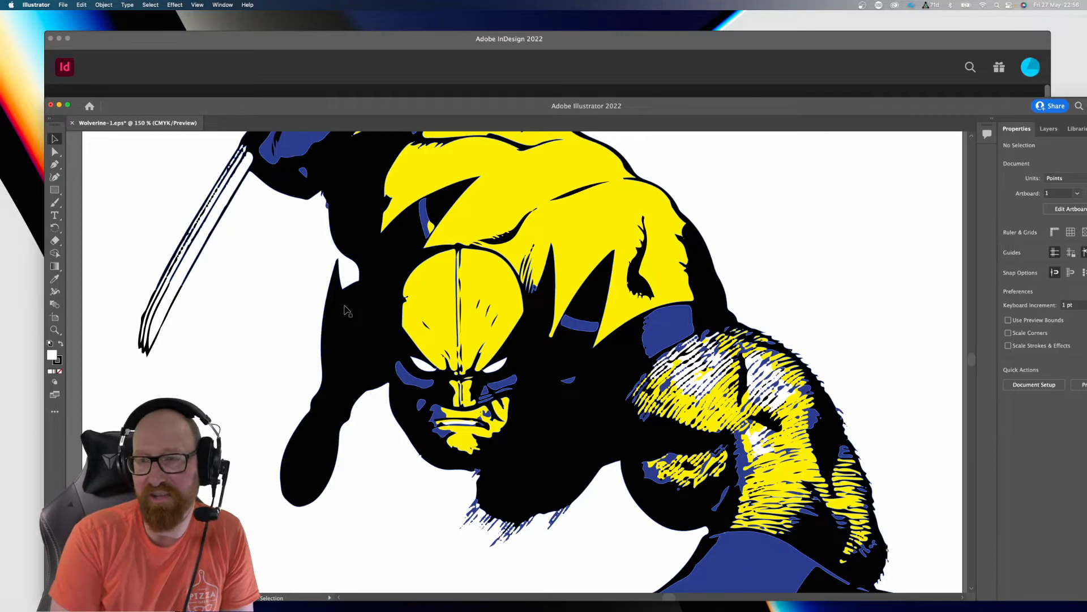
scroll(347, 311, up, 5)
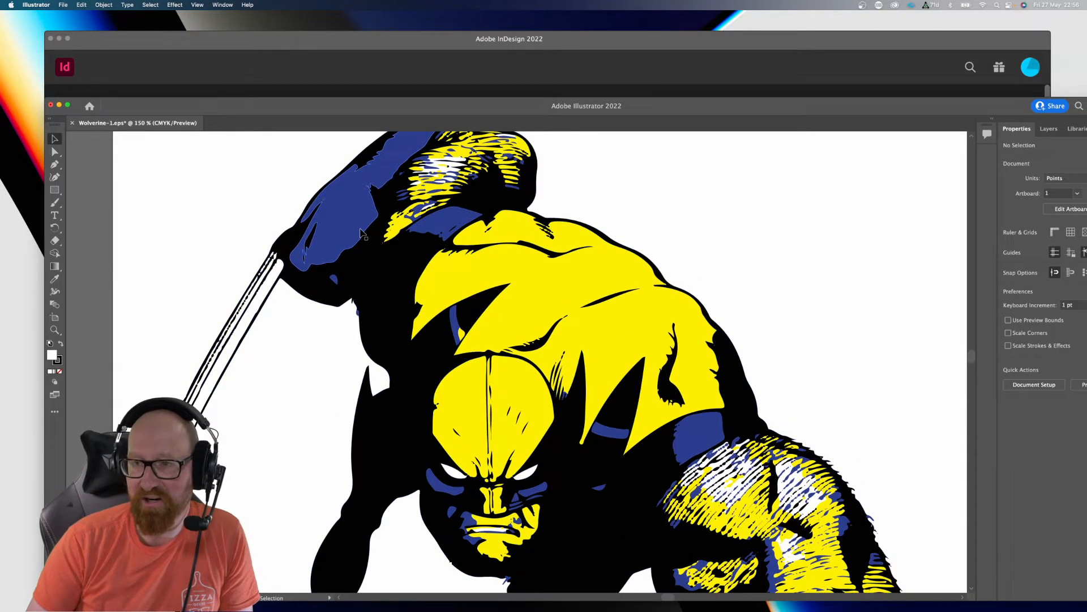
Step: Select the blue glove shape on Wolverine's raised arm, try moving a point on its outer edge, and undo the move
key(a)
click(338, 225)
scroll(362, 232, up, 3)
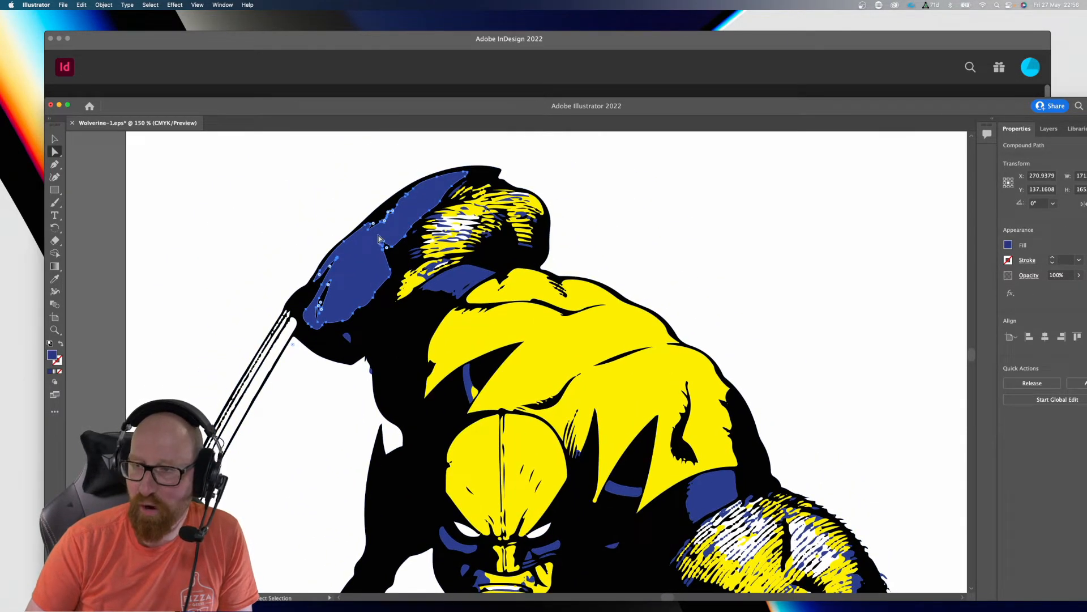
key(super+equal)
key(super+equal)
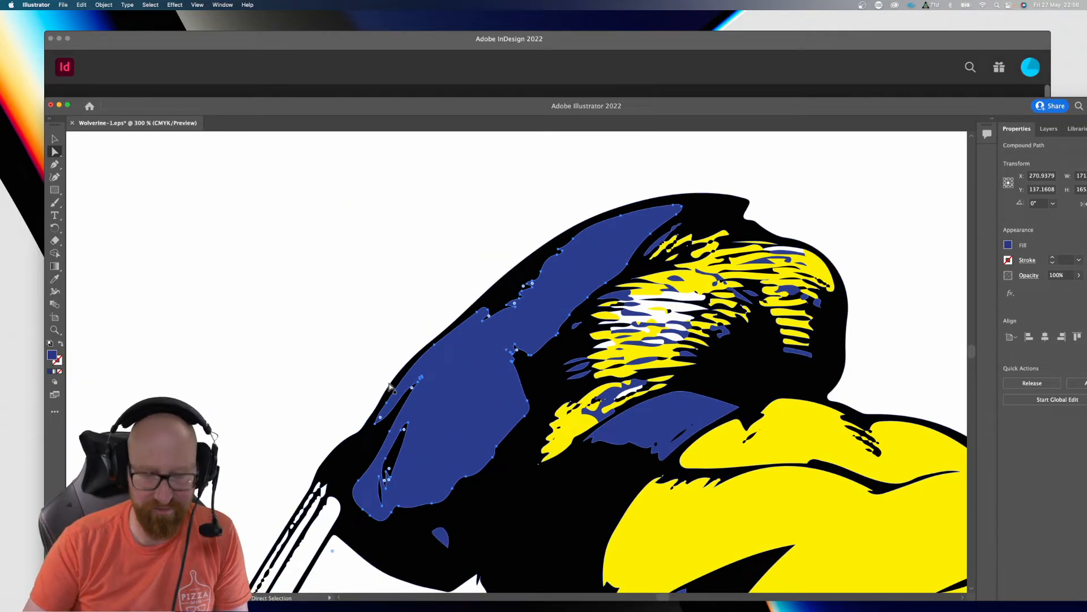
key(super+equal)
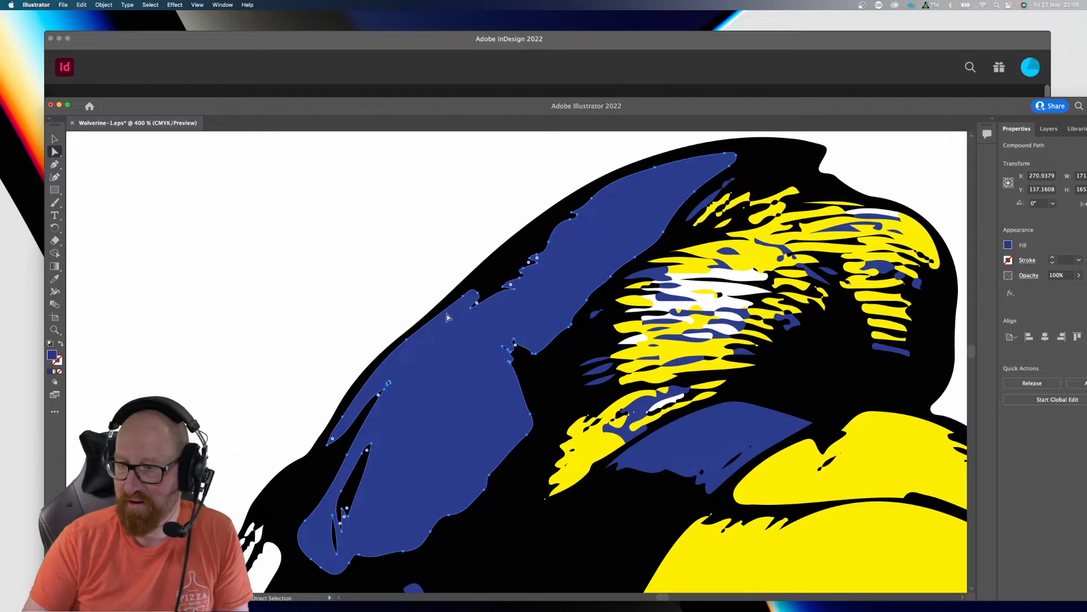
drag(408, 337, 333, 253)
key(super+z)
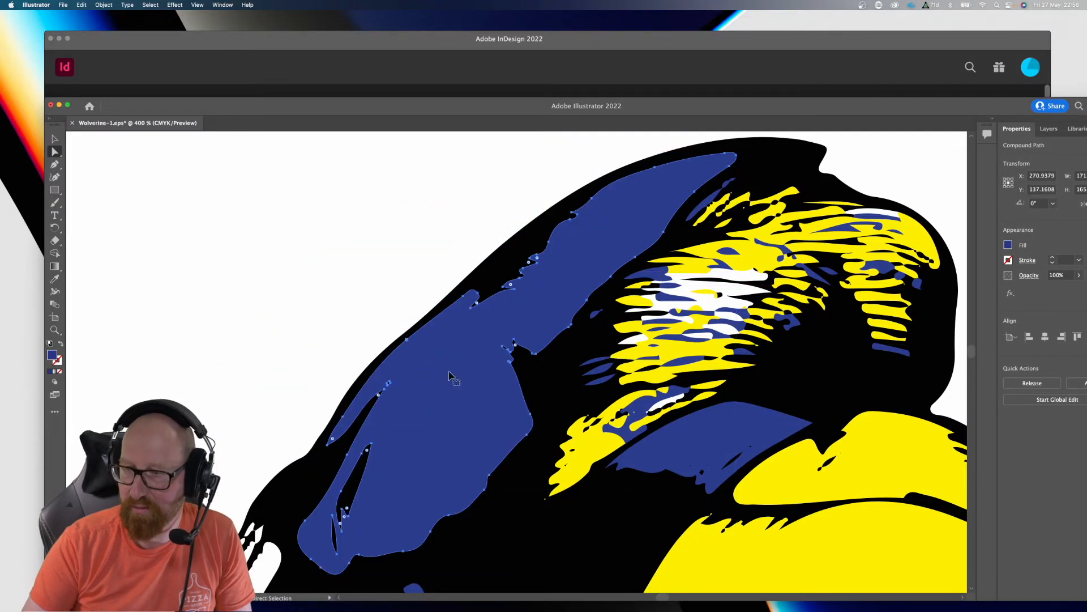
Step: Pull individual anchor points along the outer edge of the blue glove shape away from the arm to distort its outline
click(407, 342)
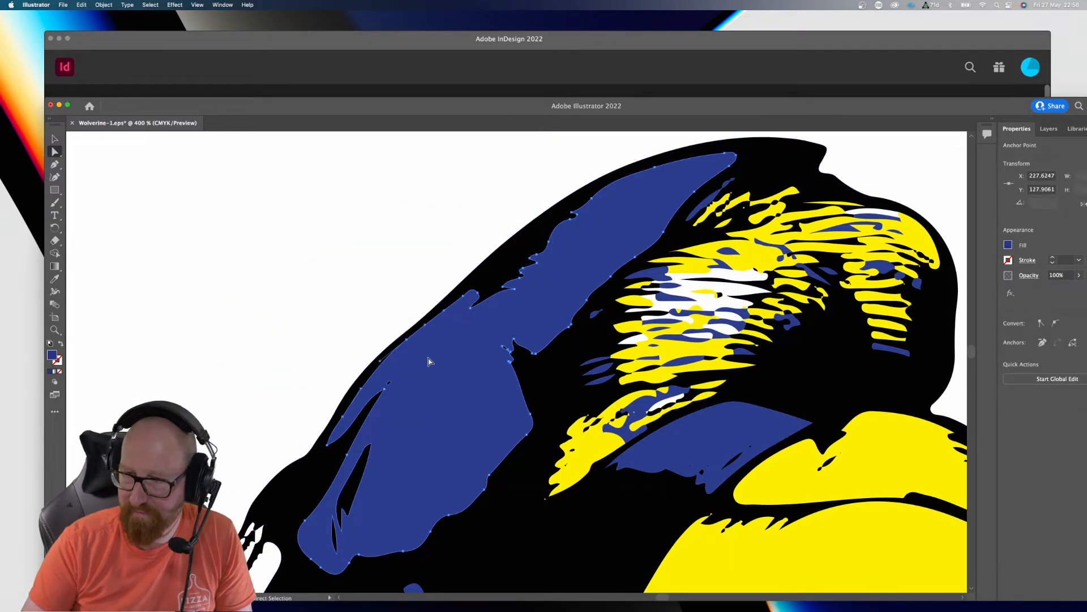
drag(407, 341, 367, 265)
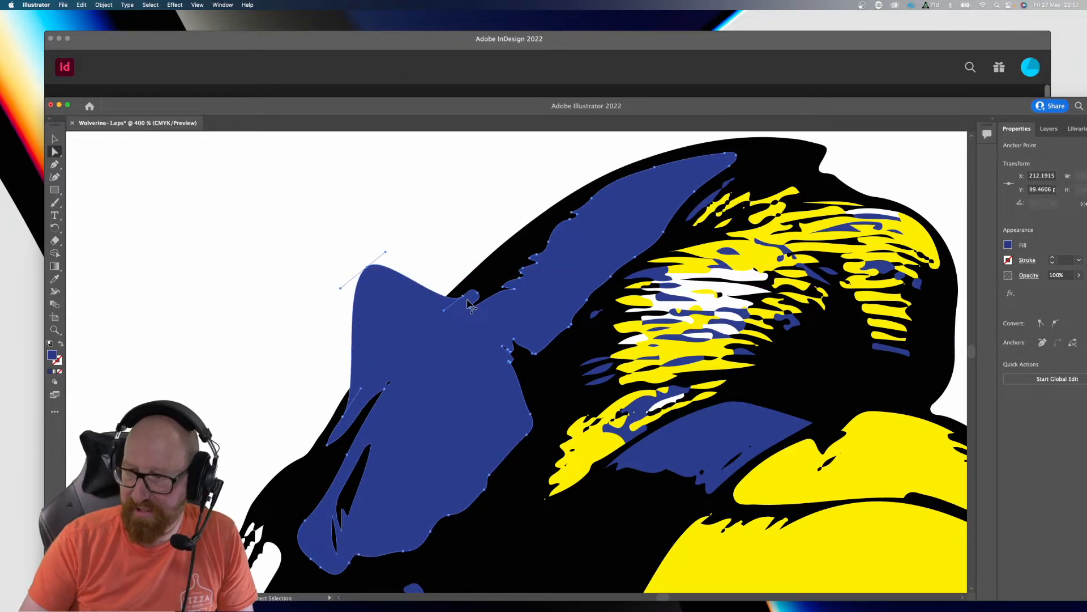
drag(463, 299, 468, 214)
drag(478, 291, 527, 199)
drag(339, 418, 232, 355)
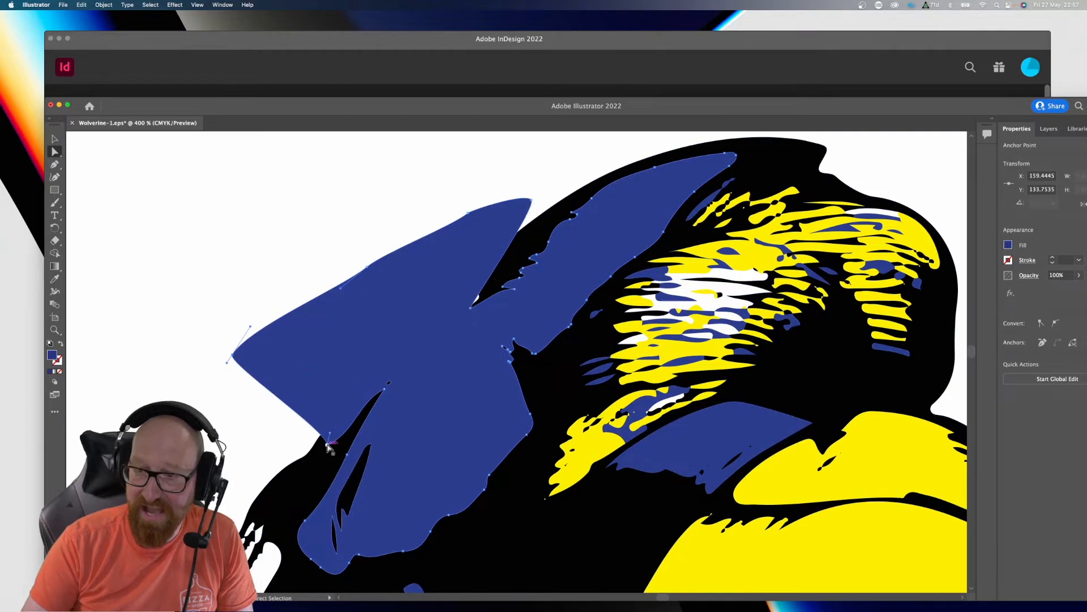
drag(328, 447, 270, 515)
drag(385, 392, 267, 520)
drag(383, 485, 313, 425)
Step: Undo all the anchor point moves on the blue glove shape and deselect it
key(super+z)
key(super+z)
key(super+z)
key(super+z)
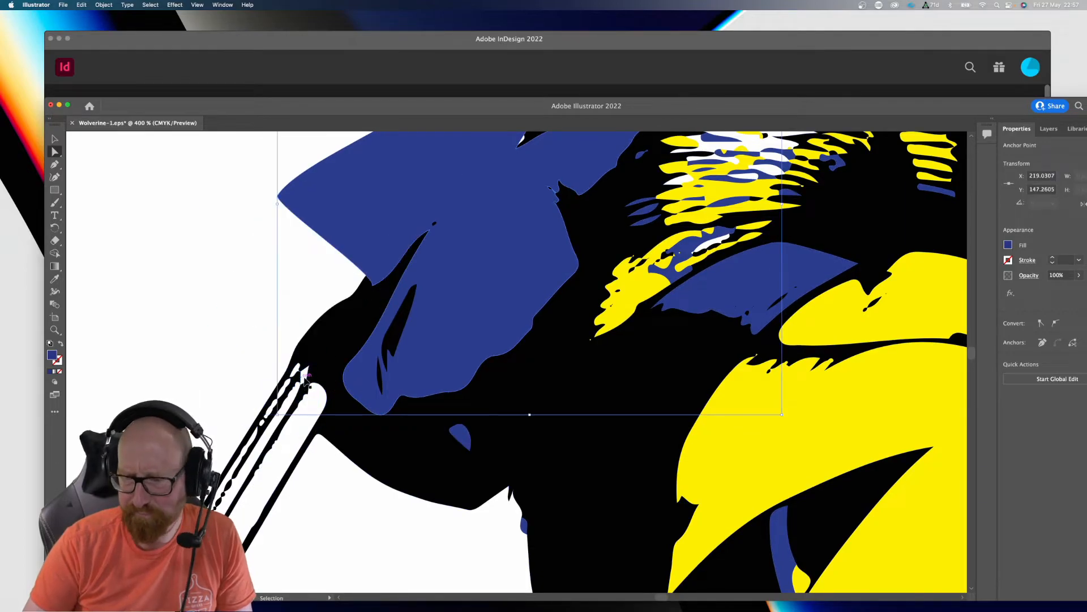
drag(474, 286, 427, 366)
key(super+z)
key(super+z)
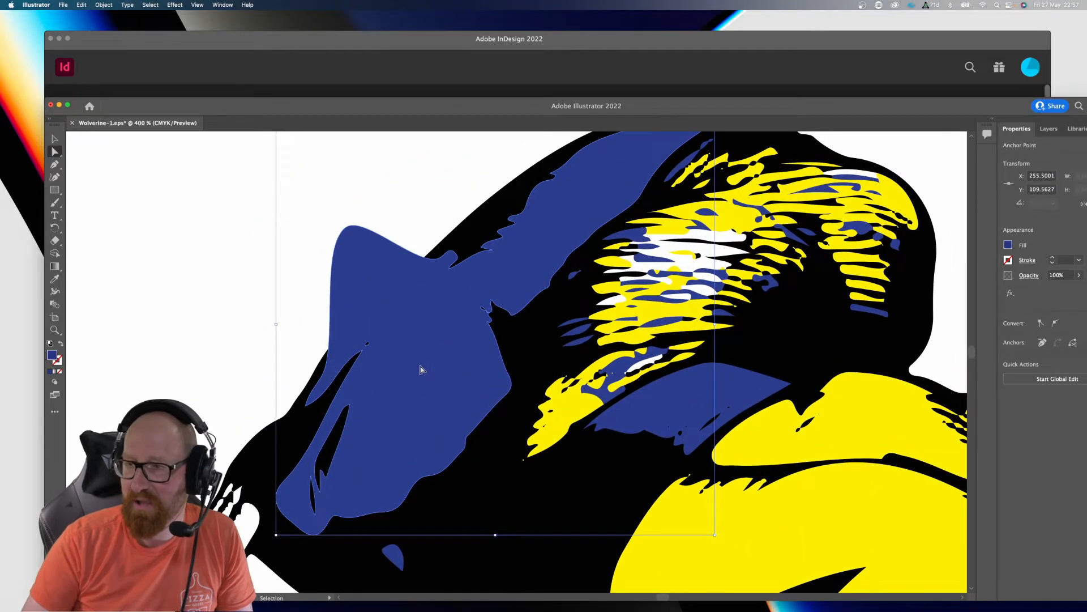
key(v)
click(232, 274)
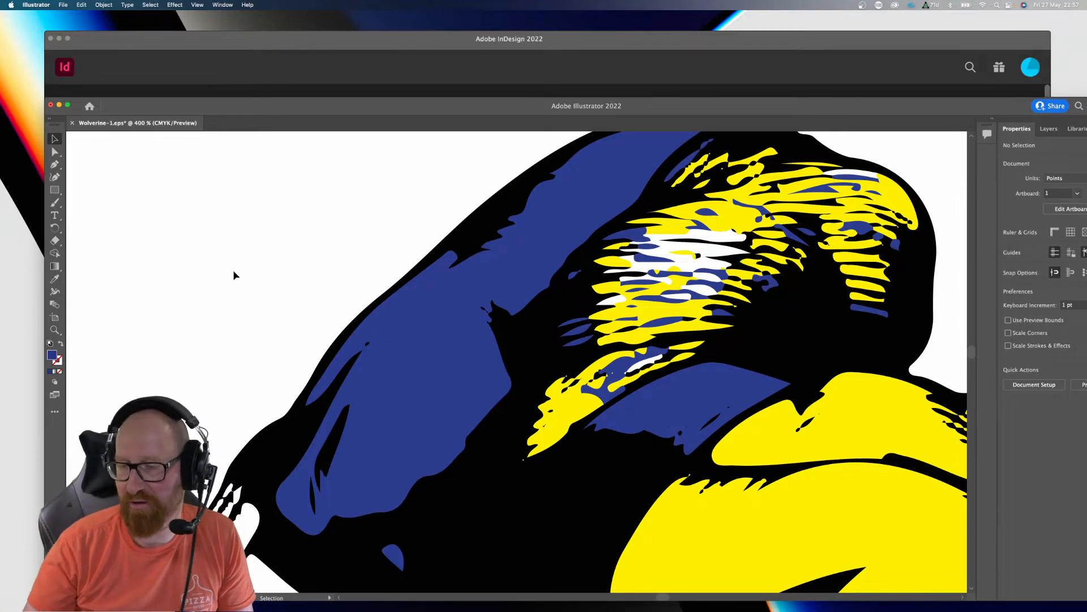
Step: Select the entire Wolverine artwork group and copy it
drag(376, 379, 372, 334)
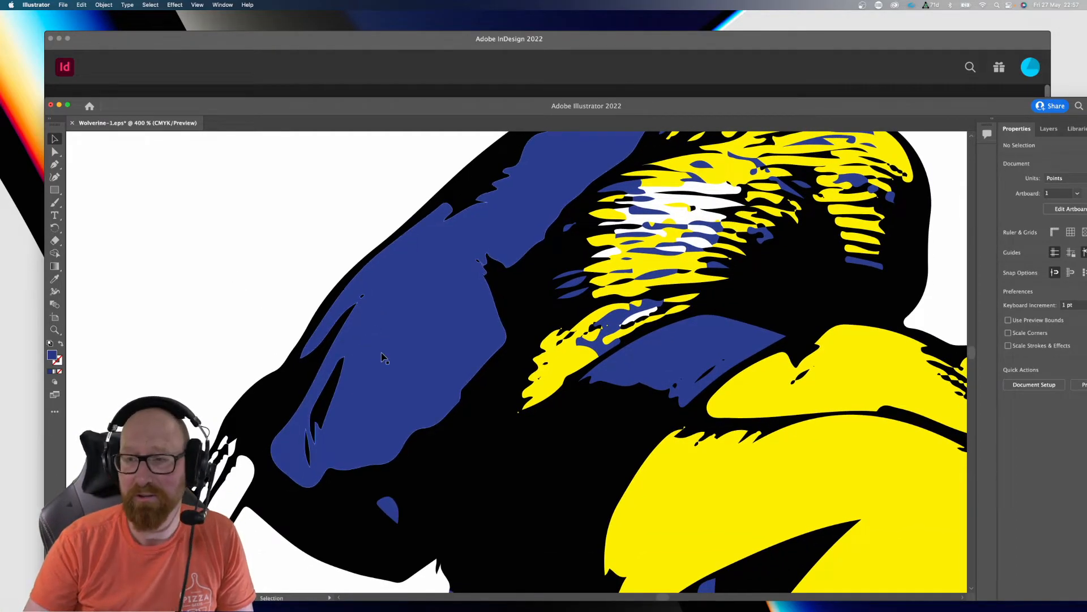
key(super+minus)
key(super+minus)
key(super+minus)
key(super+minus)
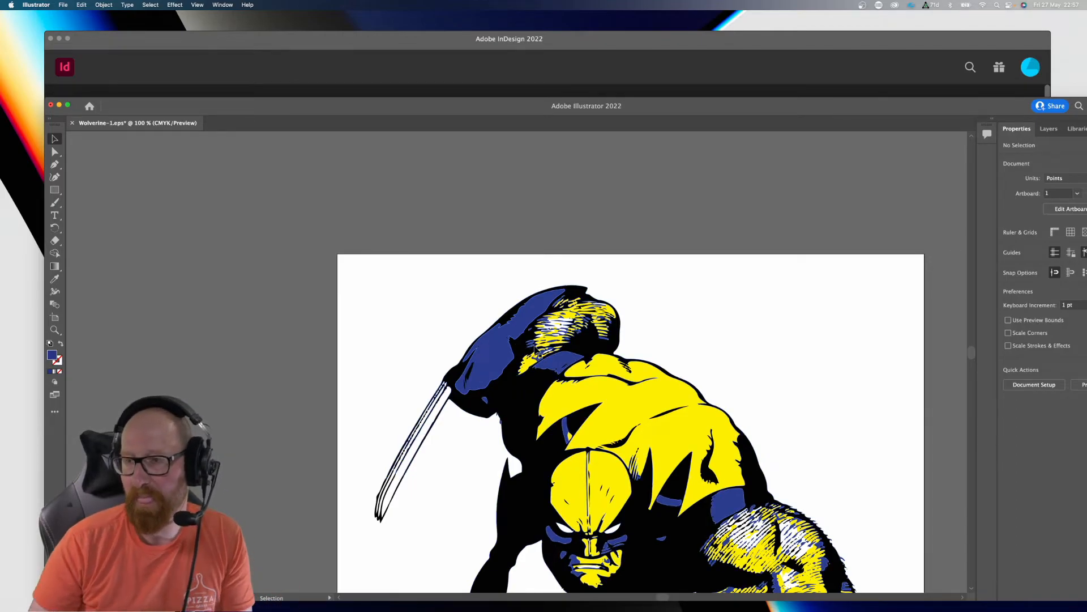
scroll(510, 328, down, 5)
scroll(510, 328, right, 3)
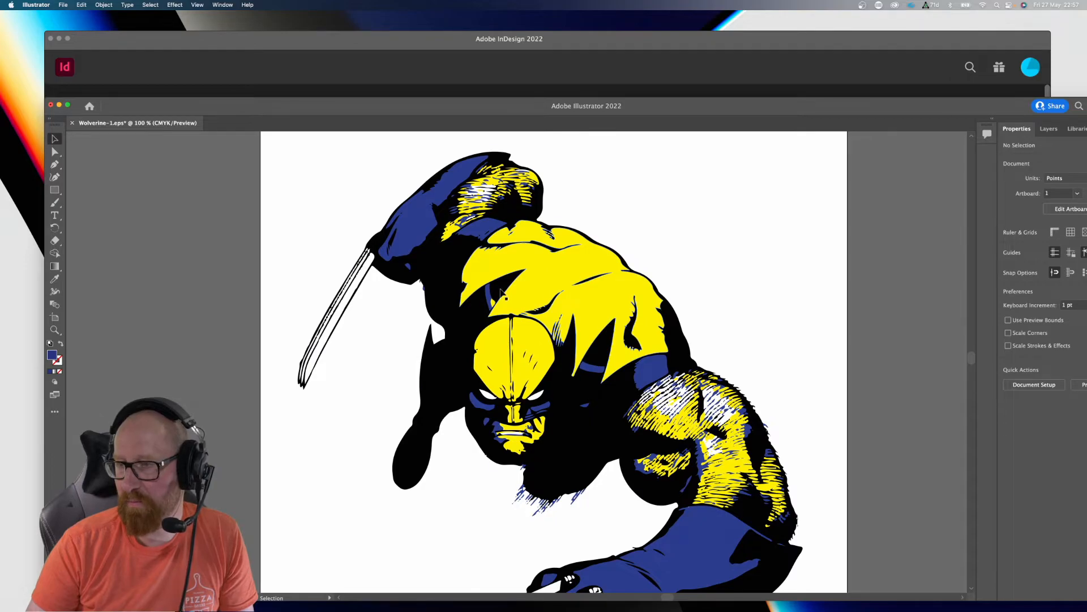
click(549, 263)
key(a)
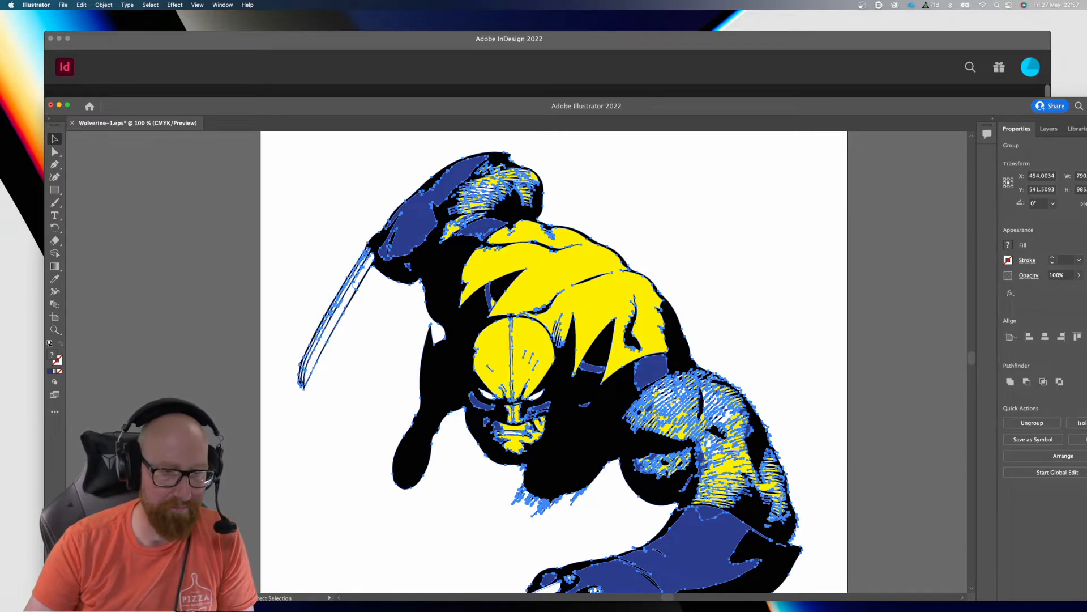
key(super+c)
Step: Switch to Photoshop, paste the Wolverine artwork as a smart object into a new default-size document, and flatten the image
key(super+Tab)
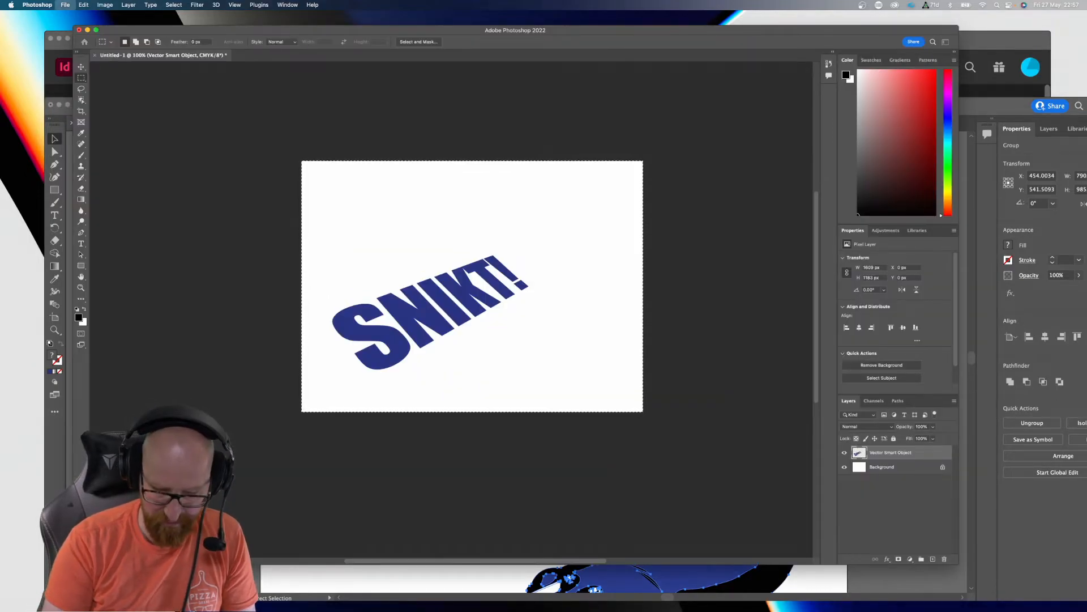
key(super+n)
key(Return)
key(super+v)
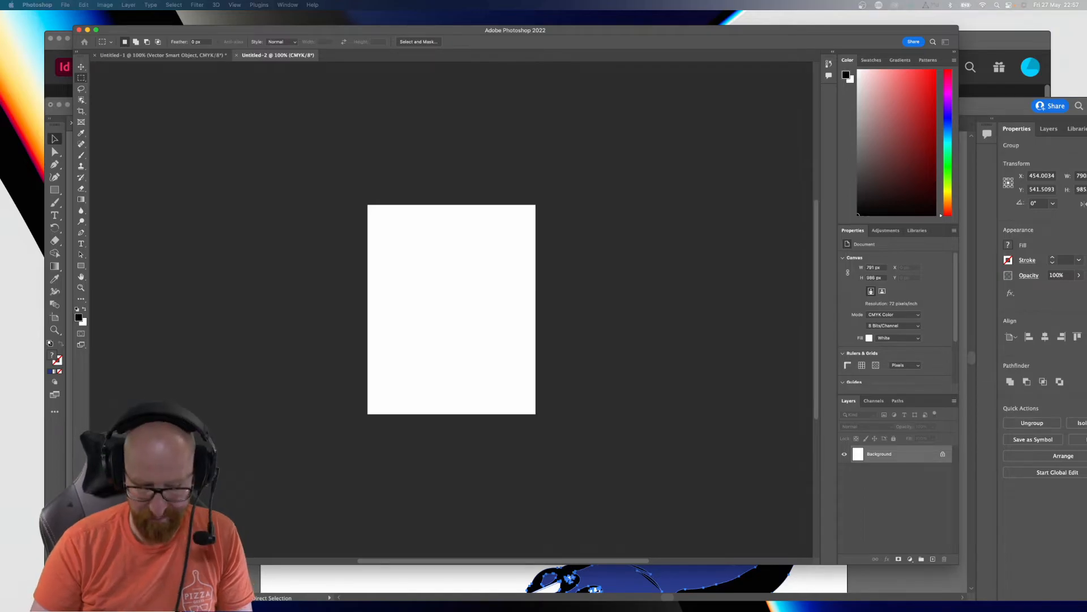
key(Return)
key(Return)
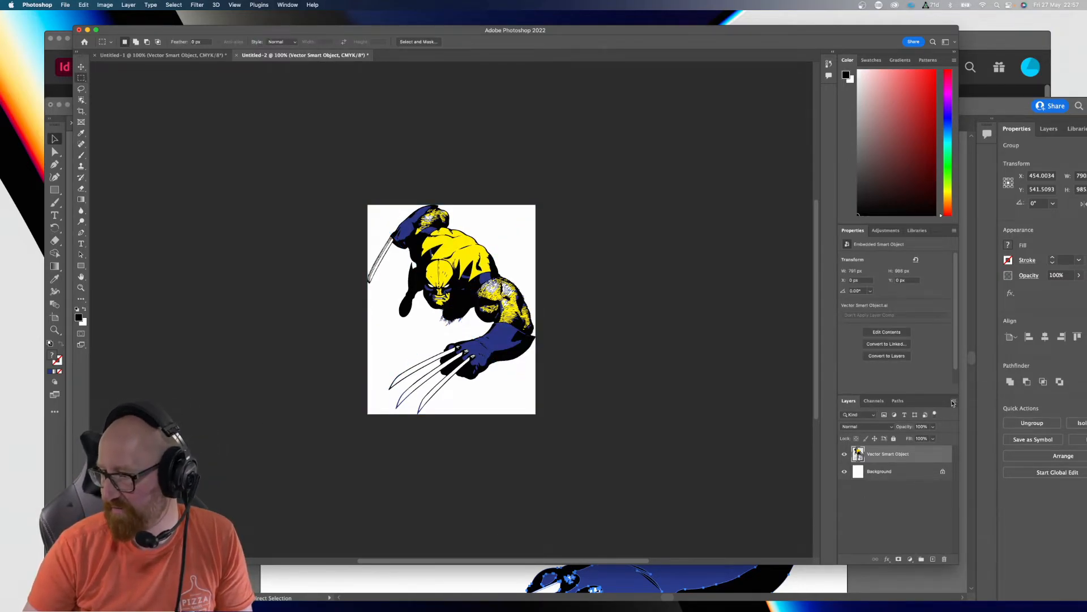
click(953, 400)
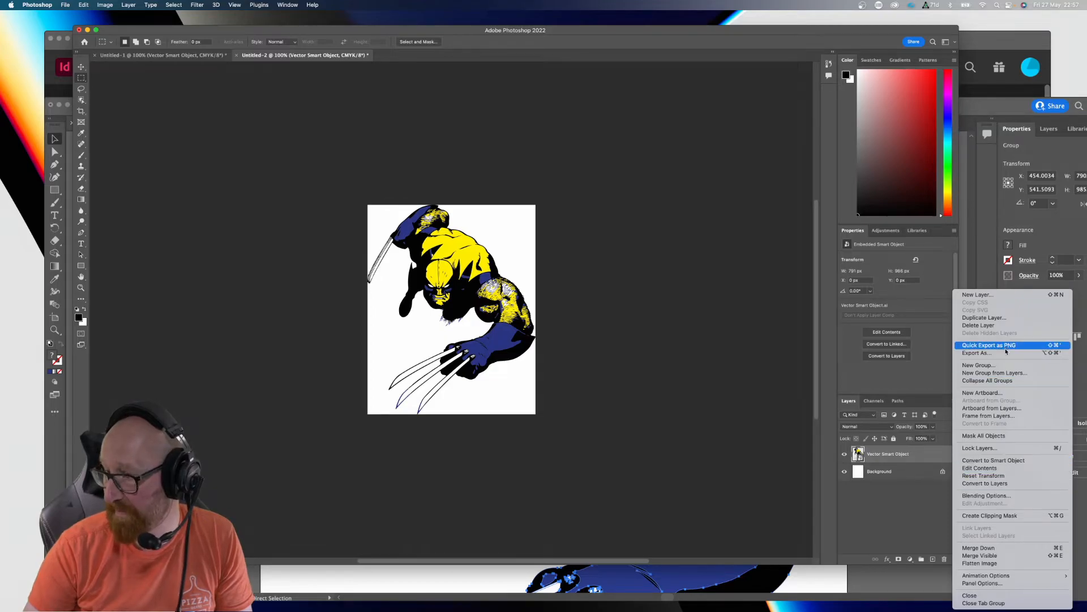
click(974, 563)
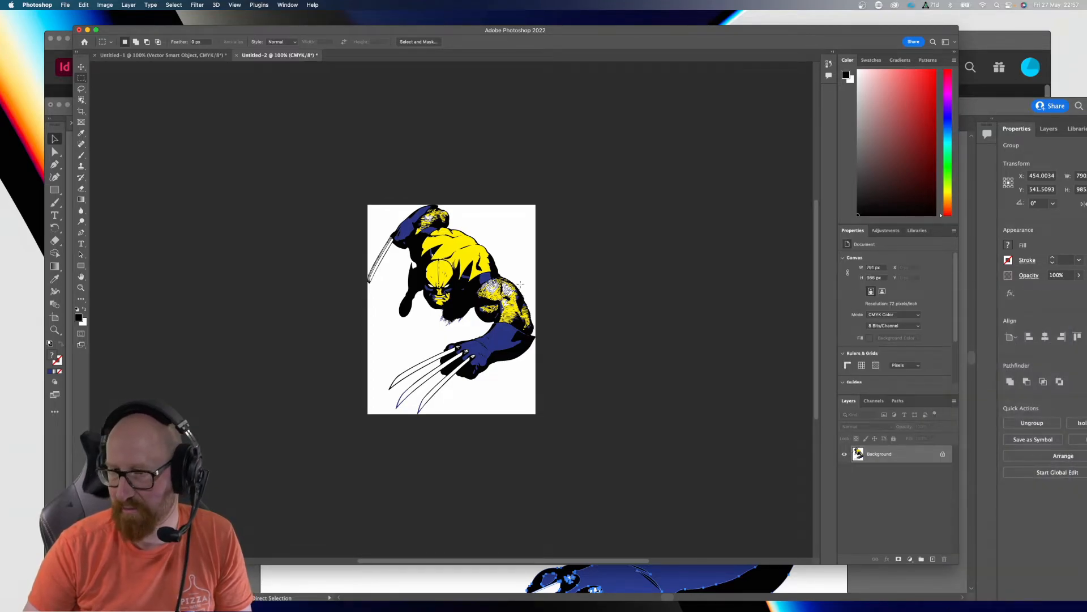
Step: Examine the pixel edges around Wolverine's chin, mouth and eyes in the flattened image at high magnification
key(super+equal)
key(super+equal)
key(super+equal)
key(super+equal)
key(super+equal)
key(super+equal)
key(super+equal)
key(super+equal)
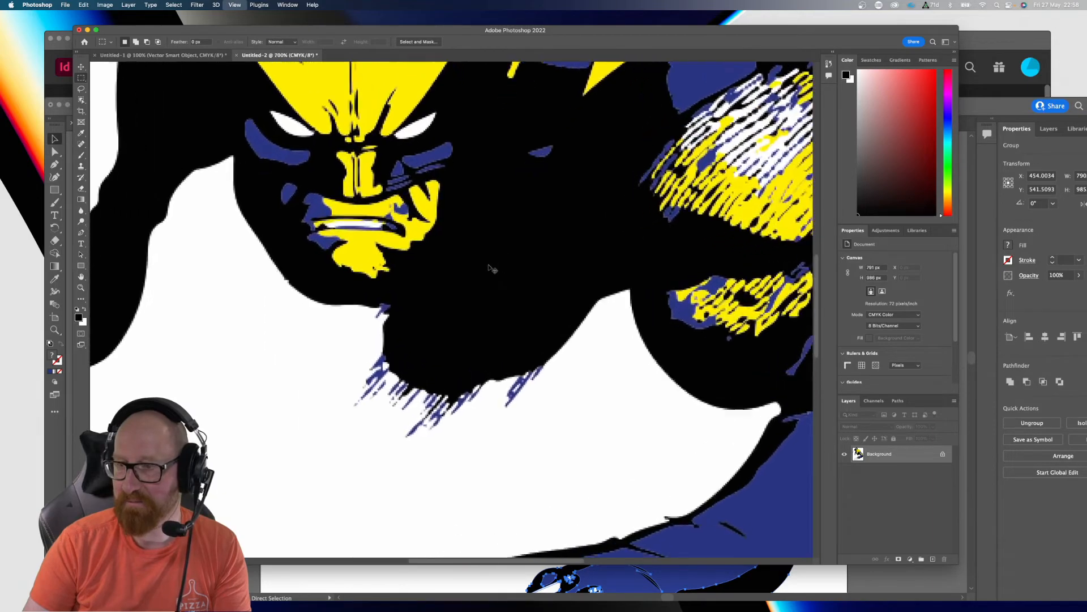
key(super+equal)
key(super+minus)
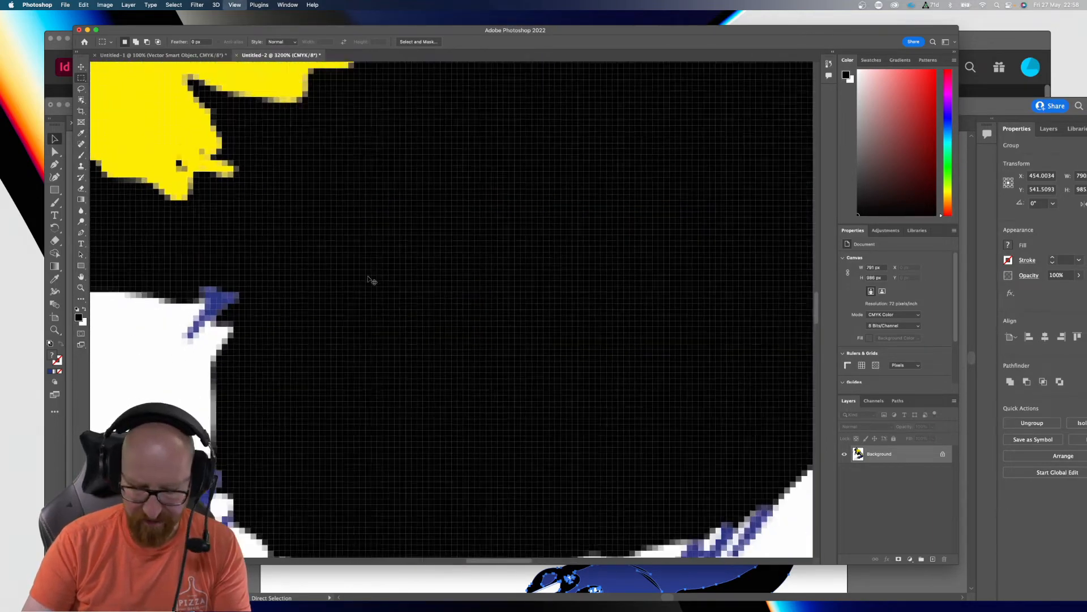
drag(483, 139, 583, 323)
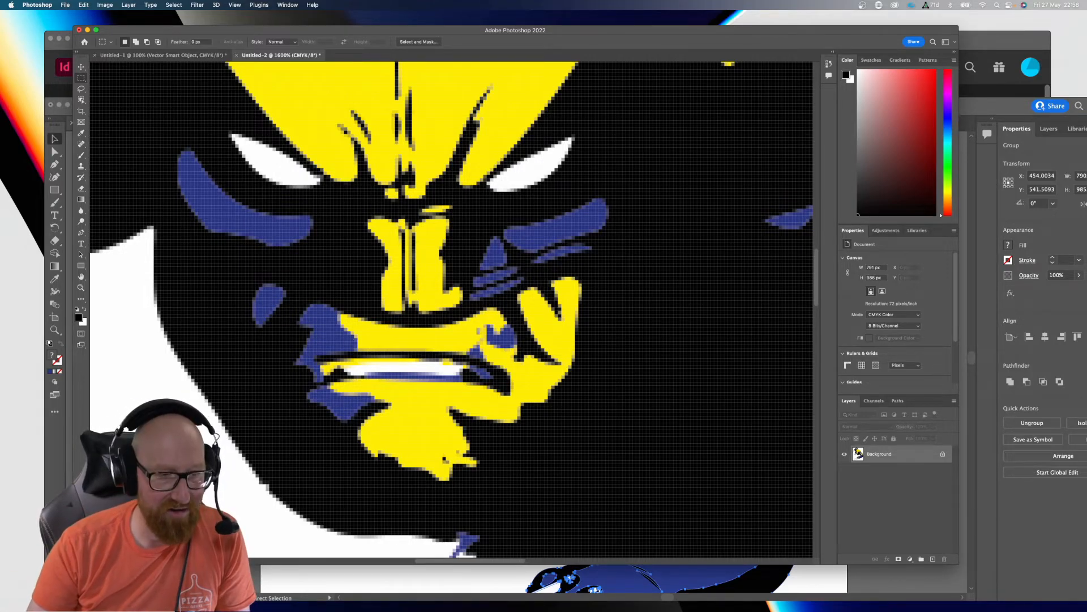
Step: Switch to Illustrator and examine the vector edges of Wolverine's mouth, nose and eyes at 1600% magnification
key(super+Tab)
key(space)
scroll(293, 368, down, 5)
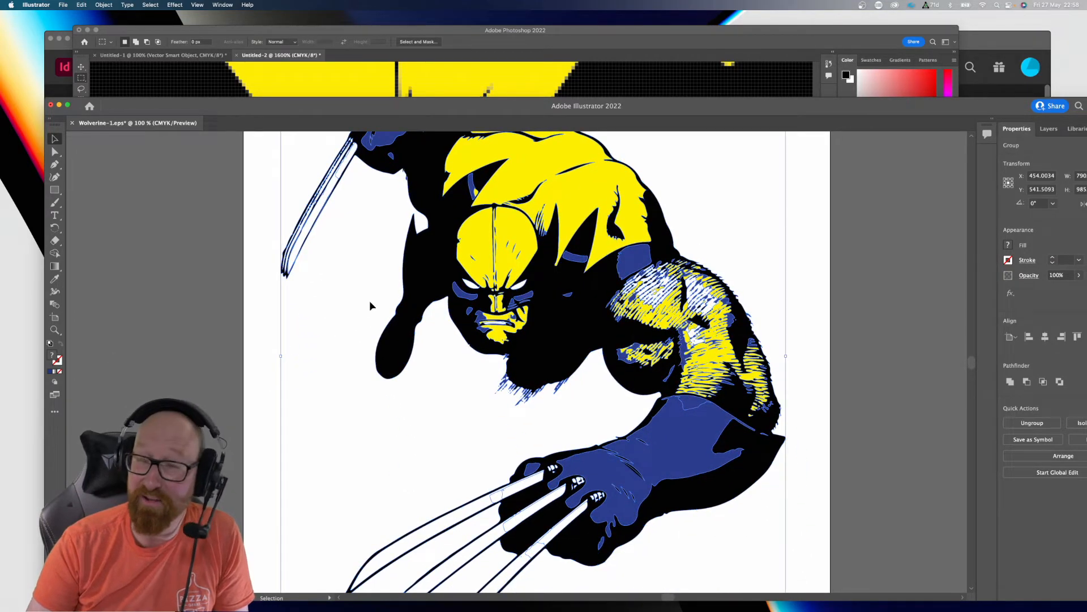
key(a)
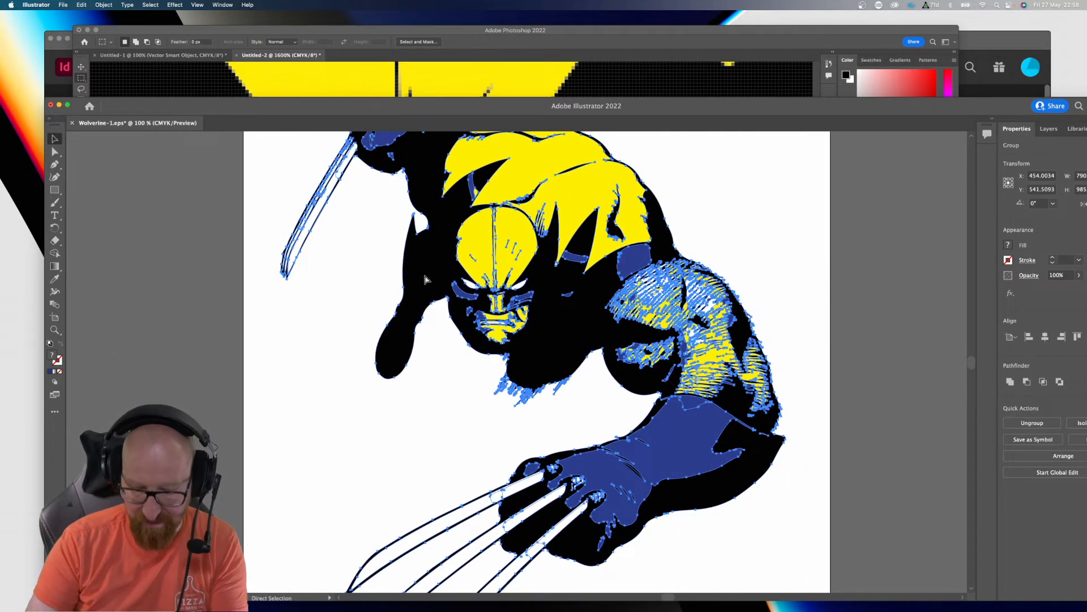
scroll(436, 293, up, 10)
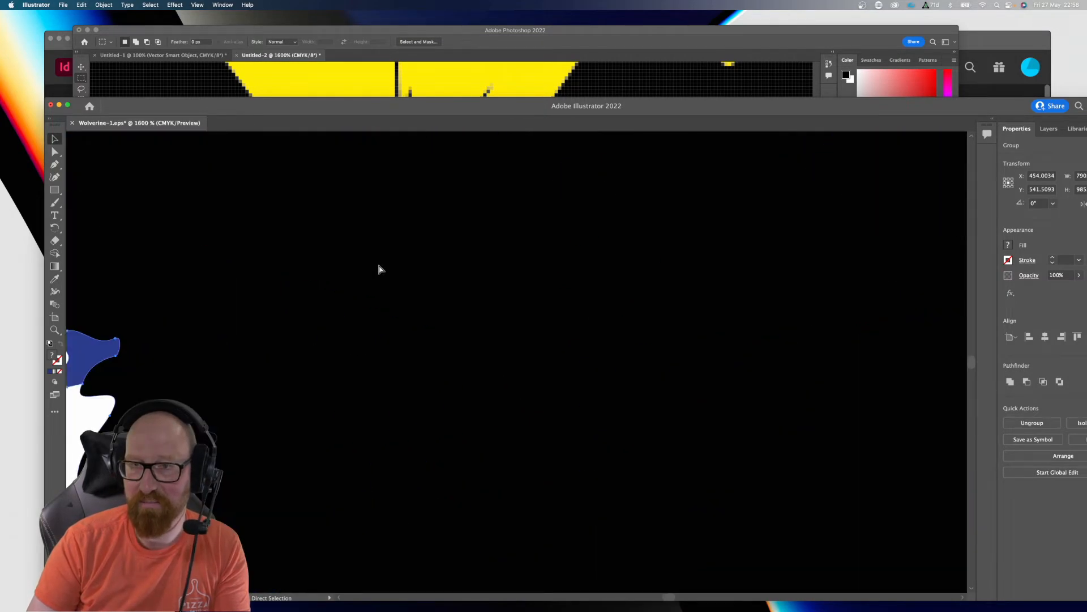
drag(347, 245, 543, 312)
drag(415, 289, 437, 286)
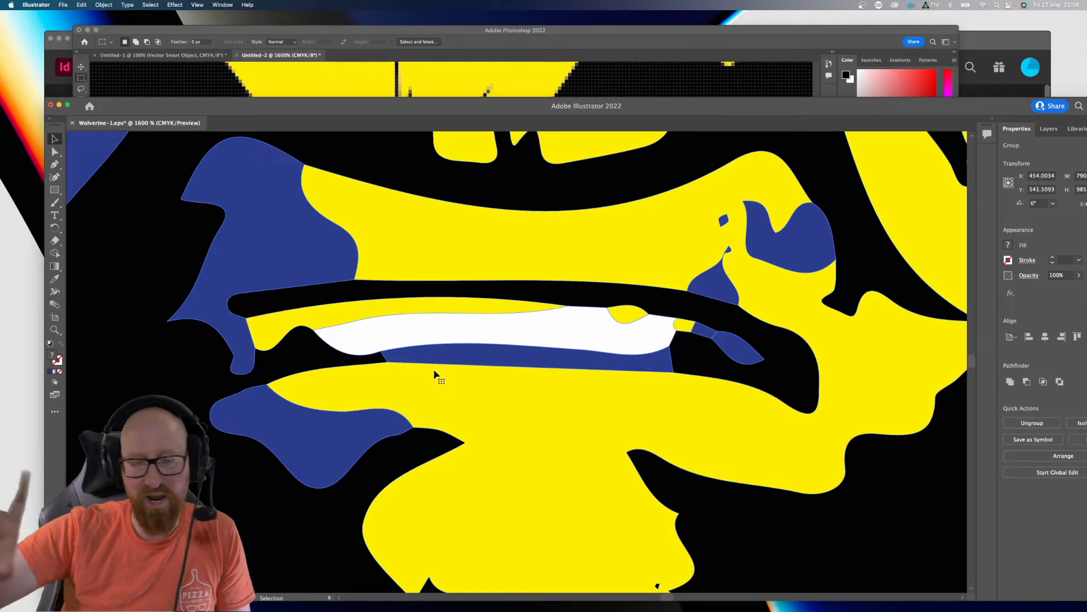
drag(464, 249, 483, 485)
mouse_move(552, 262)
mouse_down()
mouse_move(497, 415)
mouse_move(491, 495)
mouse_up()
mouse_move(459, 256)
mouse_down()
mouse_move(455, 315)
mouse_move(585, 369)
mouse_move(645, 368)
mouse_up()
mouse_move(437, 346)
mouse_down()
mouse_move(497, 334)
mouse_move(499, 350)
mouse_up()
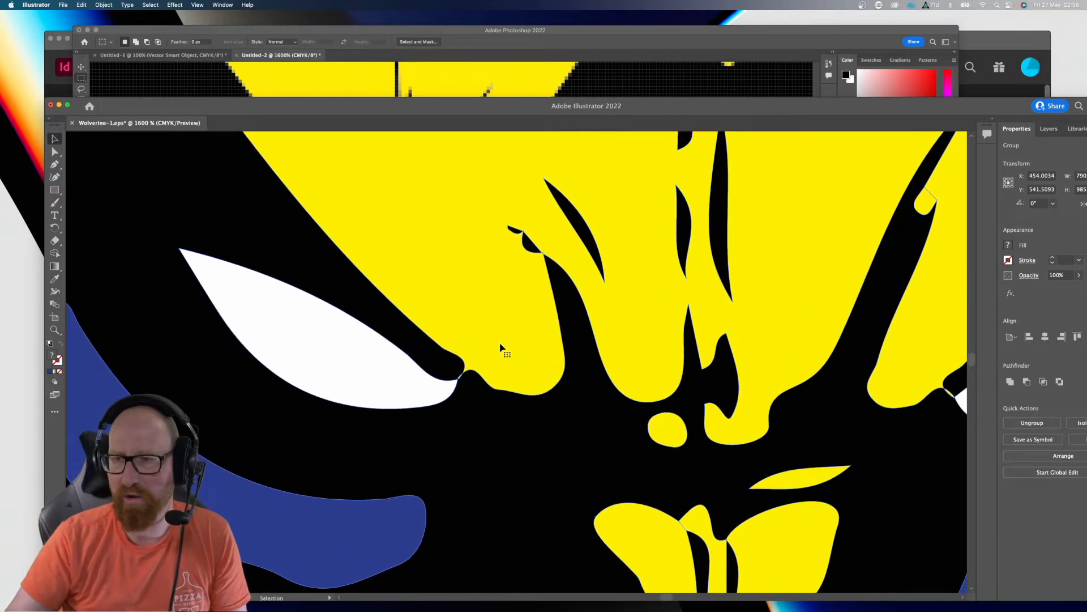
Step: Compare the pixelated eyes and nose in Photoshop at 3200% with the vector version, placing the Illustrator window beside it
click(596, 46)
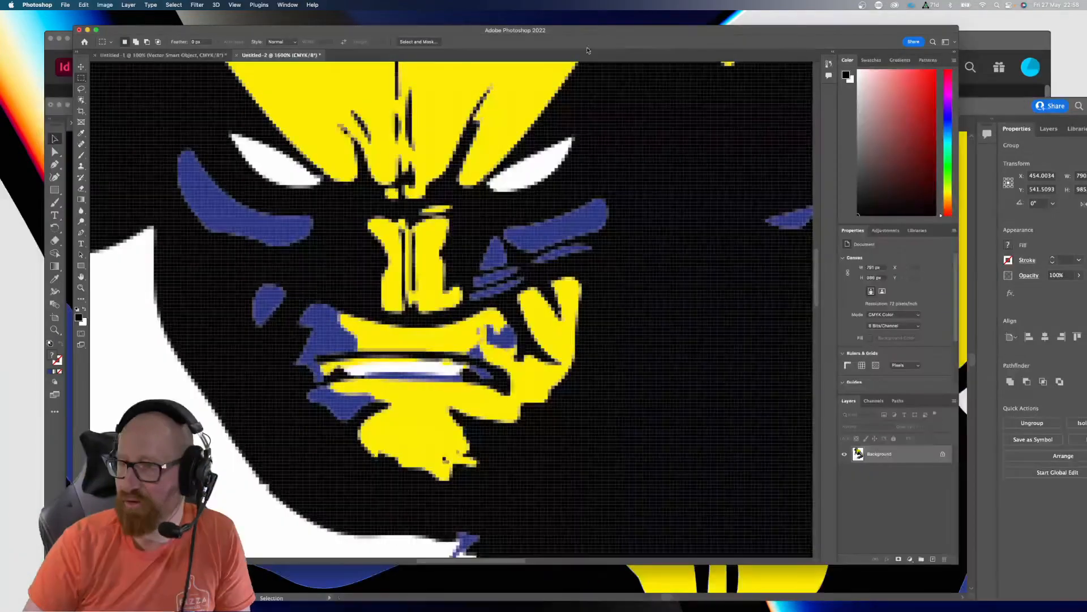
drag(346, 205, 406, 284)
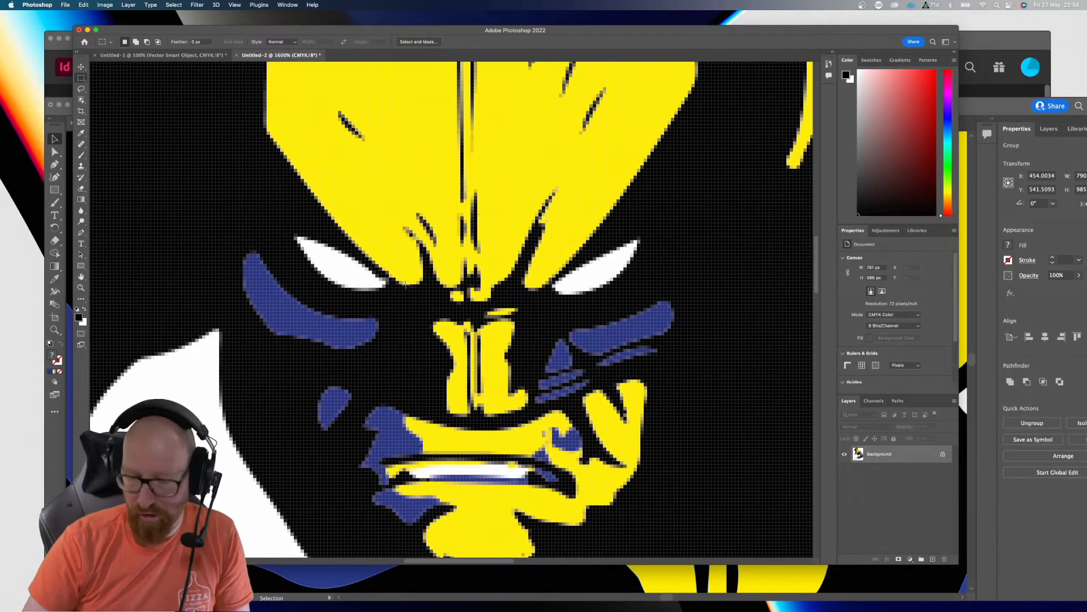
key(super+equal)
key(super+equal)
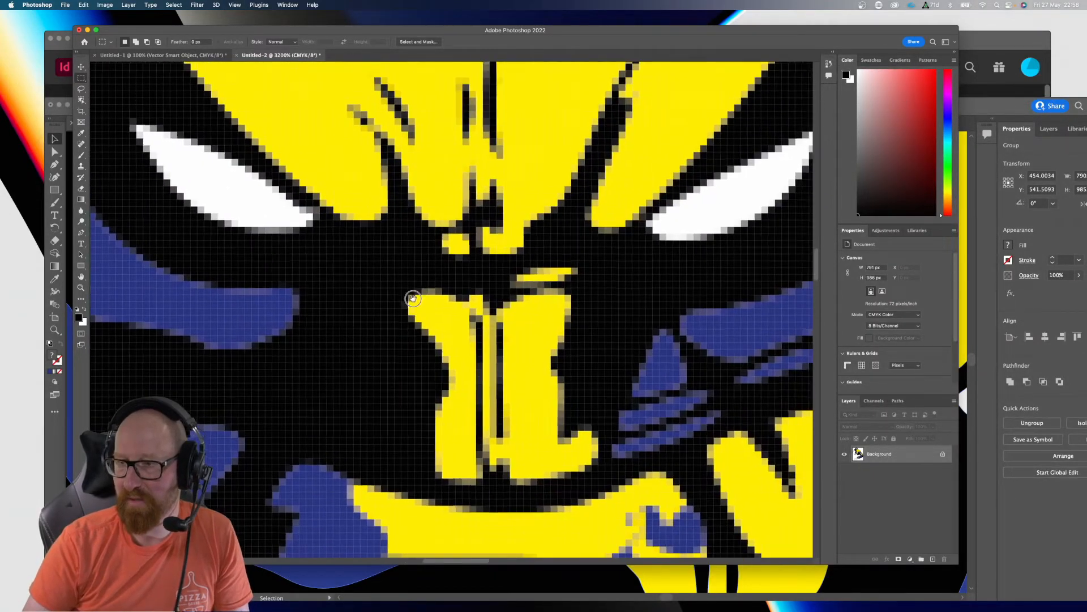
drag(416, 338, 409, 298)
click(1012, 132)
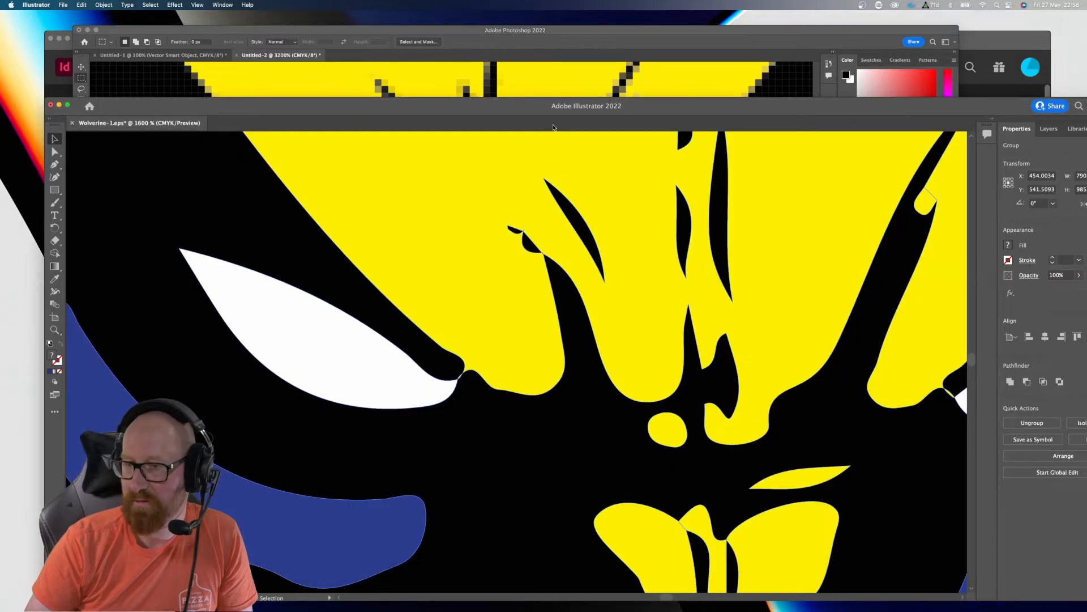
drag(525, 107, 790, 75)
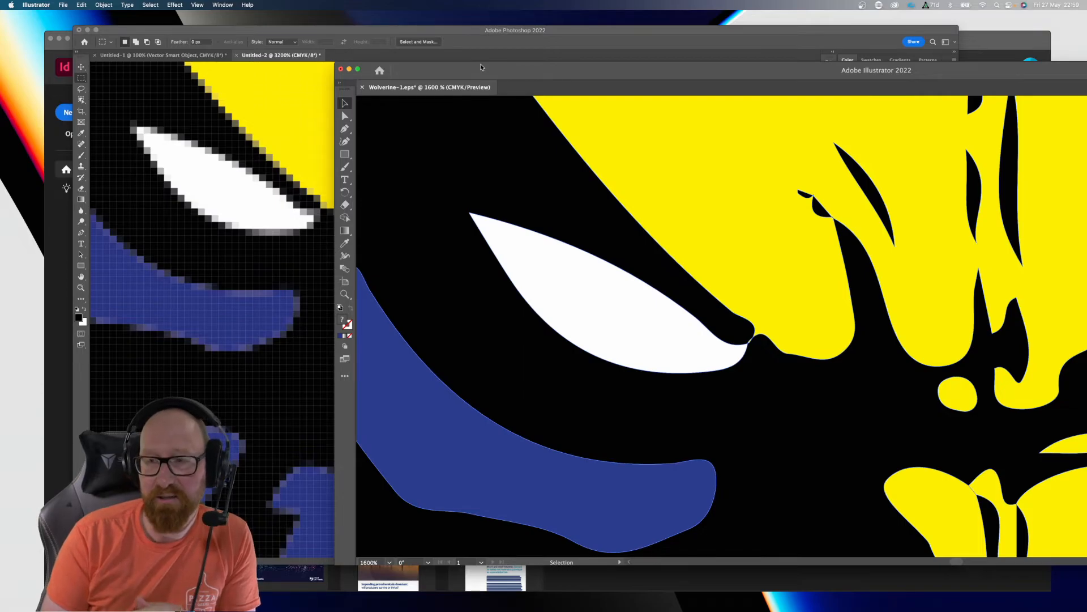
Step: Switch to Photoshop and check the flattened Wolverine image's dimensions and resolution in Image Size without changing them
click(357, 32)
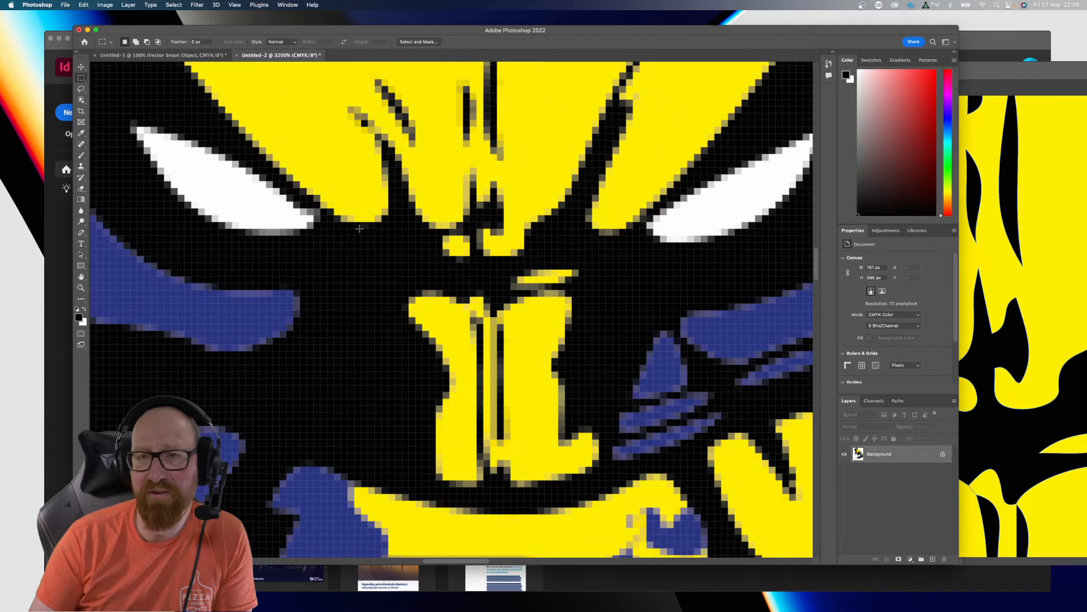
key(super+alt+i)
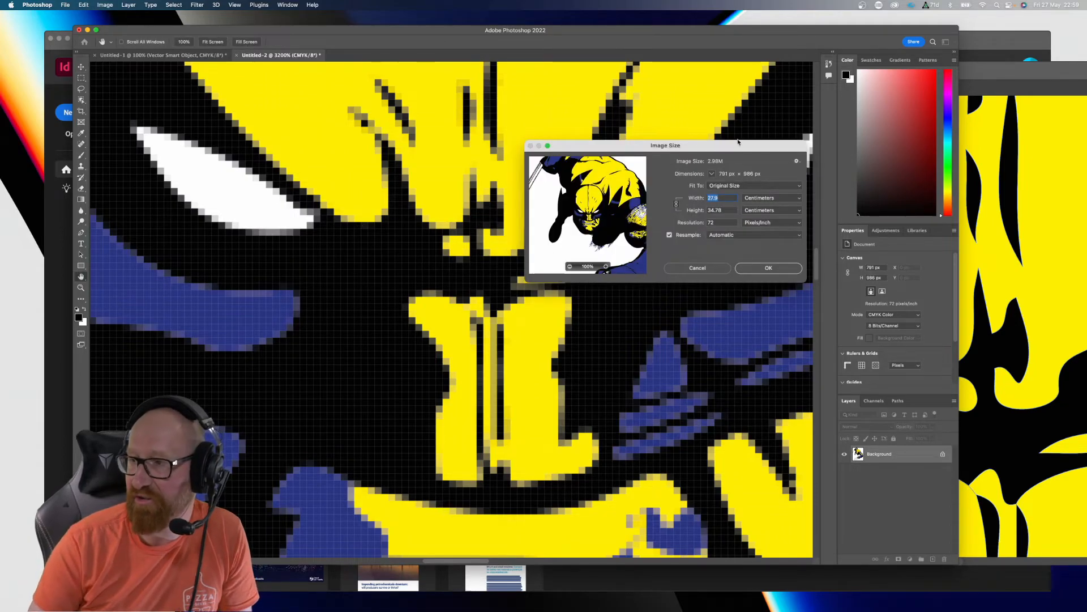
drag(743, 147, 449, 203)
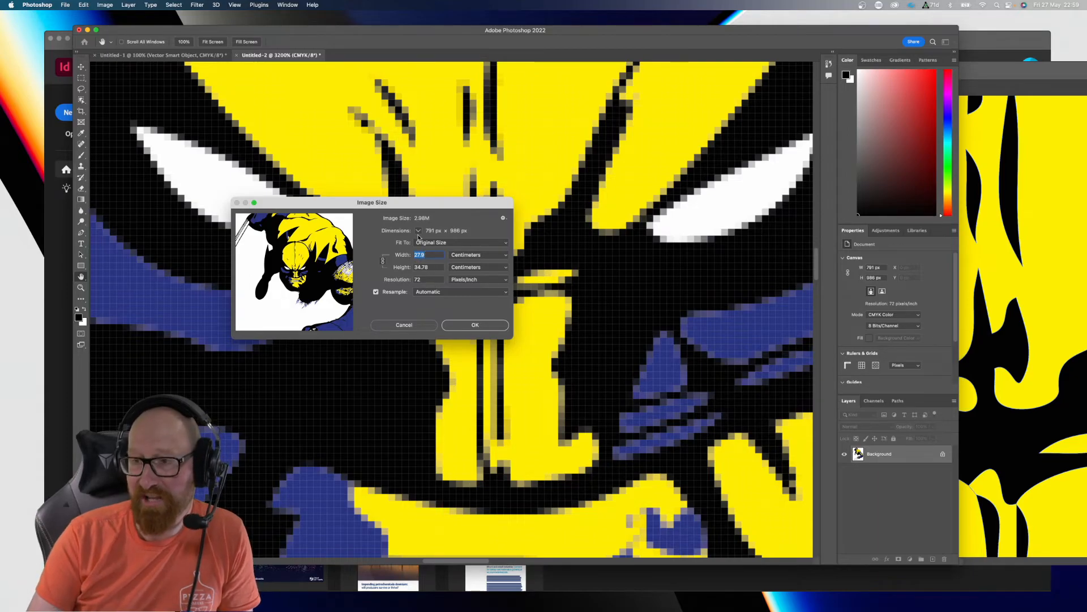
click(406, 325)
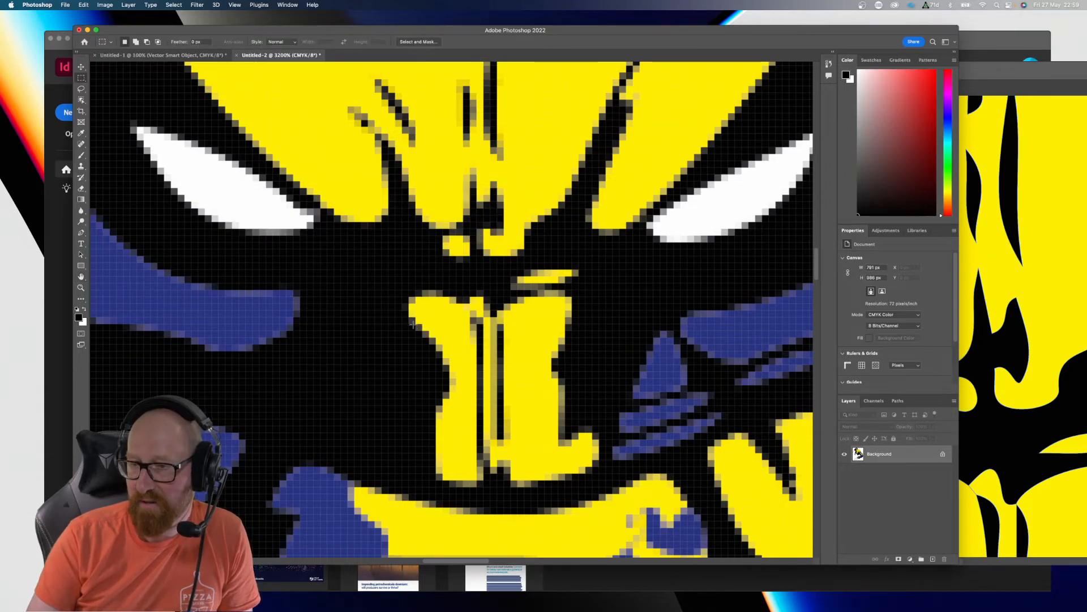
Step: Create a 791 × 986 pixel RGB document at 600 pixels/inch and paste the Wolverine artwork as a smart object
key(super+n)
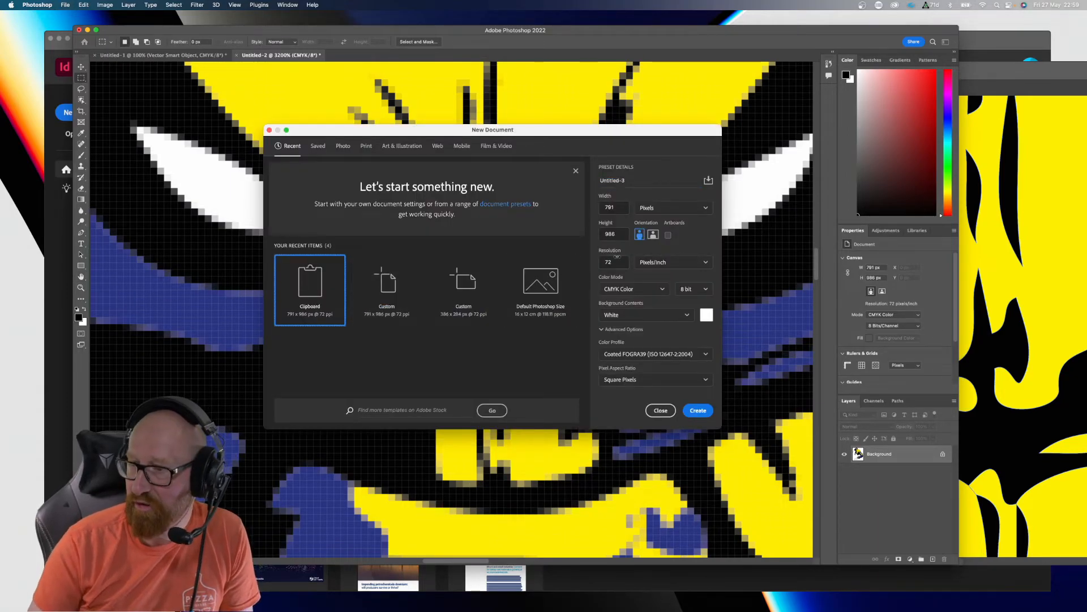
click(629, 289)
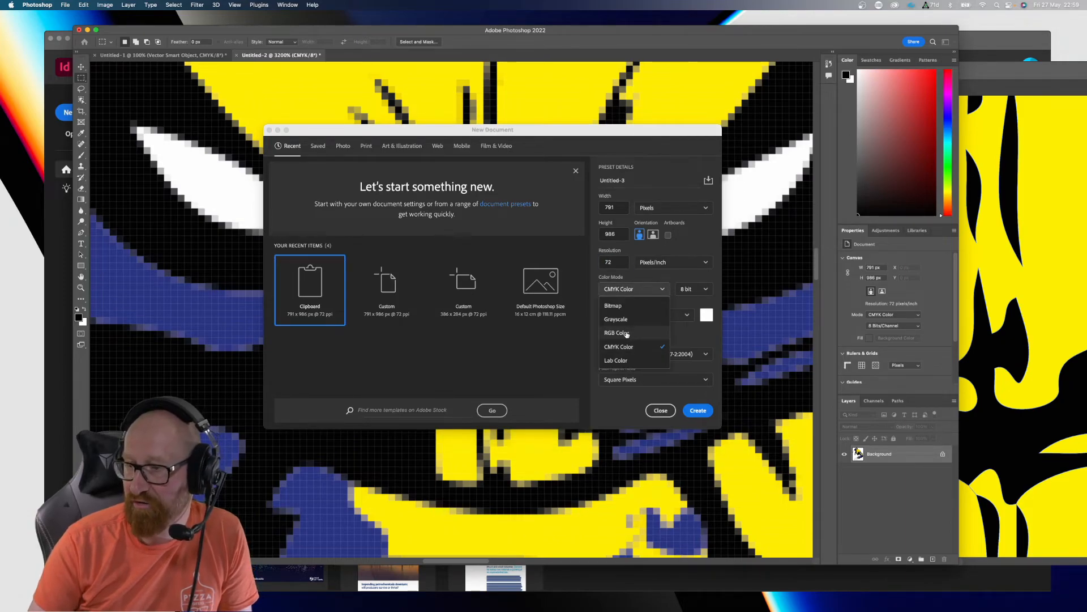
click(628, 333)
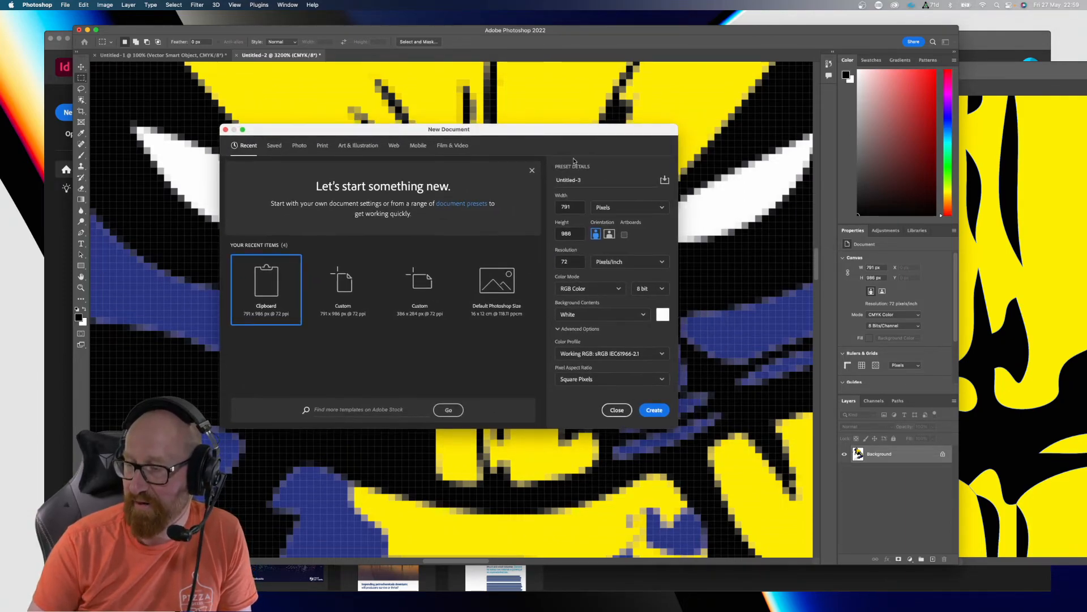
double_click(575, 264)
text(600)
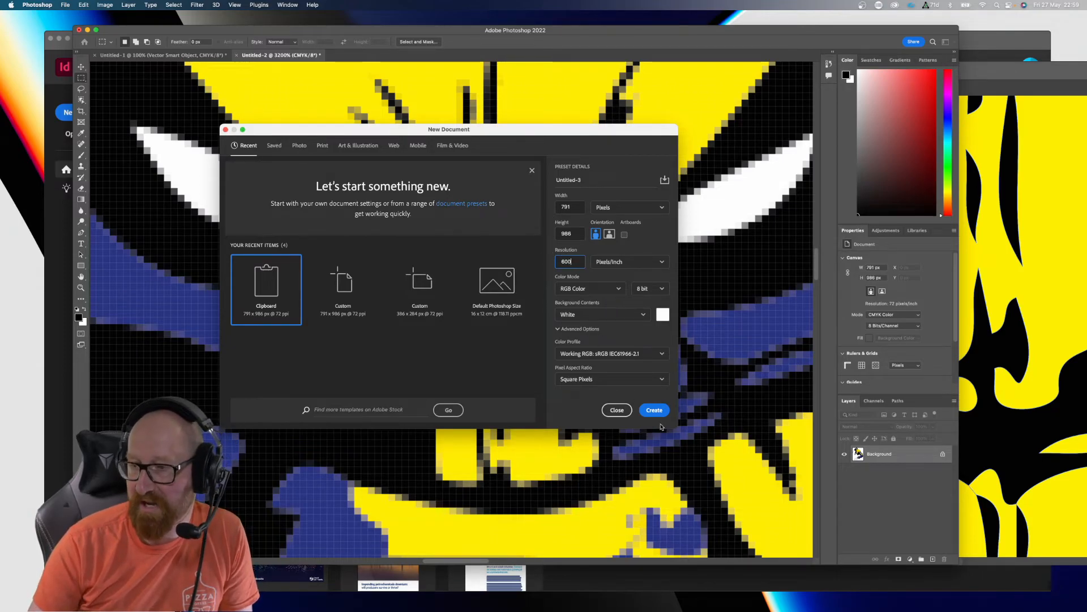
click(658, 409)
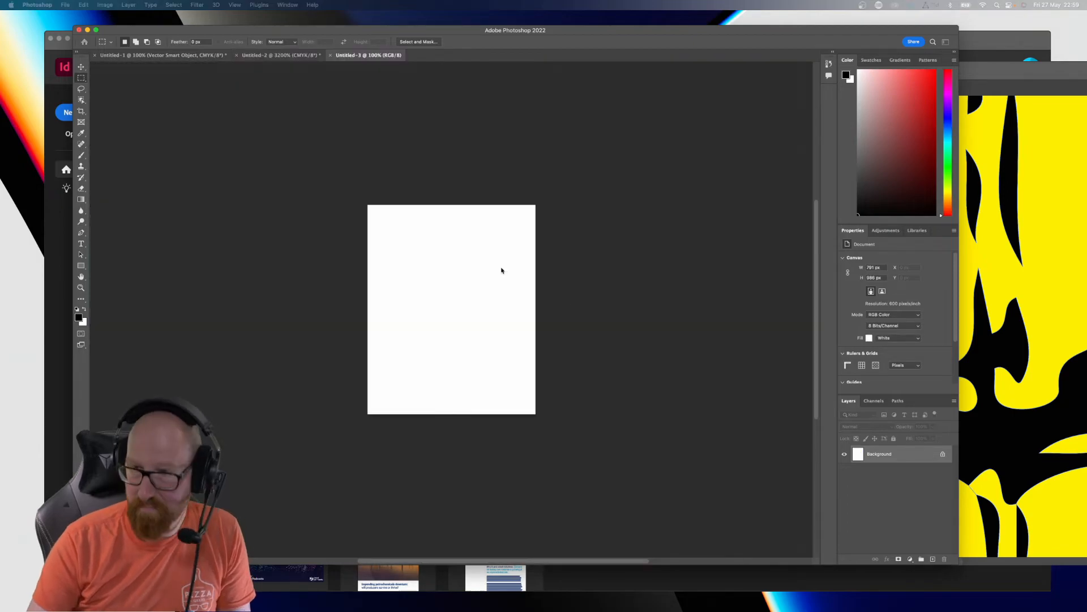
key(super+v)
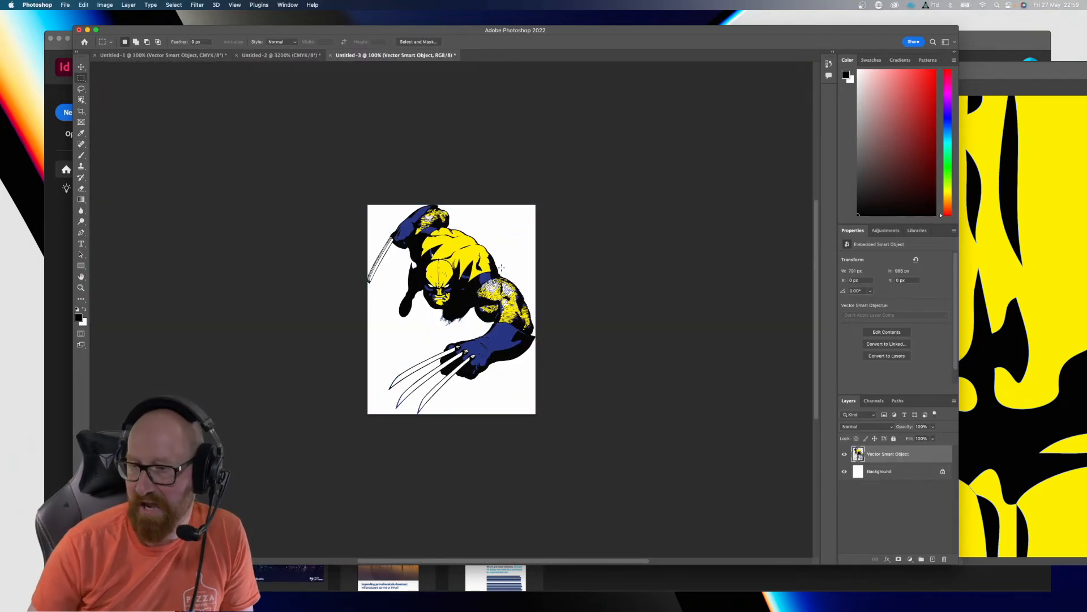
Step: Compare Wolverine's face in the 600 pixels/inch document at 600% with the flattened 72 pixels/inch version at a similar zoom
scroll(418, 316, up, 5)
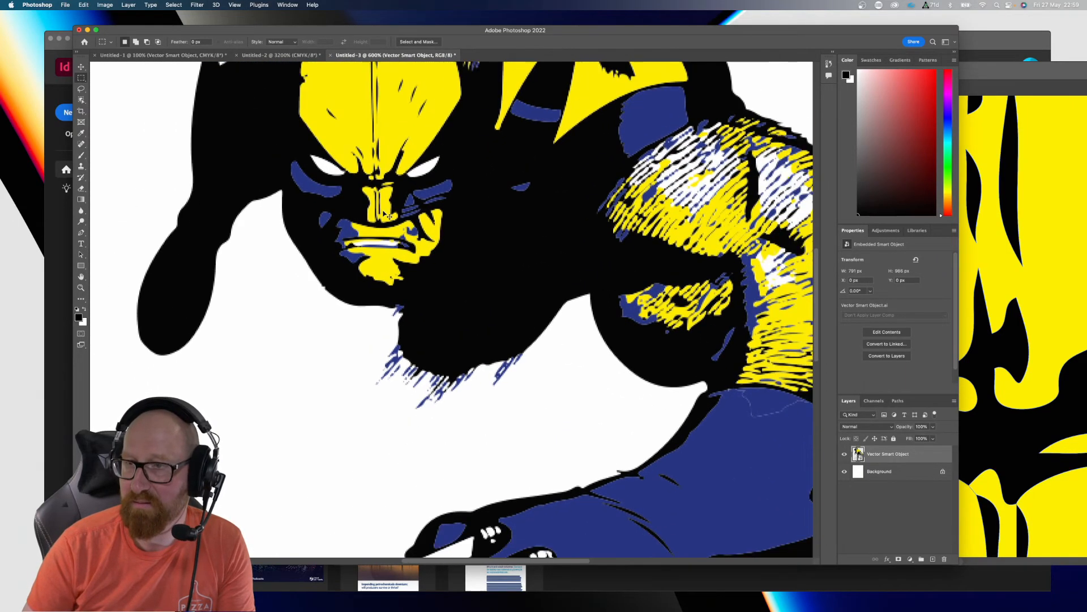
click(270, 55)
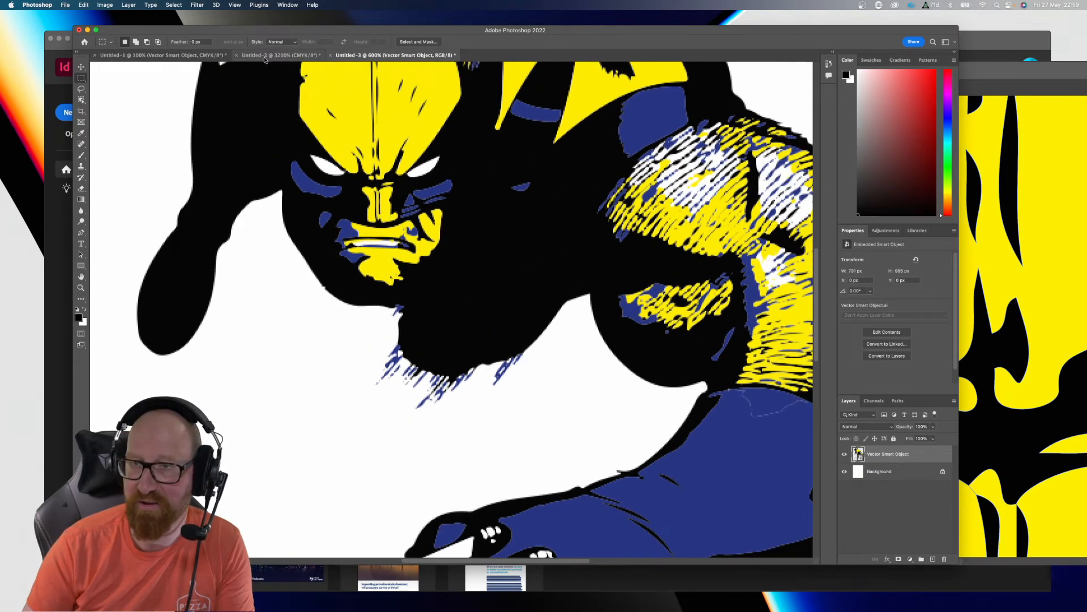
key(super+minus)
key(super+minus)
key(super+minus)
key(super+minus)
key(super+minus)
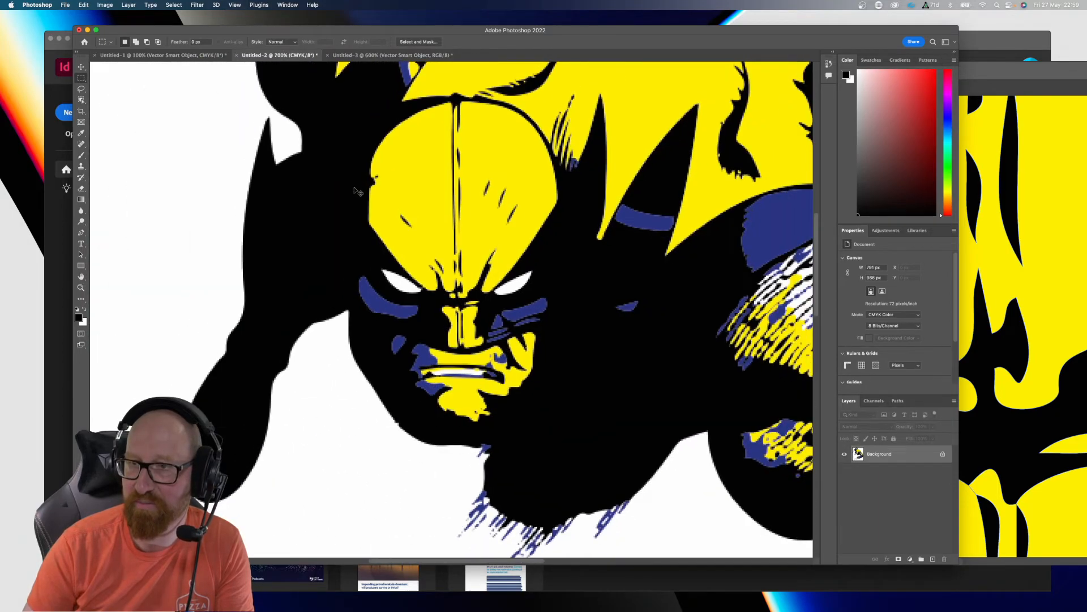
click(371, 54)
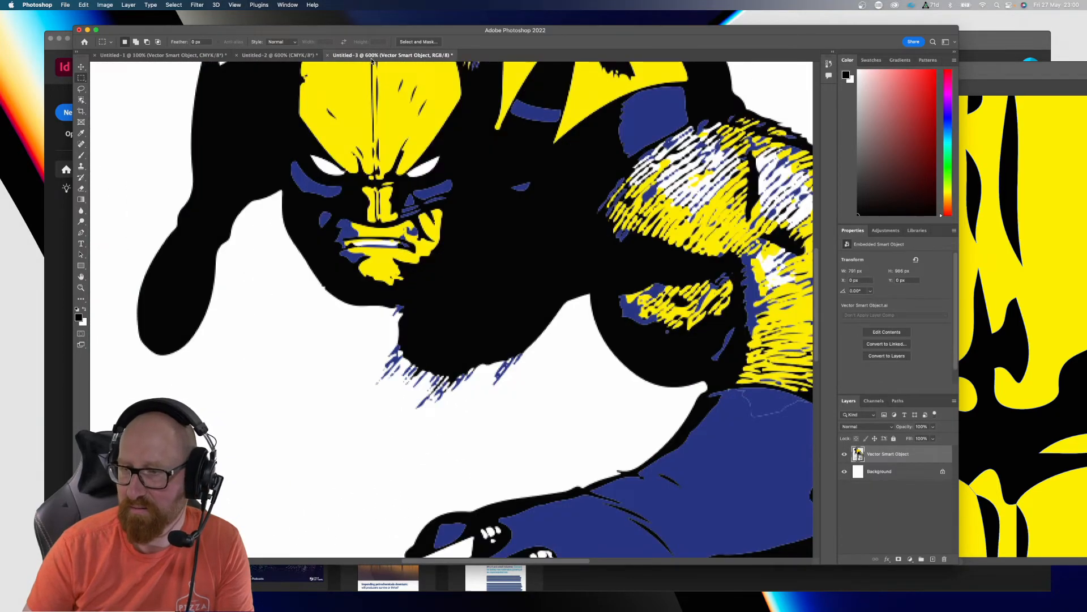
Step: Close both Wolverine documents in Photoshop without saving them
key(super+w)
click(548, 226)
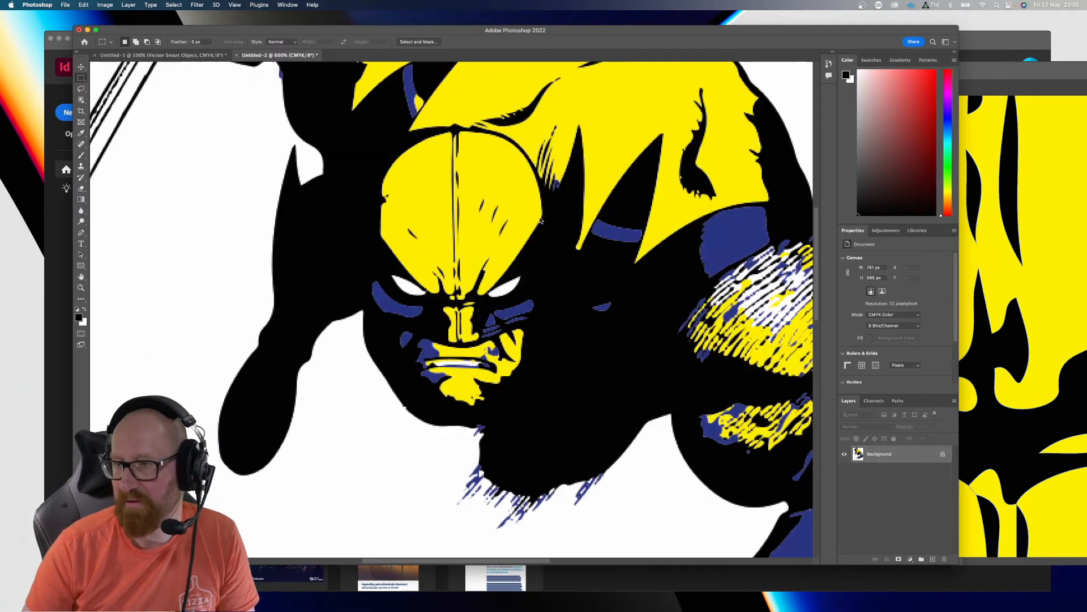
key(super+w)
click(521, 222)
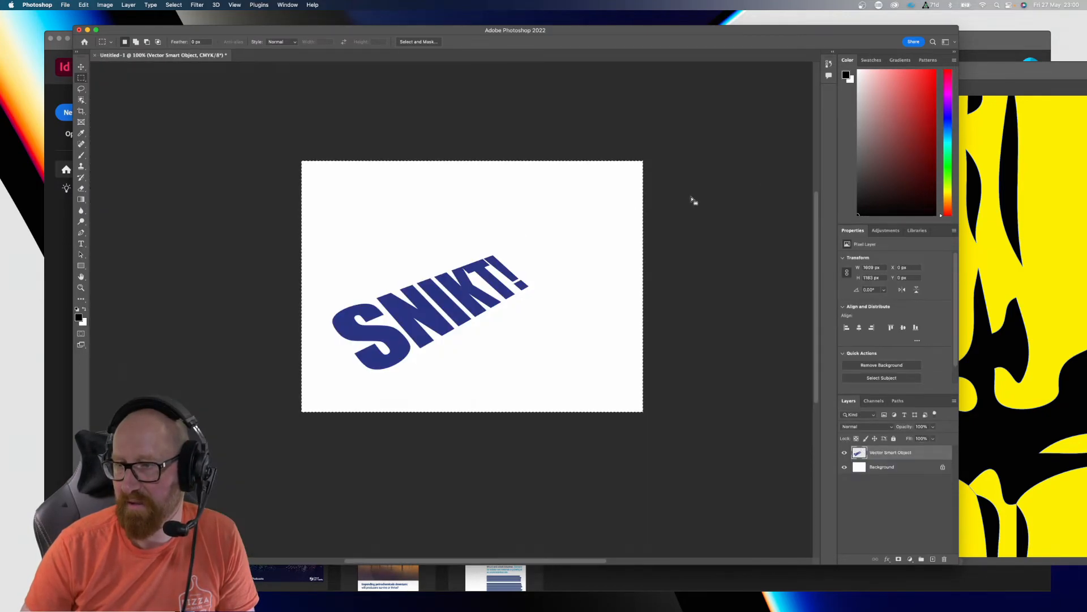
Step: Switch to Illustrator, reposition its window and view the Wolverine vector artwork at 150%
click(1000, 69)
drag(709, 74, 461, 43)
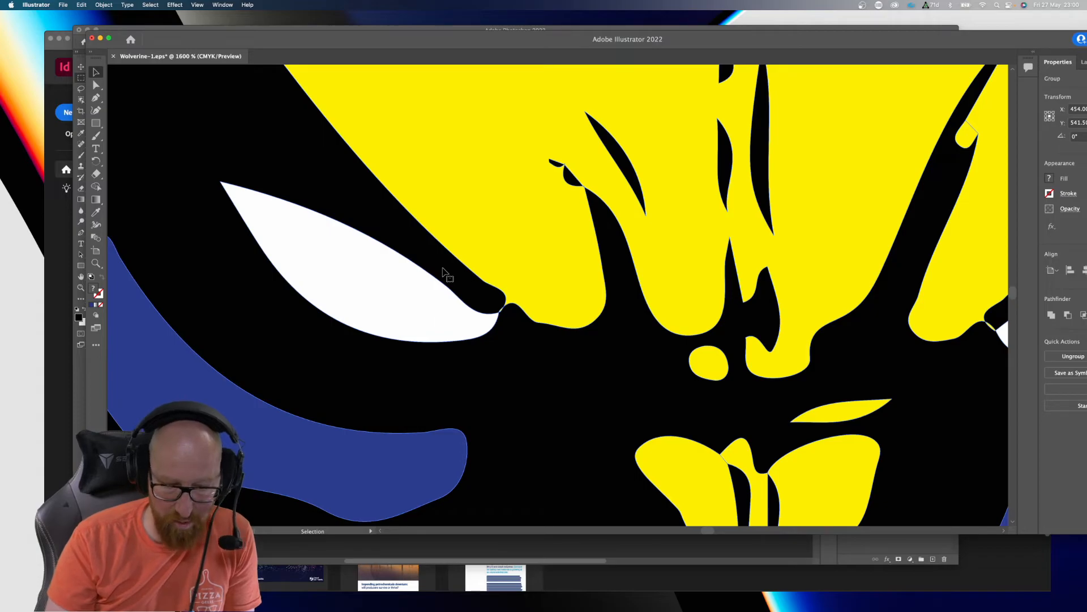
key(super+minus)
key(super+minus)
key(super+minus)
key(super+minus)
key(super+minus)
key(super+minus)
key(super+minus)
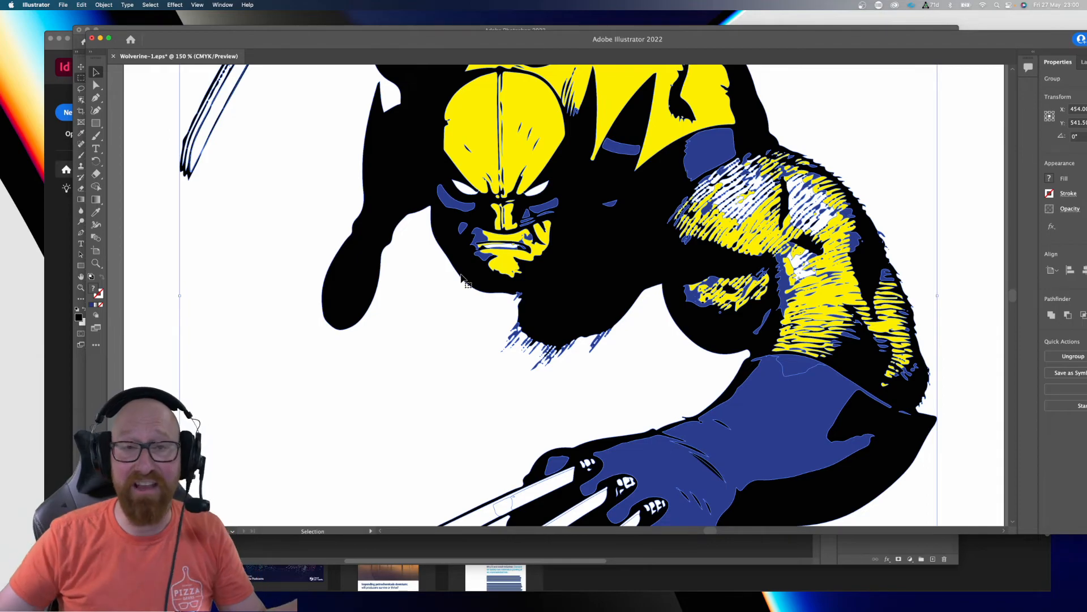
Step: Deselect the Wolverine artwork and close Wolverine-1.eps without saving
click(854, 130)
drag(529, 200, 567, 315)
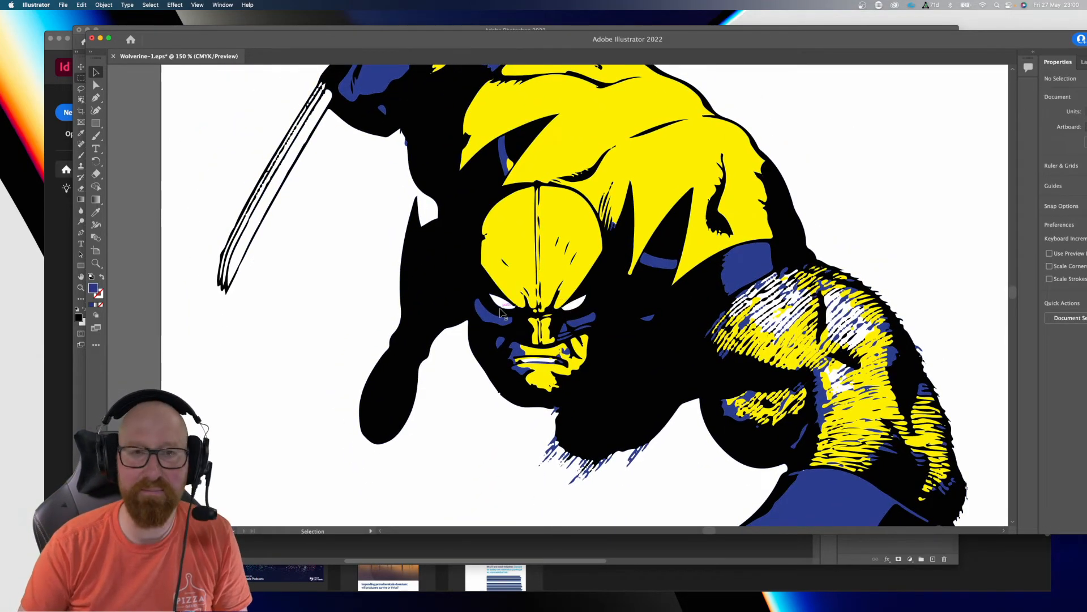
key(super+w)
click(633, 308)
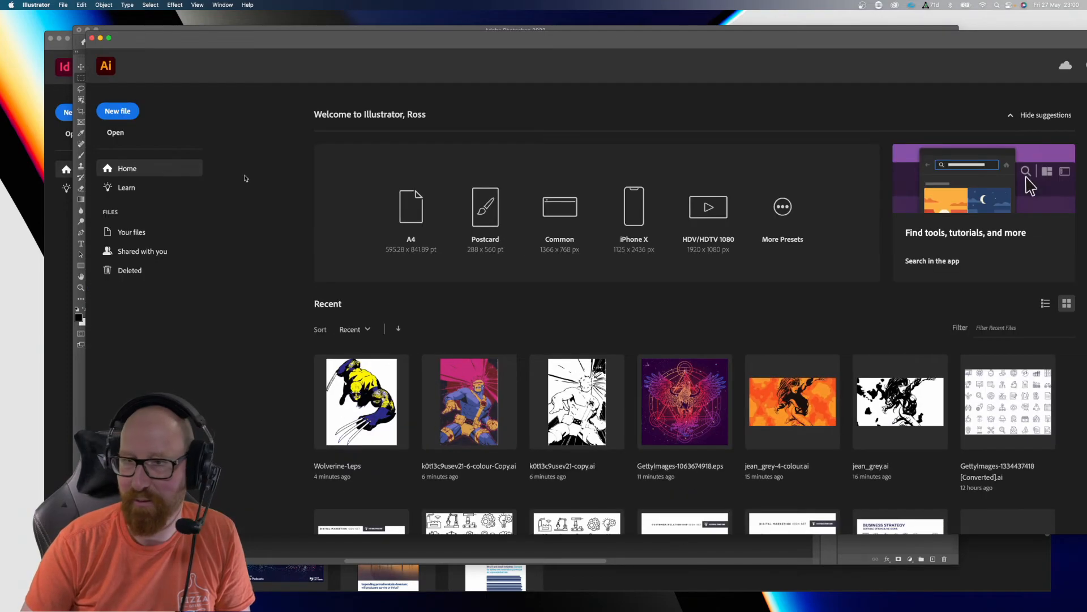